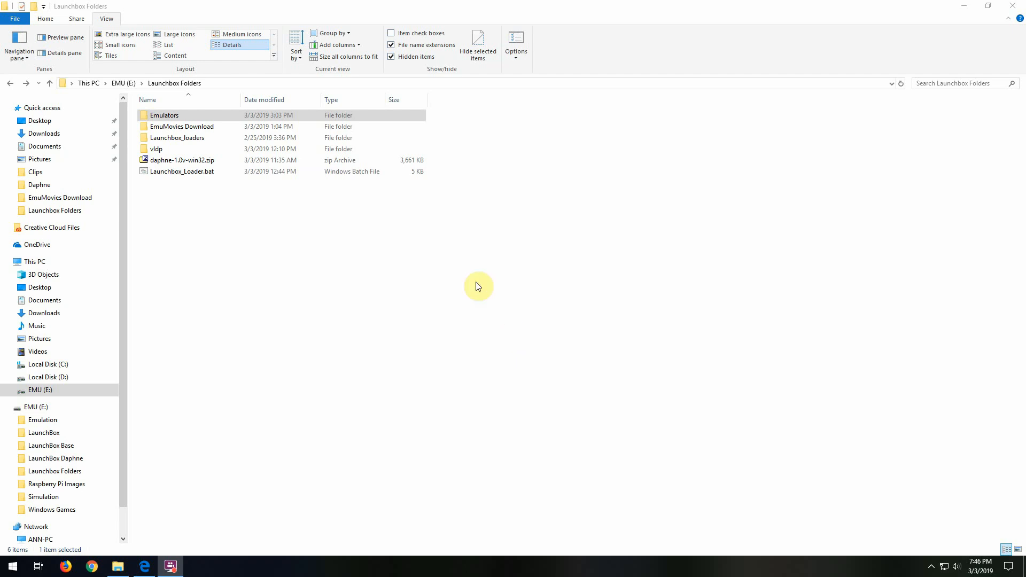
- Switch to Microsoft Edge, request the Windows ZIP download on the Daphne site, and cancel the download prompt
{"action": "left_click", "coordinate": [382, 262]}
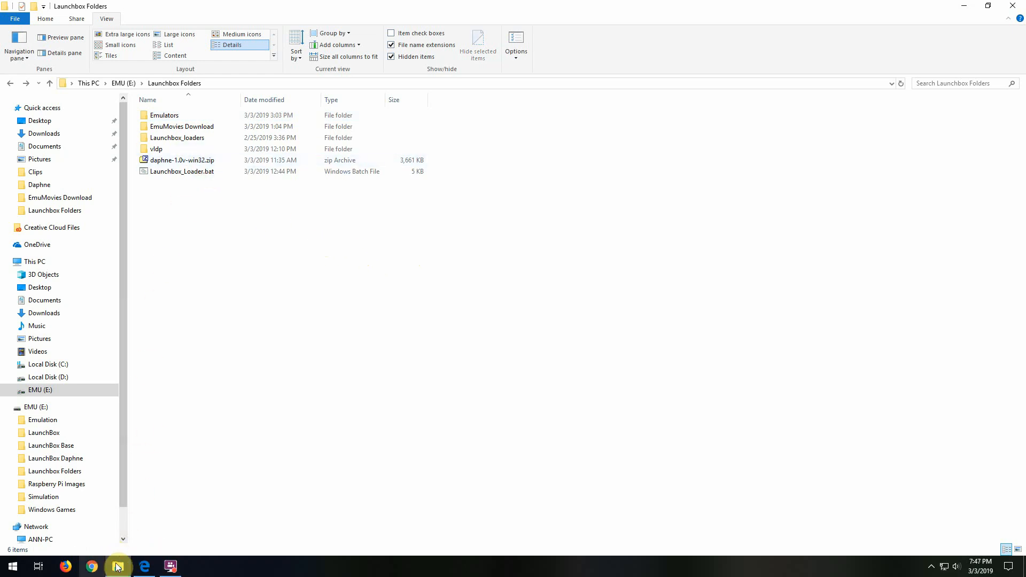
{"action": "left_click", "coordinate": [144, 566]}
{"action": "left_click", "coordinate": [93, 13]}
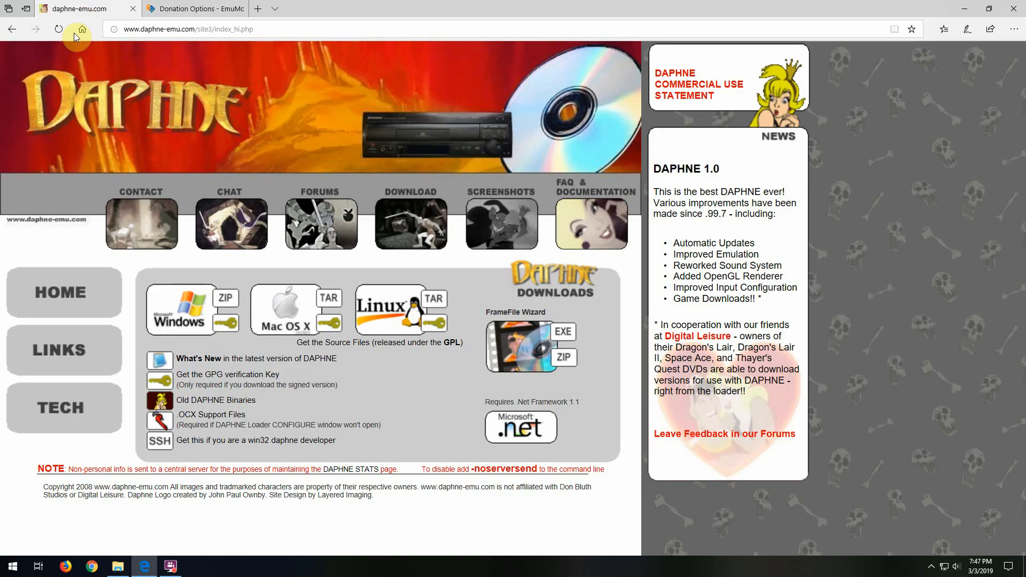
{"action": "left_click_drag", "start_coordinate": [141, 27], "coordinate": [176, 26]}
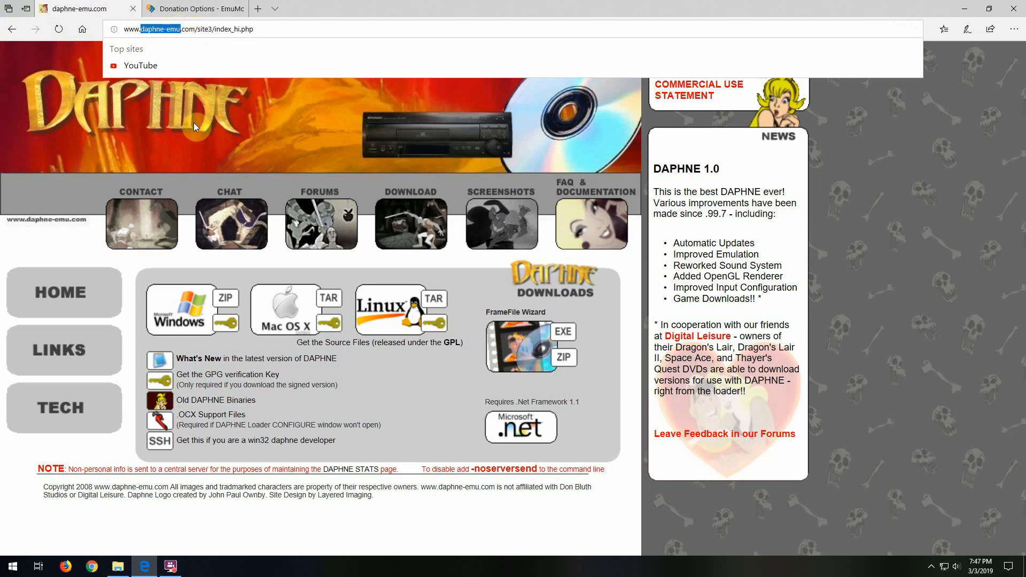
{"action": "left_click", "coordinate": [350, 167]}
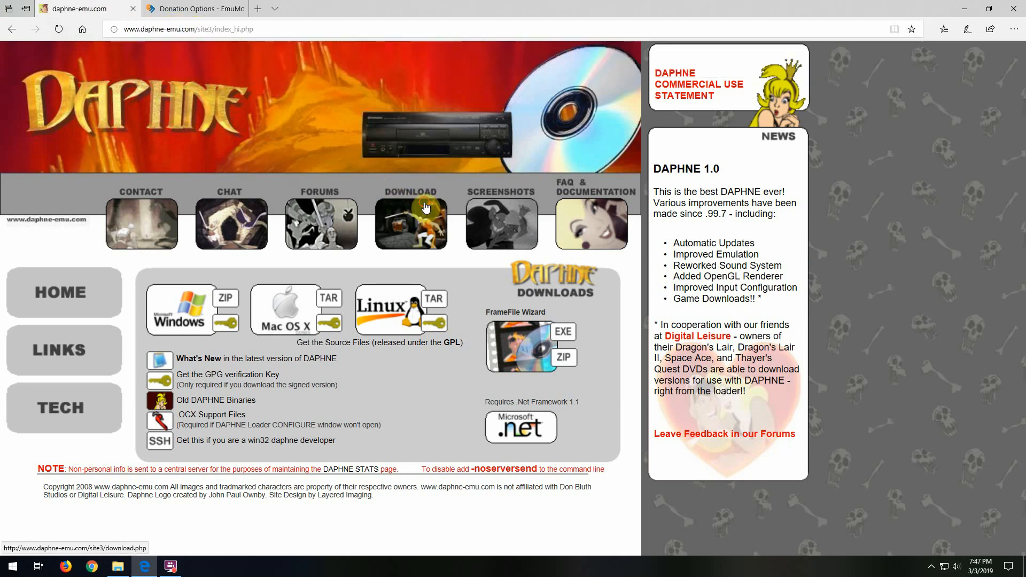
{"action": "left_click", "coordinate": [226, 299]}
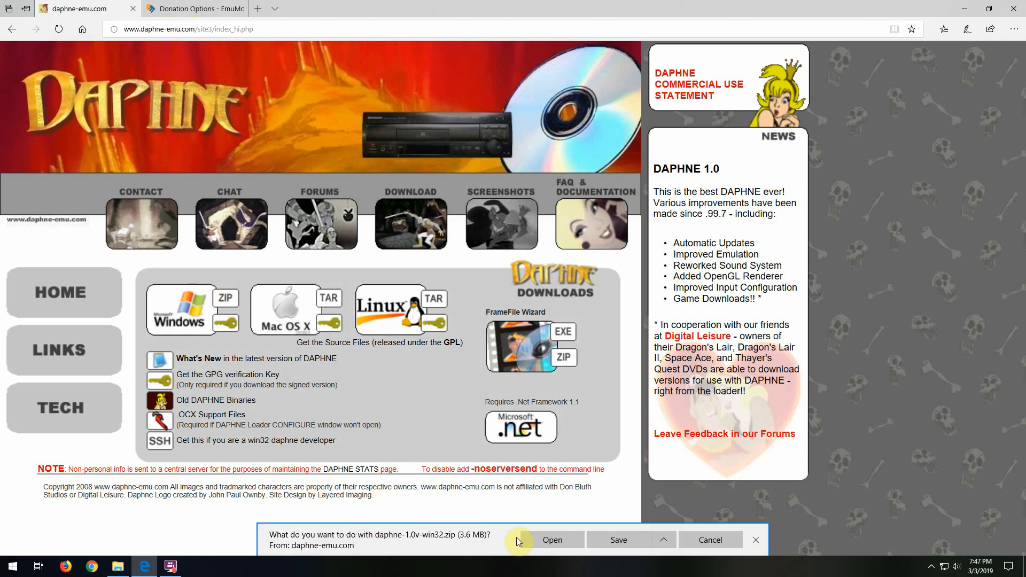
{"action": "left_click", "coordinate": [721, 539]}
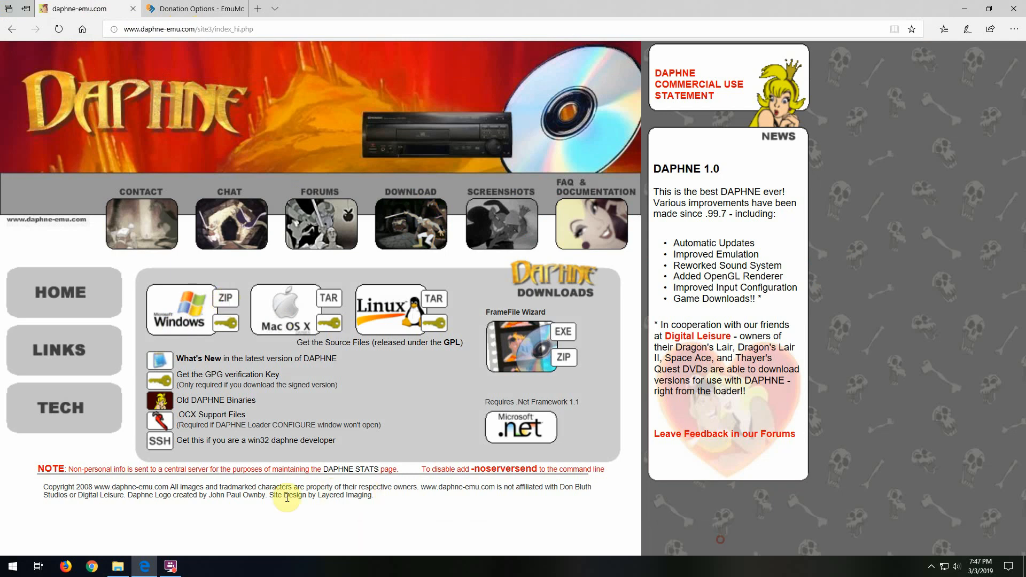
- Switch to File Explorer and look at the 7-Zip extraction options for daphne-1.0v-win32.zip
{"action": "left_click", "coordinate": [117, 566]}
{"action": "left_click", "coordinate": [168, 162]}
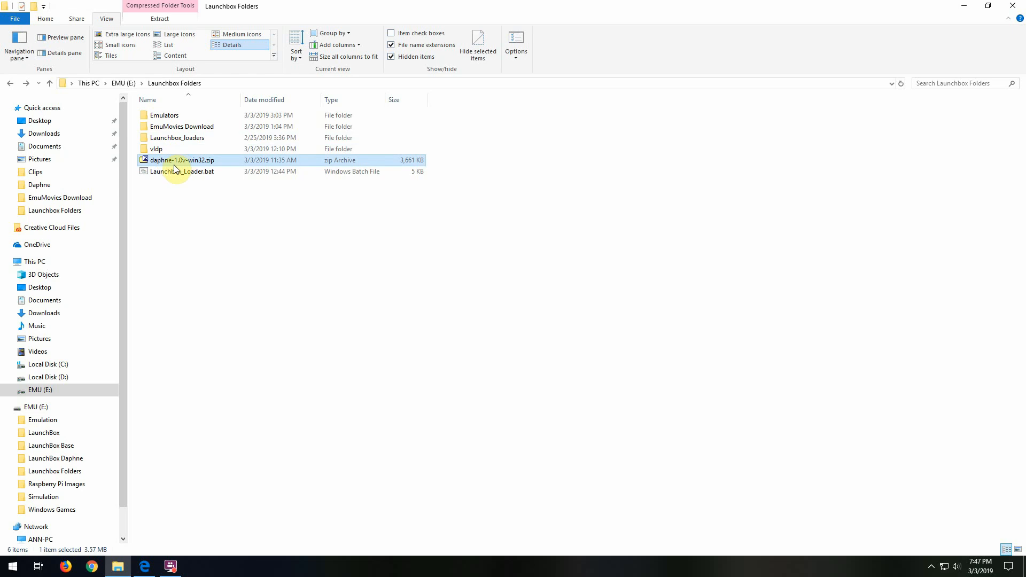
{"action": "right_click", "coordinate": [206, 163]}
{"action": "mouse_move", "coordinate": [270, 181]}
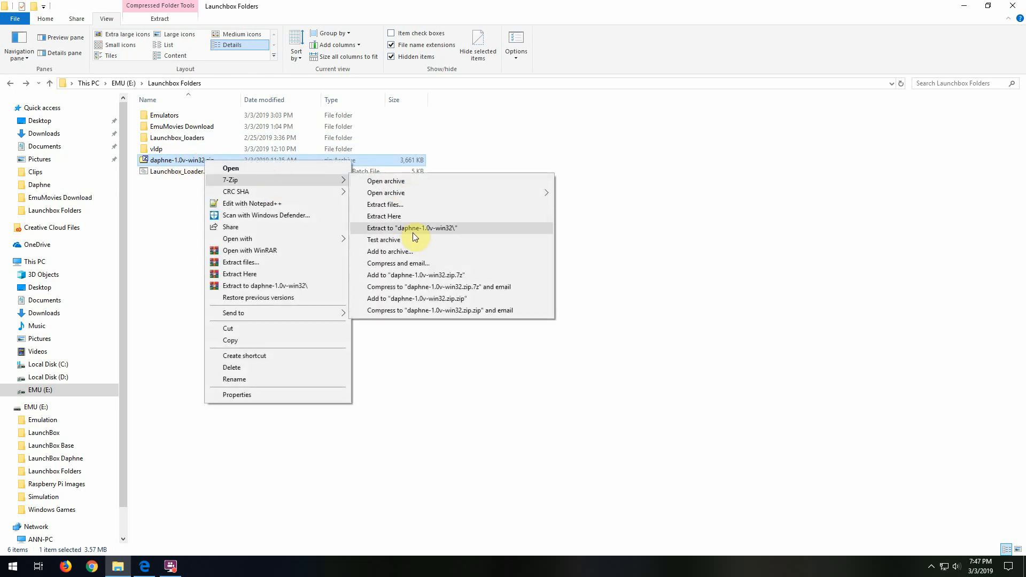
{"action": "left_click", "coordinate": [471, 233]}
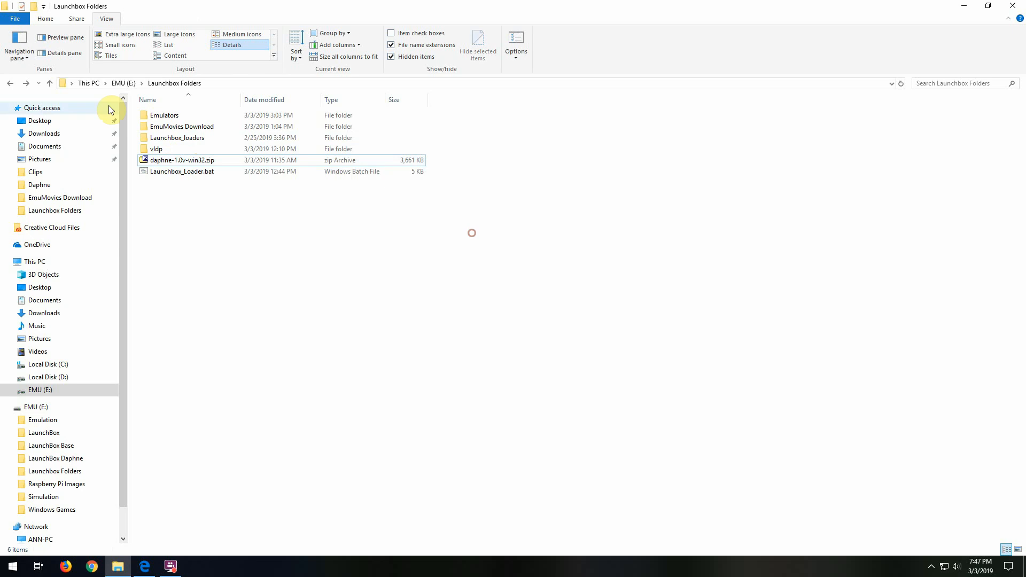
- Look through the Daphne folder inside Emulators and return to Launchbox Folders
{"action": "double_click", "coordinate": [158, 121]}
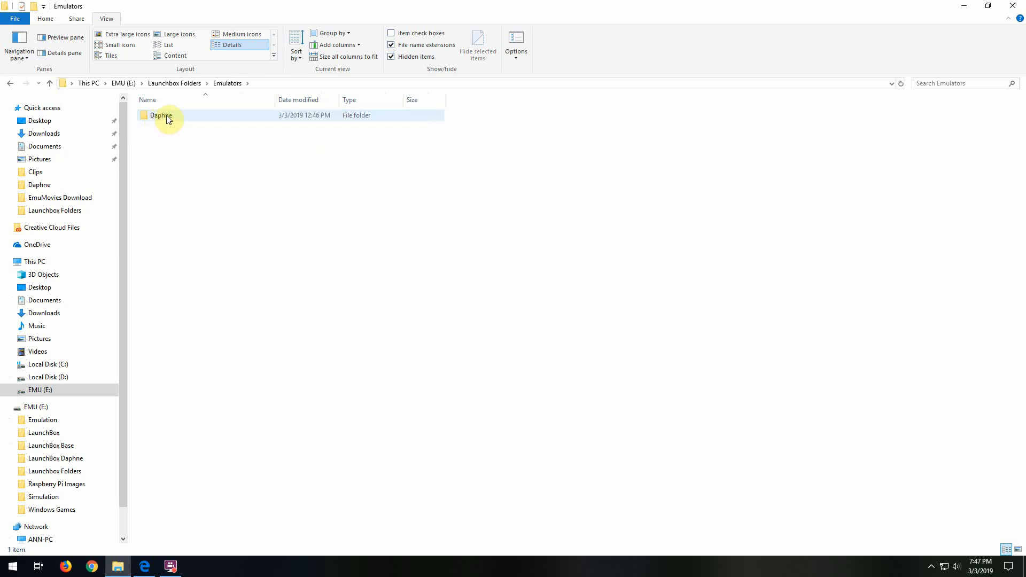
{"action": "double_click", "coordinate": [161, 119]}
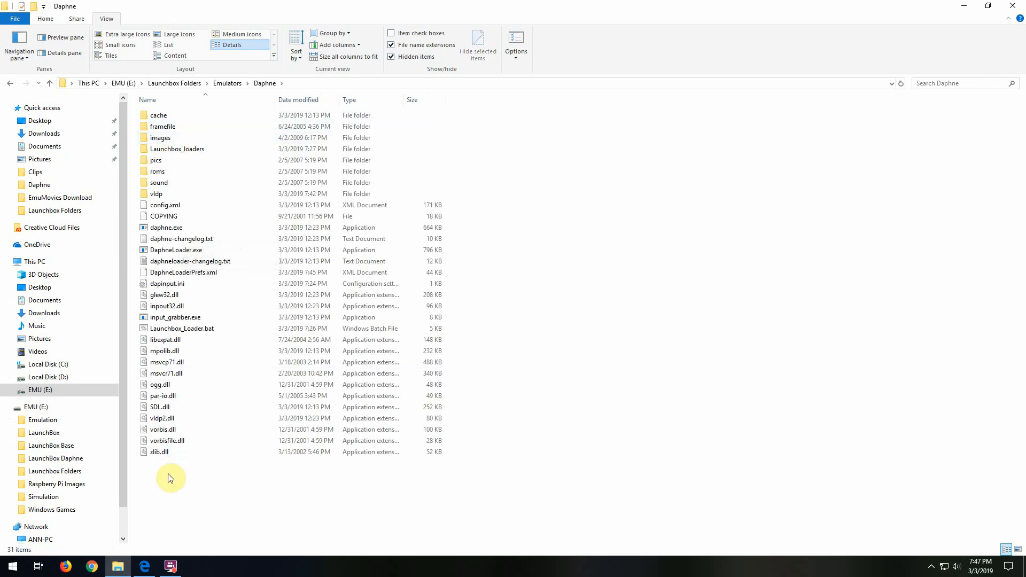
{"action": "left_click", "coordinate": [183, 84]}
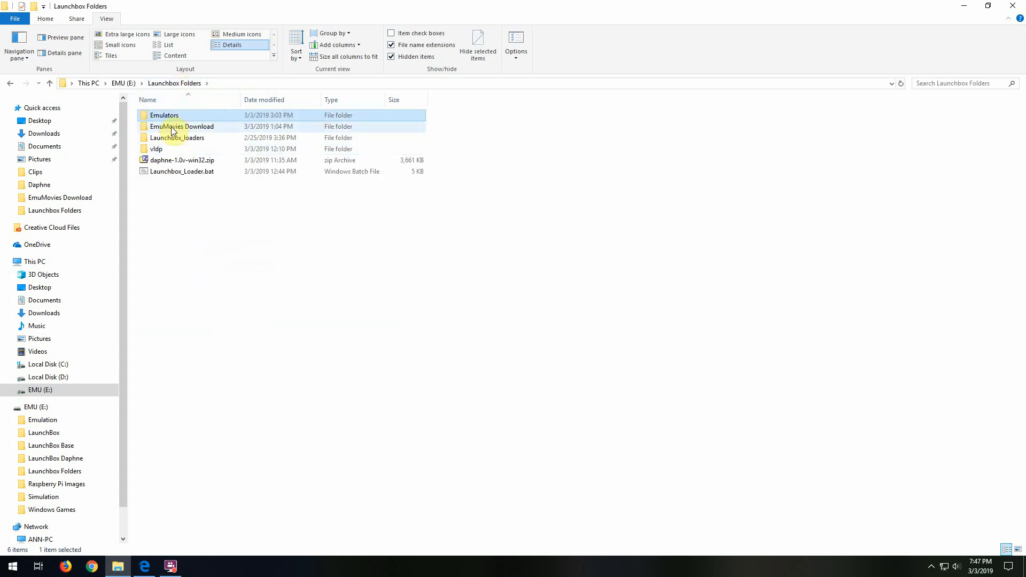
{"action": "double_click", "coordinate": [170, 117]}
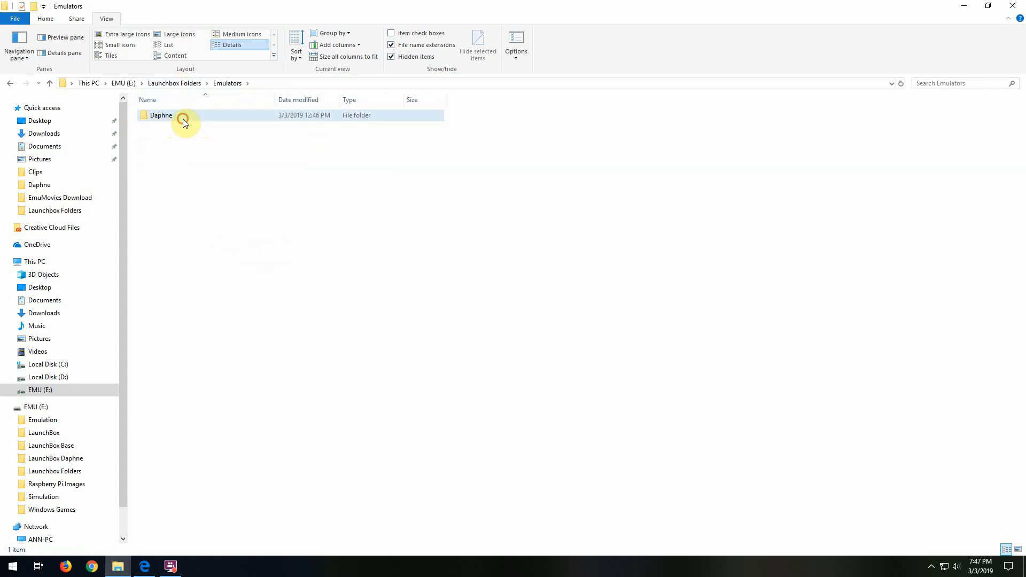
{"action": "double_click", "coordinate": [183, 118]}
{"action": "left_click", "coordinate": [173, 83]}
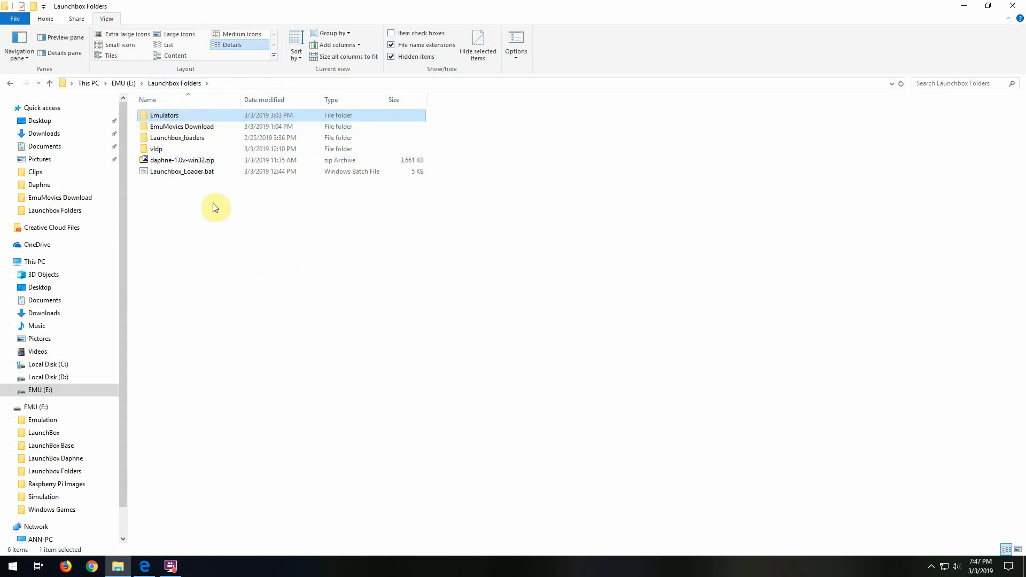
- Launch DaphneLoader.exe from the Emulators\Daphne folder and move its window clear of the file list
{"action": "double_click", "coordinate": [169, 114]}
{"action": "double_click", "coordinate": [174, 117]}
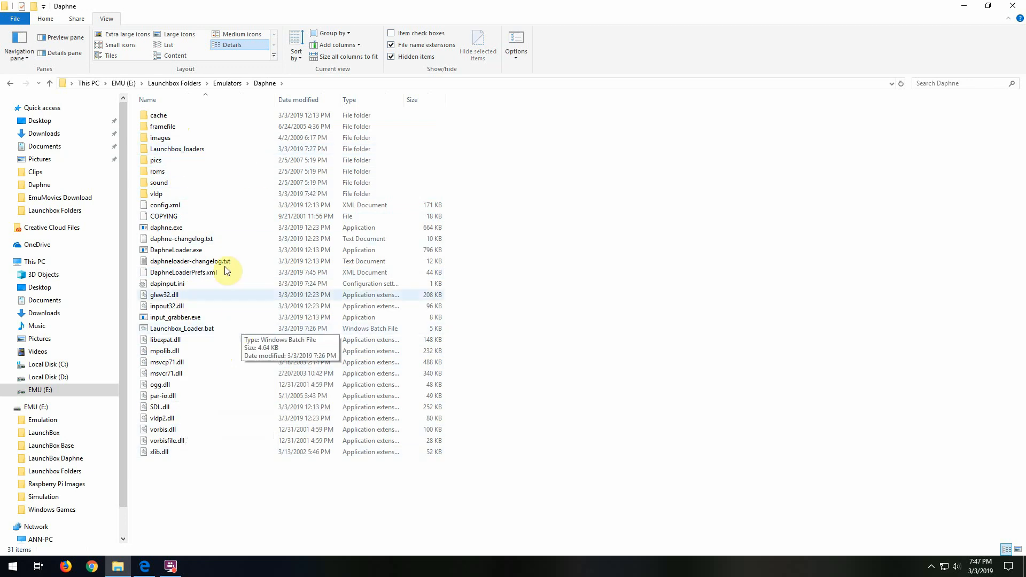
{"action": "double_click", "coordinate": [188, 251]}
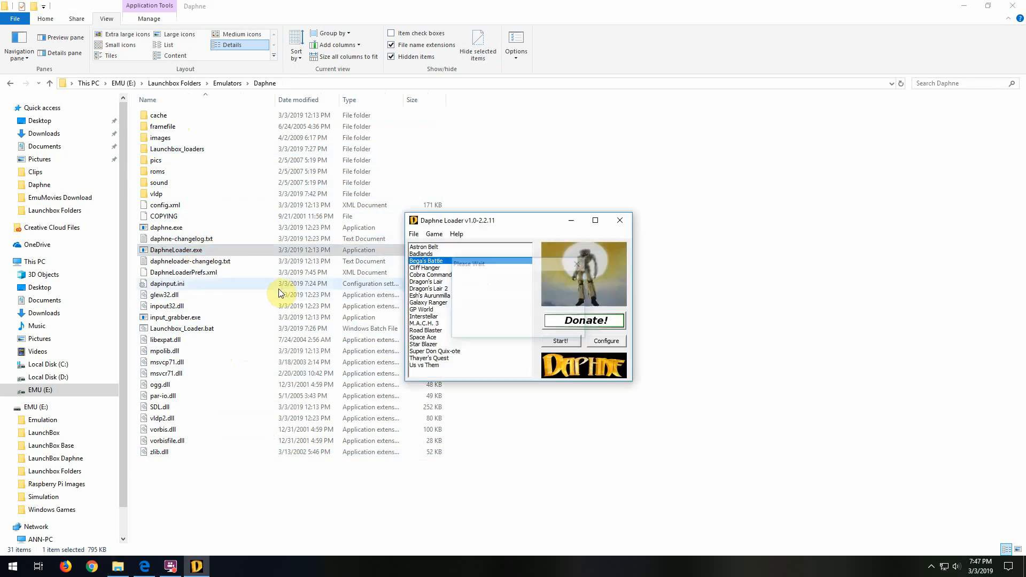
{"action": "left_click_drag", "start_coordinate": [518, 230], "coordinate": [635, 211]}
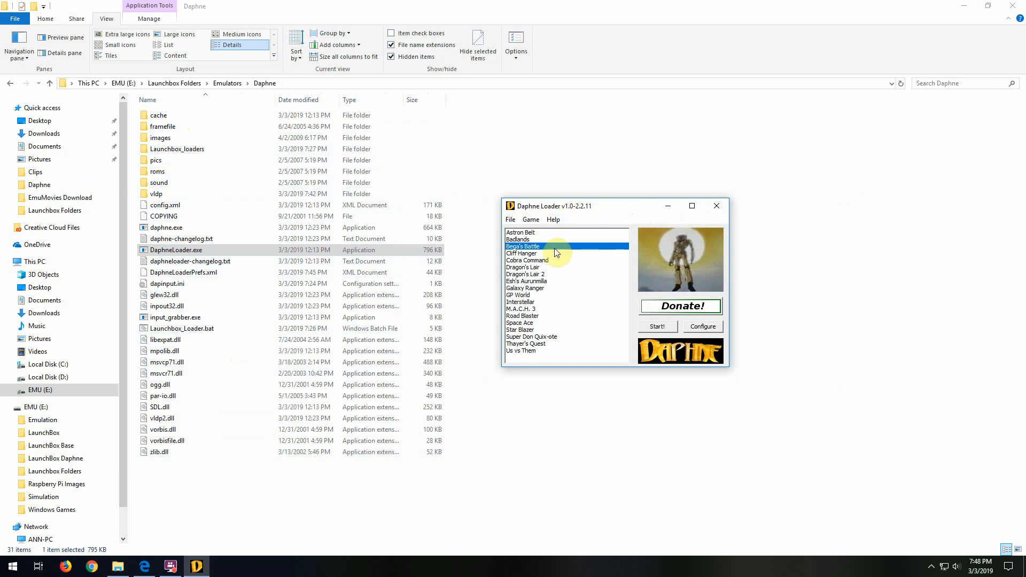
- Open the configuration for Astron Belt in Daphne Loader and inspect its available game versions
{"action": "left_click", "coordinate": [548, 233]}
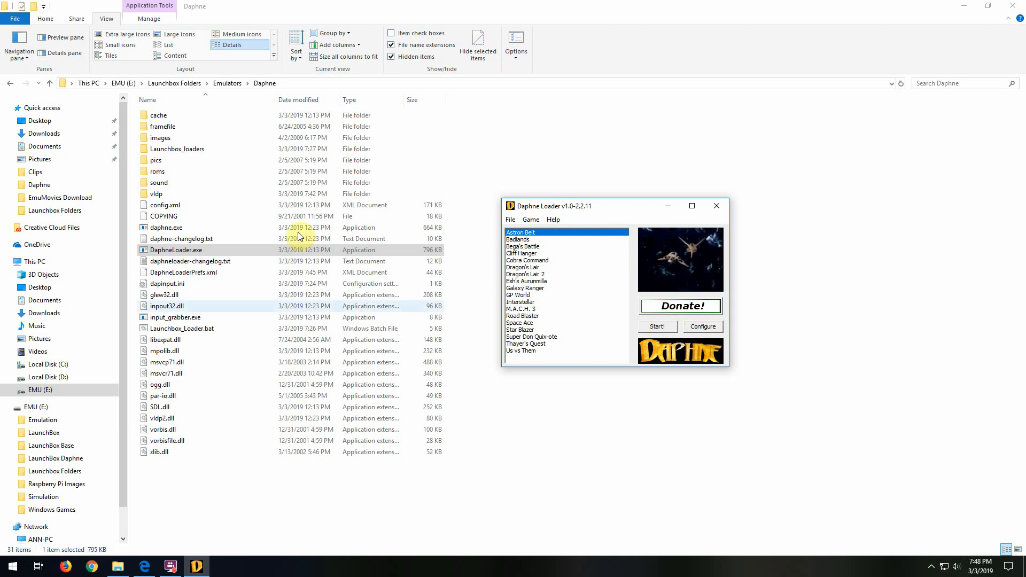
{"action": "left_click_drag", "start_coordinate": [616, 210], "coordinate": [626, 188]}
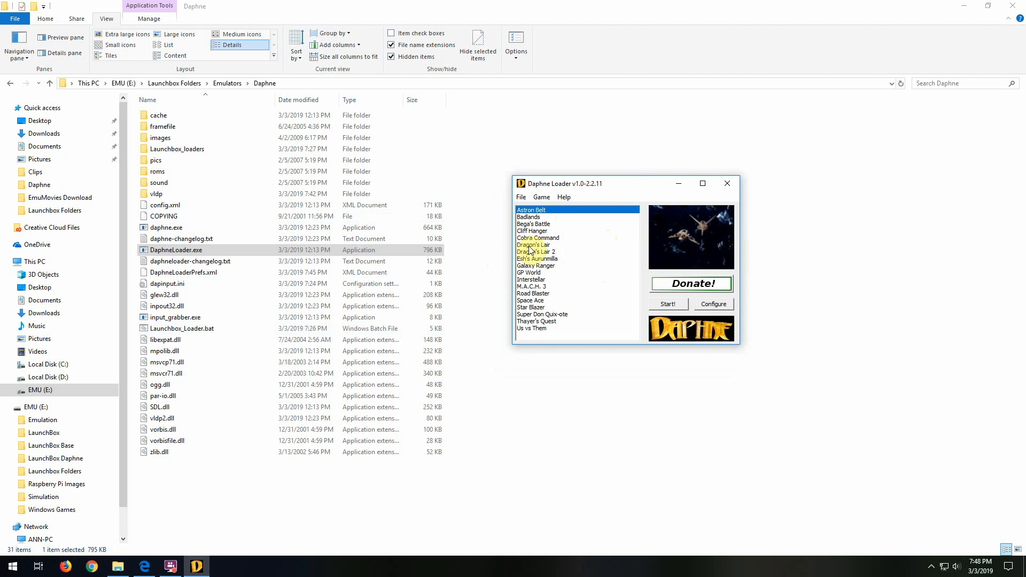
{"action": "left_click_drag", "start_coordinate": [615, 184], "coordinate": [616, 251]}
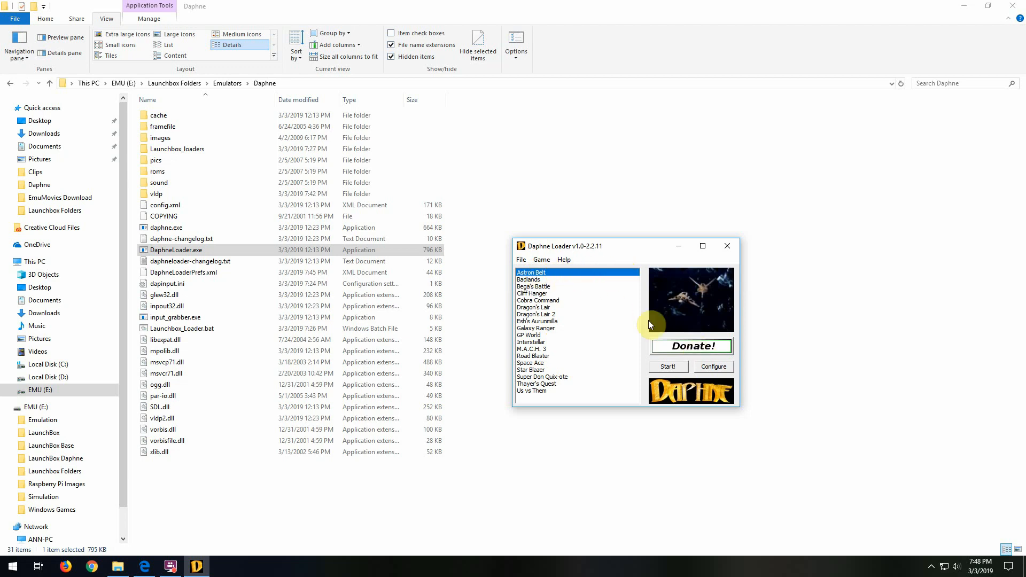
{"action": "left_click", "coordinate": [716, 368]}
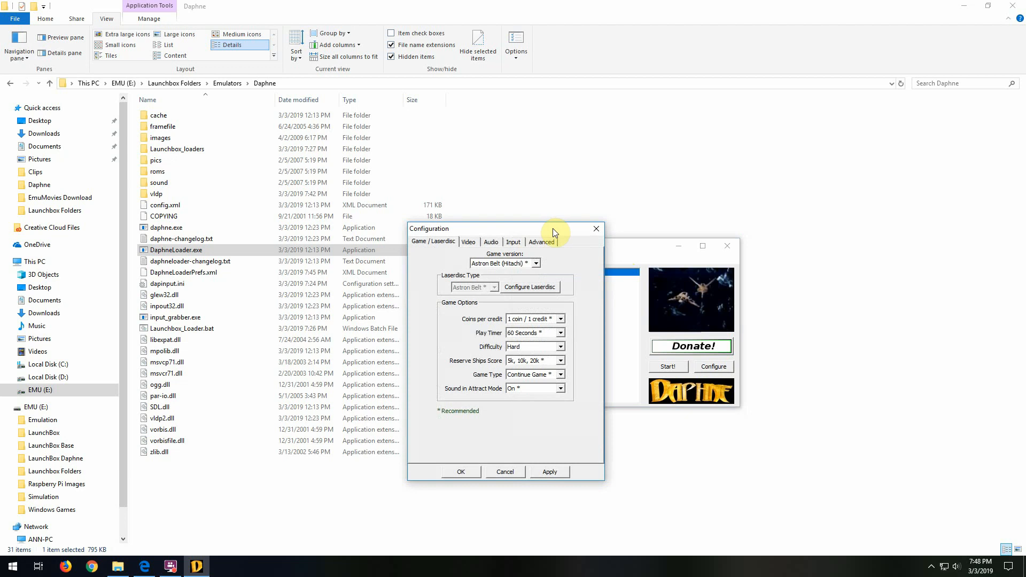
{"action": "left_click_drag", "start_coordinate": [553, 229], "coordinate": [626, 213]}
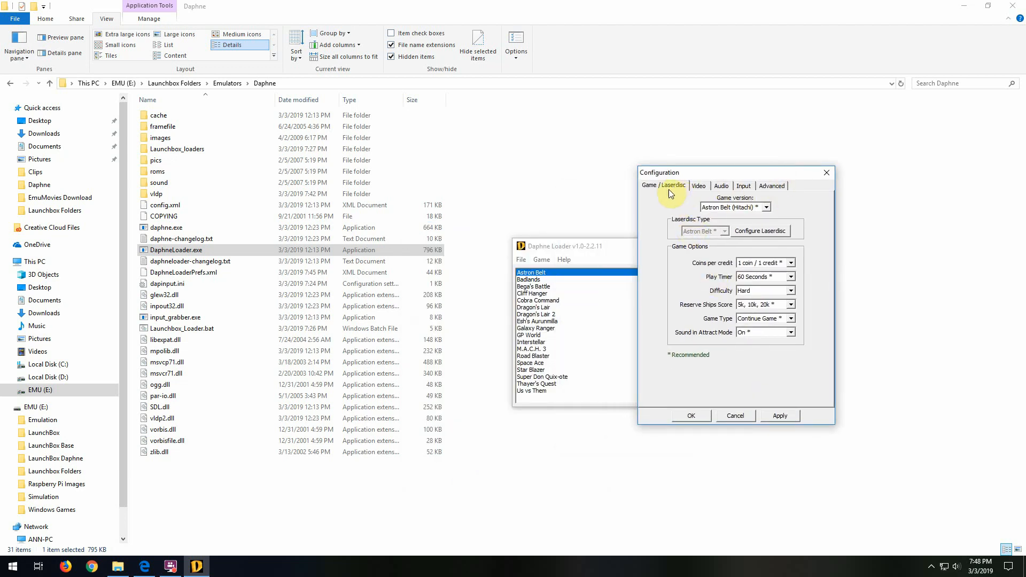
{"action": "left_click", "coordinate": [765, 208]}
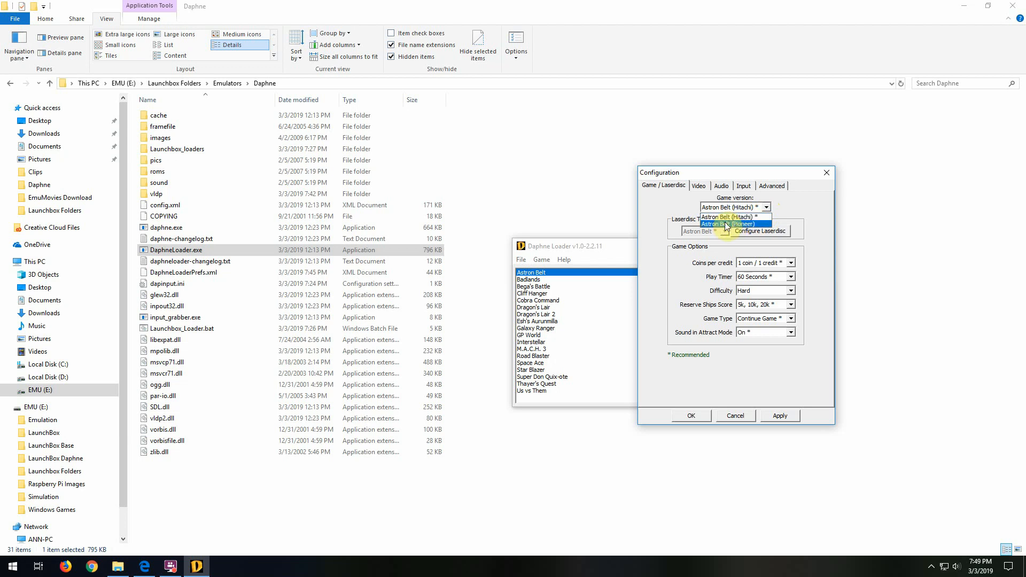
{"action": "left_click", "coordinate": [765, 207]}
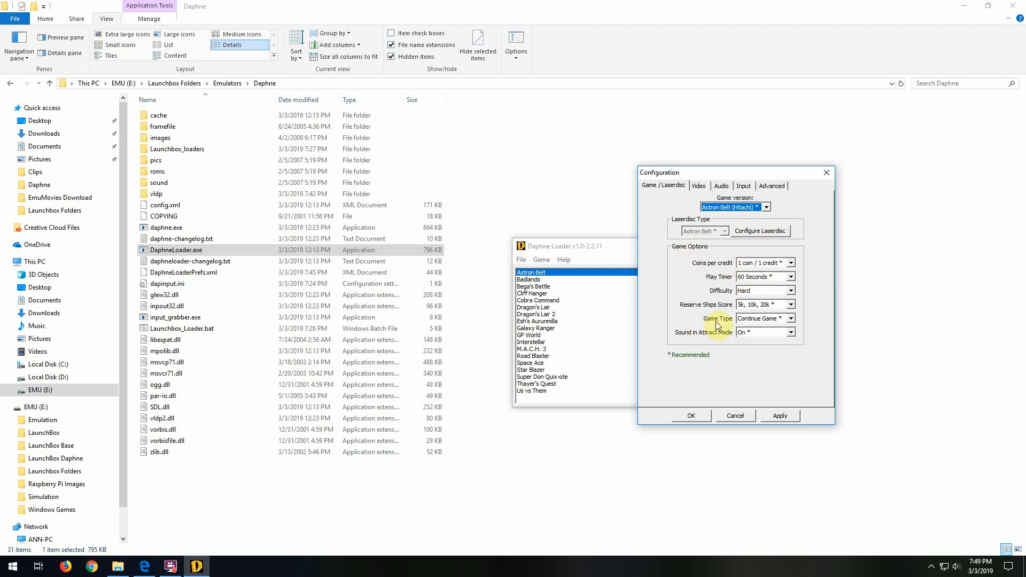
- Switch Astron Belt's difficulty back and forth between Normal and Hard
{"action": "left_click", "coordinate": [785, 291]}
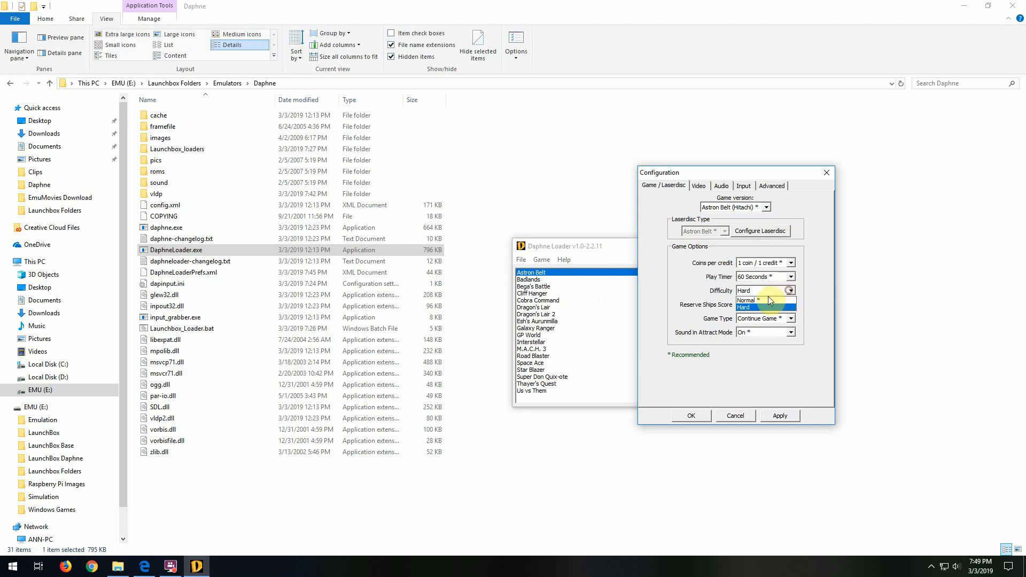
{"action": "left_click", "coordinate": [769, 307]}
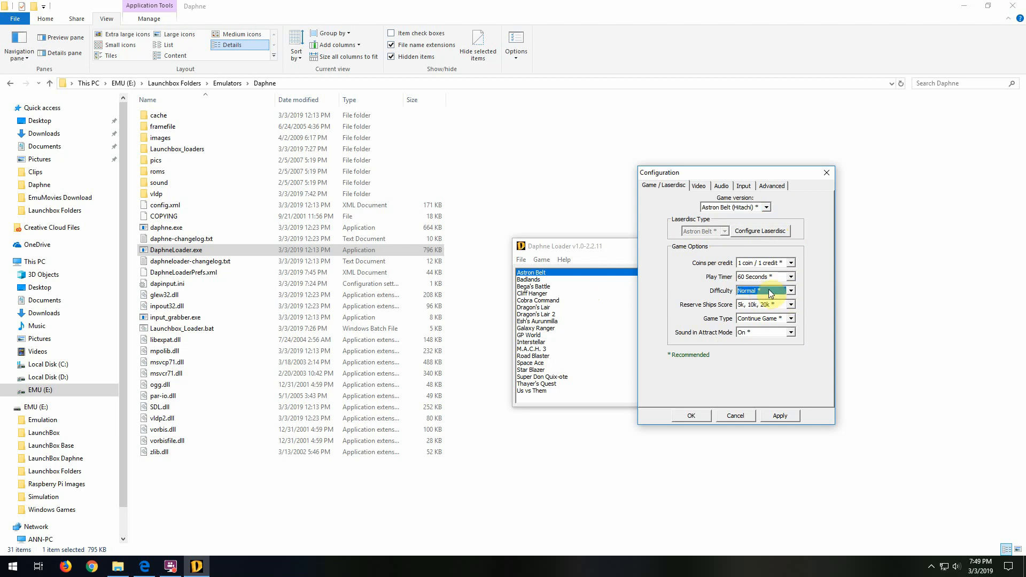
{"action": "left_click", "coordinate": [763, 295]}
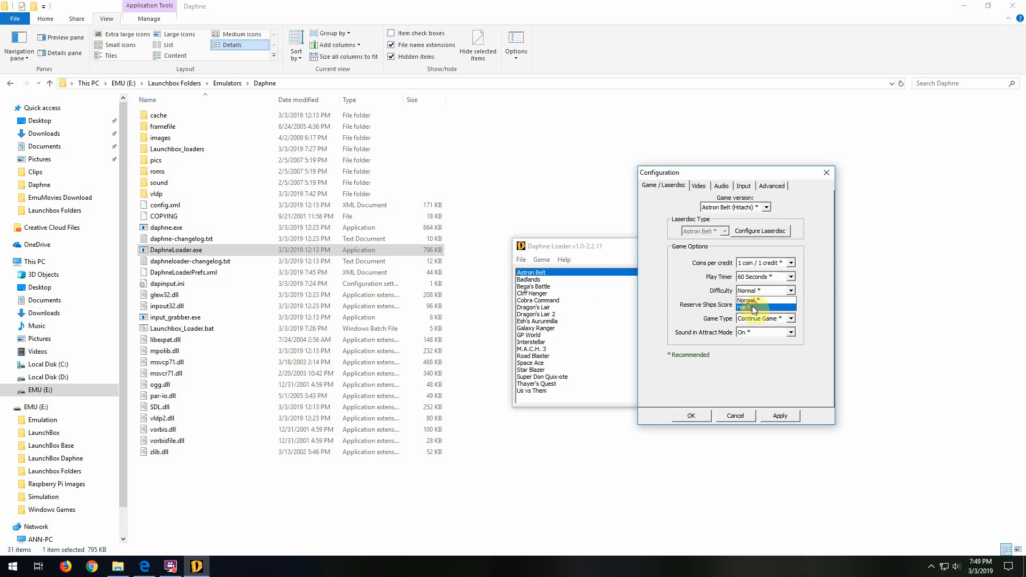
{"action": "left_click", "coordinate": [754, 314]}
{"action": "left_click", "coordinate": [759, 292]}
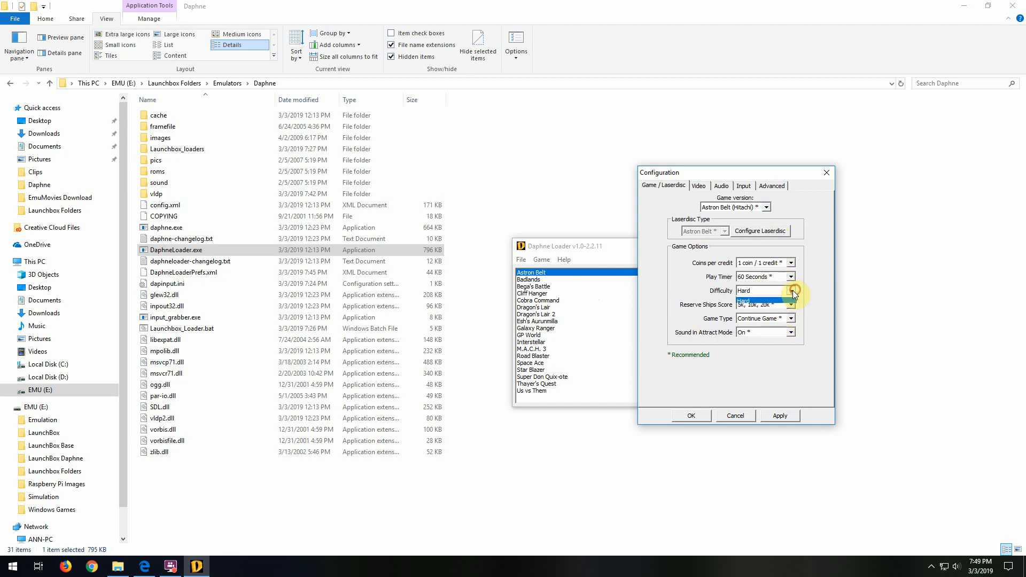
{"action": "left_click", "coordinate": [770, 299]}
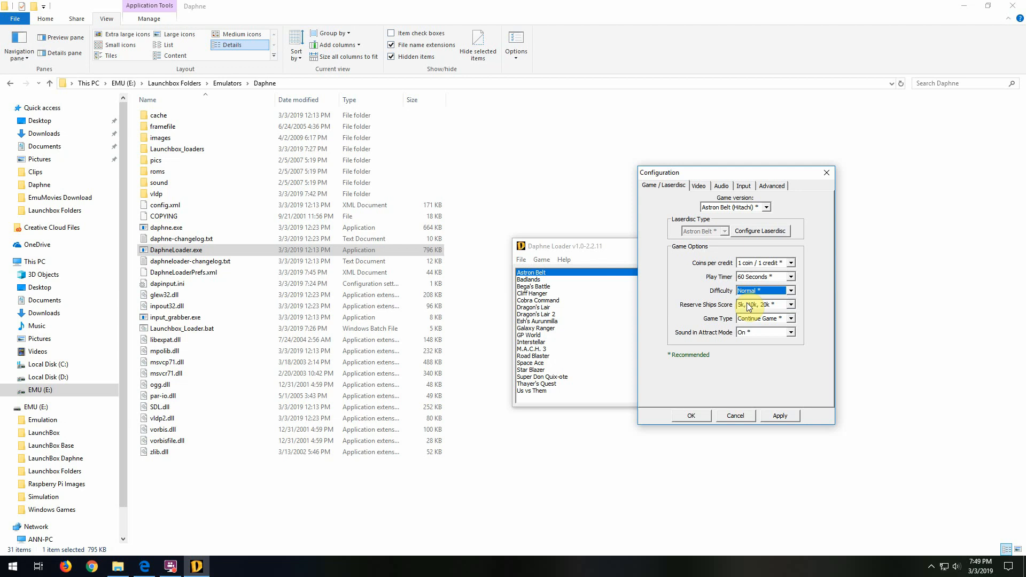
{"action": "left_click", "coordinate": [775, 290]}
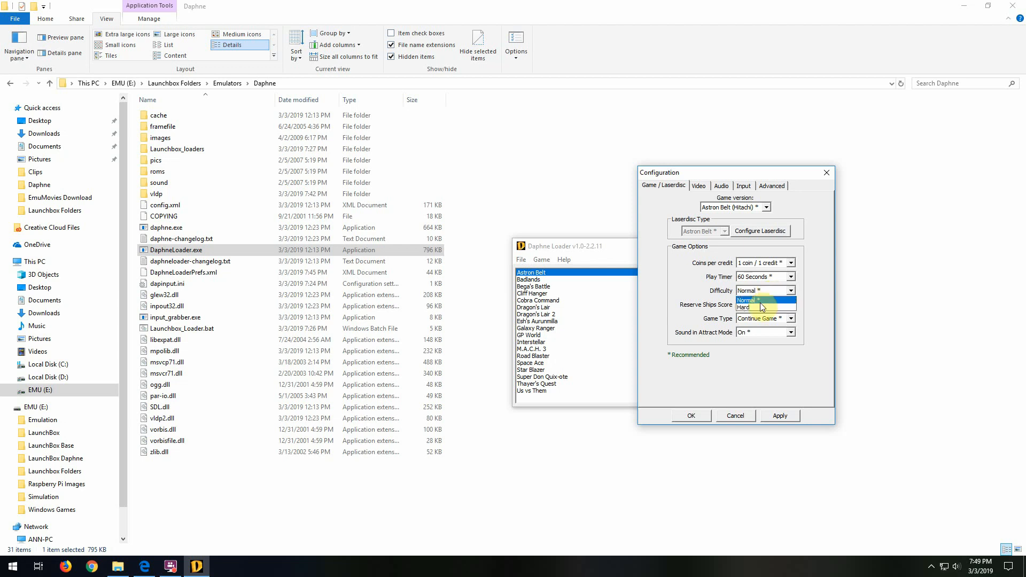
{"action": "left_click", "coordinate": [763, 308]}
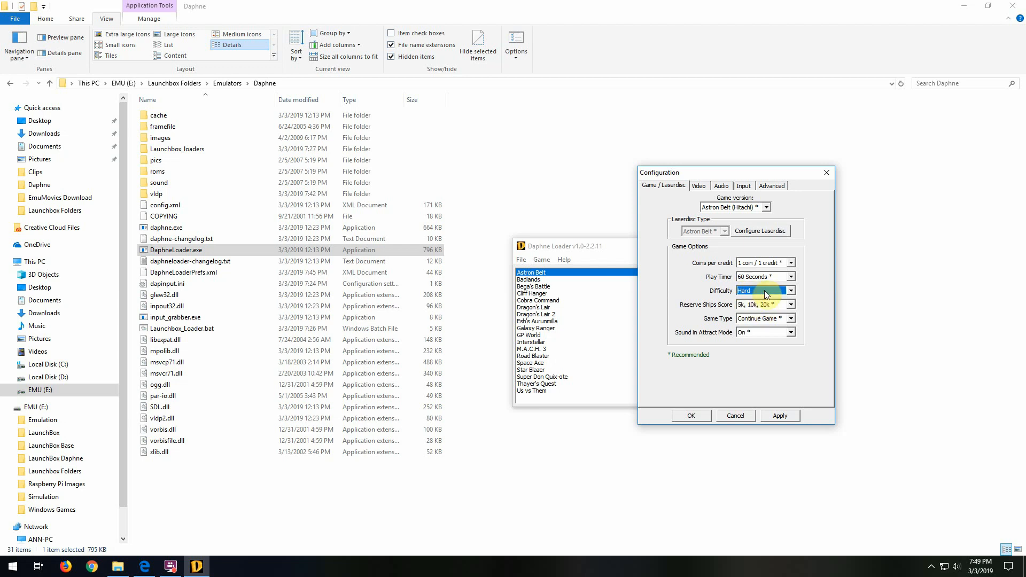
{"action": "left_click", "coordinate": [765, 300]}
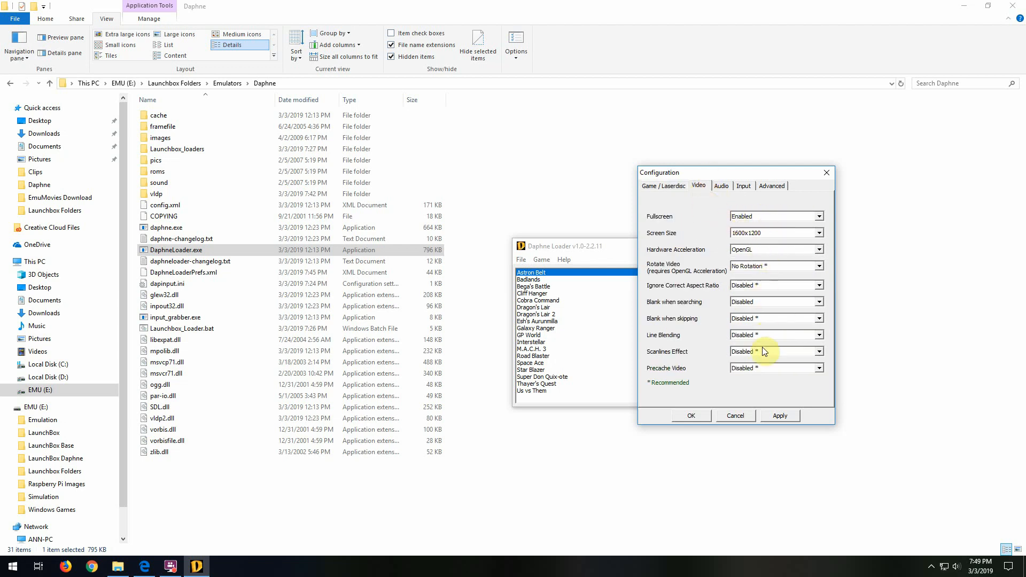
- Review Astron Belt's audio, input and advanced configuration settings
{"action": "left_click", "coordinate": [722, 186]}
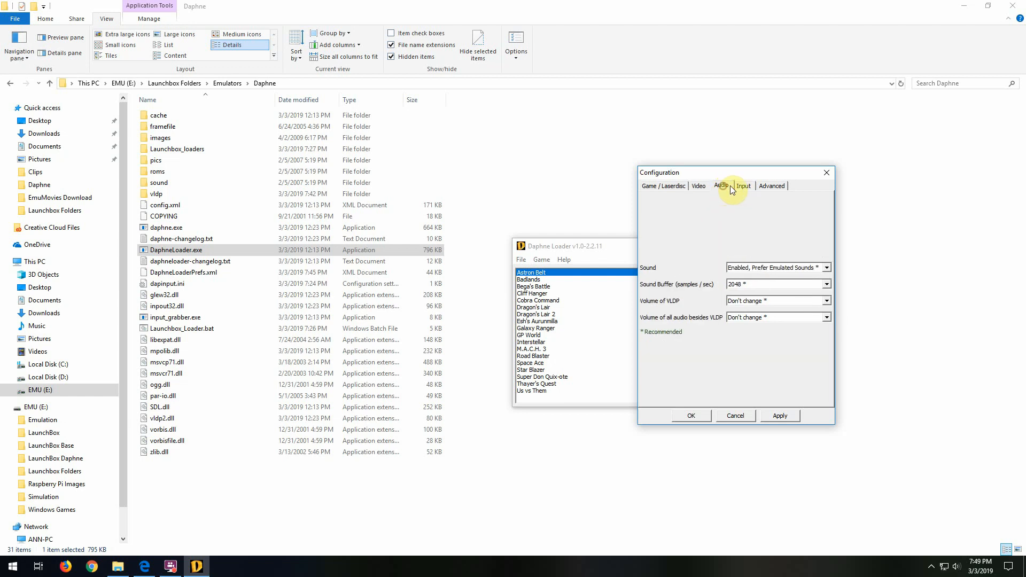
{"action": "left_click", "coordinate": [743, 186]}
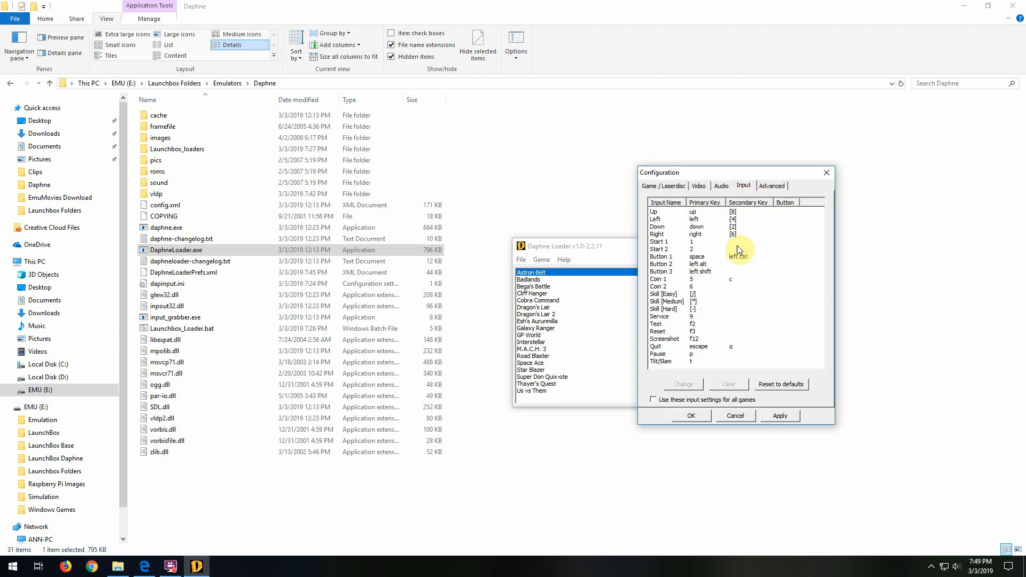
{"action": "left_click", "coordinate": [772, 188]}
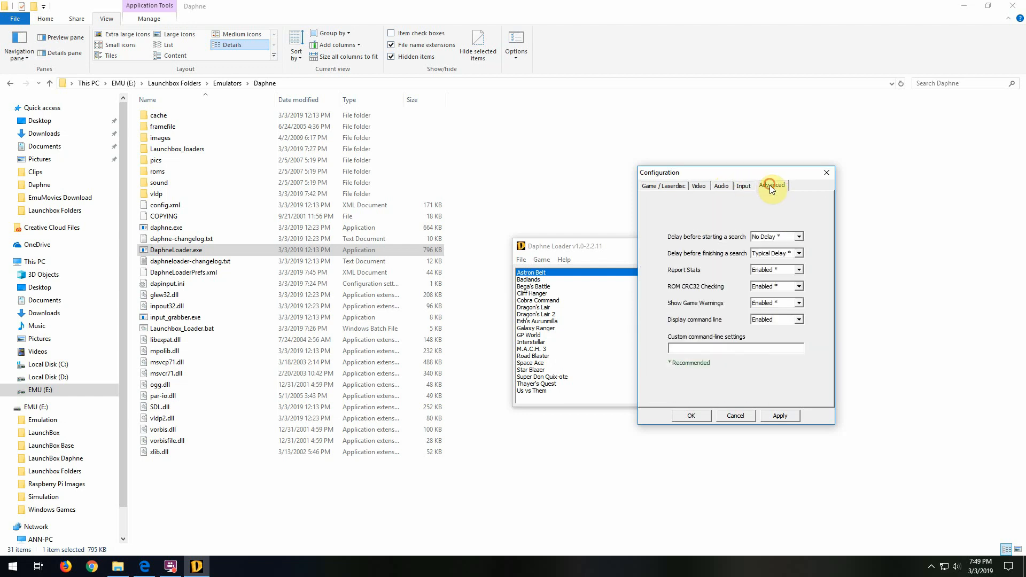
{"action": "left_click", "coordinate": [684, 188]}
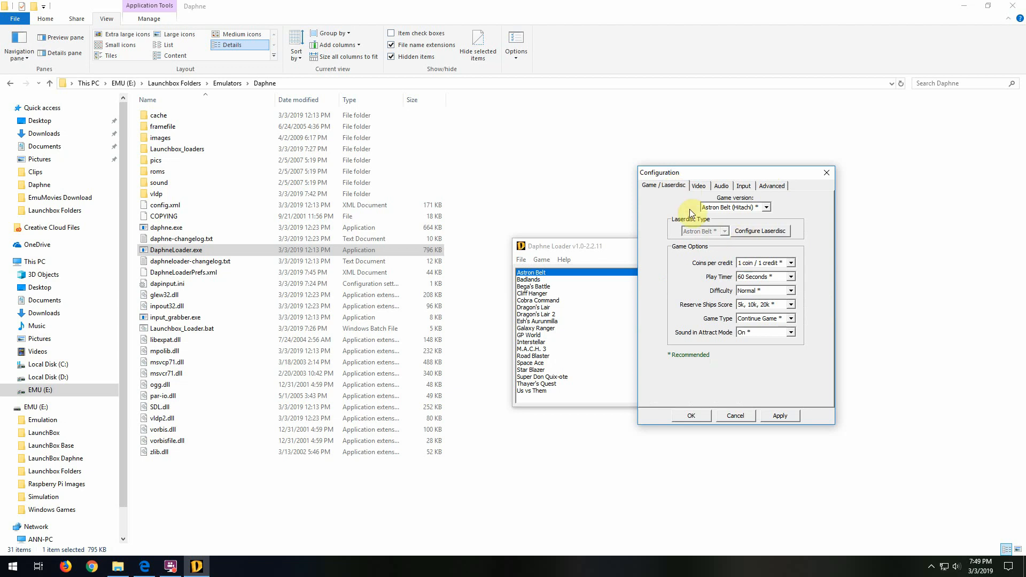
{"action": "left_click", "coordinate": [765, 207]}
{"action": "left_click", "coordinate": [766, 207]}
{"action": "left_click", "coordinate": [752, 232]}
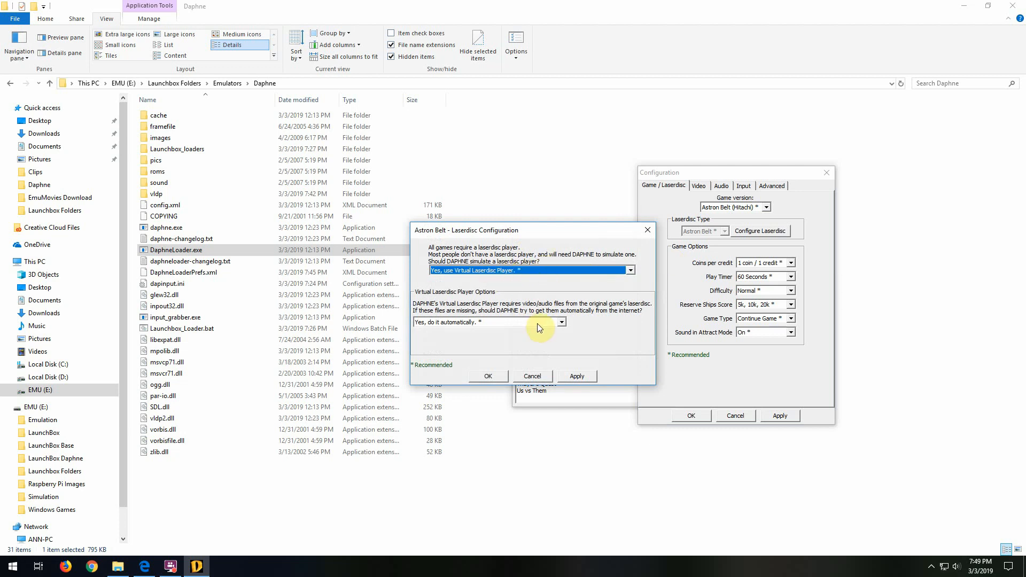
{"action": "left_click", "coordinate": [495, 324]}
{"action": "left_click", "coordinate": [483, 338]}
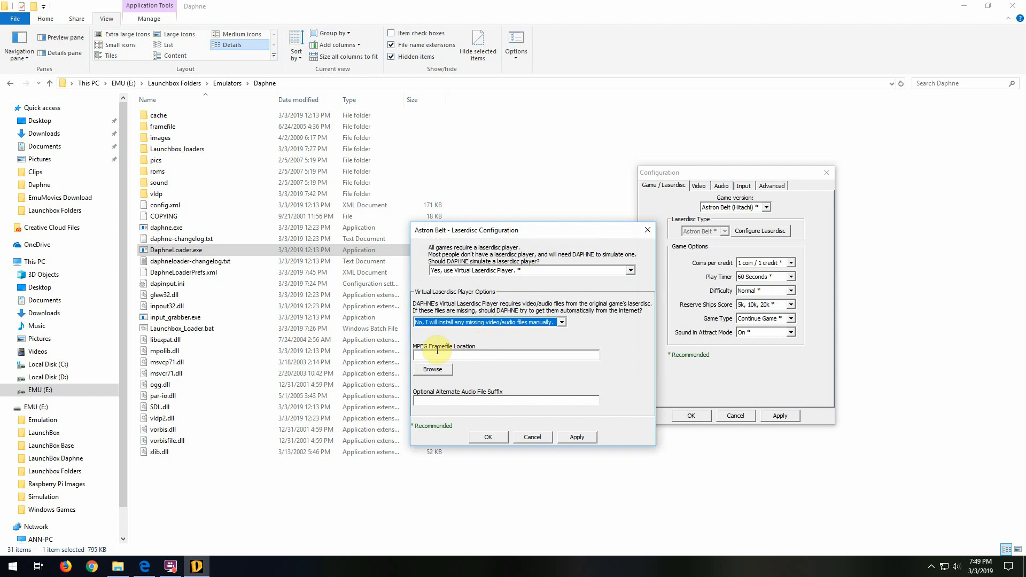
{"action": "left_click", "coordinate": [449, 371]}
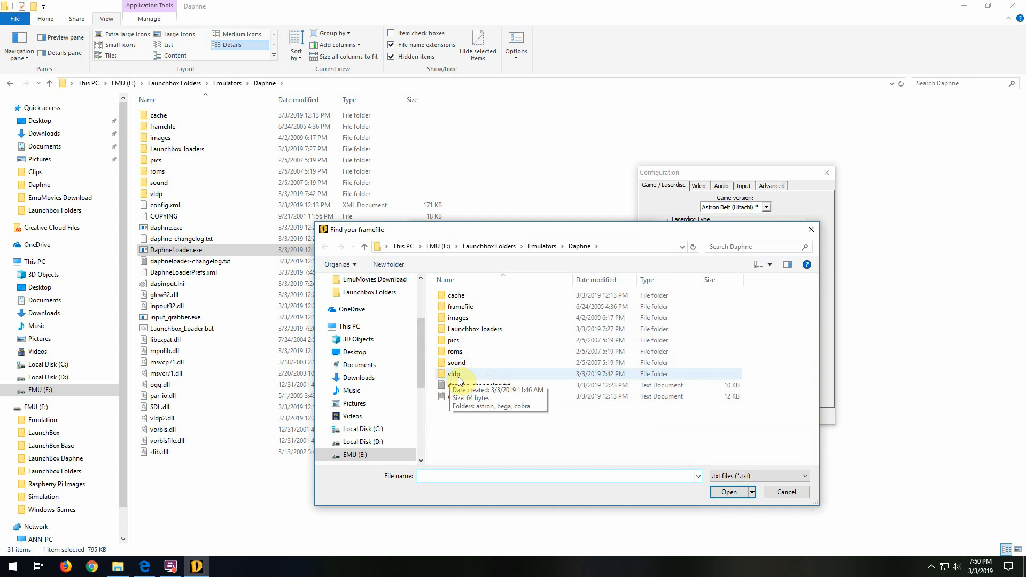
{"action": "double_click", "coordinate": [456, 375]}
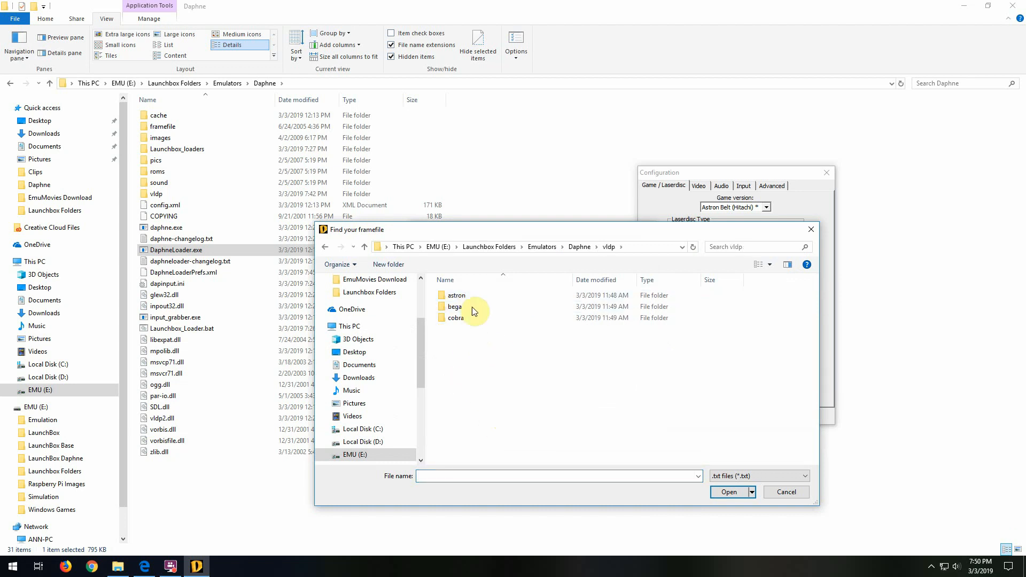
{"action": "left_click", "coordinate": [786, 491]}
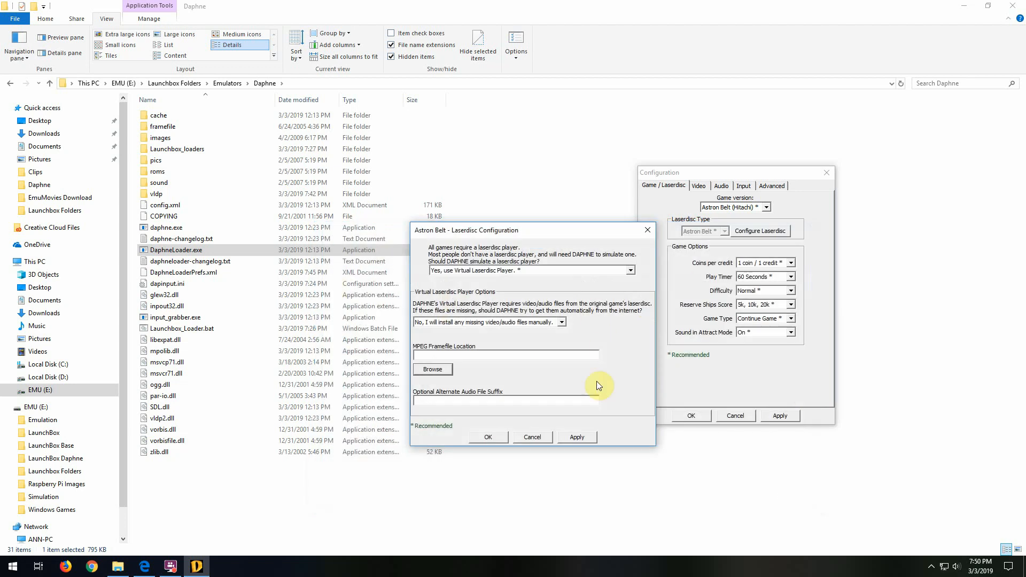
{"action": "left_click", "coordinate": [532, 437]}
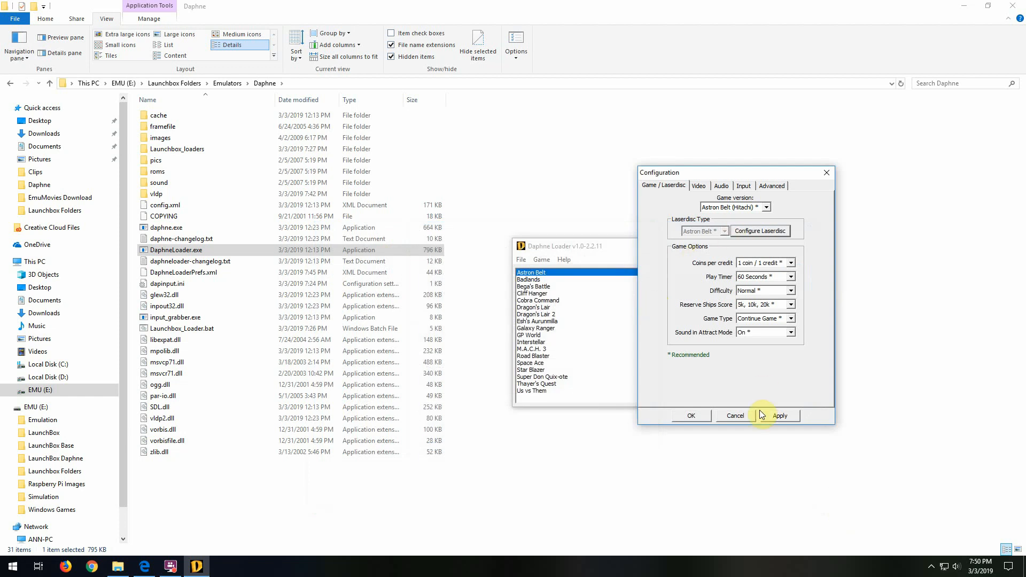
{"action": "left_click", "coordinate": [746, 415]}
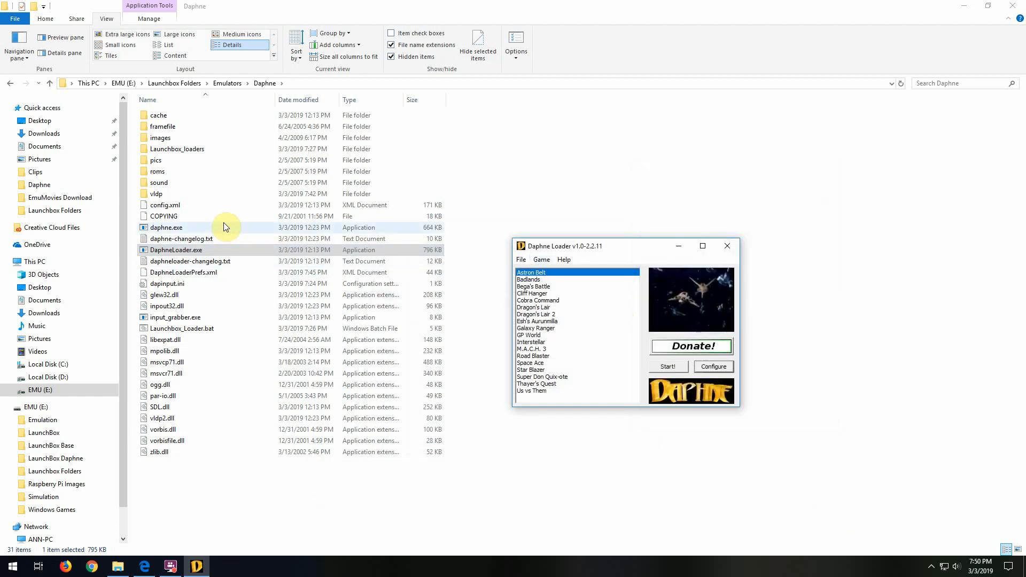
- Rename the three game folders inside vldp to Astron Belt, Bega's Battle and Cobra Command
{"action": "double_click", "coordinate": [158, 194]}
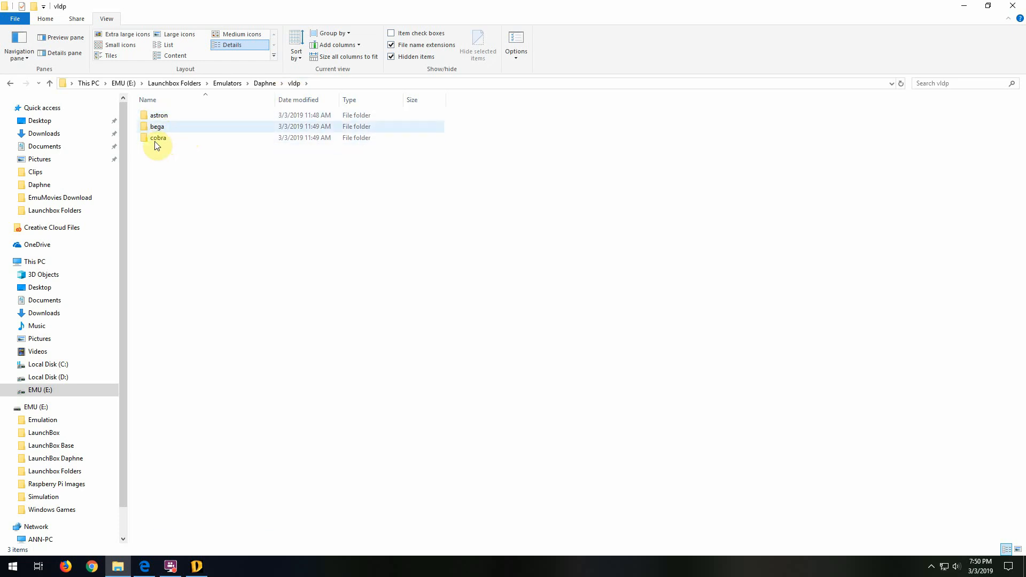
{"action": "left_click", "coordinate": [160, 114]}
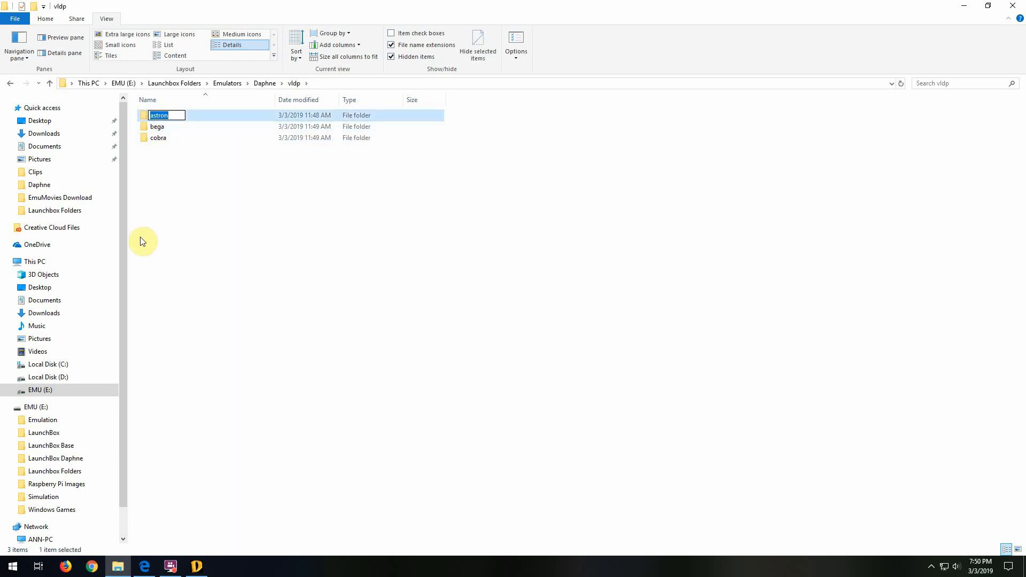
{"action": "type", "text": "Astron Belt"}
{"action": "key", "text": "Tab"}
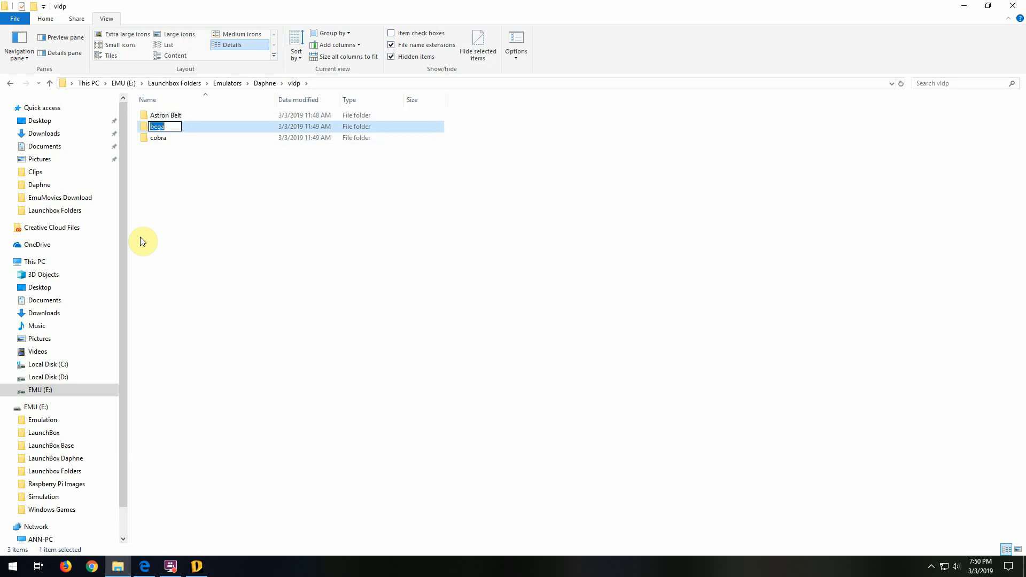
{"action": "type", "text": "B"}
{"action": "key", "text": "Tab"}
{"action": "type", "text": "Co"}
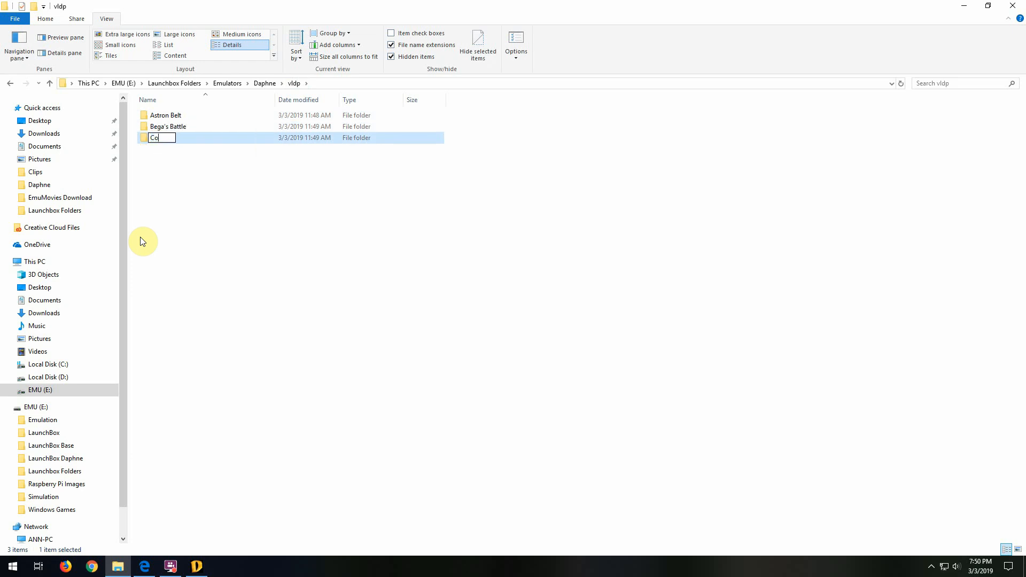
{"action": "type", "text": "bra Command"}
{"action": "key", "text": "Return"}
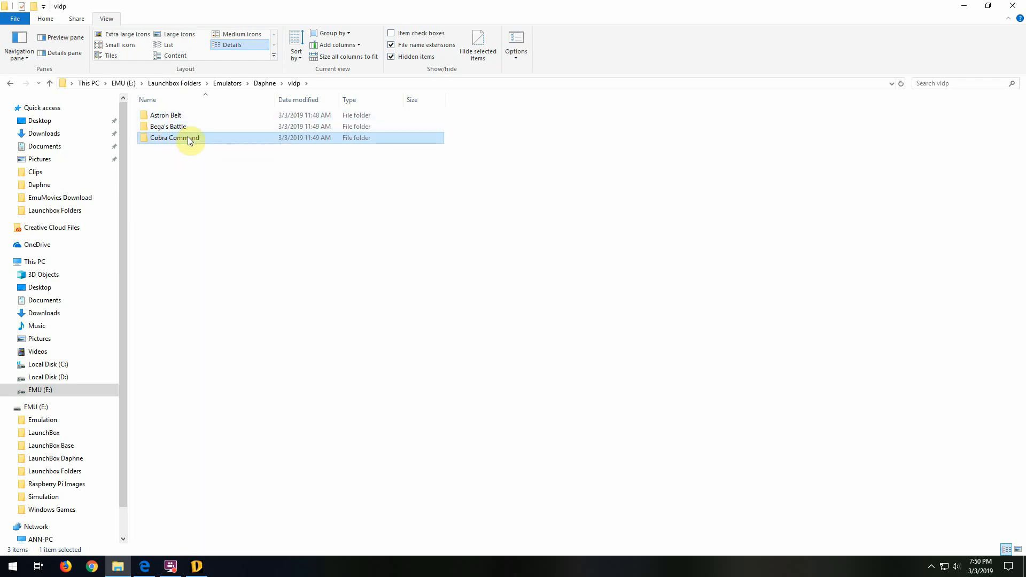
- Examine the video, audio and text framefile in the Astron Belt folder and return to the Daphne folder
{"action": "left_click", "coordinate": [171, 109]}
{"action": "double_click", "coordinate": [171, 119]}
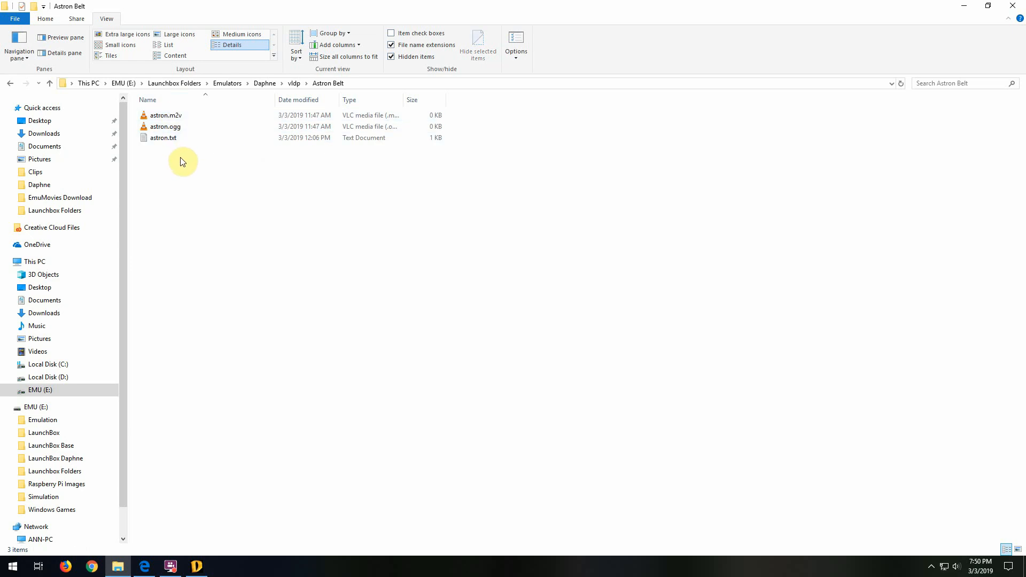
{"action": "left_click", "coordinate": [178, 115]}
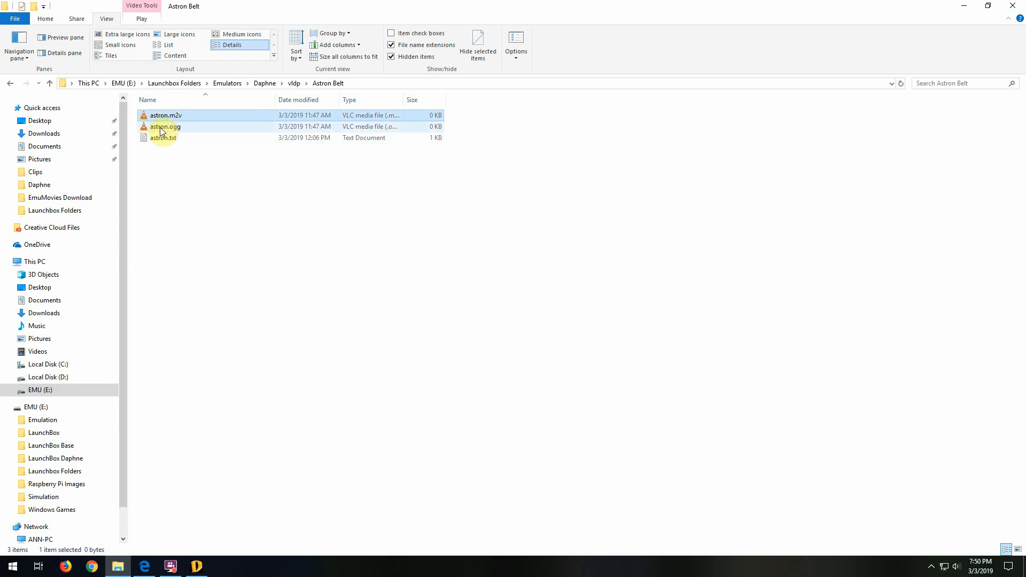
{"action": "left_click", "coordinate": [173, 128]}
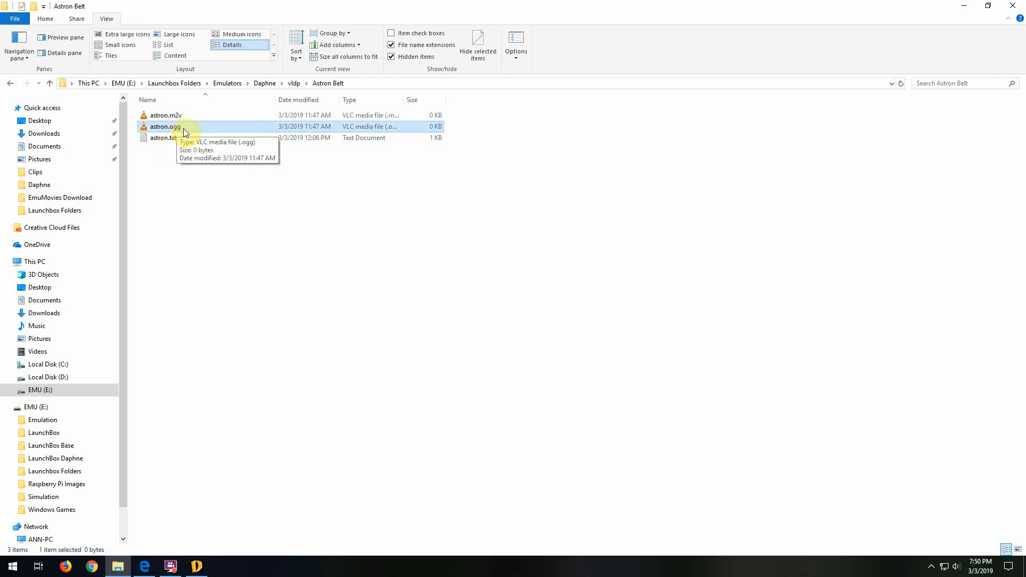
{"action": "left_click", "coordinate": [171, 139]}
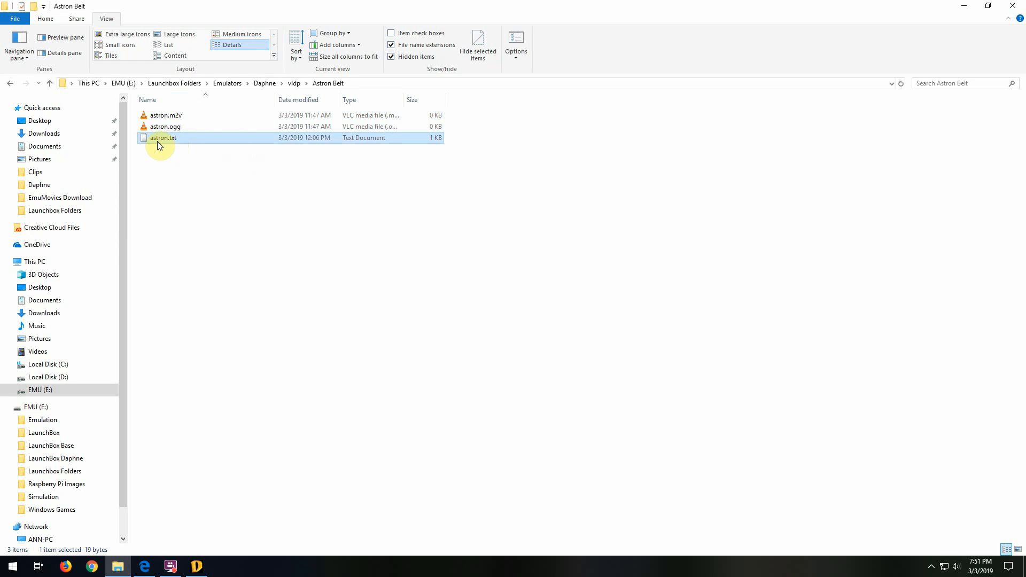
{"action": "left_click", "coordinate": [194, 175]}
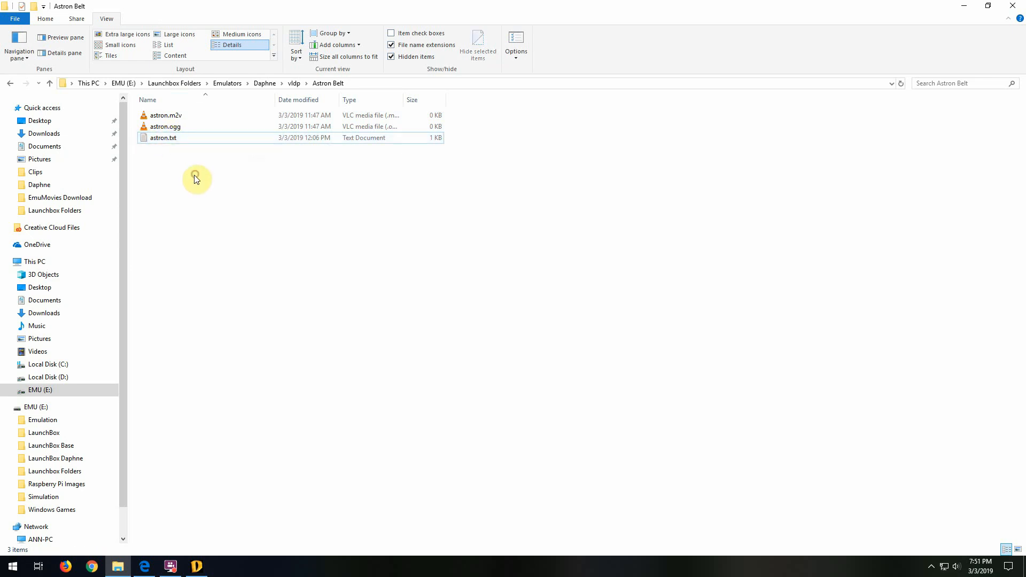
{"action": "key", "text": "BackSpace"}
{"action": "left_click", "coordinate": [194, 193]}
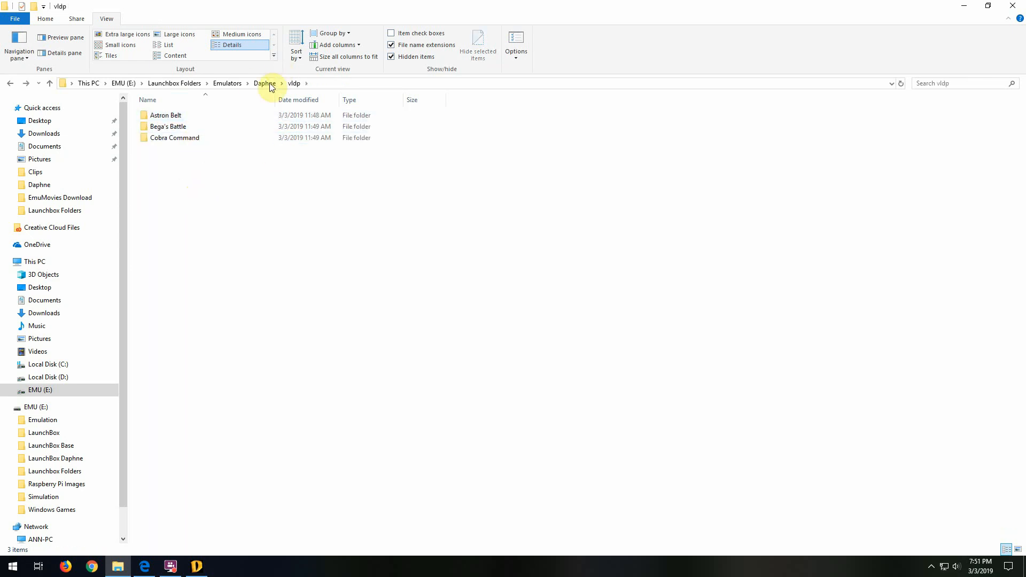
{"action": "key", "text": "BackSpace"}
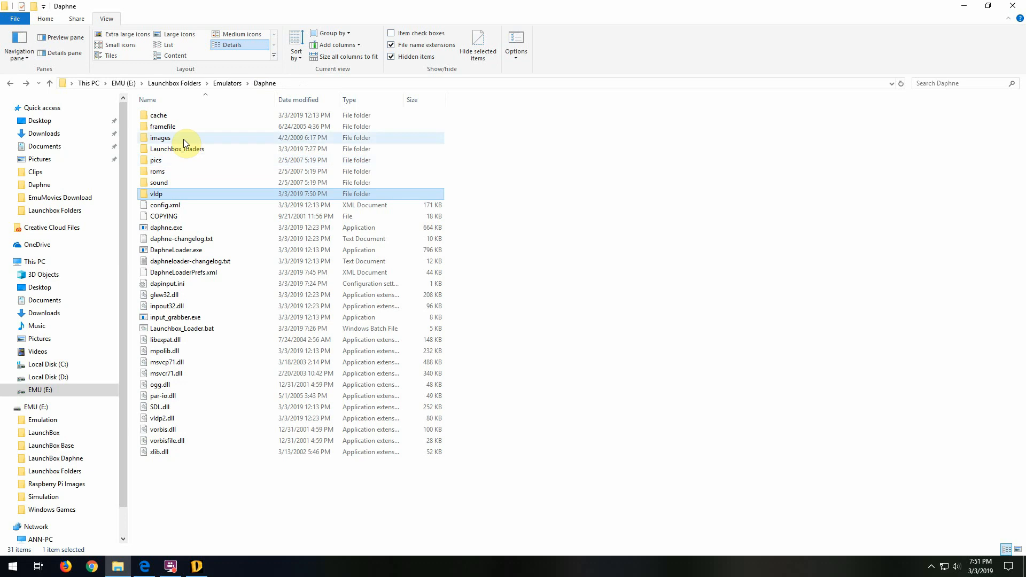
- Switch to Daphne Loader and set Astron Belt's laserdisc configuration to install missing video/audio files manually
{"action": "left_click", "coordinate": [196, 566]}
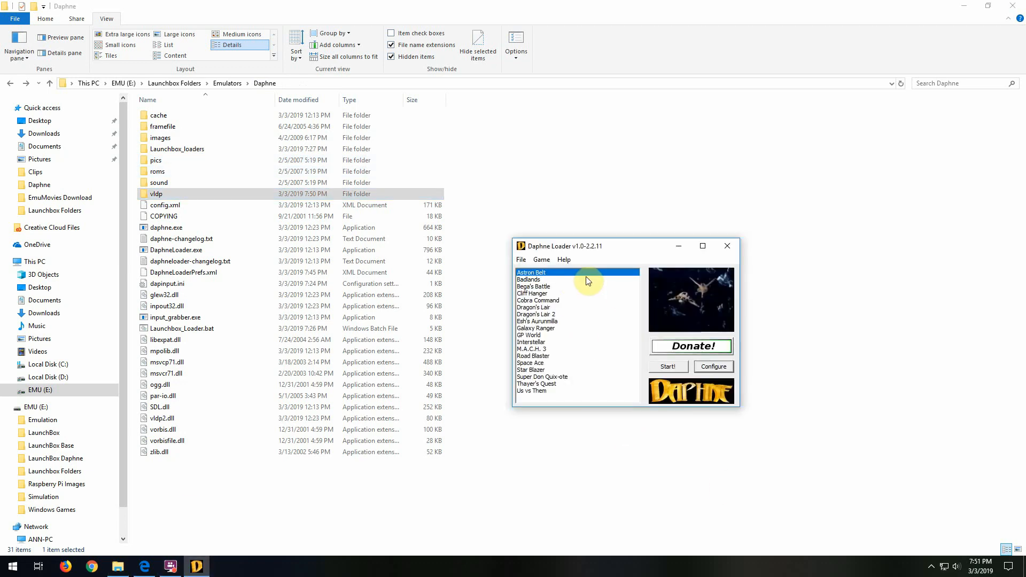
{"action": "left_click", "coordinate": [716, 367]}
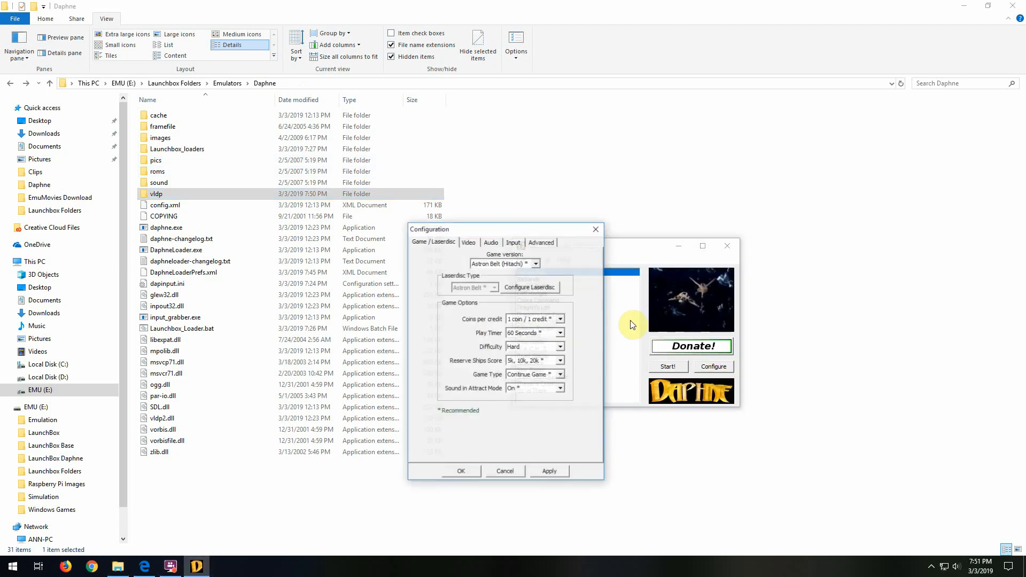
{"action": "left_click", "coordinate": [529, 290]}
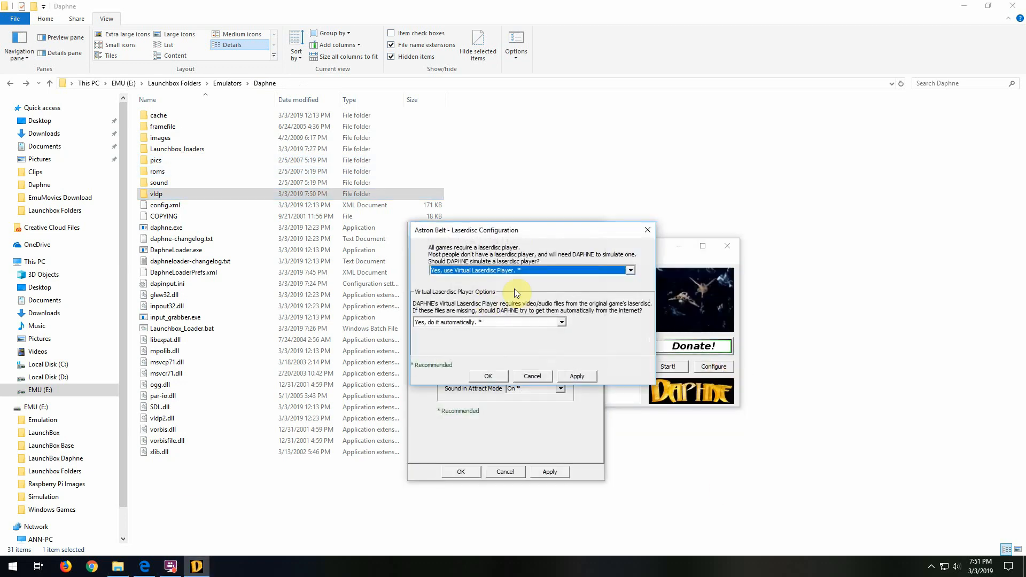
{"action": "left_click", "coordinate": [539, 321]}
{"action": "left_click", "coordinate": [484, 339]}
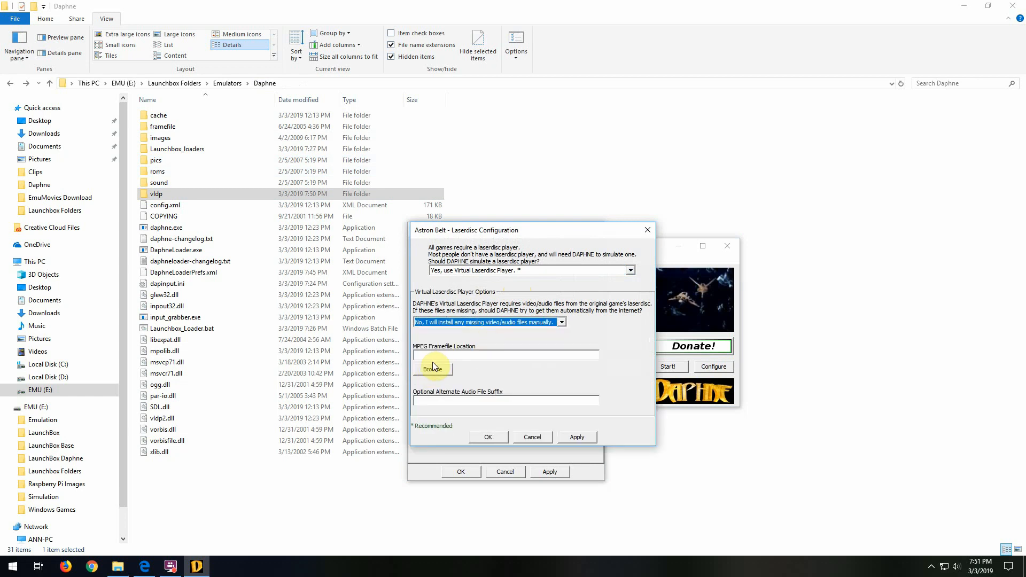
- Set the MPEG framefile location to astron.txt in vldp\Astron Belt and accept the laserdisc configuration
{"action": "left_click", "coordinate": [441, 368]}
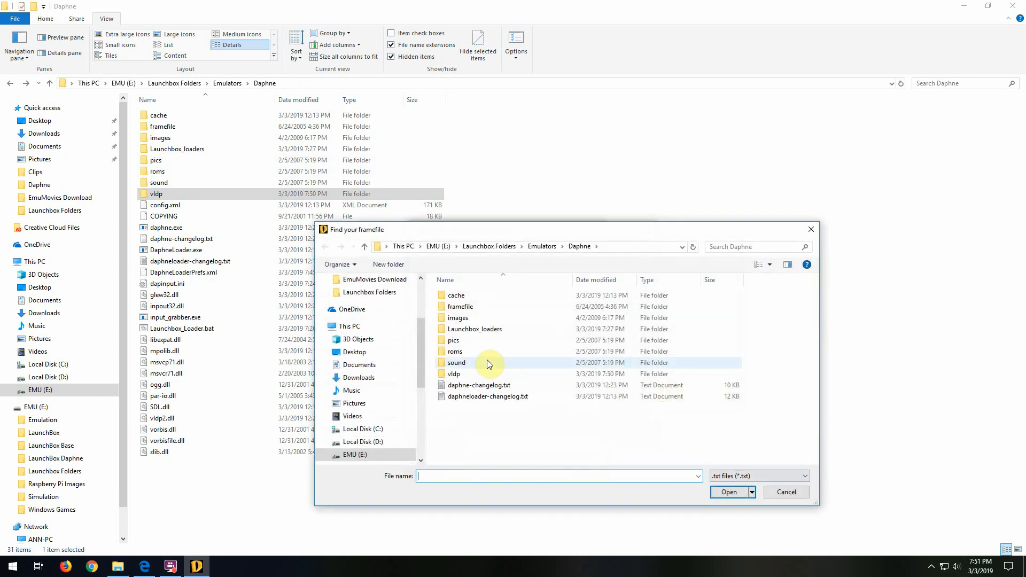
{"action": "double_click", "coordinate": [452, 375]}
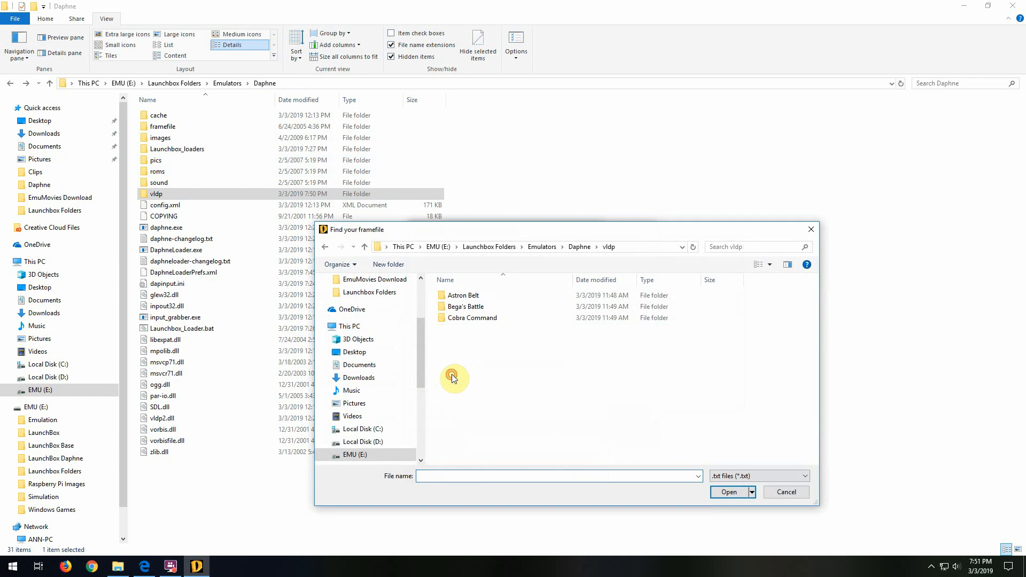
{"action": "double_click", "coordinate": [476, 293]}
{"action": "left_click", "coordinate": [458, 297]}
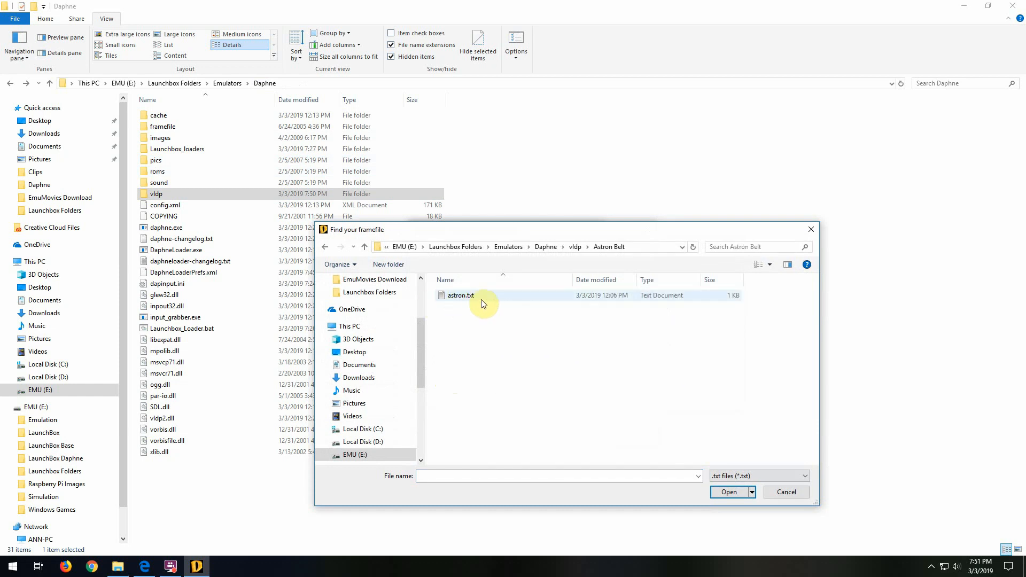
{"action": "double_click", "coordinate": [459, 299]}
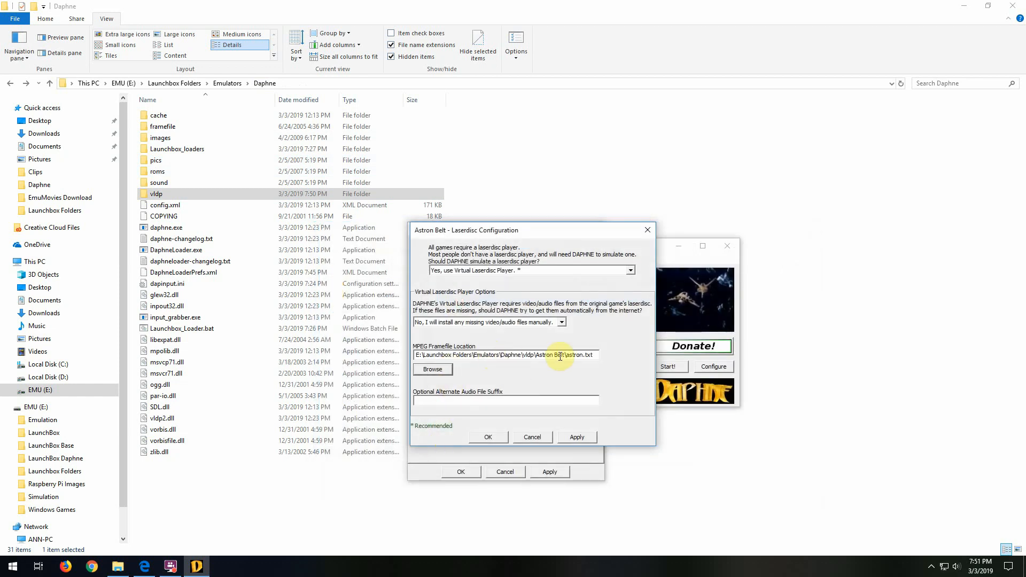
{"action": "left_click", "coordinate": [492, 434]}
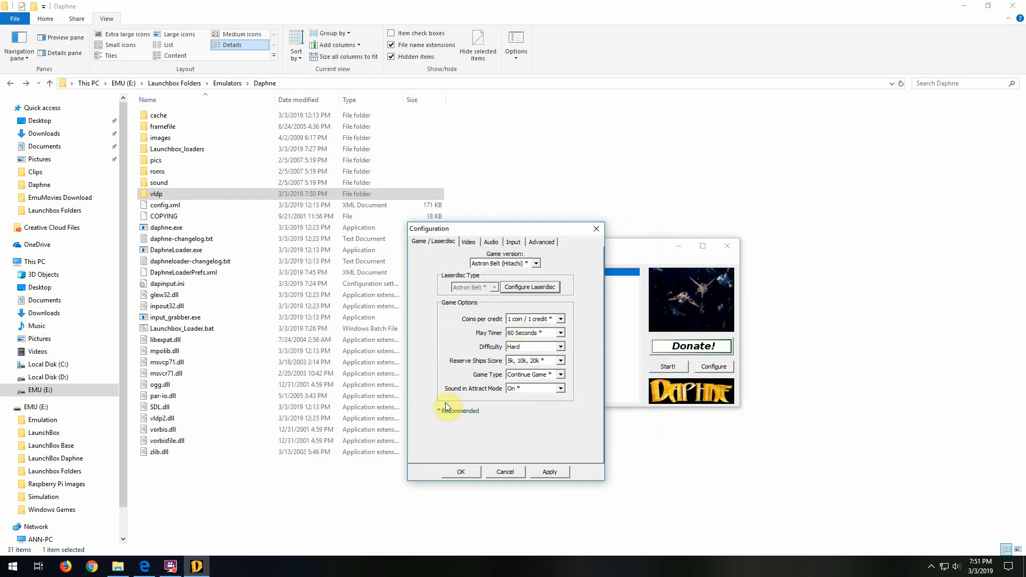
- Set Astron Belt's play timer to 40 Seconds
{"action": "left_click", "coordinate": [555, 334]}
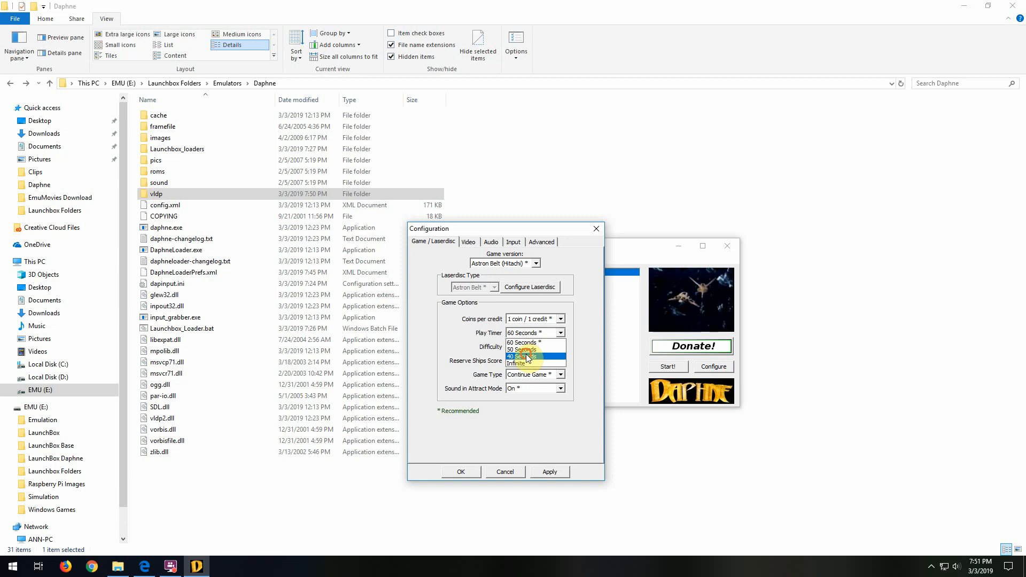
{"action": "left_click", "coordinate": [522, 354]}
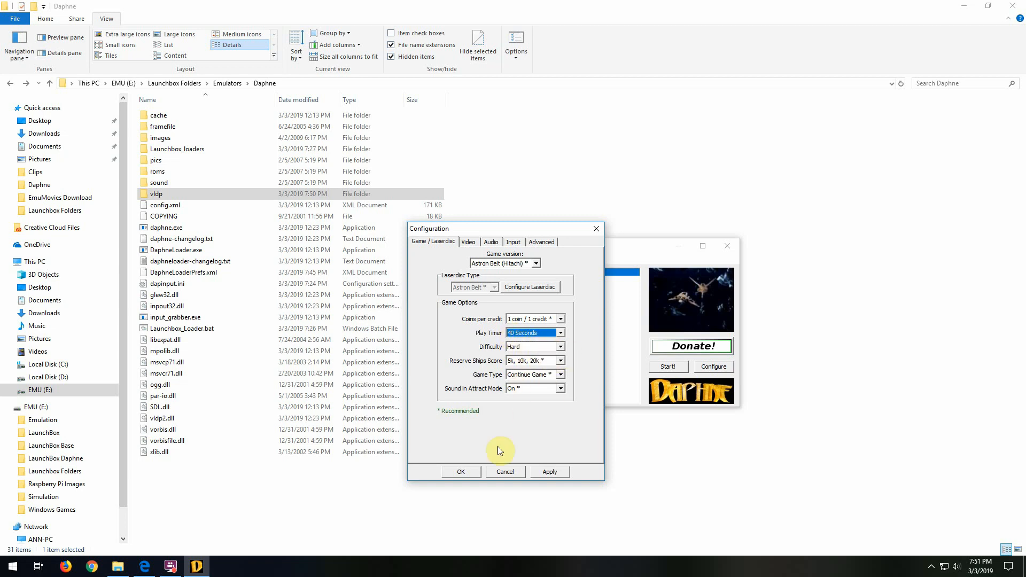
- Set Astron Belt's video options to Fullscreen Enabled, Screen Size 1600x1200 and Hardware Acceleration OpenGL, and apply them
{"action": "left_click", "coordinate": [468, 241]}
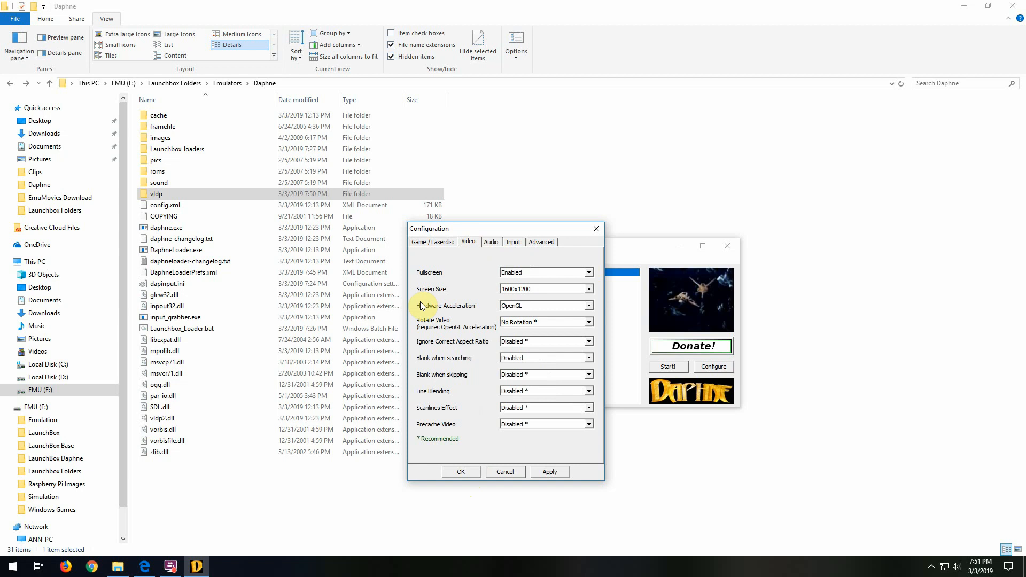
{"action": "left_click", "coordinate": [531, 273]}
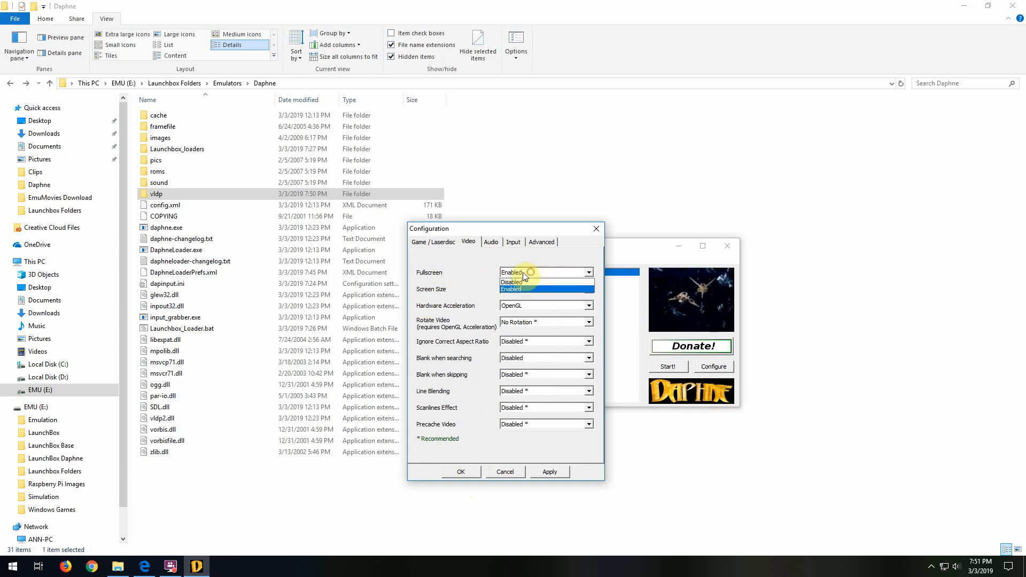
{"action": "left_click", "coordinate": [529, 274]}
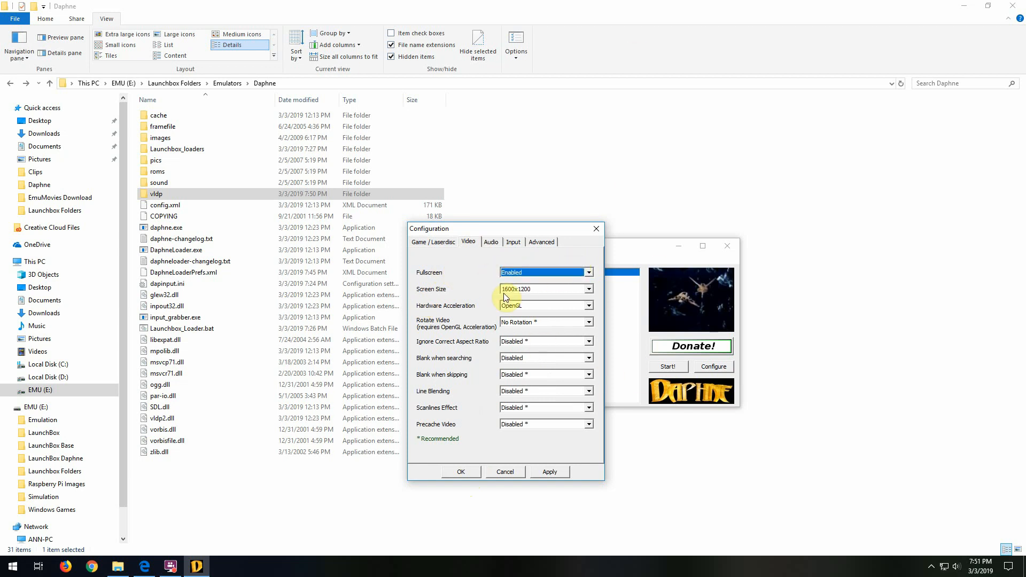
{"action": "left_click", "coordinate": [542, 290]}
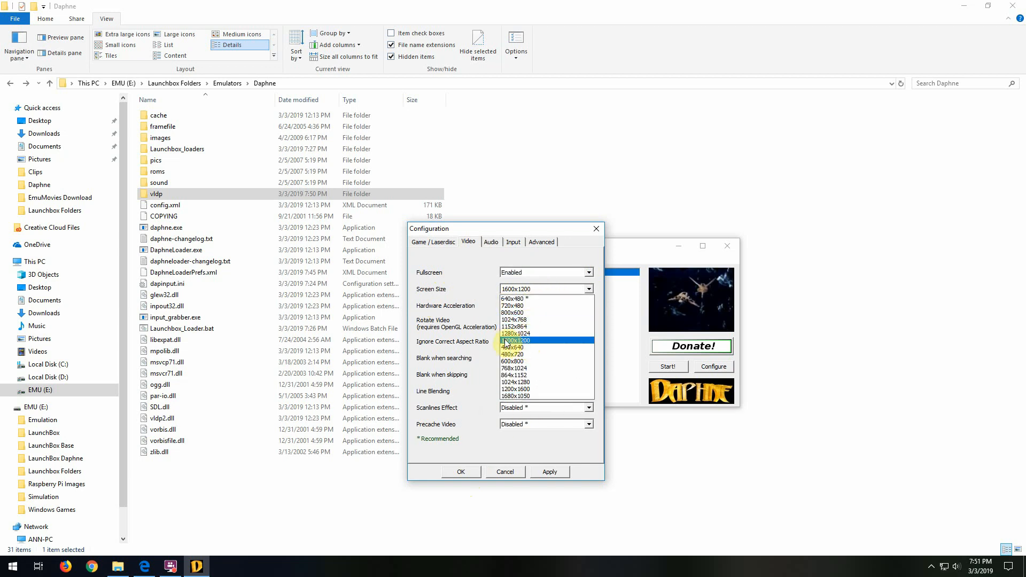
{"action": "left_click", "coordinate": [526, 341]}
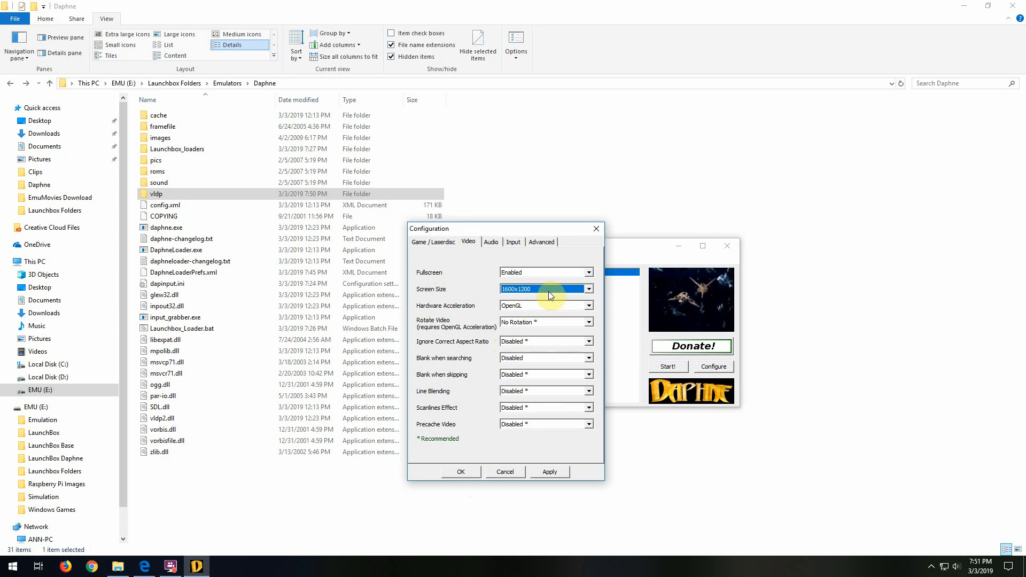
{"action": "left_click", "coordinate": [522, 307]}
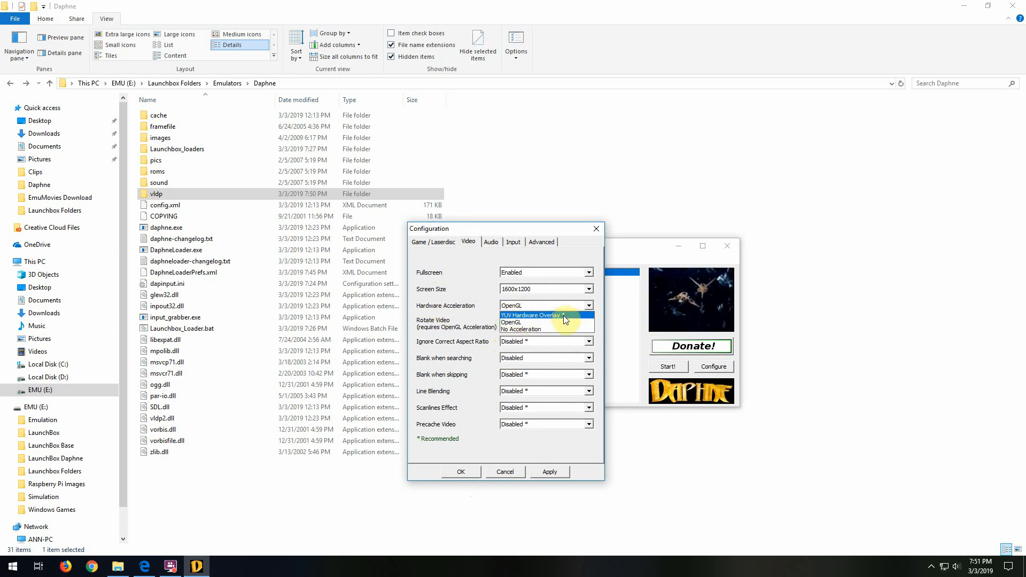
{"action": "left_click", "coordinate": [515, 323]}
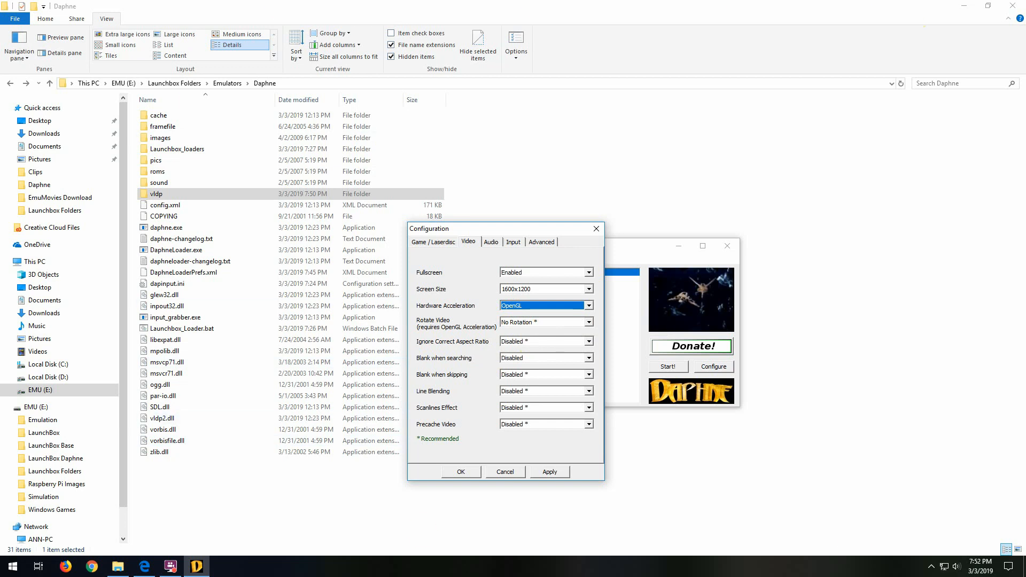
{"action": "left_click", "coordinate": [548, 472]}
- Keep Ignore Correct Aspect Ratio at Disabled and set Blank when searching to Disabled in Astron Belt's video options
{"action": "left_click", "coordinate": [535, 343]}
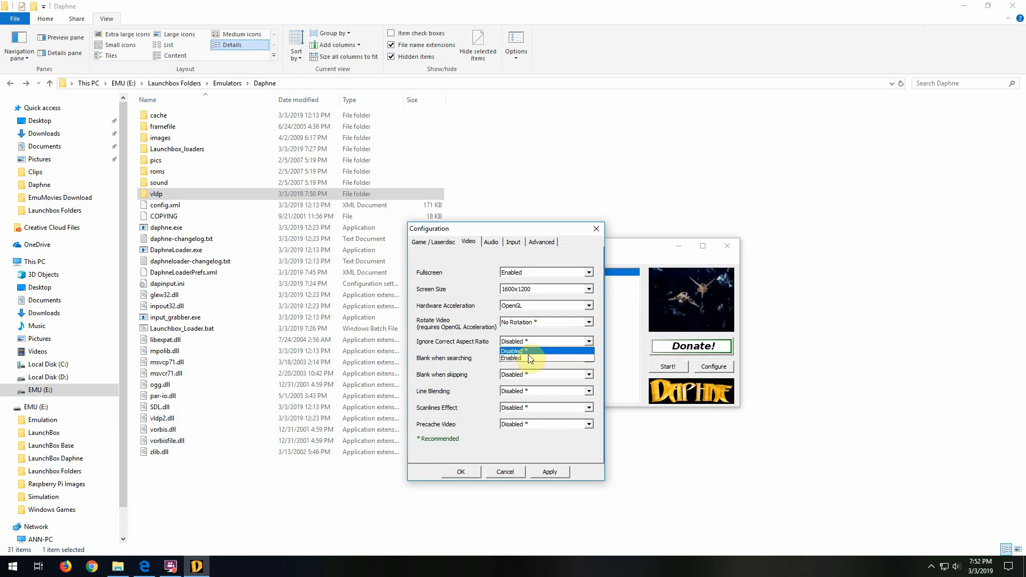
{"action": "left_click", "coordinate": [480, 343]}
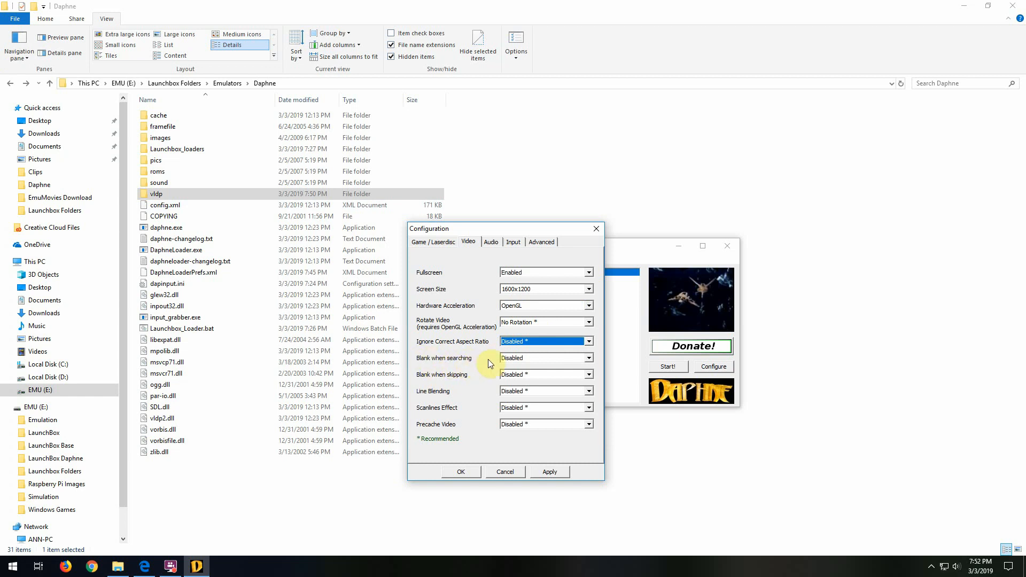
{"action": "left_click", "coordinate": [541, 358]}
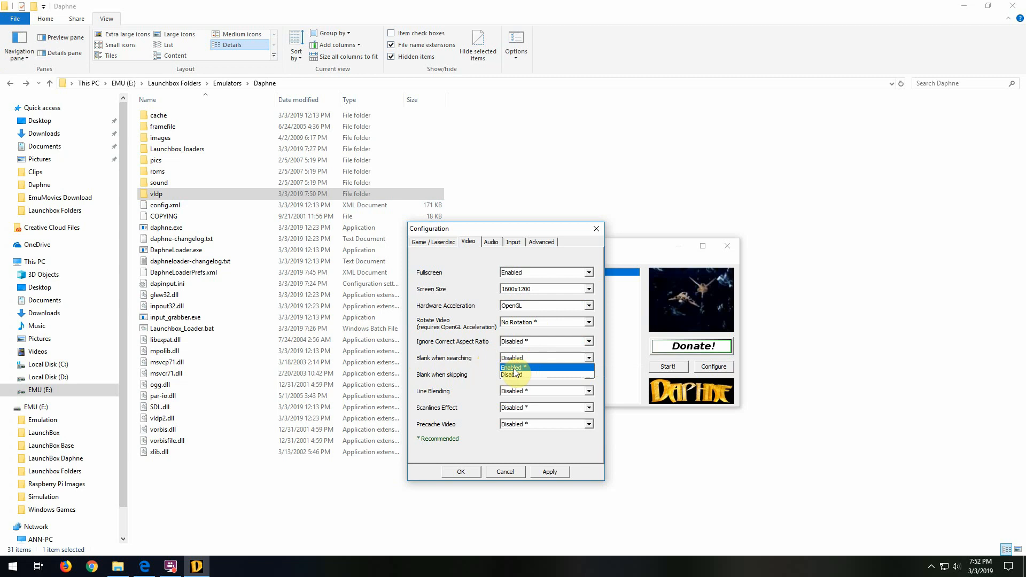
{"action": "left_click", "coordinate": [516, 374]}
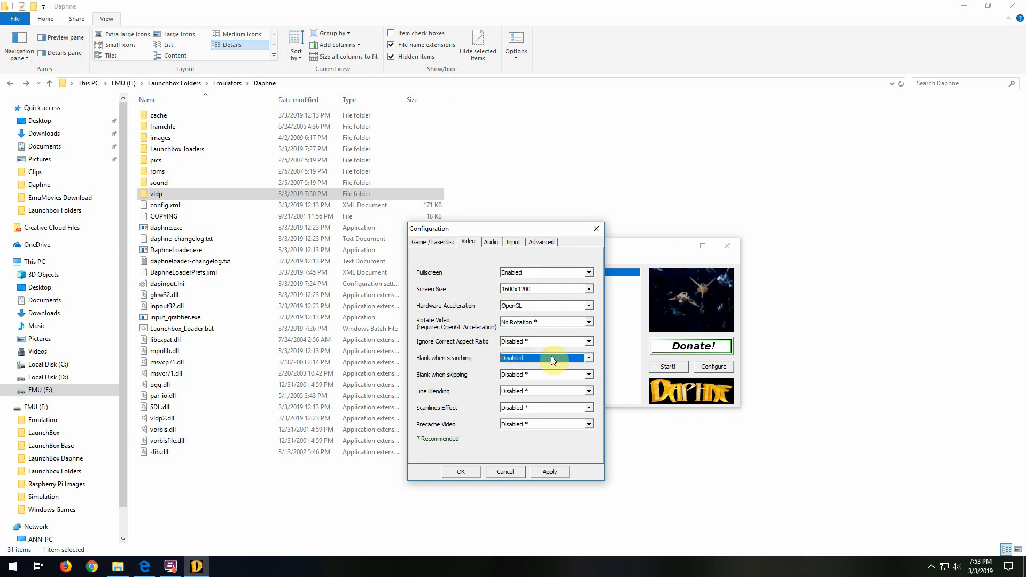
{"action": "left_click", "coordinate": [517, 359]}
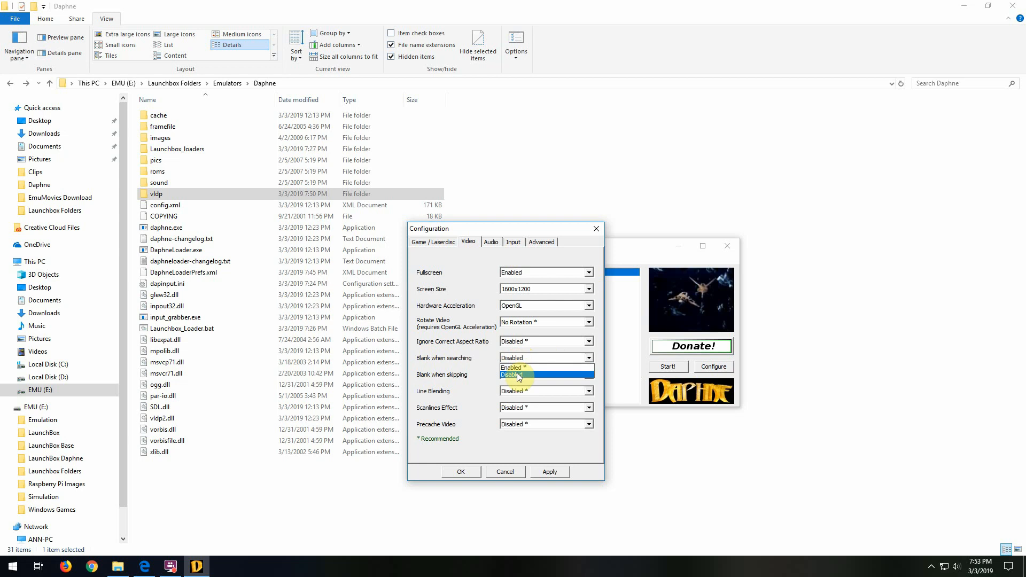
{"action": "left_click", "coordinate": [517, 375]}
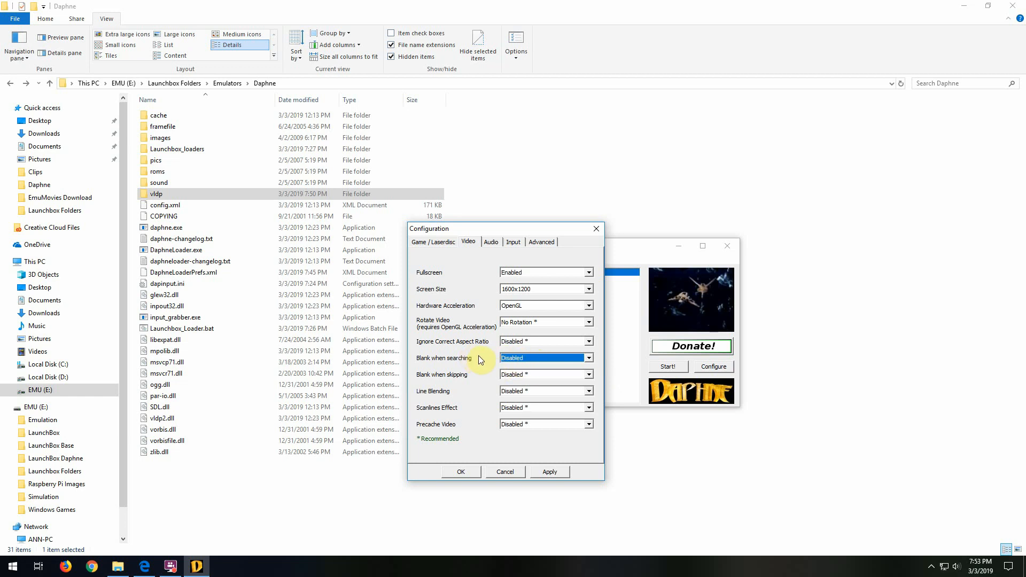
{"action": "left_click", "coordinate": [517, 358]}
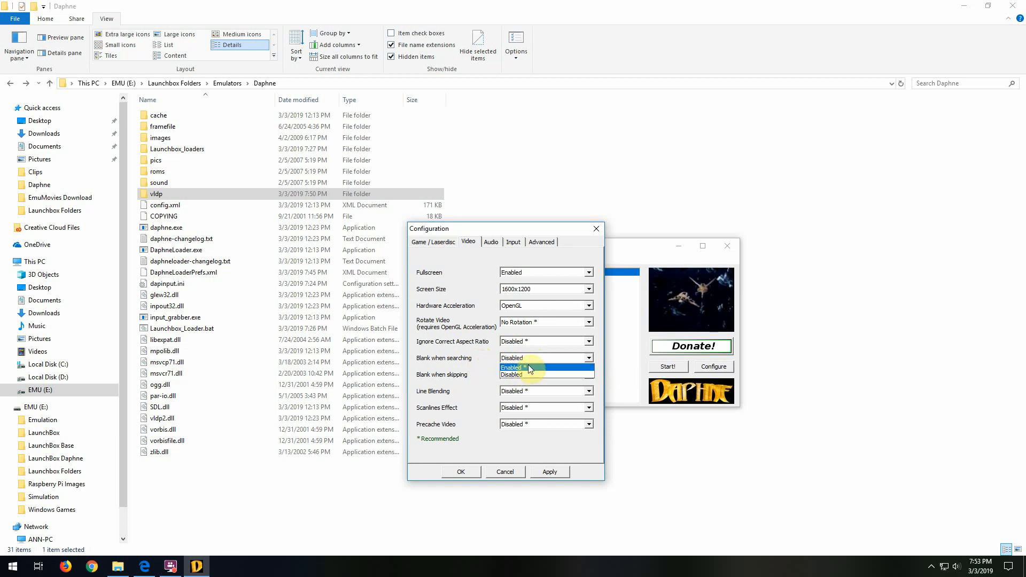
{"action": "left_click", "coordinate": [523, 375]}
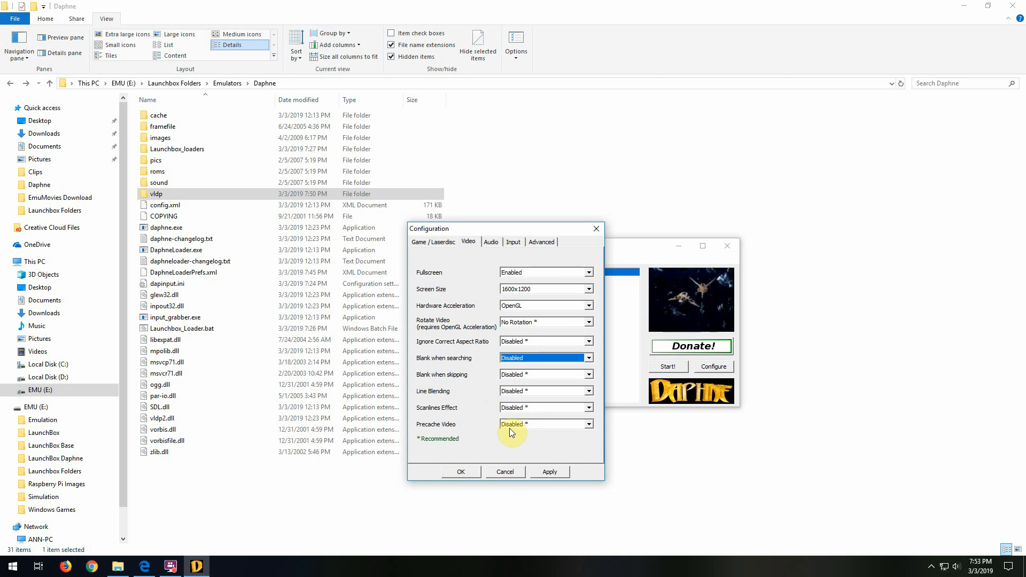
- Review Astron Belt's audio and input settings, set Display command line to Enabled, and accept the configuration
{"action": "left_click", "coordinate": [493, 243]}
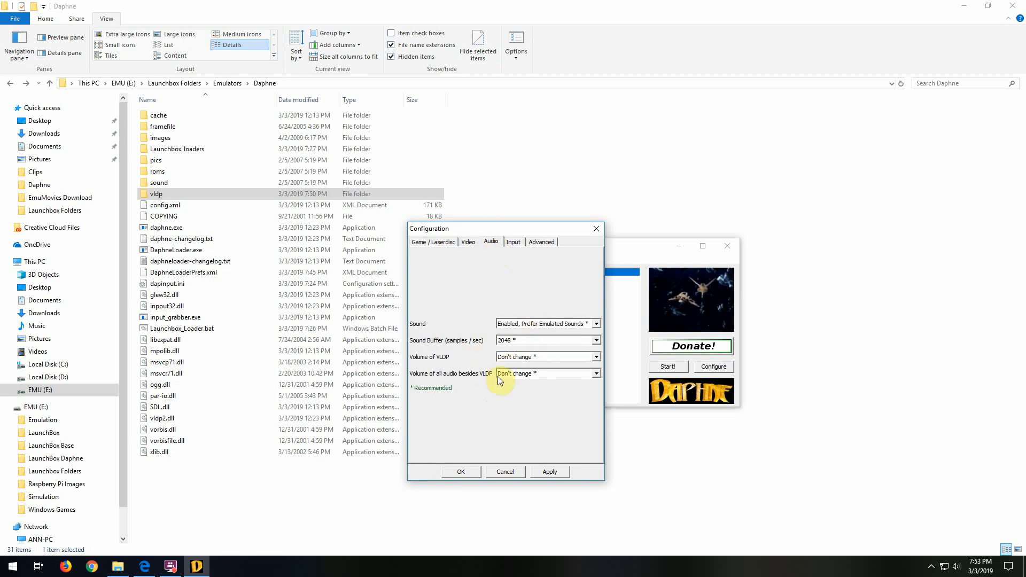
{"action": "left_click", "coordinate": [516, 243]}
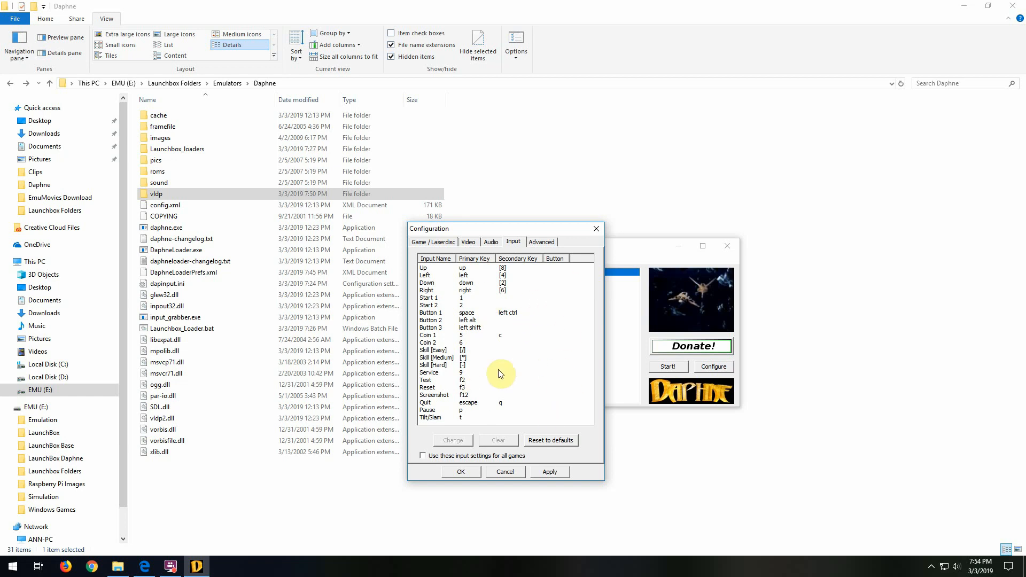
{"action": "left_click", "coordinate": [544, 243]}
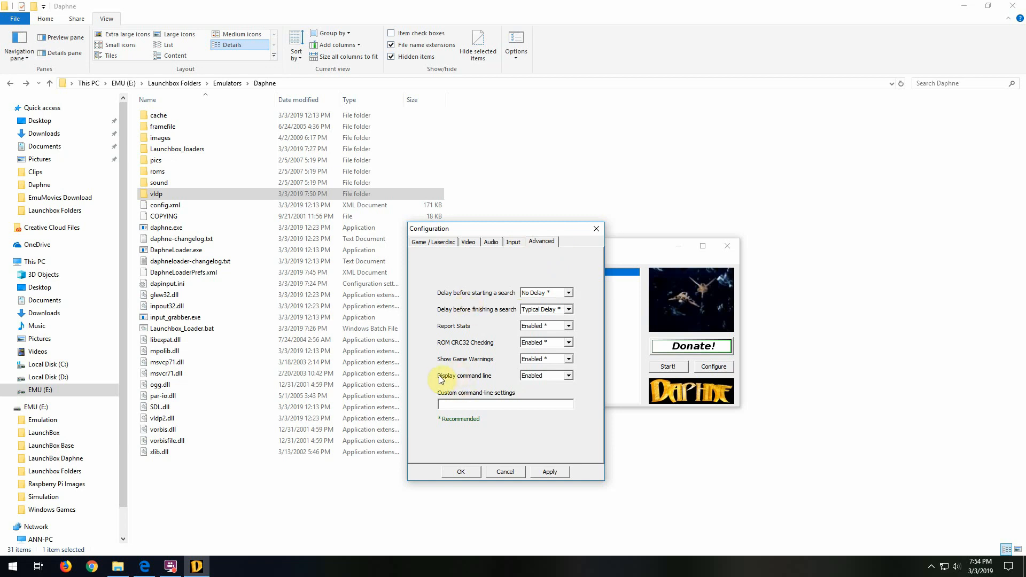
{"action": "left_click", "coordinate": [542, 376]}
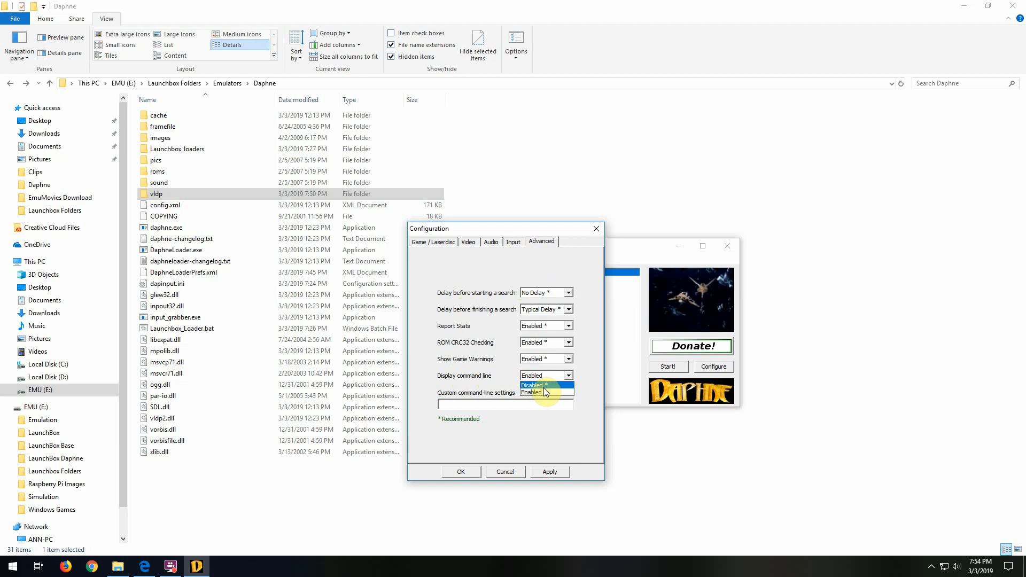
{"action": "left_click", "coordinate": [539, 392]}
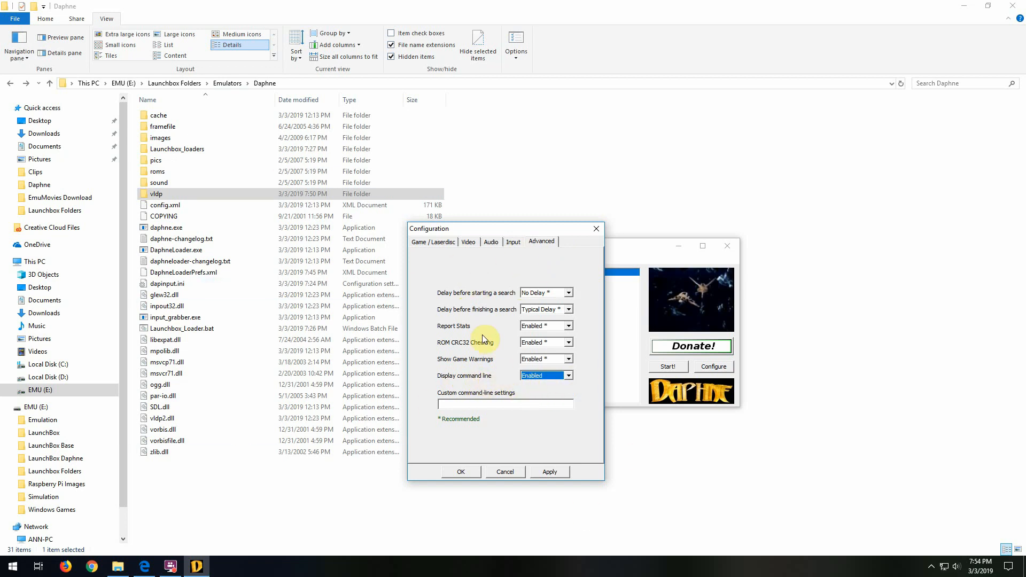
{"action": "left_click", "coordinate": [460, 472]}
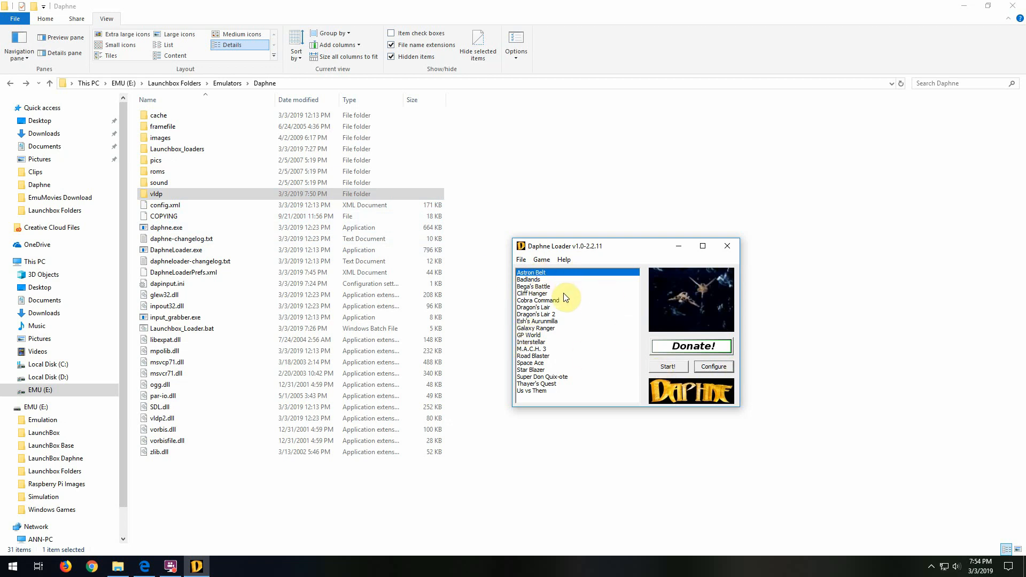
{"action": "left_click", "coordinate": [707, 370]}
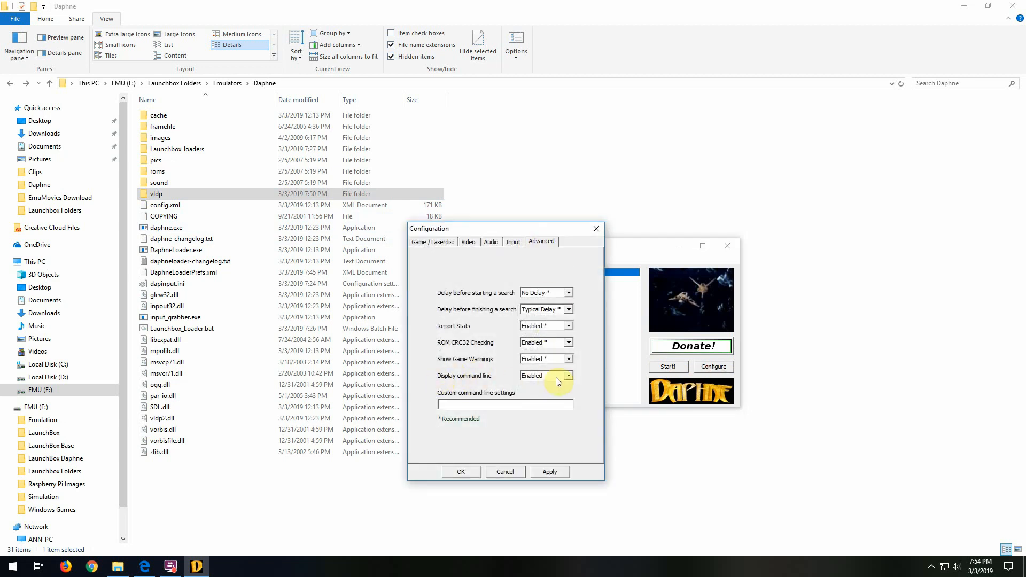
{"action": "left_click", "coordinate": [460, 472]}
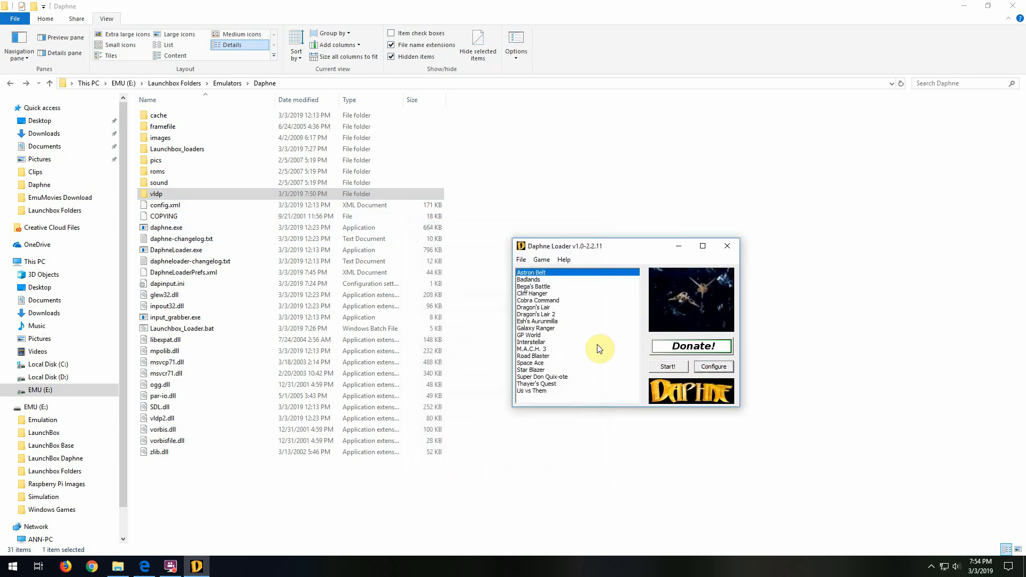
- Start Astron Belt to examine its full command line, cancel the launch, and minimize Daphne Loader
{"action": "left_click", "coordinate": [671, 367]}
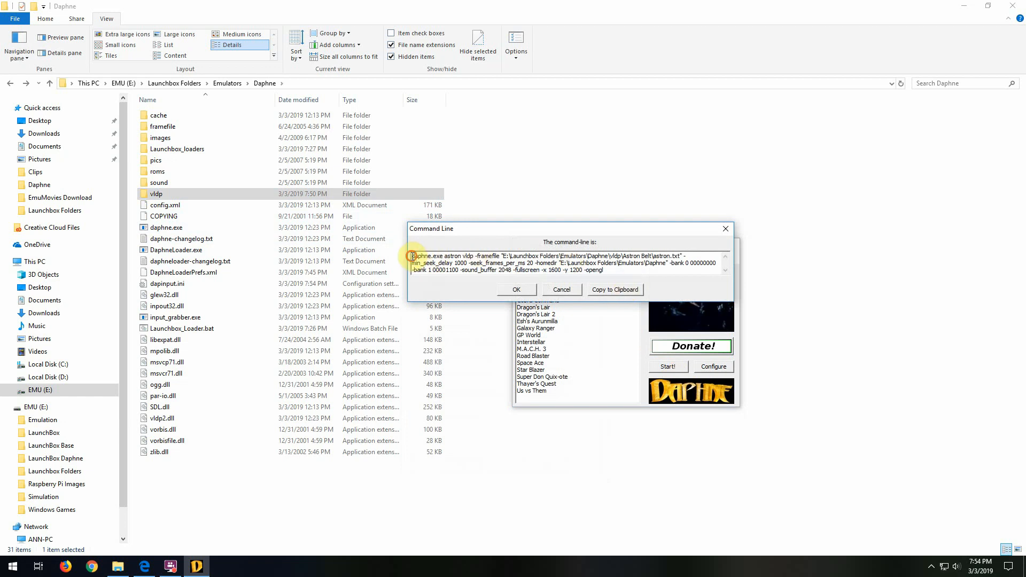
{"action": "left_click_drag", "start_coordinate": [412, 256], "coordinate": [611, 271]}
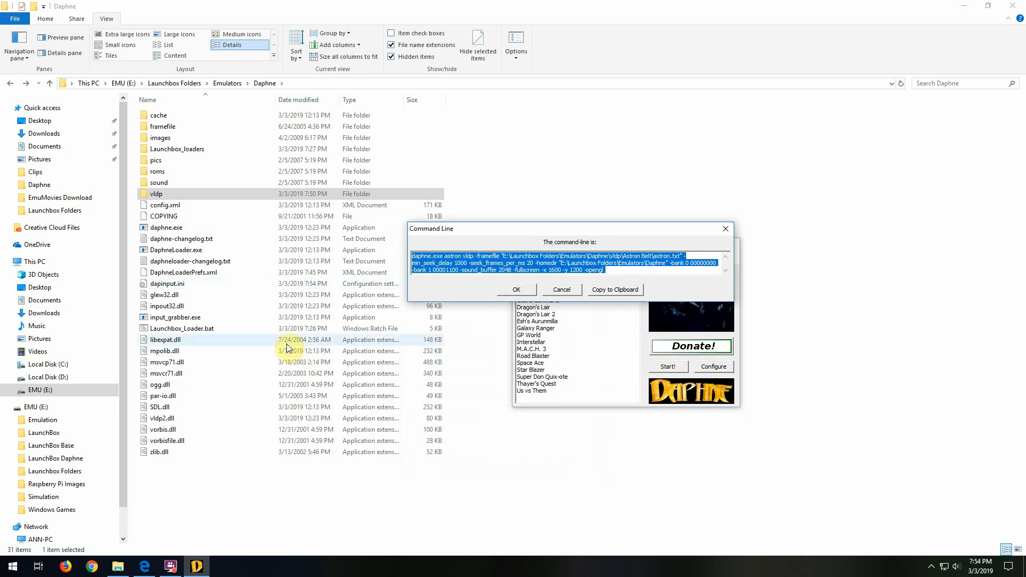
{"action": "left_click", "coordinate": [569, 291]}
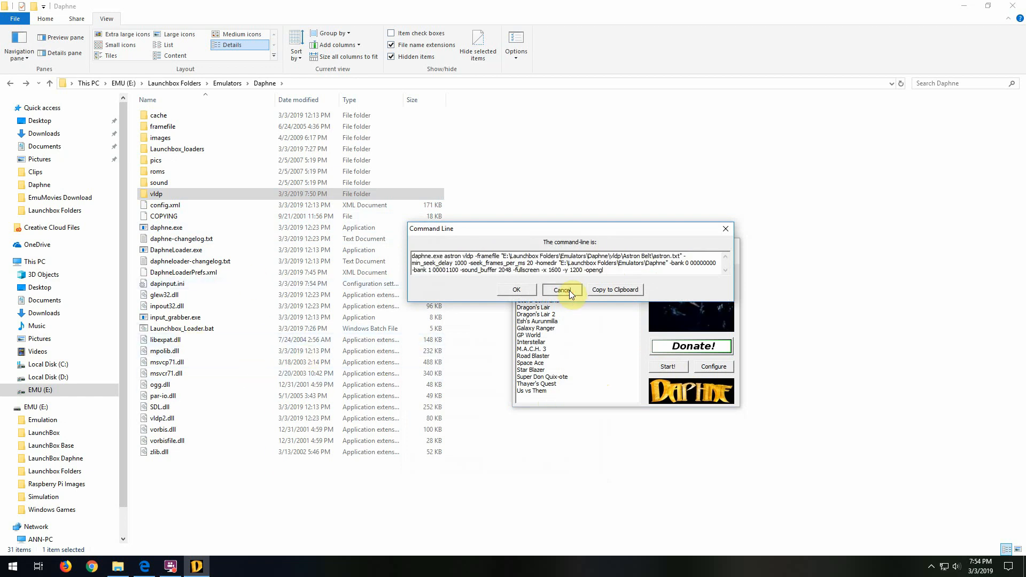
{"action": "left_click", "coordinate": [569, 290]}
{"action": "left_click", "coordinate": [677, 246]}
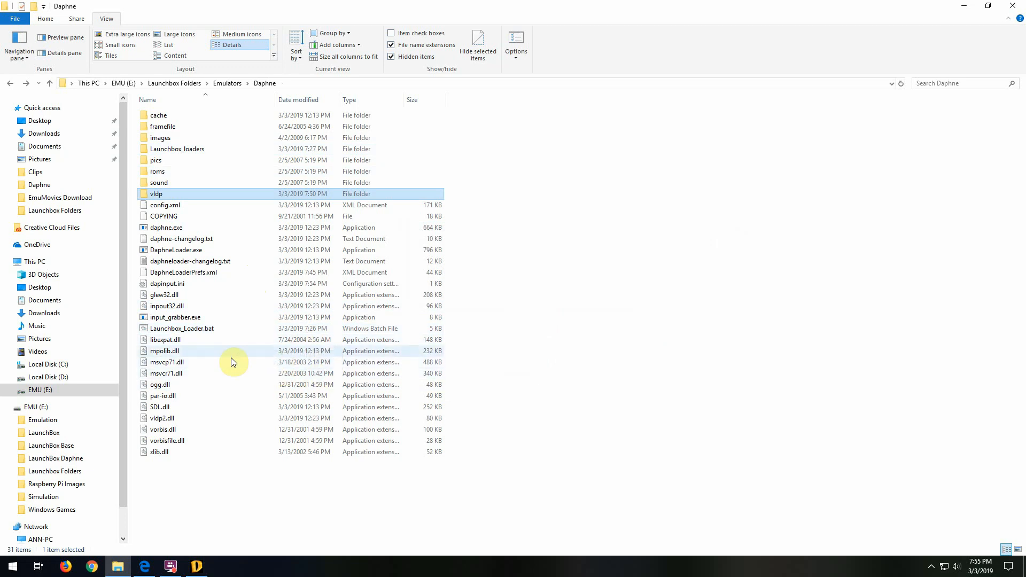
- Examine the game files in the Launchbox_loaders folder and return to the Daphne folder
{"action": "left_click", "coordinate": [163, 330]}
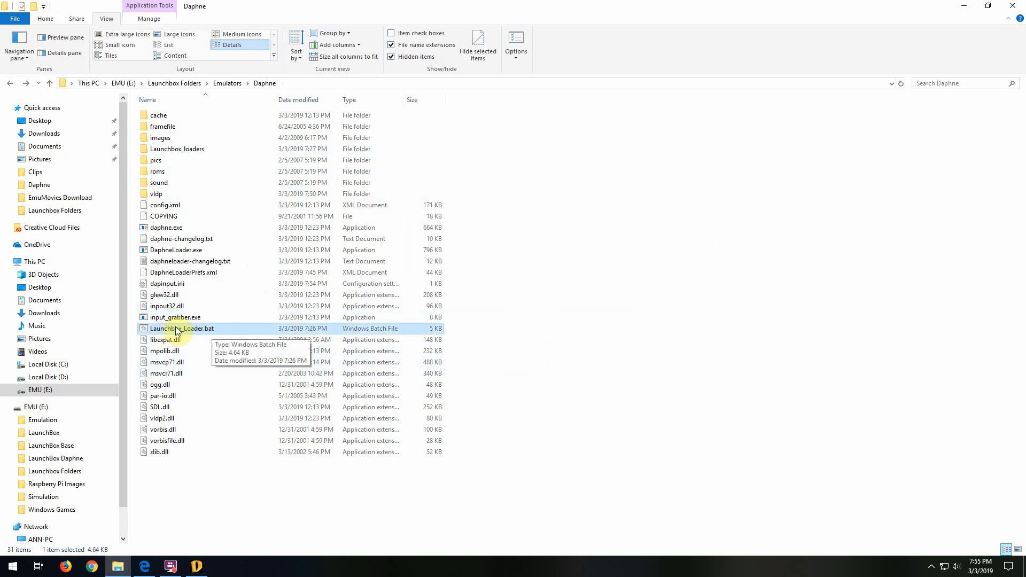
{"action": "left_click", "coordinate": [187, 151]}
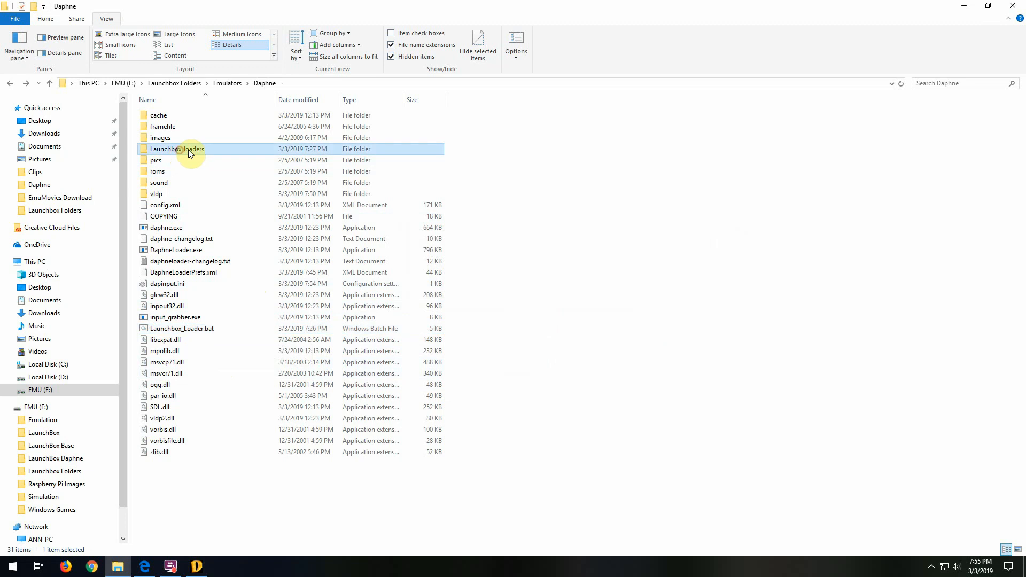
{"action": "double_click", "coordinate": [190, 150]}
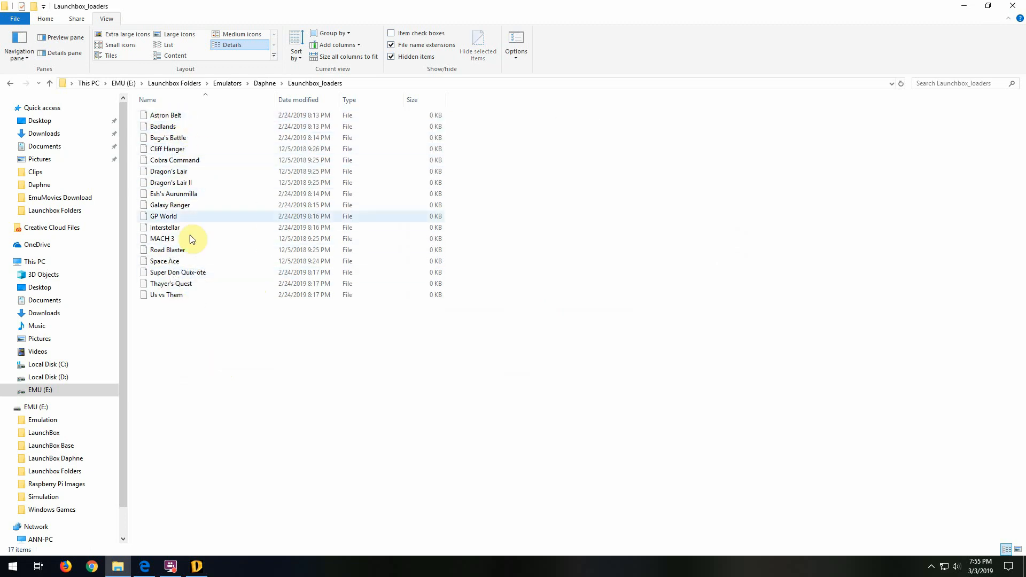
{"action": "left_click", "coordinate": [185, 322]}
{"action": "key", "text": "BackSpace"}
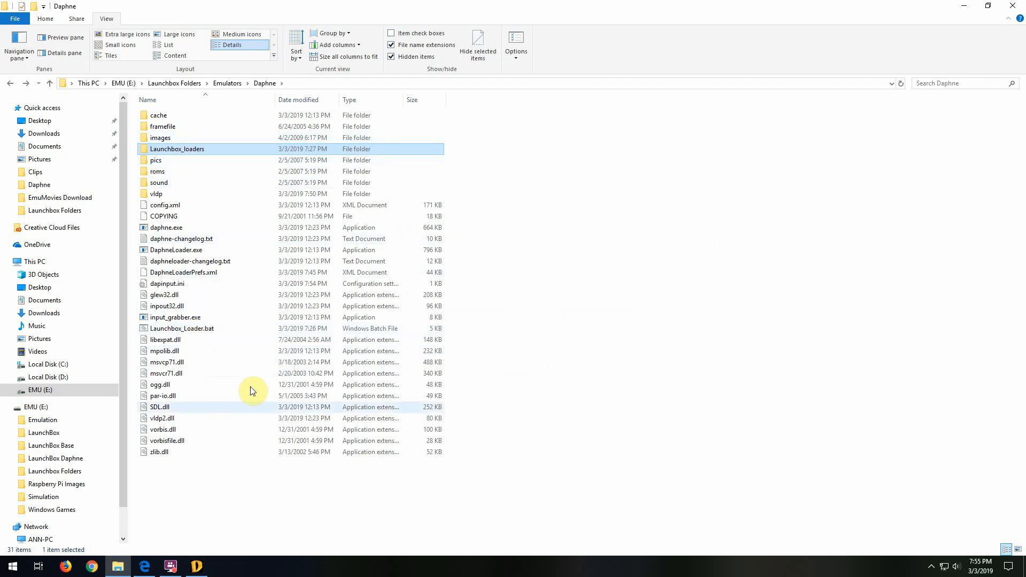
- Open Launchbox_Loader.bat for editing in Notepad and place it side by side with the Daphne folder window
{"action": "left_click", "coordinate": [196, 330]}
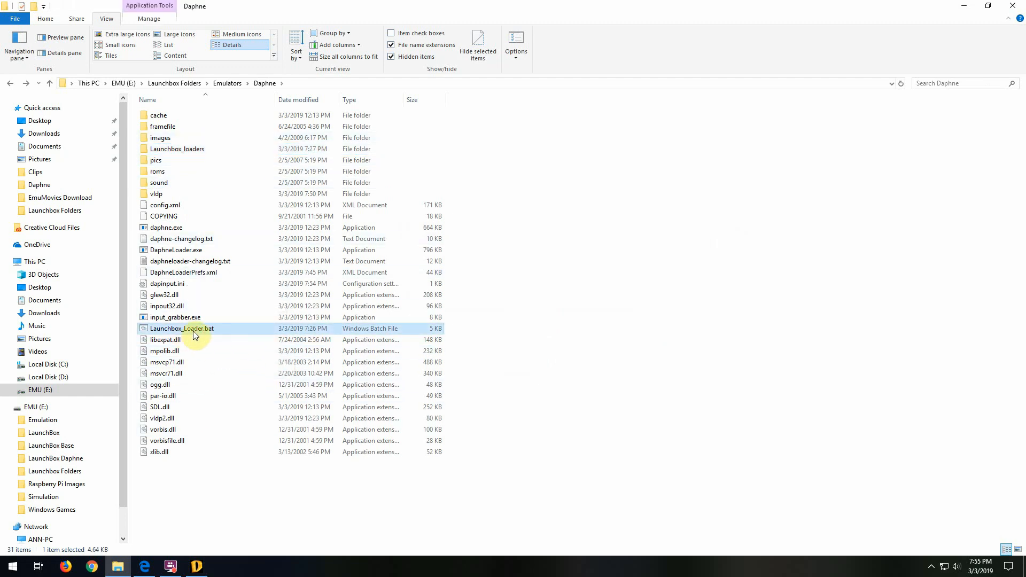
{"action": "right_click", "coordinate": [194, 329]}
{"action": "left_click", "coordinate": [268, 38]}
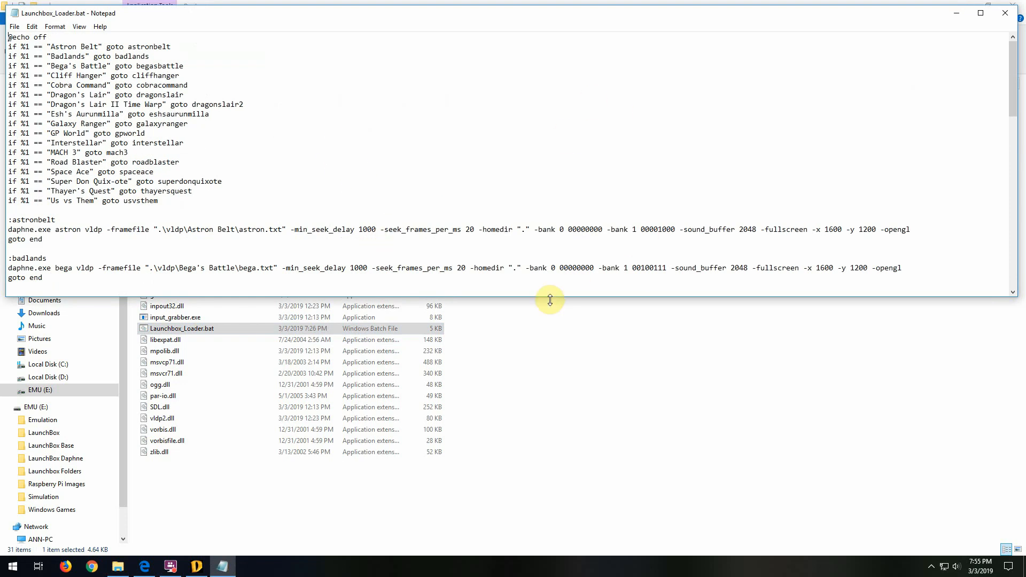
{"action": "left_click_drag", "start_coordinate": [550, 298], "coordinate": [542, 424]}
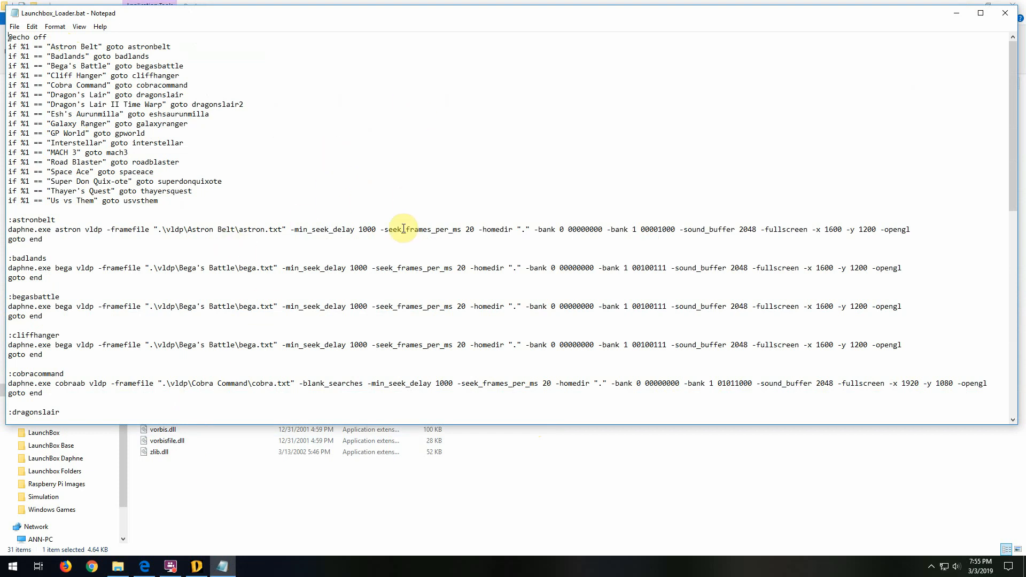
{"action": "key", "text": "super+Right"}
{"action": "left_click", "coordinate": [187, 216]}
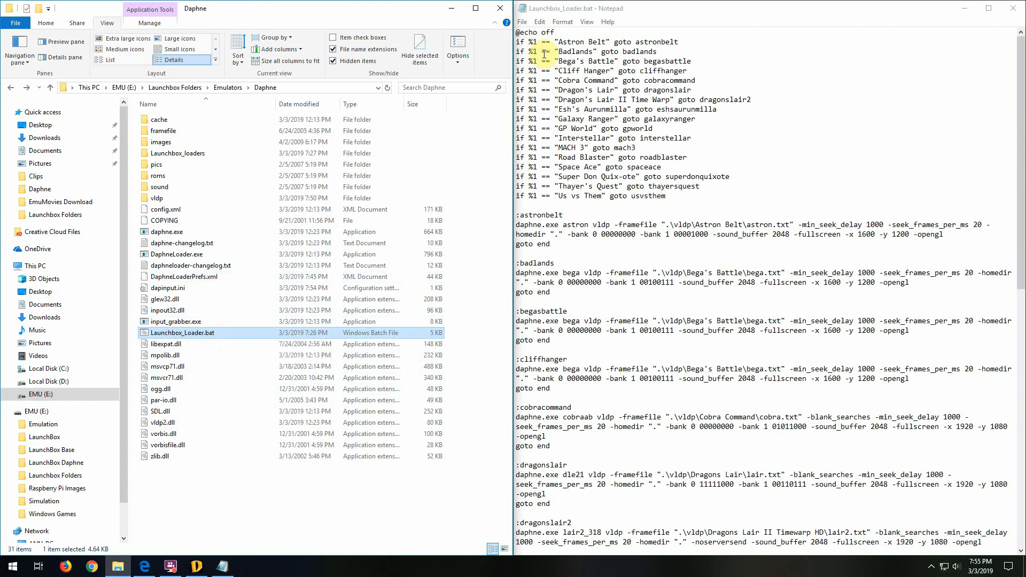
- Enter Launchbox_Loader.bat "Astron Belt" as a Run command and compare its argument with the %1 condition in the batch file
{"action": "left_click", "coordinate": [530, 43]}
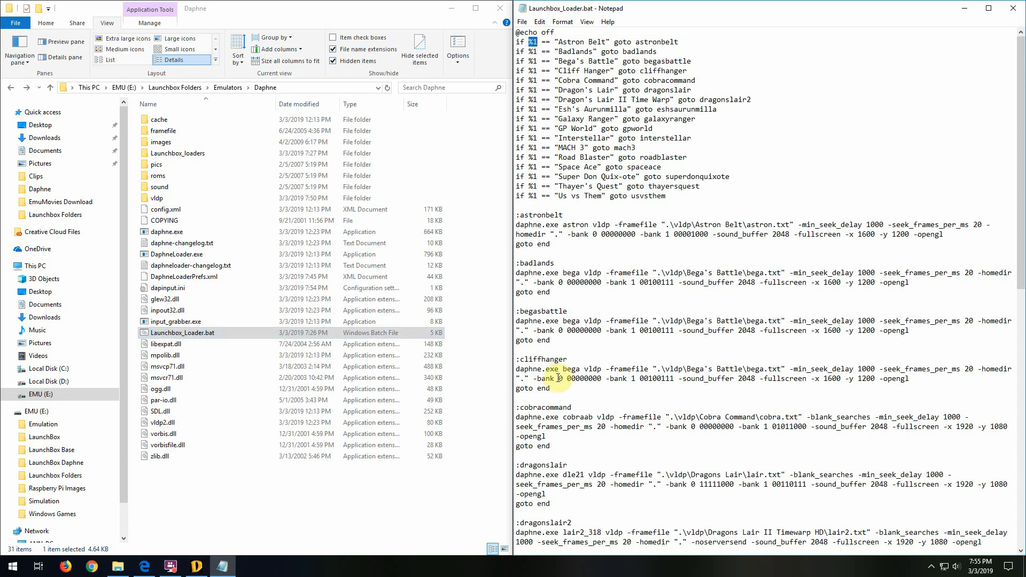
{"action": "left_click", "coordinate": [257, 508]}
{"action": "key", "text": "super+r"}
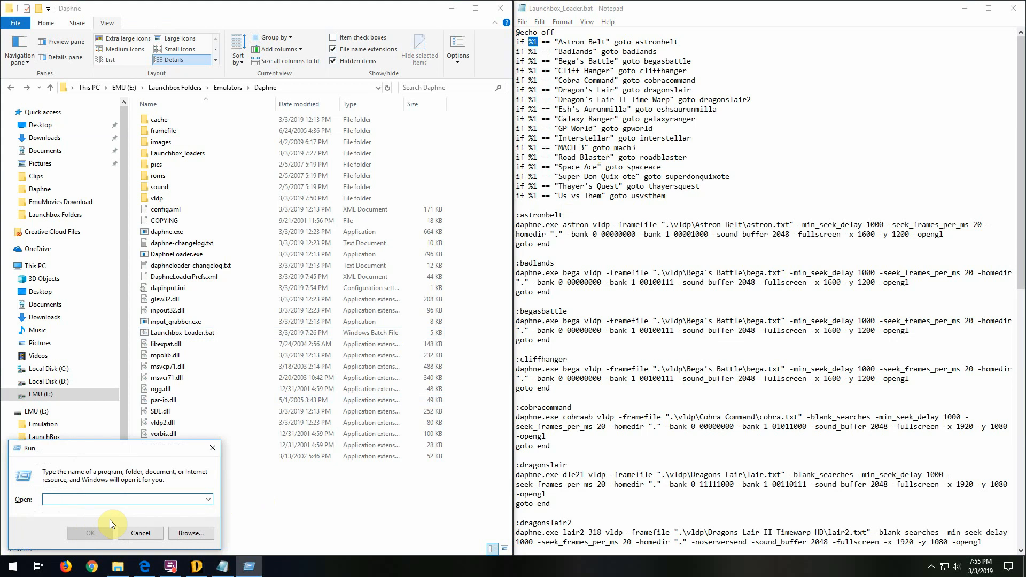
{"action": "type", "text": "Loaunchbox_Loader.bat \"Astron Belt"}
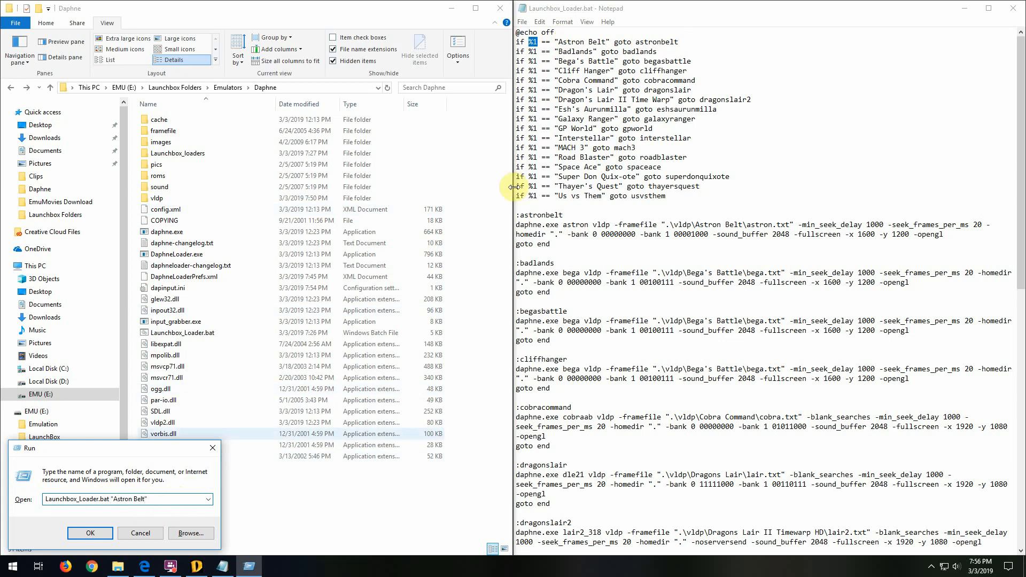
{"action": "left_click", "coordinate": [556, 43]}
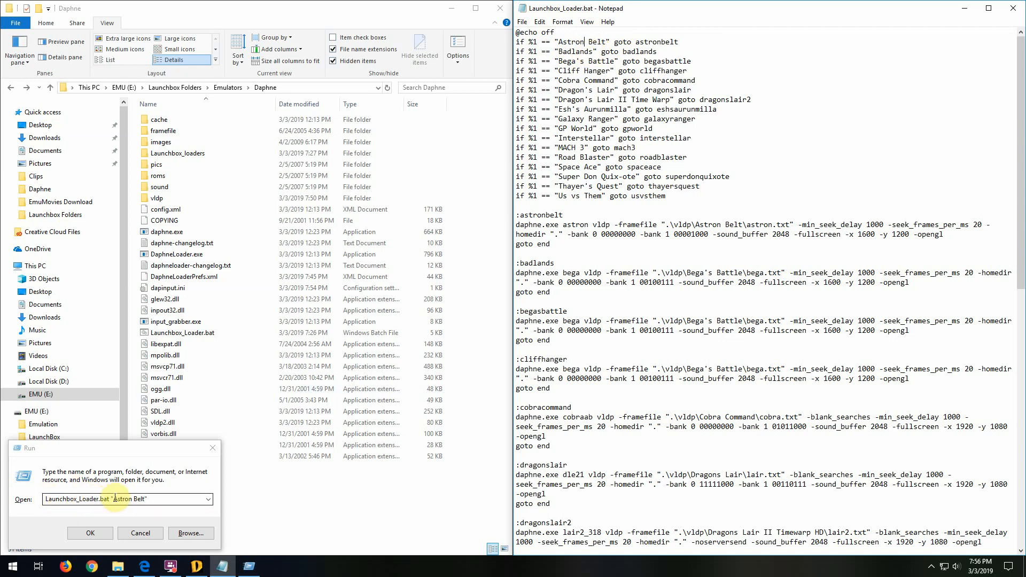
{"action": "left_click_drag", "start_coordinate": [115, 498], "coordinate": [154, 497]}
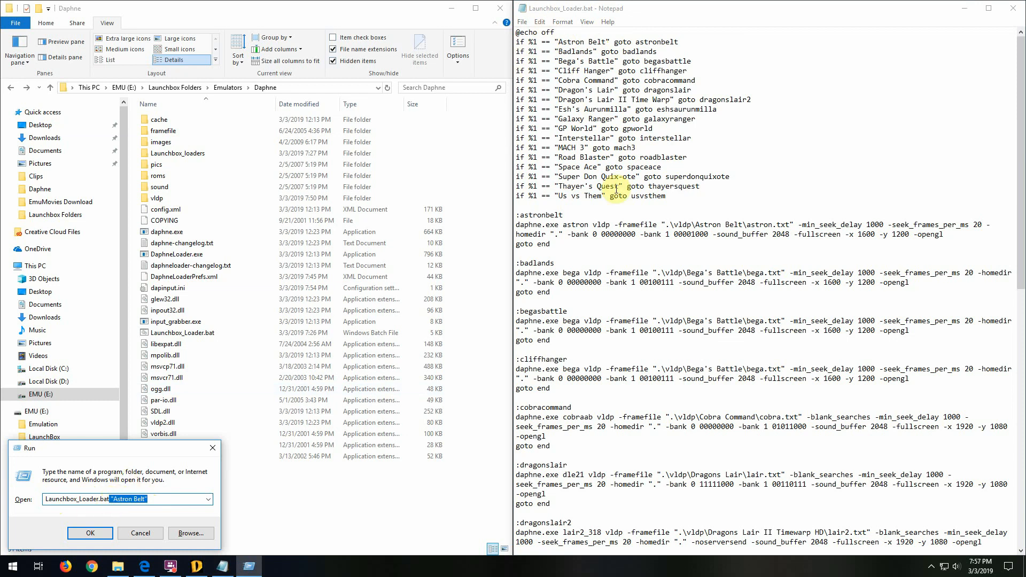
- Examine the batch file's Astron Belt condition, astronbelt label, command line and goto end line, and dismiss the Run command
{"action": "left_click_drag", "start_coordinate": [557, 43], "coordinate": [680, 40]}
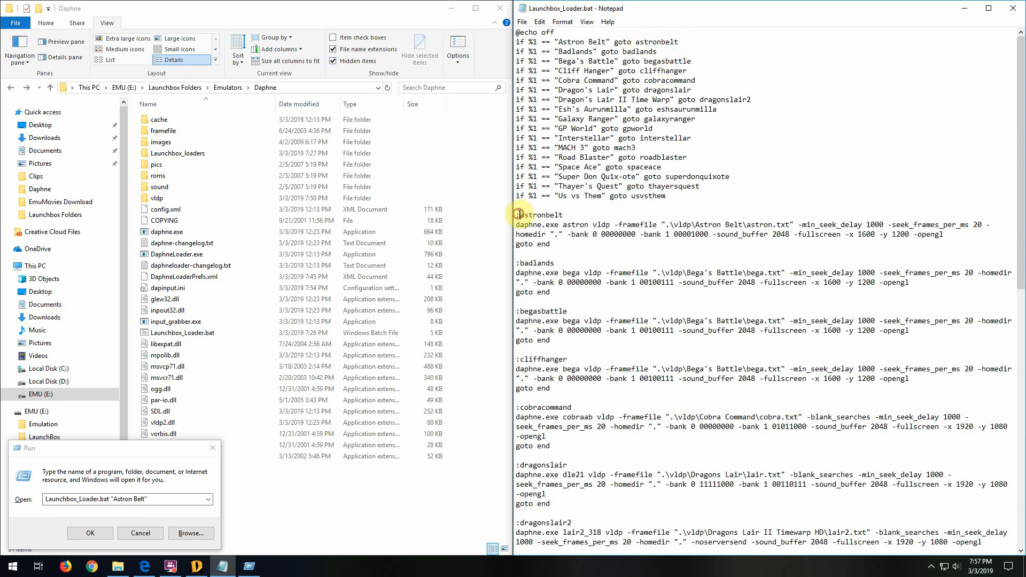
{"action": "left_click_drag", "start_coordinate": [520, 215], "coordinate": [514, 214]}
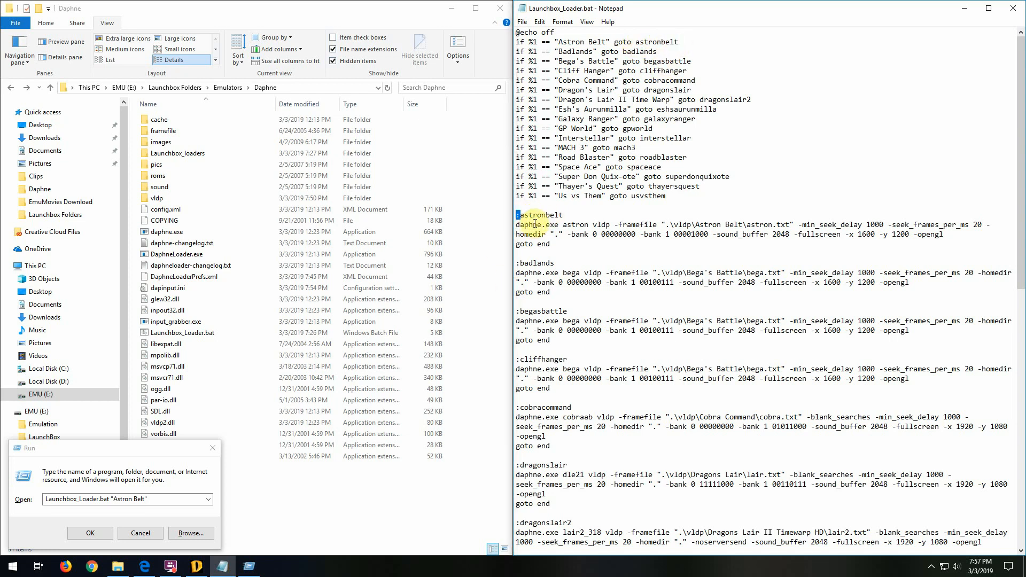
{"action": "mouse_move", "coordinate": [565, 215]}
{"action": "left_mouse_down"}
{"action": "mouse_move", "coordinate": [546, 216]}
{"action": "mouse_move", "coordinate": [588, 229]}
{"action": "mouse_move", "coordinate": [947, 232]}
{"action": "left_mouse_up"}
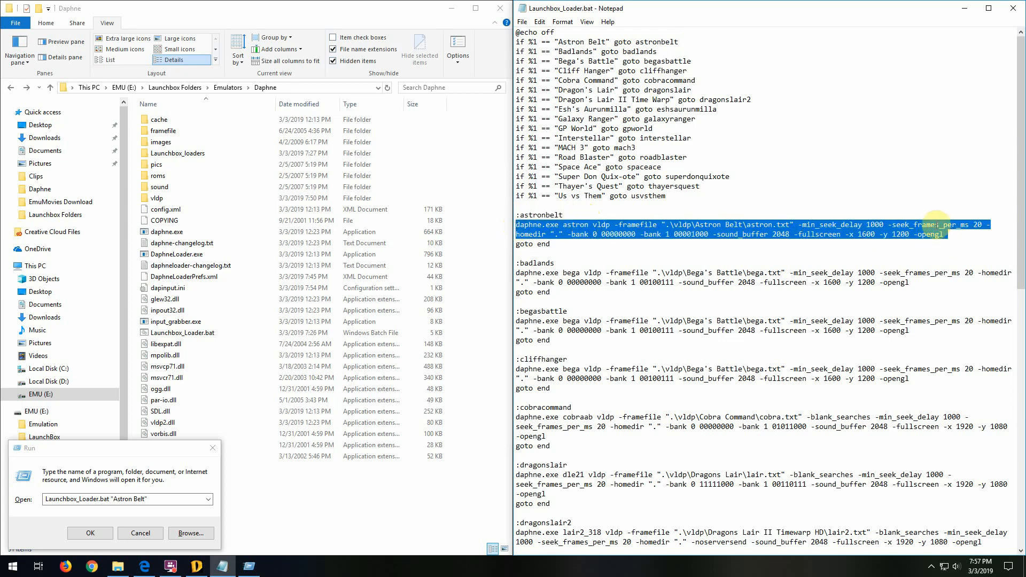
{"action": "left_click_drag", "start_coordinate": [551, 244], "coordinate": [505, 245]}
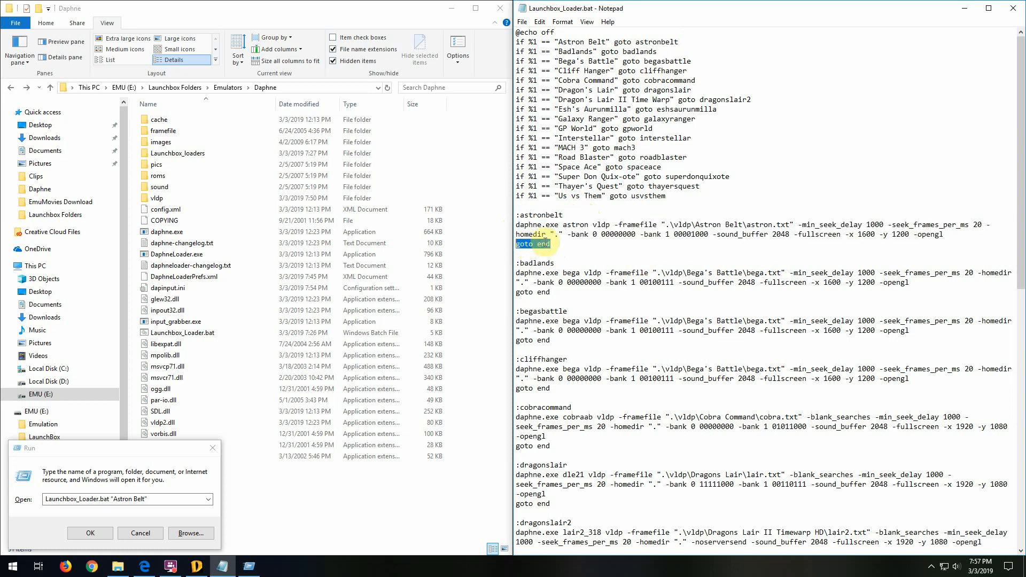
{"action": "left_click_drag", "start_coordinate": [1021, 210], "coordinate": [1022, 480]}
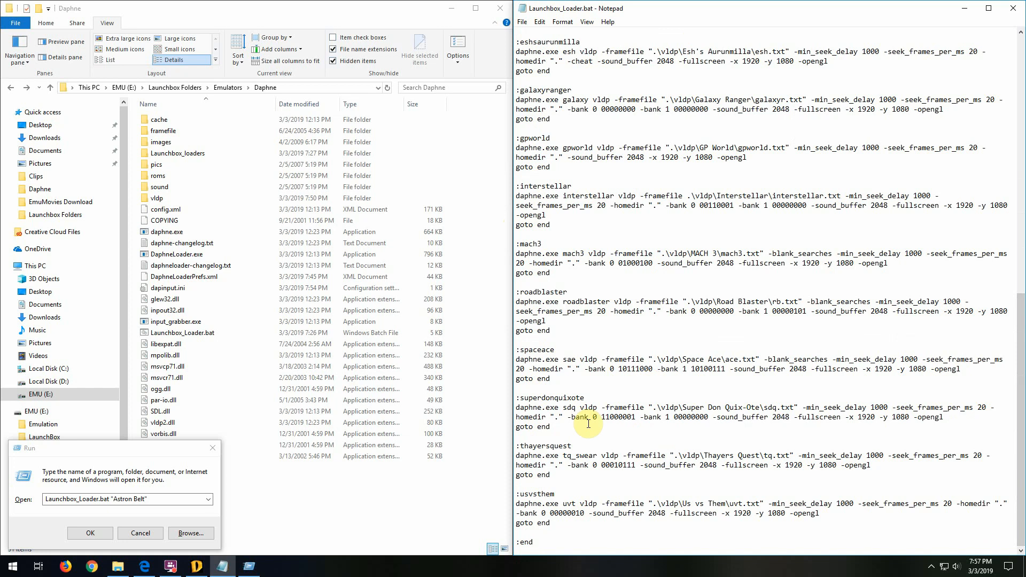
{"action": "scroll", "coordinate": [589, 424], "scroll_direction": "up", "scroll_amount": 20}
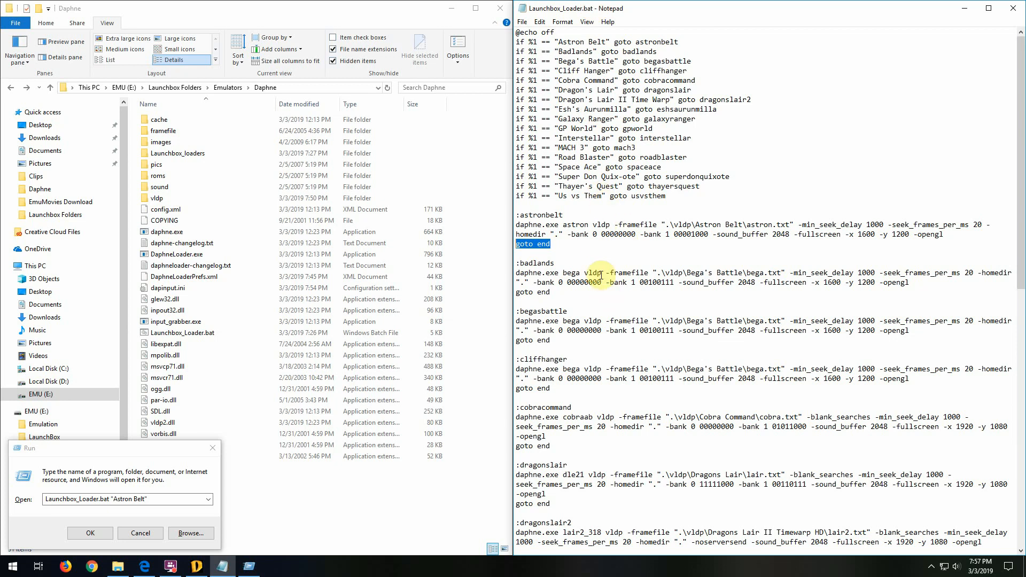
{"action": "left_click_drag", "start_coordinate": [143, 534], "coordinate": [234, 533]}
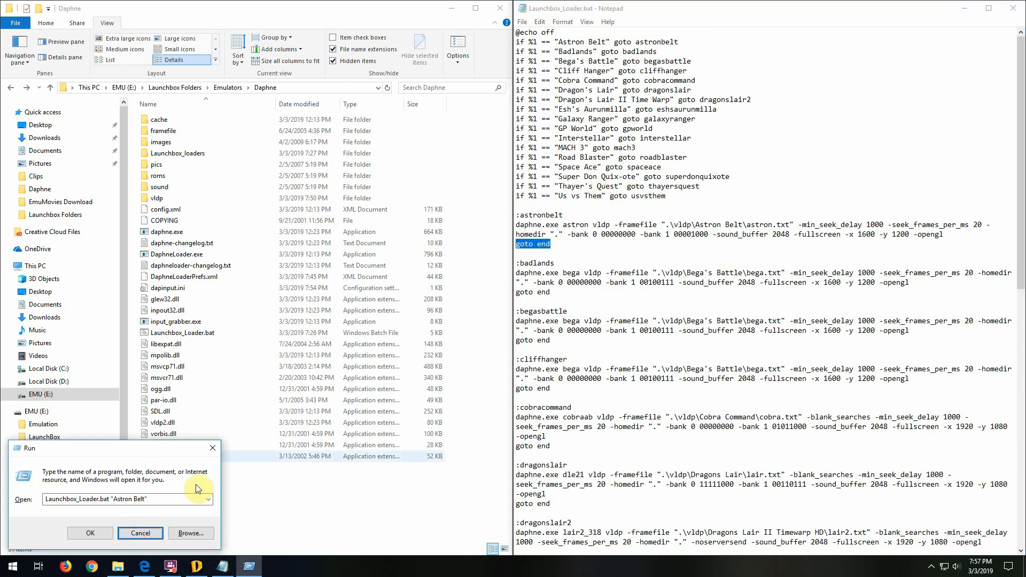
{"action": "left_click", "coordinate": [140, 533]}
- Widen the Launchbox_Loader.bat Notepad window so command lines fit across it, and minimize the Daphne folder window
{"action": "left_click_drag", "start_coordinate": [698, 11], "coordinate": [187, 21]}
{"action": "double_click", "coordinate": [187, 22]}
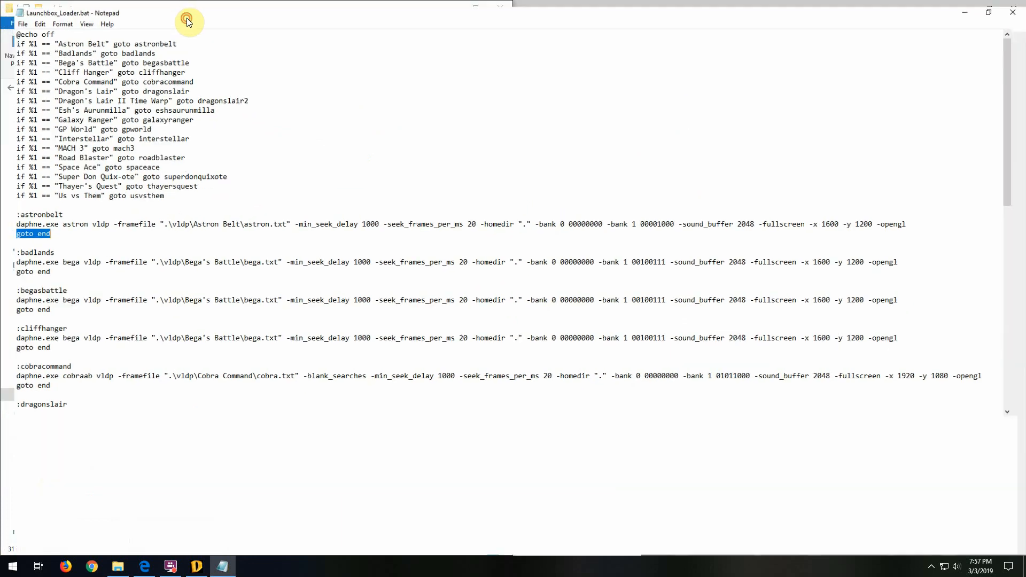
{"action": "left_click", "coordinate": [988, 5]}
{"action": "left_click_drag", "start_coordinate": [932, 14], "coordinate": [937, 66]}
{"action": "left_click", "coordinate": [118, 568]}
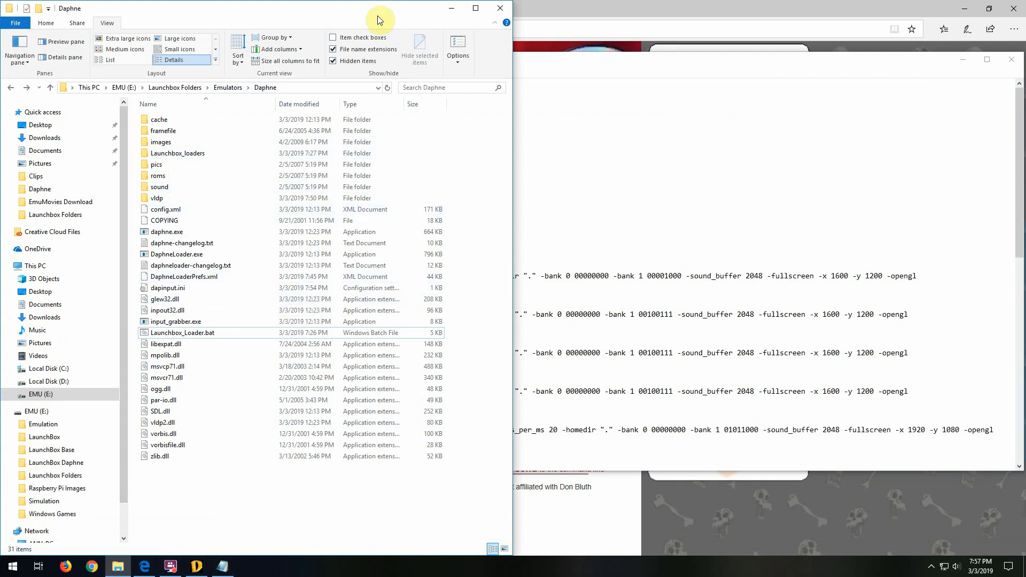
{"action": "left_click_drag", "start_coordinate": [377, 15], "coordinate": [652, 56]}
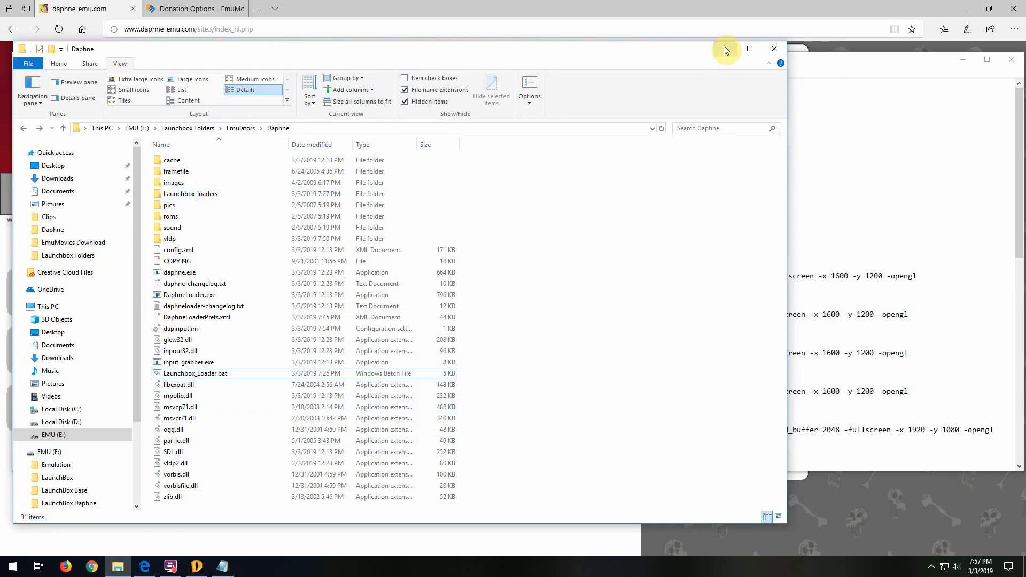
{"action": "left_click", "coordinate": [850, 58]}
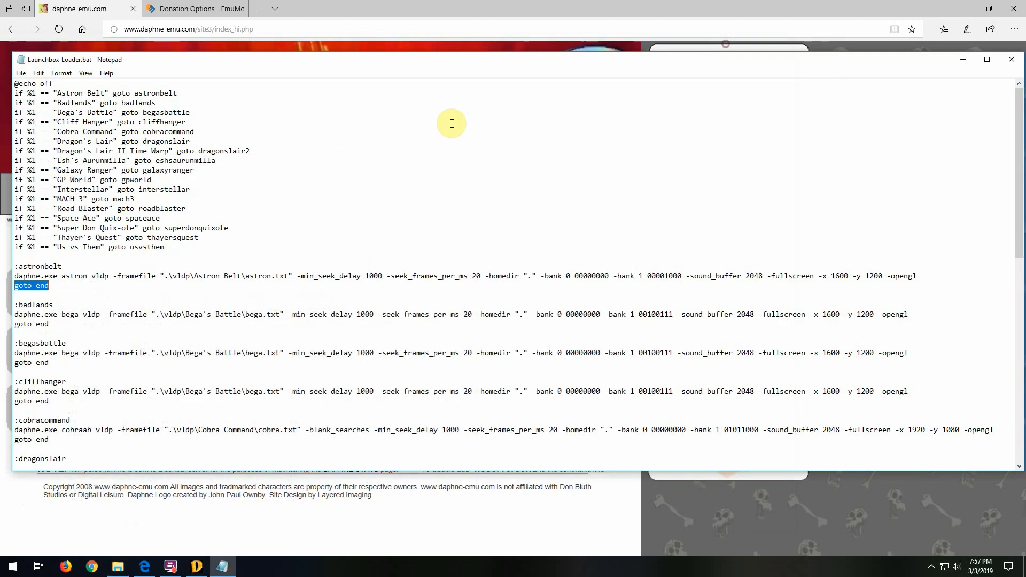
- Switch to Daphne Loader, check Astron Belt's Display command line setting, and close the configuration without changes
{"action": "left_click", "coordinate": [197, 566]}
{"action": "left_click_drag", "start_coordinate": [613, 246], "coordinate": [585, 148]}
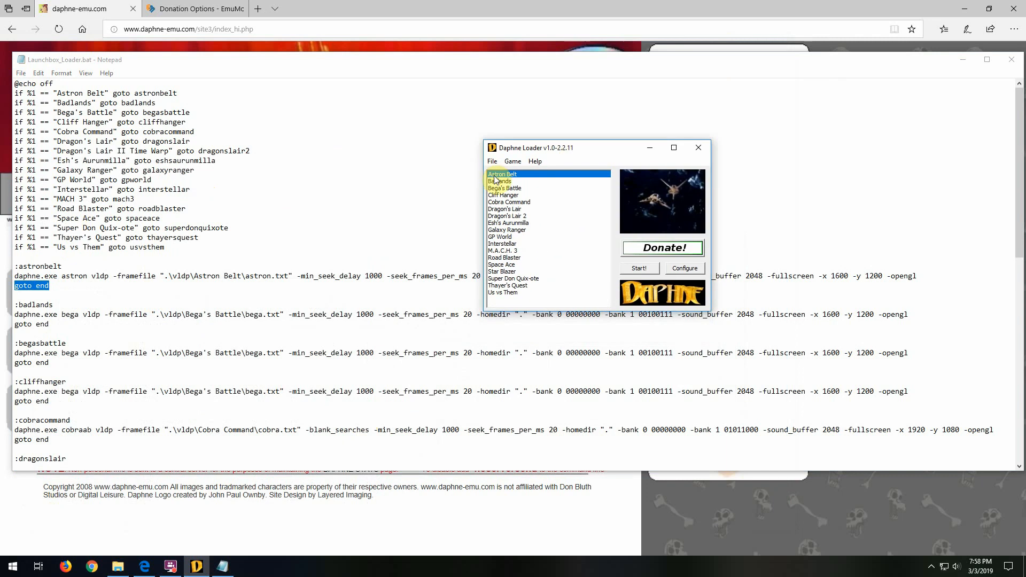
{"action": "left_click", "coordinate": [683, 269]}
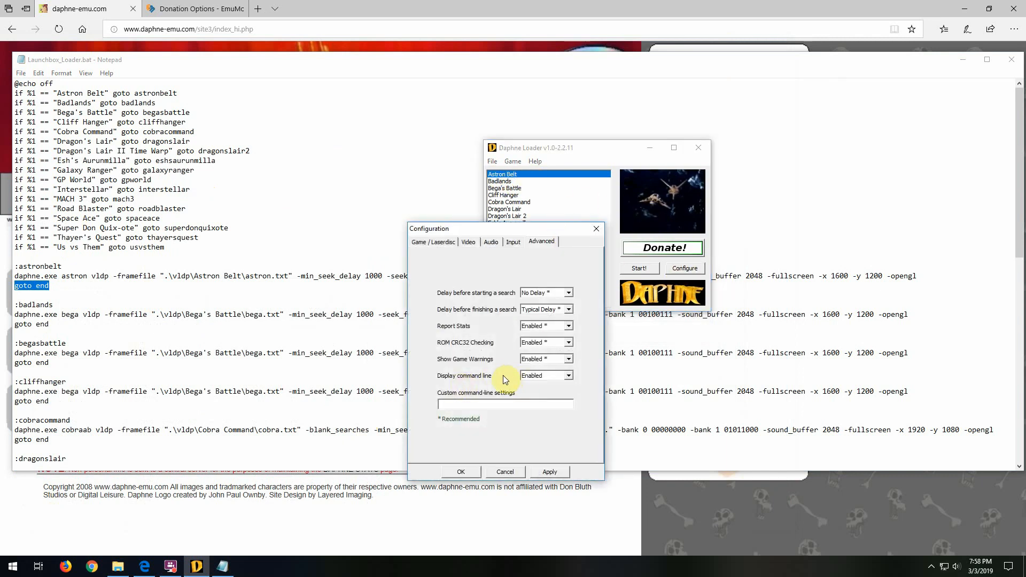
{"action": "left_click", "coordinate": [505, 472]}
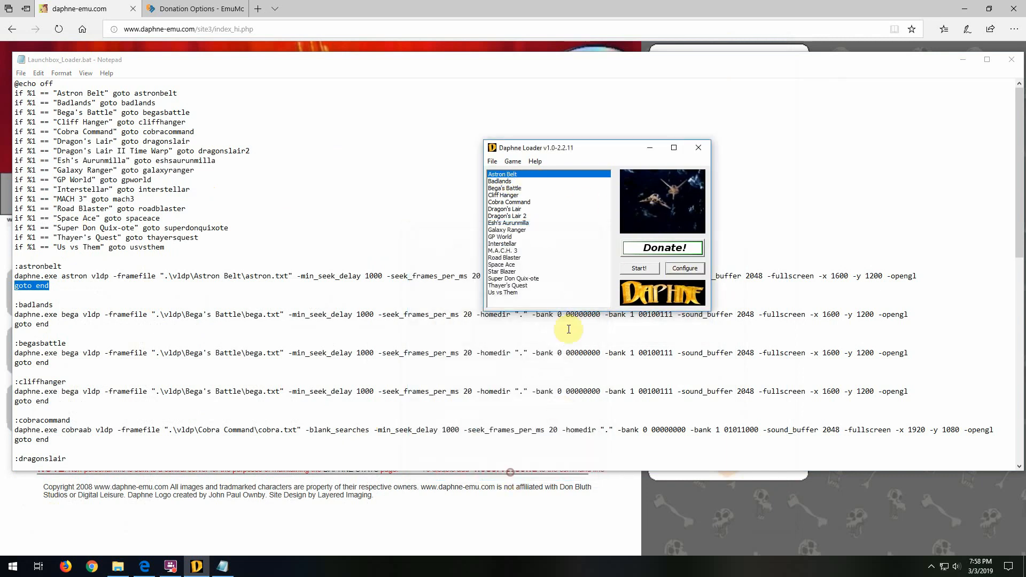
- Copy Astron Belt's full command line from Daphne Loader and paste it over the command under :astronbelt in Launchbox_Loader.bat
{"action": "left_click", "coordinate": [641, 269]}
{"action": "left_click", "coordinate": [611, 291]}
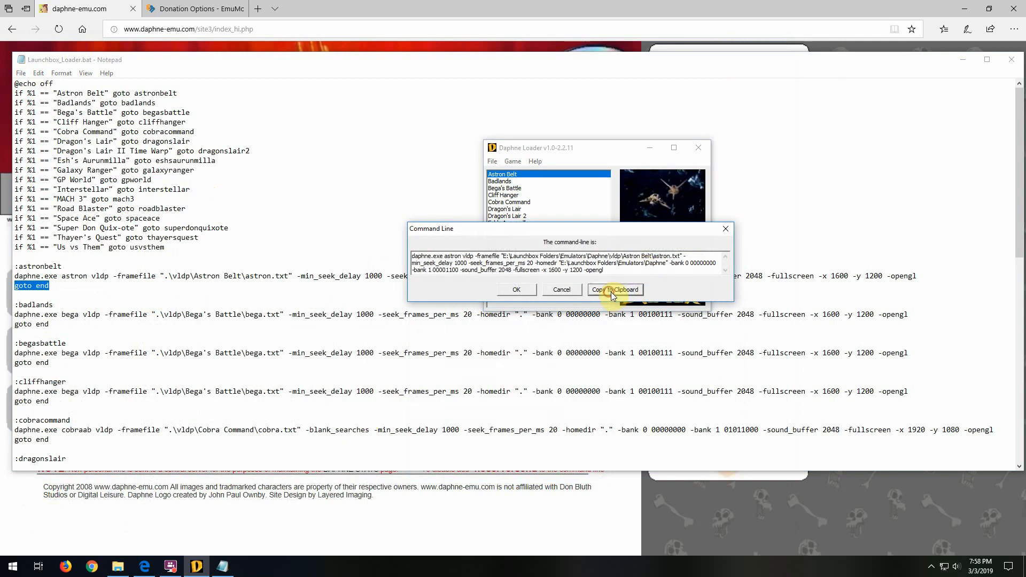
{"action": "left_click", "coordinate": [725, 229]}
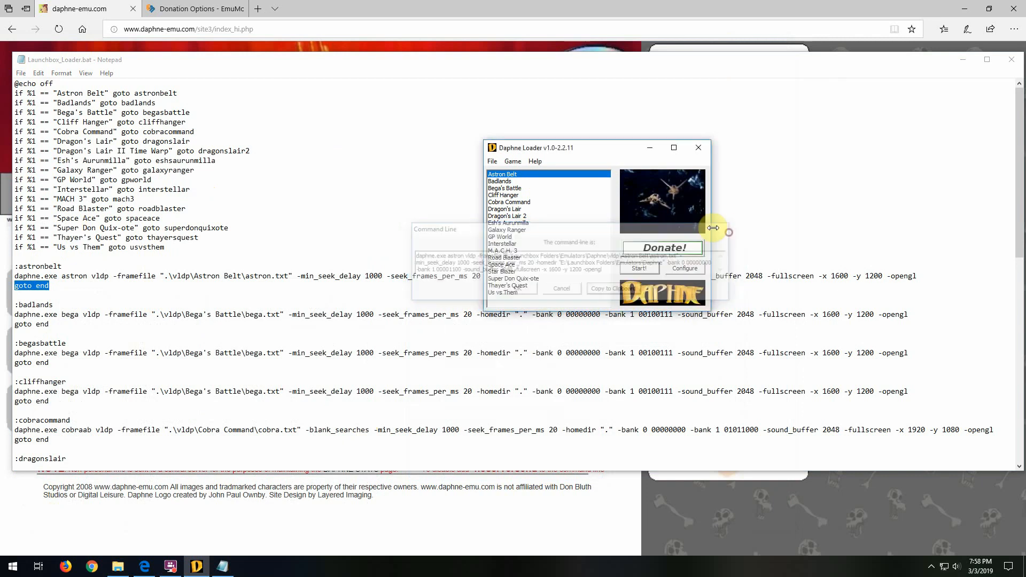
{"action": "left_click", "coordinate": [648, 149]}
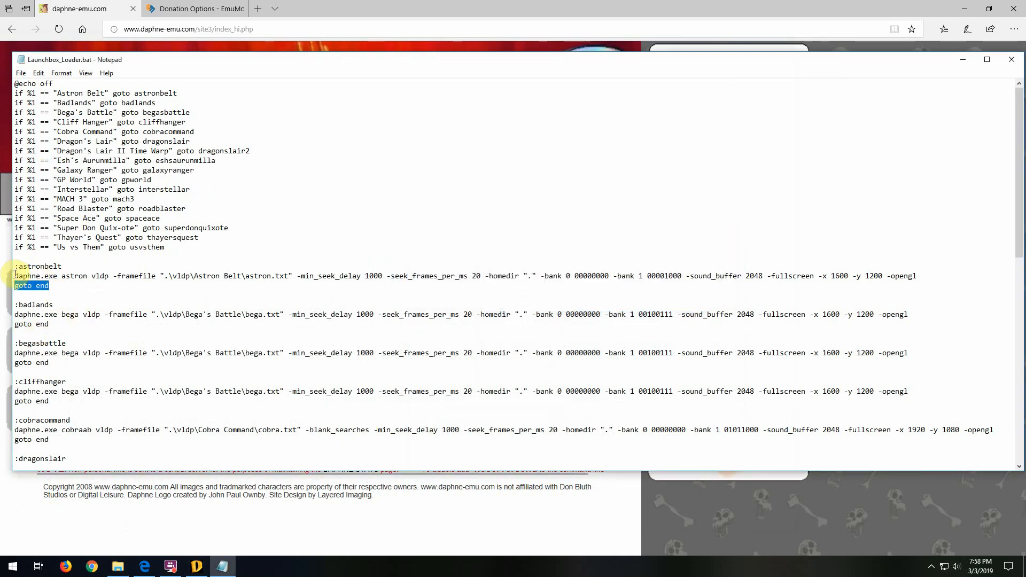
{"action": "left_click_drag", "start_coordinate": [15, 273], "coordinate": [921, 277]}
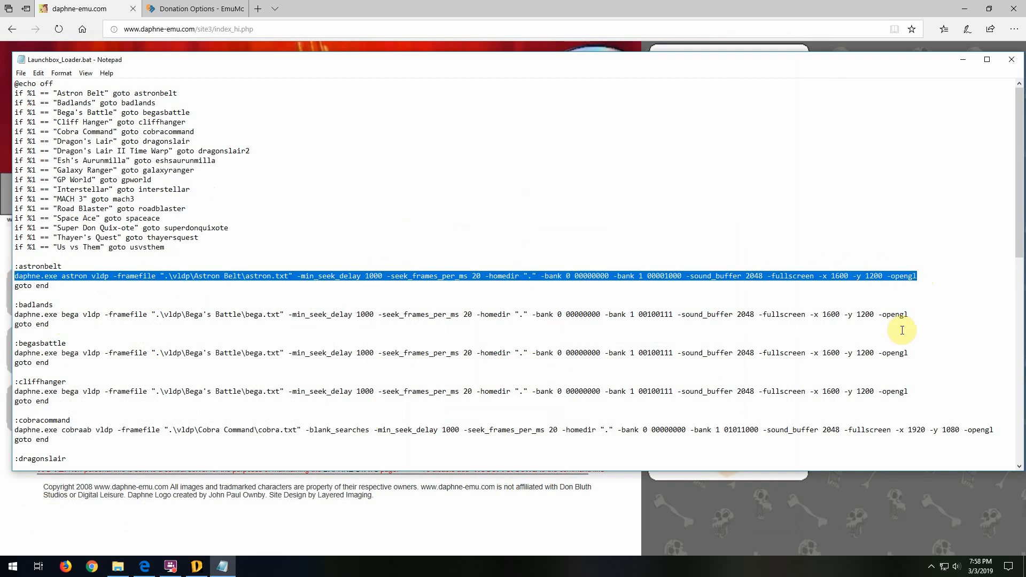
{"action": "key", "text": "ctrl+v"}
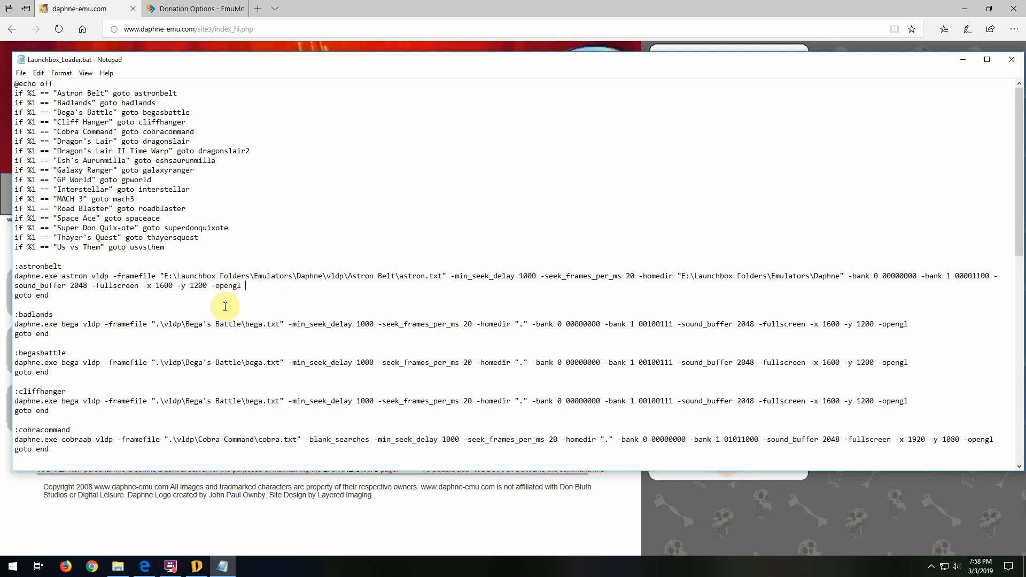
- Review Astron Belt's advanced configuration and generated command line again in Daphne Loader, and return to the batch file
{"action": "left_click", "coordinate": [197, 566]}
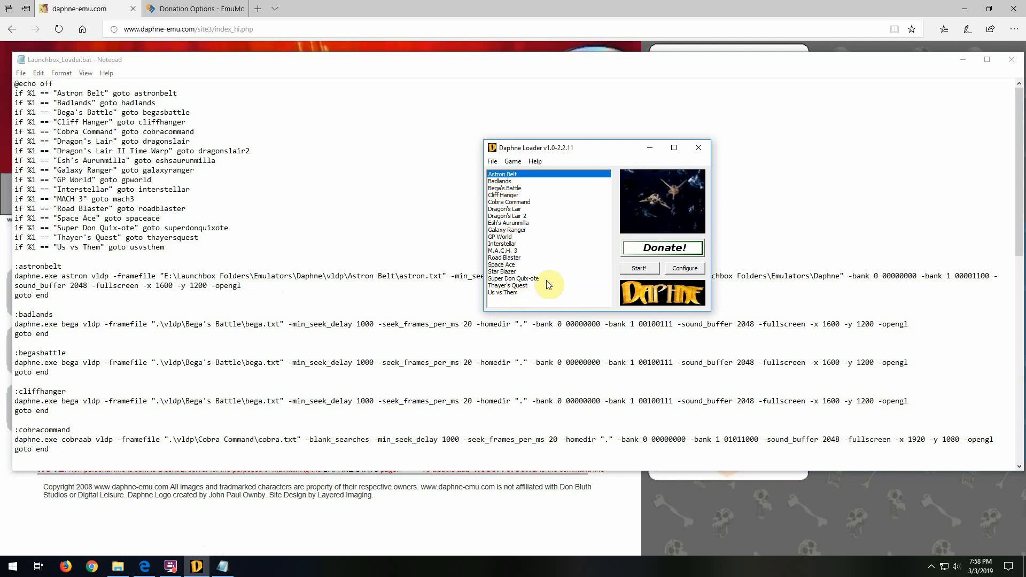
{"action": "left_click", "coordinate": [685, 269]}
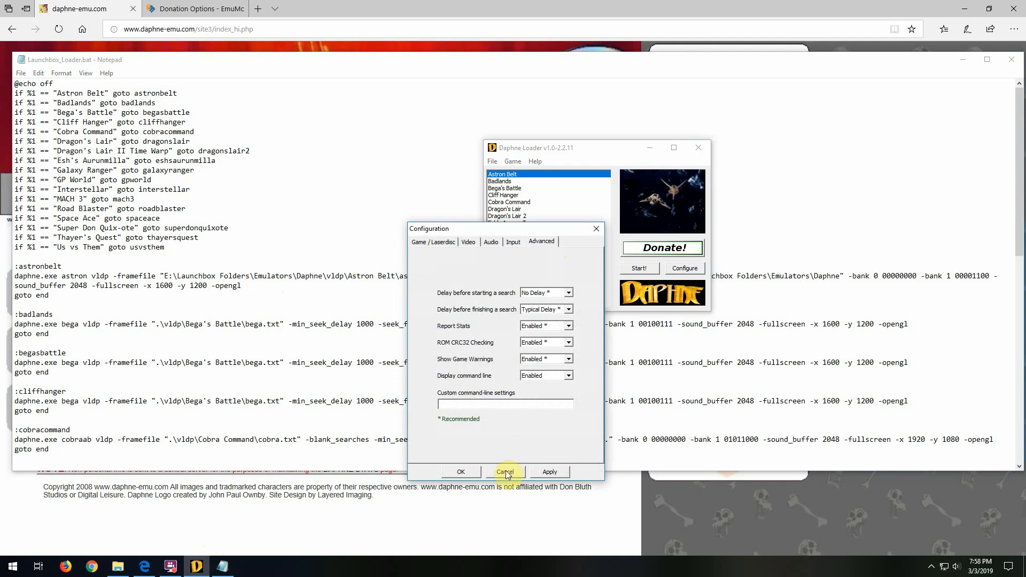
{"action": "left_click", "coordinate": [491, 474]}
{"action": "left_click", "coordinate": [640, 268]}
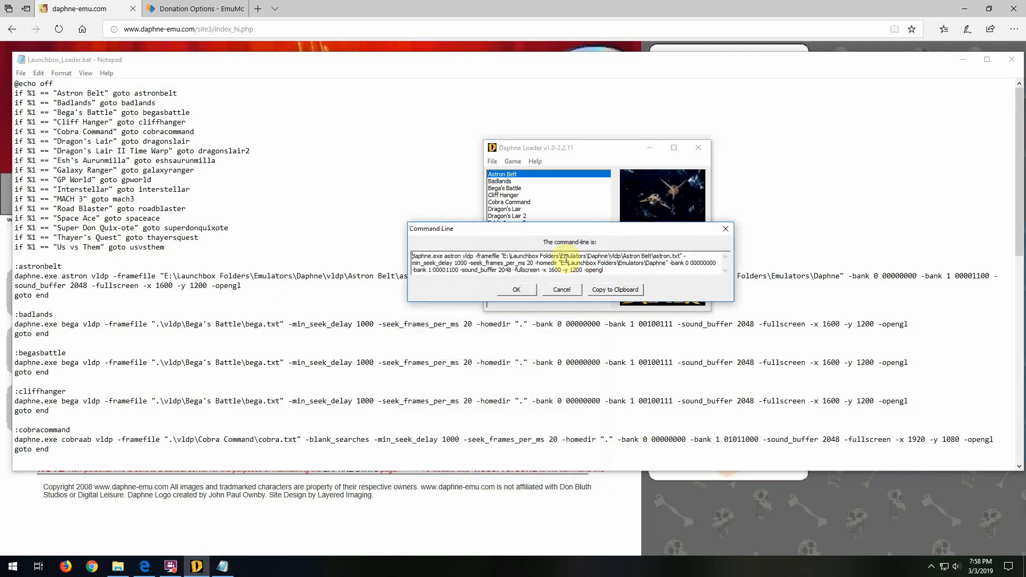
{"action": "left_click", "coordinate": [726, 229]}
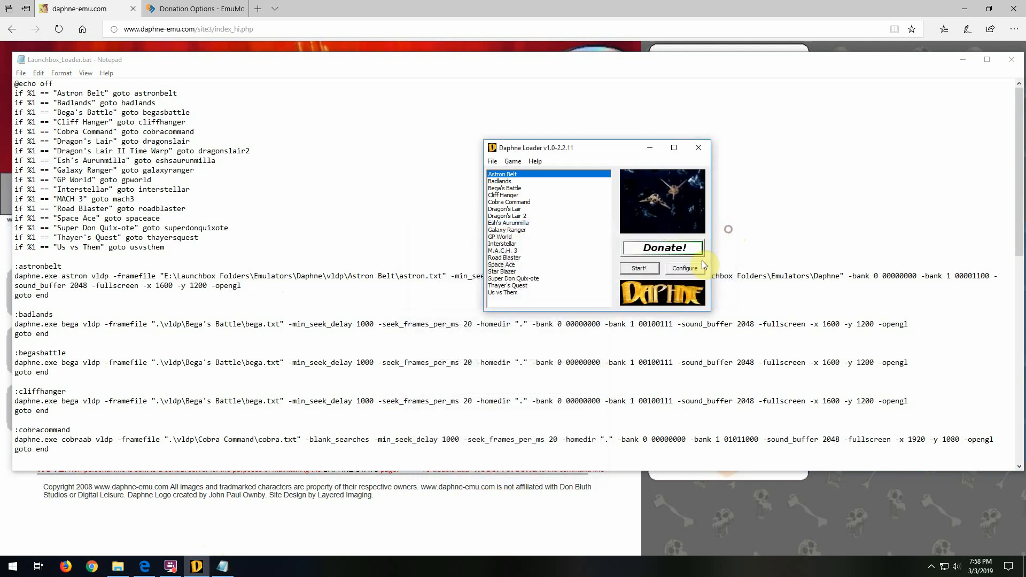
{"action": "left_click", "coordinate": [697, 147]}
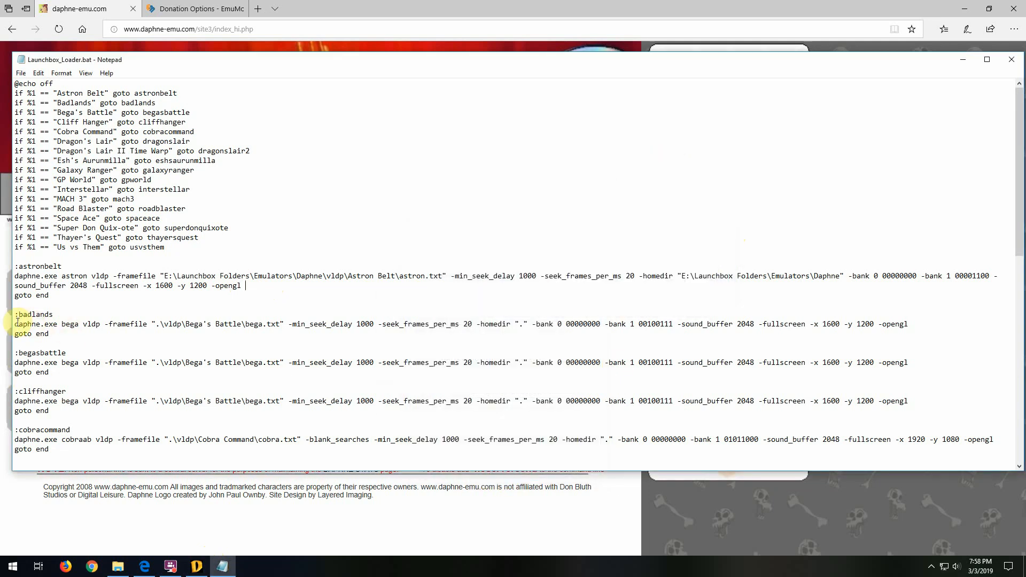
- Switch to Daphne Loader, open Bega's Battle's configuration, and set its game version to Revision 1
{"action": "left_click_drag", "start_coordinate": [13, 362], "coordinate": [912, 363]}
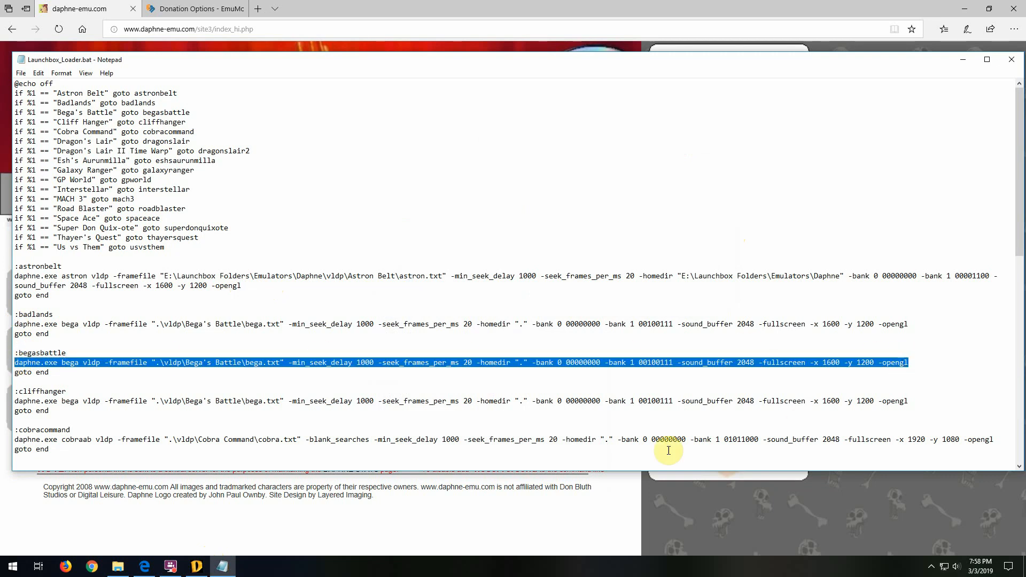
{"action": "left_click", "coordinate": [357, 432]}
{"action": "left_click", "coordinate": [196, 566]}
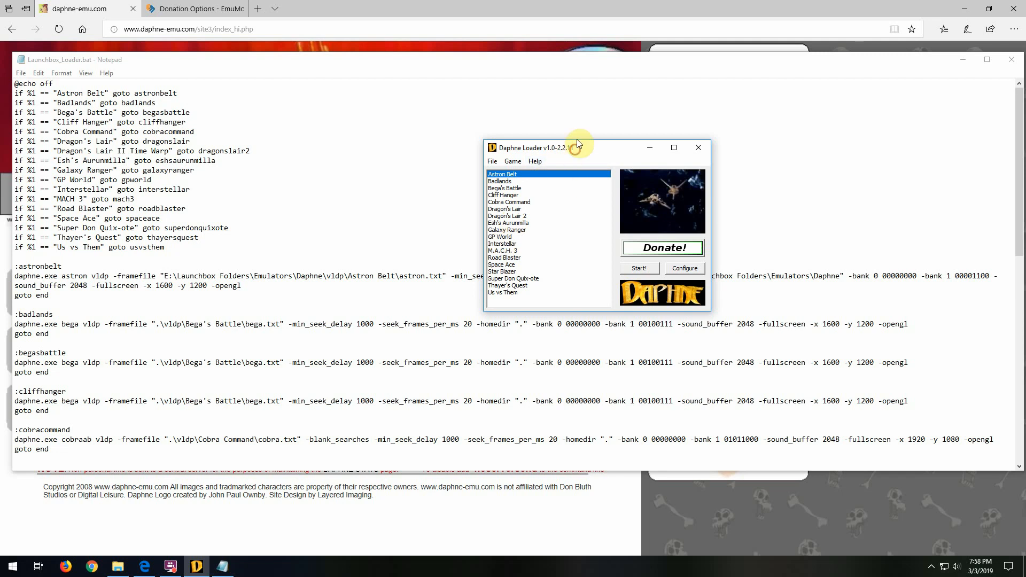
{"action": "left_click_drag", "start_coordinate": [576, 140], "coordinate": [600, 86]}
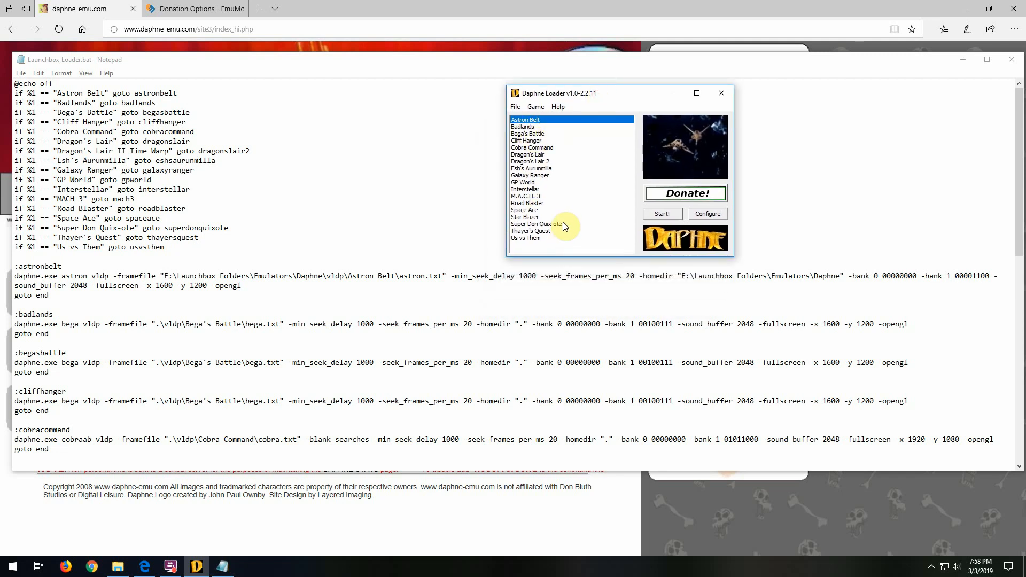
{"action": "left_click", "coordinate": [528, 134]}
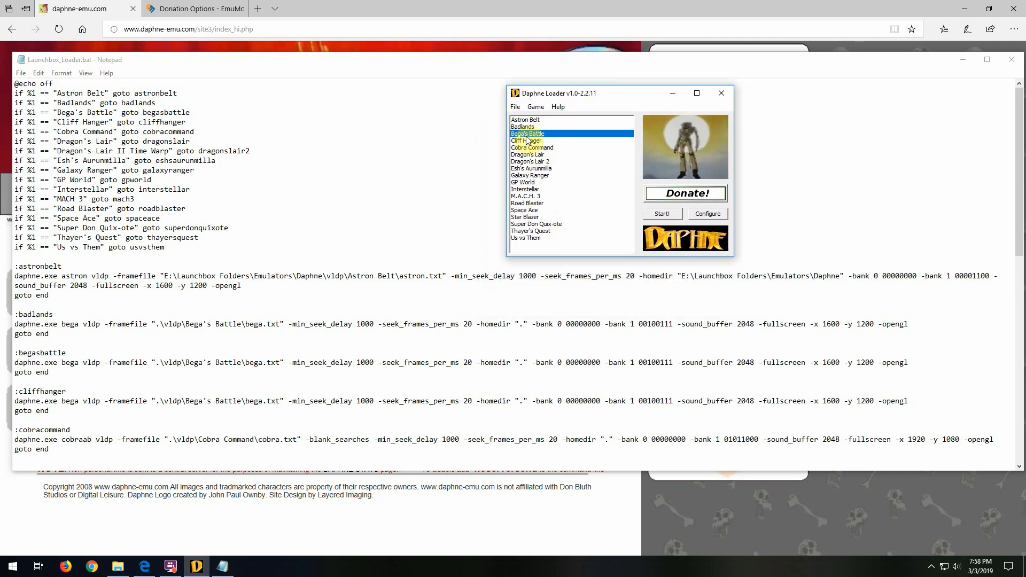
{"action": "left_click", "coordinate": [709, 214]}
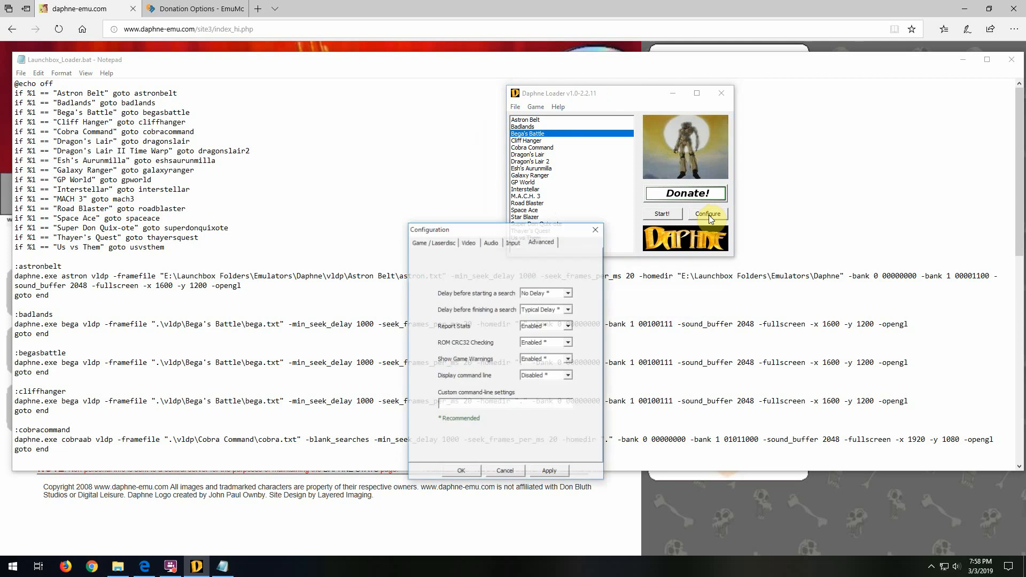
{"action": "left_click", "coordinate": [443, 242]}
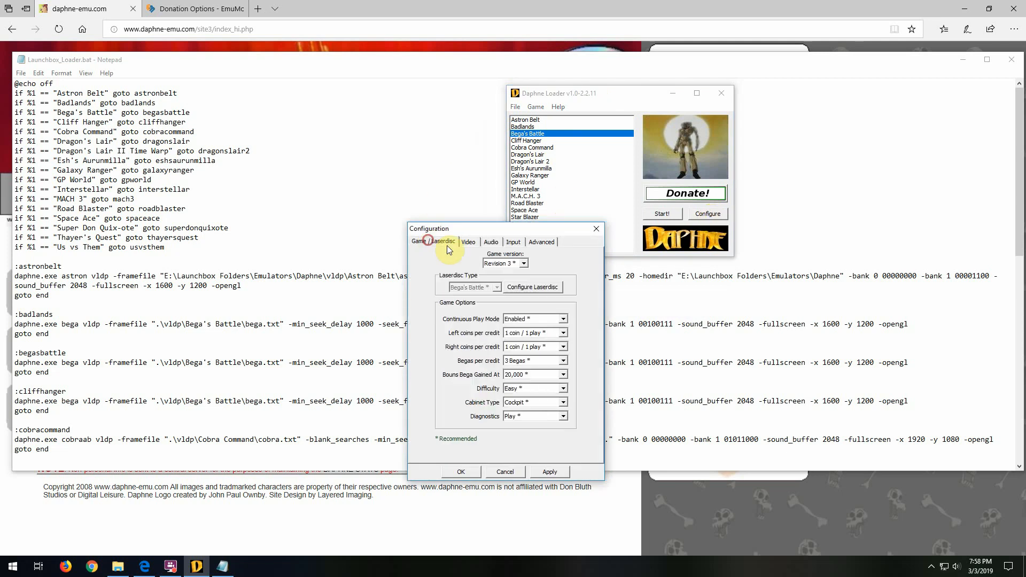
{"action": "left_click", "coordinate": [503, 263]}
{"action": "left_click", "coordinate": [498, 282]}
- Configure Bega's Battle's laserdisc to install missing video/audio files manually, using bega.txt from the vldp\Bega's Battle folder as the framefile
{"action": "left_click", "coordinate": [518, 289]}
{"action": "left_click", "coordinate": [524, 321]}
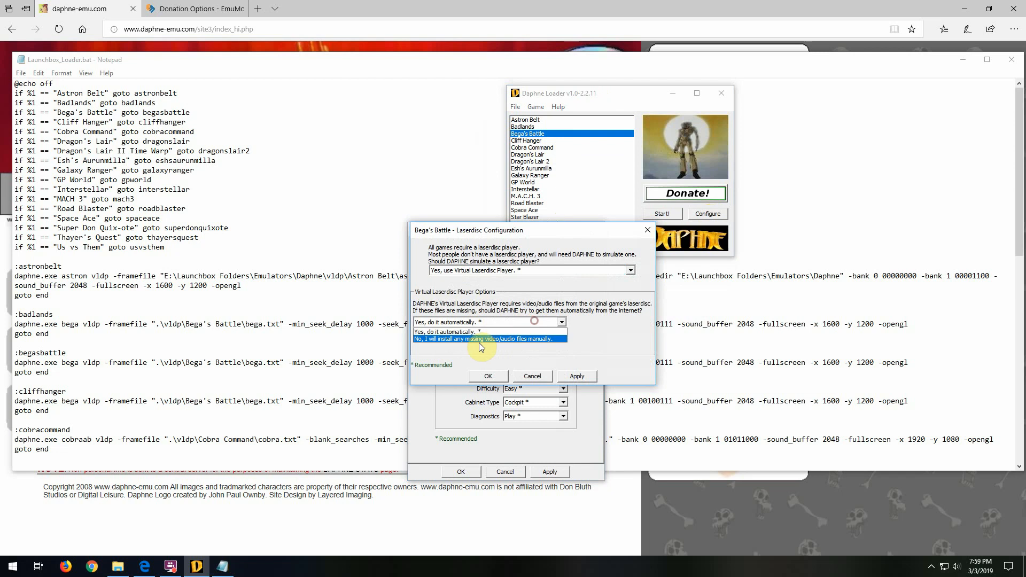
{"action": "left_click", "coordinate": [469, 340]}
{"action": "left_click", "coordinate": [433, 366]}
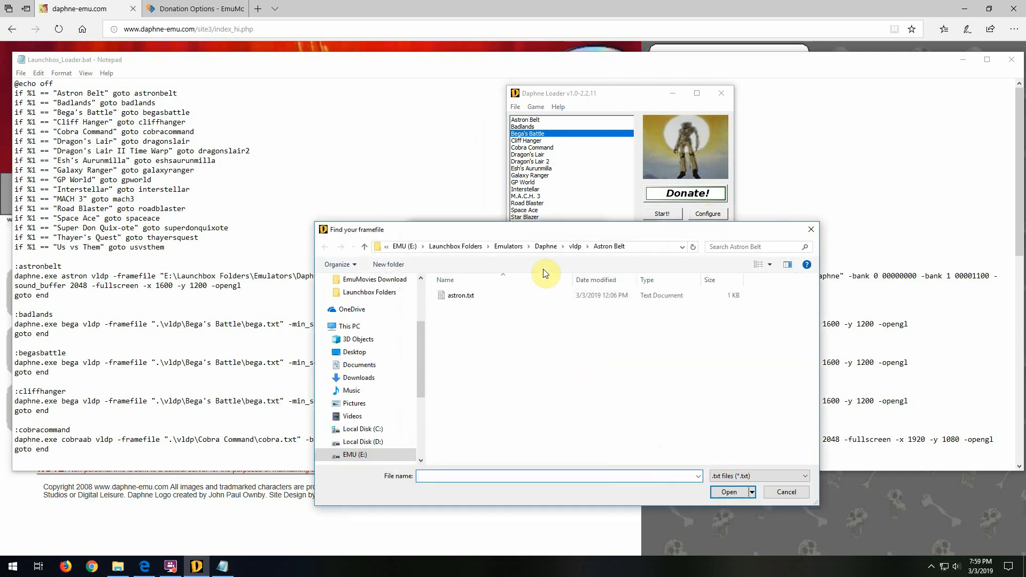
{"action": "left_click", "coordinate": [575, 246]}
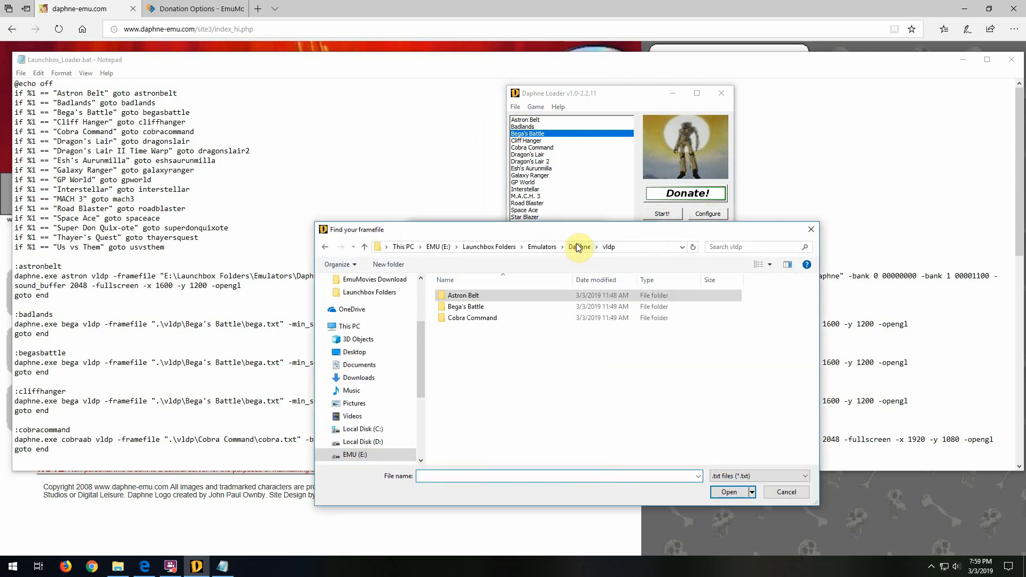
{"action": "double_click", "coordinate": [467, 305]}
{"action": "double_click", "coordinate": [460, 296]}
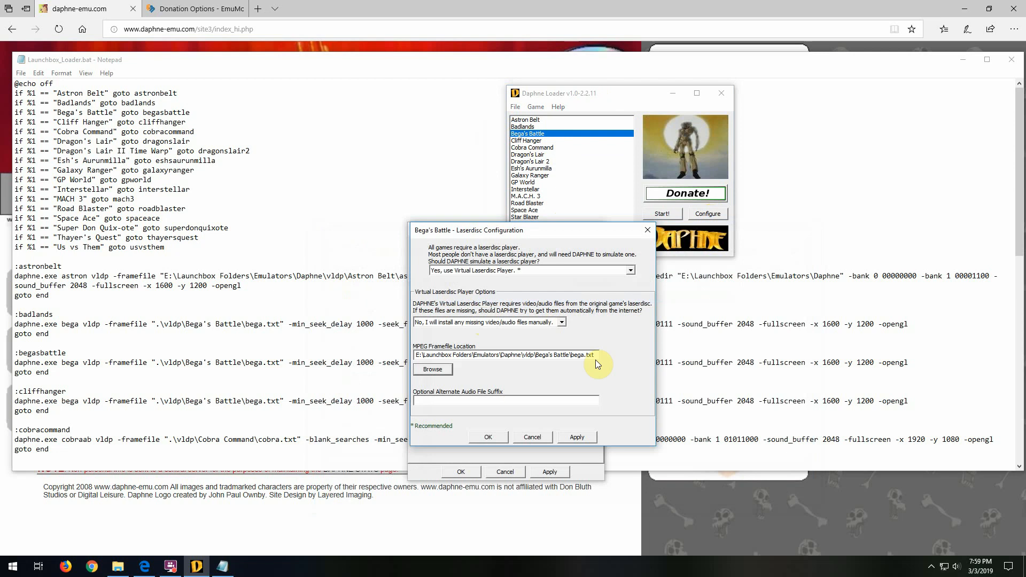
{"action": "left_click", "coordinate": [489, 439]}
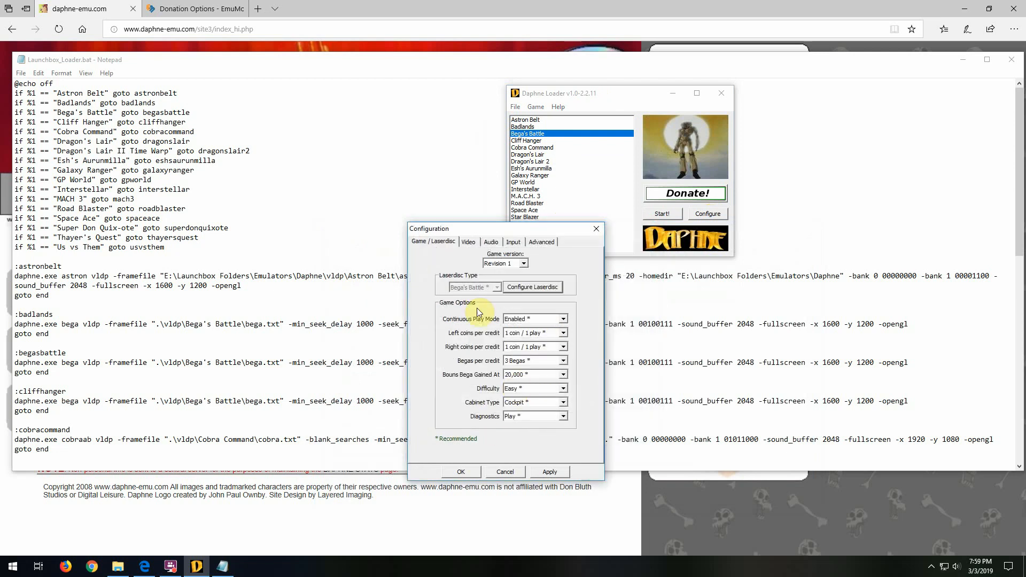
- Set Bega's Battle's game options to 6 Begas per credit and Difficult difficulty
{"action": "left_click", "coordinate": [550, 362]}
{"action": "left_click", "coordinate": [525, 390]}
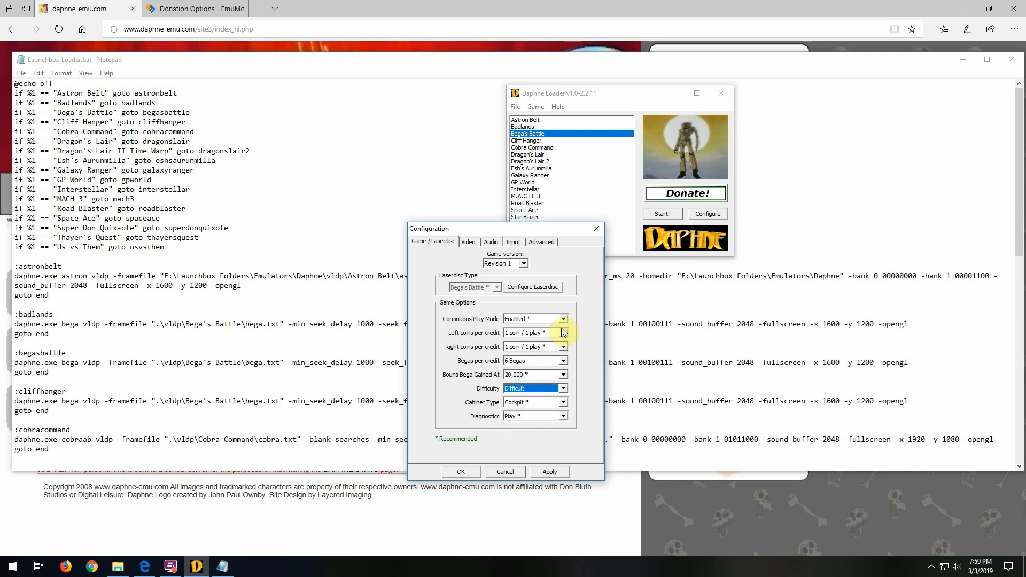
- Configure Bega's Battle's video with fullscreen enabled, 1600x1200 screen size, OpenGL hardware acceleration, and blank when searching disabled
{"action": "left_click", "coordinate": [473, 241]}
{"action": "left_click", "coordinate": [518, 289]}
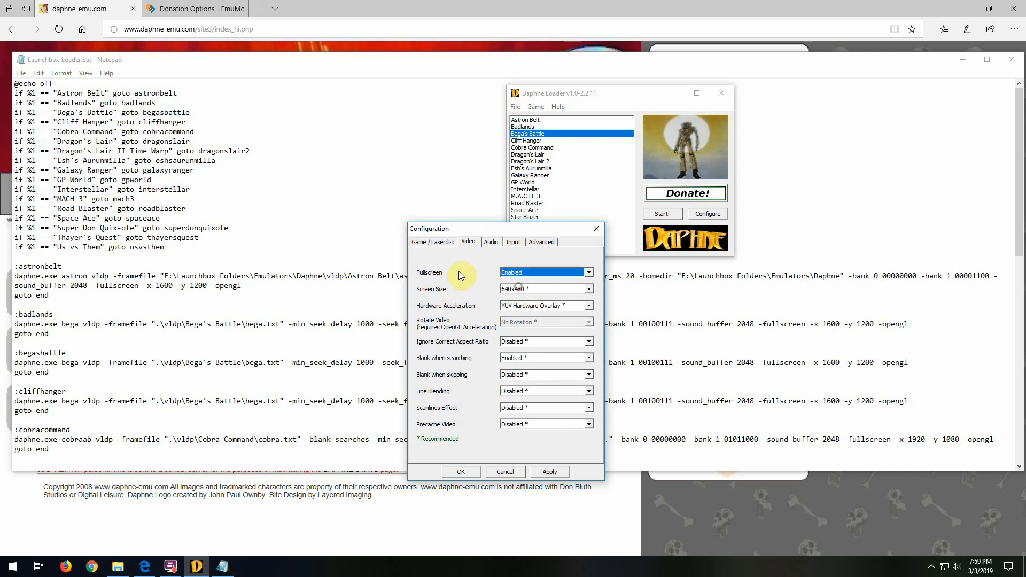
{"action": "left_click", "coordinate": [528, 289]}
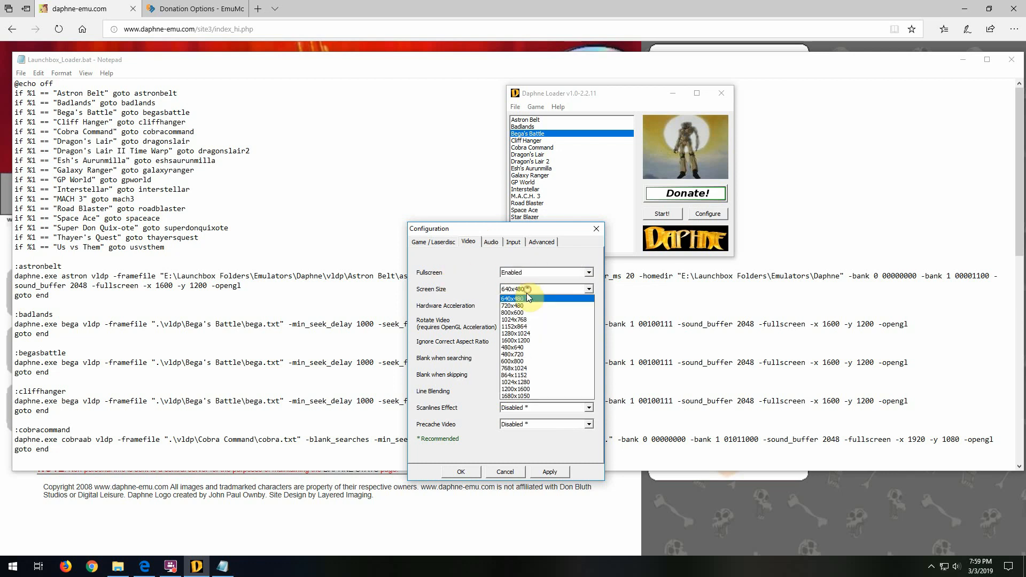
{"action": "left_click", "coordinate": [515, 339]}
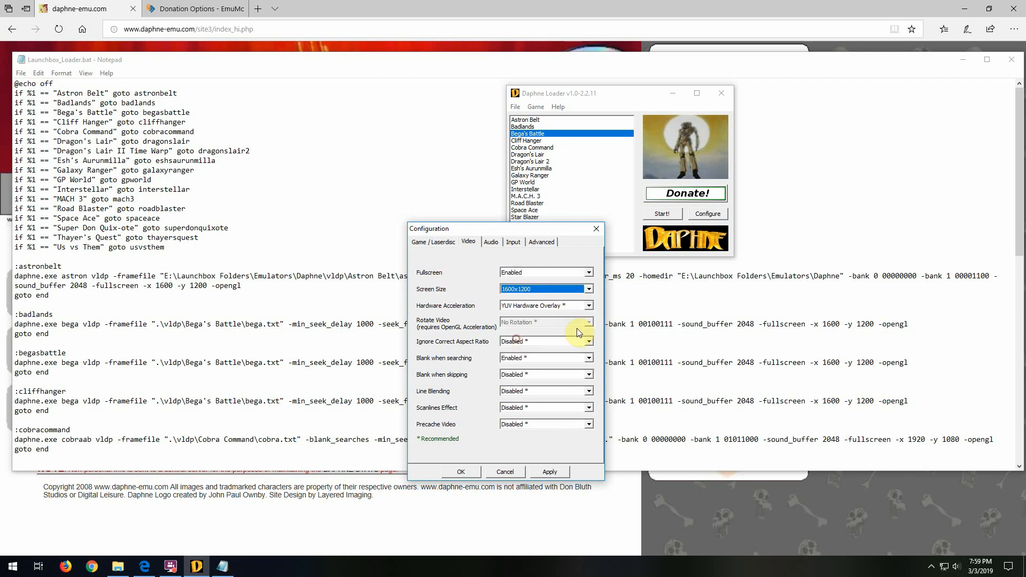
{"action": "left_click", "coordinate": [521, 309]}
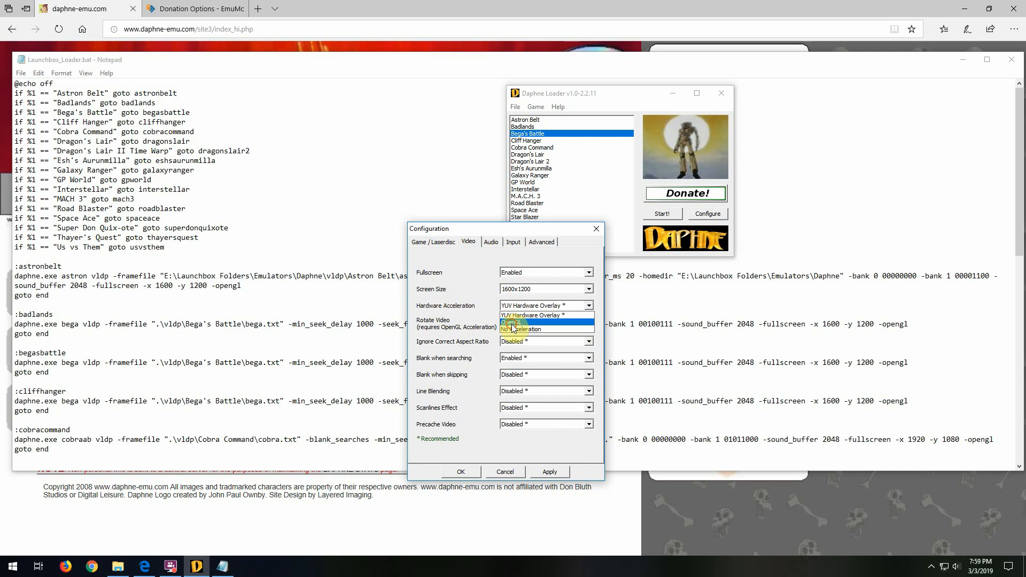
{"action": "left_click", "coordinate": [512, 323]}
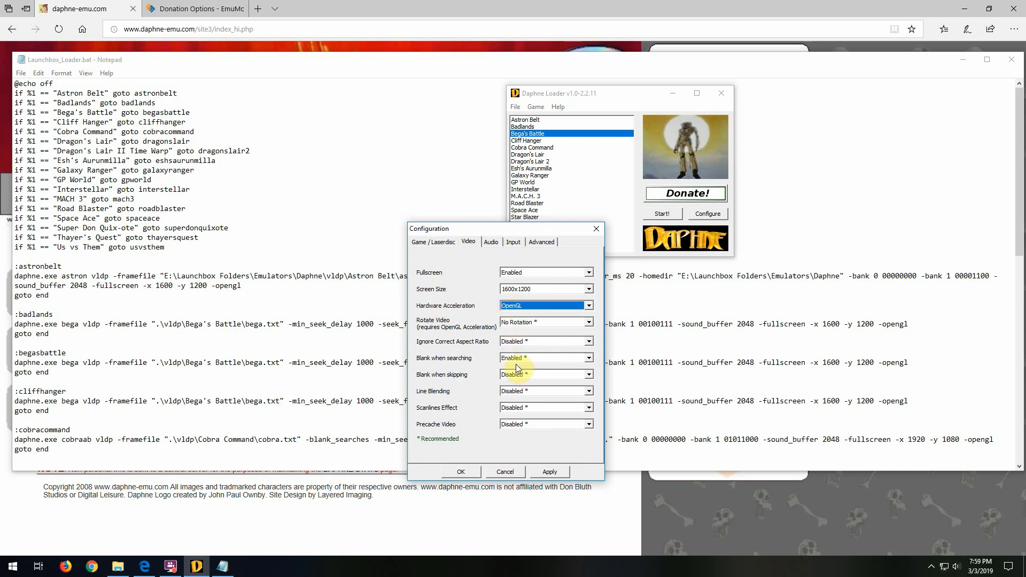
{"action": "left_click", "coordinate": [531, 359]}
{"action": "left_click", "coordinate": [526, 375]}
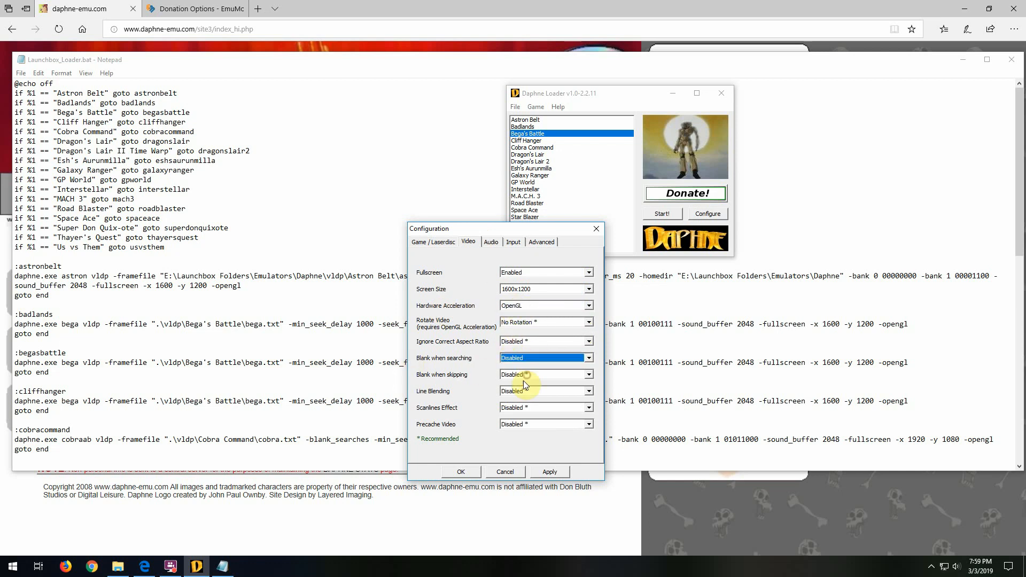
- Check the audio and input settings, enable Display command line in the advanced settings, and save Bega's Battle's configuration
{"action": "left_click", "coordinate": [492, 243]}
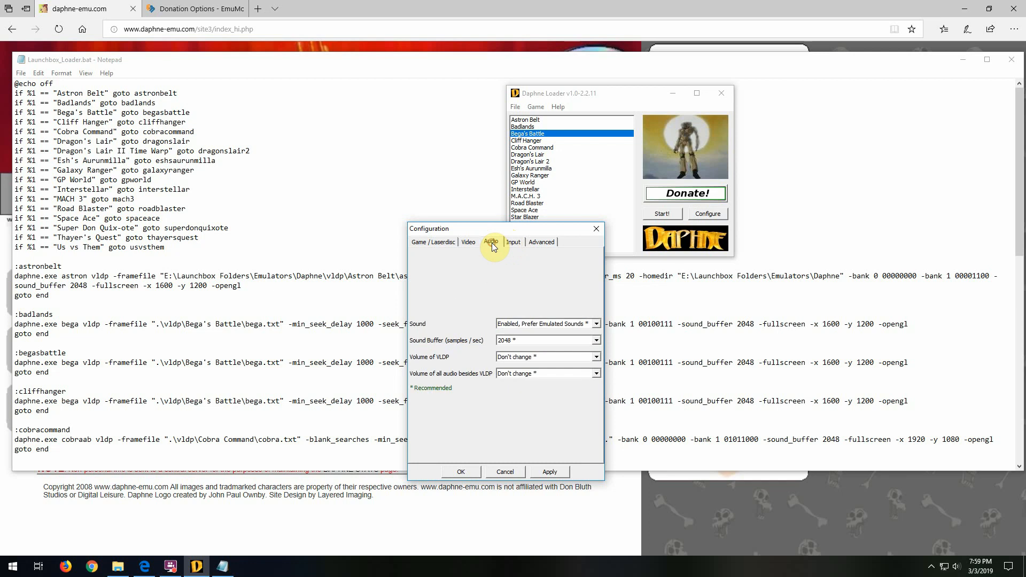
{"action": "left_click", "coordinate": [514, 243]}
{"action": "left_click", "coordinate": [542, 244]}
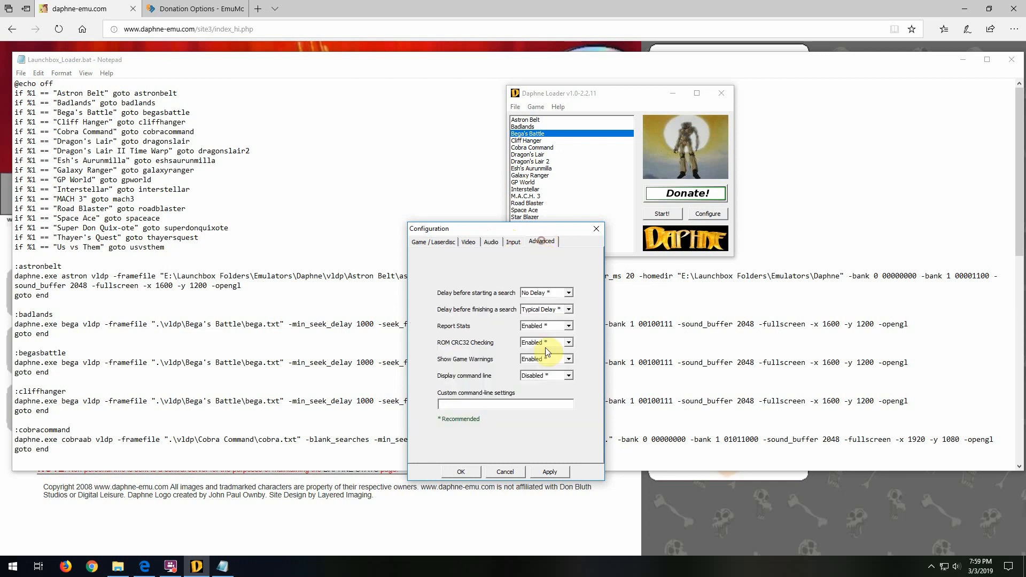
{"action": "left_click", "coordinate": [542, 377]}
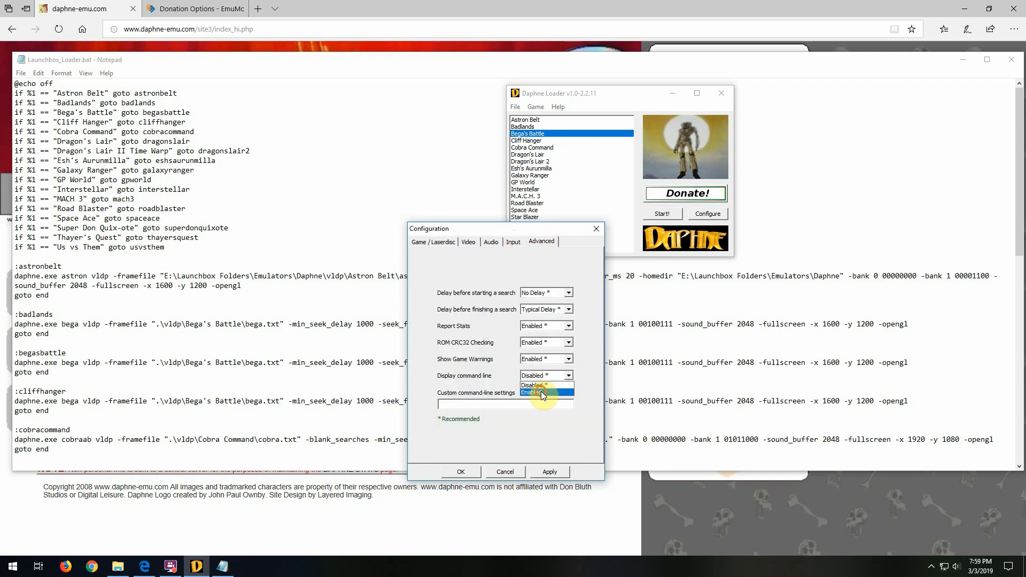
{"action": "left_click", "coordinate": [499, 473]}
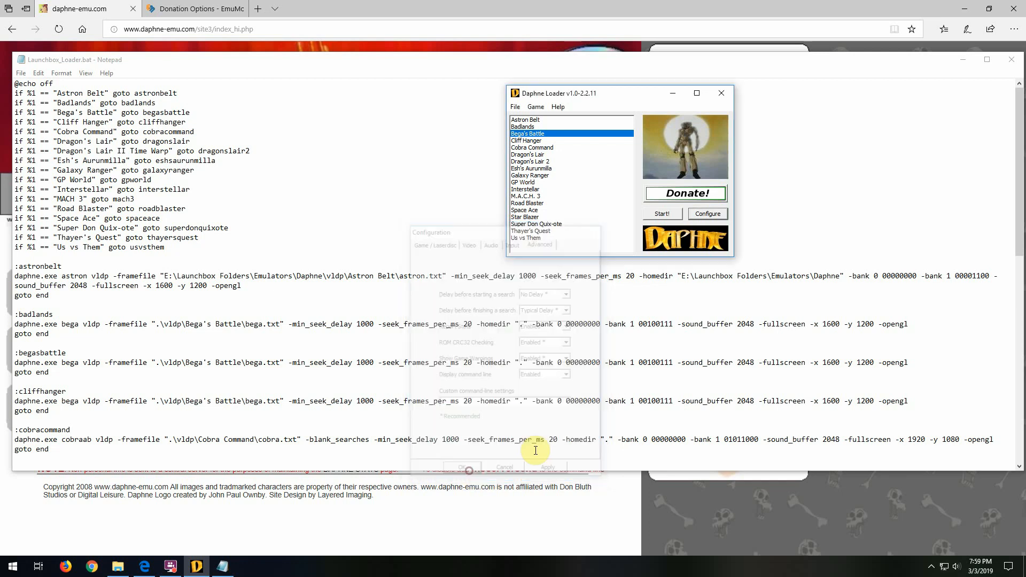
- Copy Bega's Battle's generated command line from Daphne Loader and paste it over the command under :begasbattle in Launchbox_Loader.bat
{"action": "left_click", "coordinate": [652, 214]}
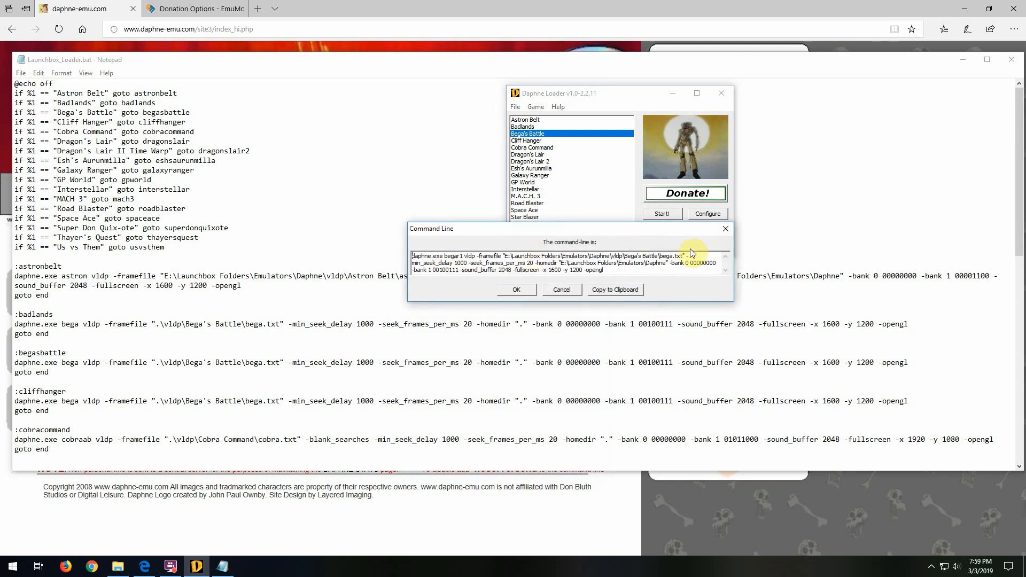
{"action": "left_click", "coordinate": [598, 288]}
{"action": "left_click", "coordinate": [725, 228]}
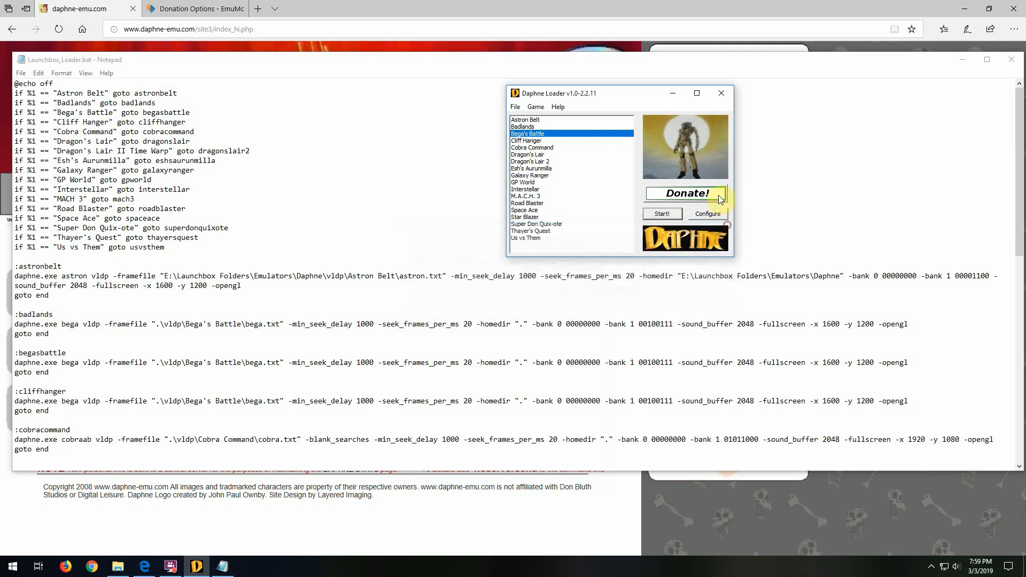
{"action": "left_click", "coordinate": [673, 95]}
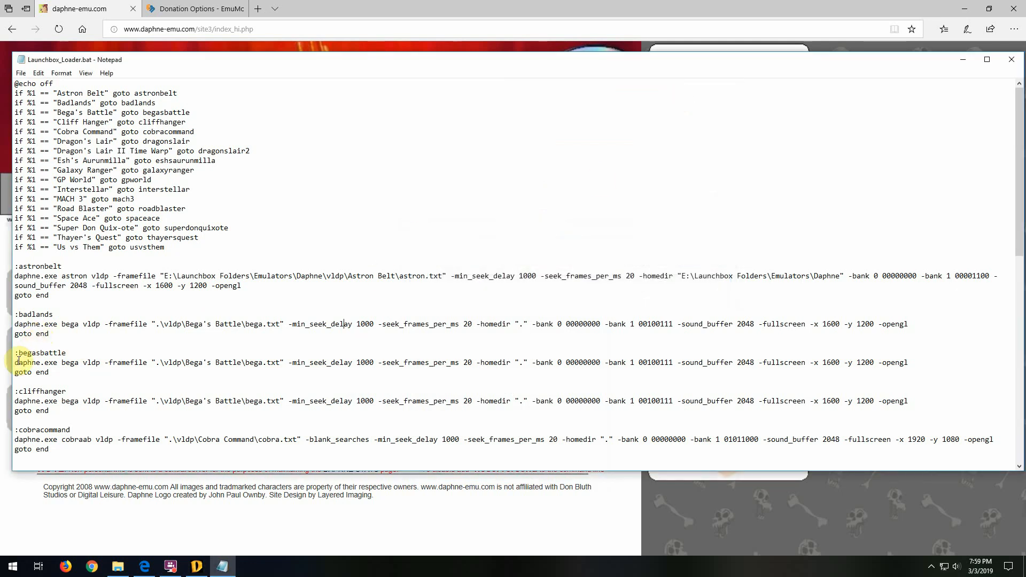
{"action": "left_click_drag", "start_coordinate": [15, 362], "coordinate": [909, 363]}
{"action": "type", "text": "daphne.exe begar1 vldp -framefile \"E:\\Launchbox Folders\\Emulators\\Daphne\\vldp\\Bega's Battle\\bega.txt\" -min_seek_delay 1000 -seek_frames_per_ms 20 -homedir \"E:\\Launchbox Folders\\Emulators\\Daphne\" -bank 0 00000000 -bank 1 00100111 -sound_buffer 2048 -fullscreen -x 1600 -y 1200 -opengl"}
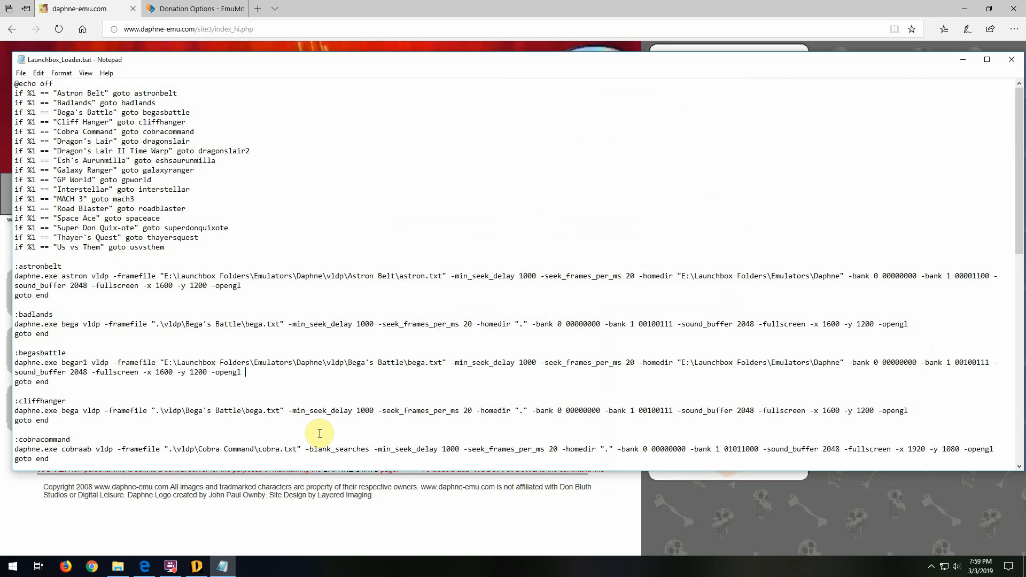
{"action": "scroll", "coordinate": [38, 315], "scroll_direction": "down", "scroll_amount": 17}
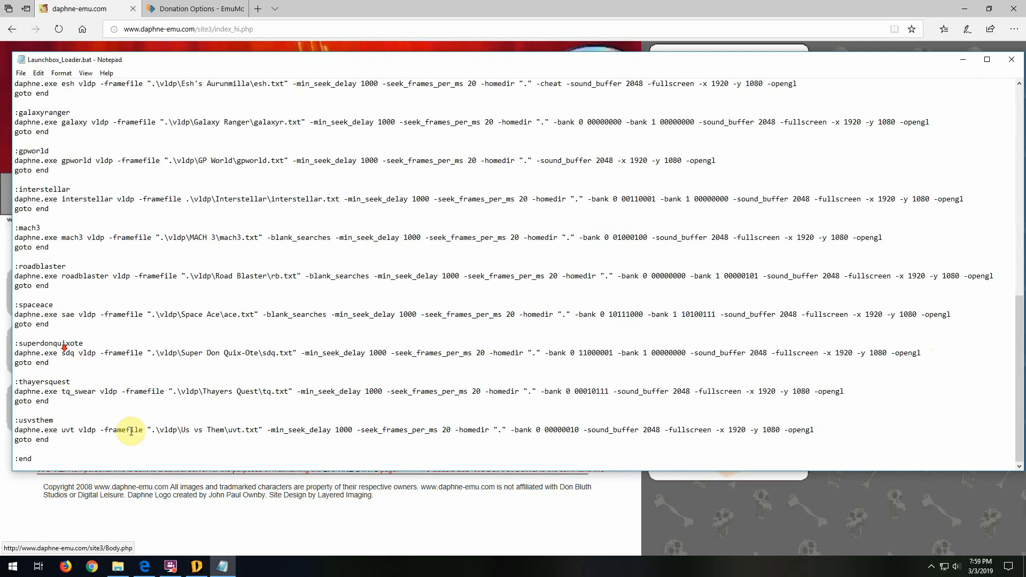
{"action": "left_click", "coordinate": [197, 566]}
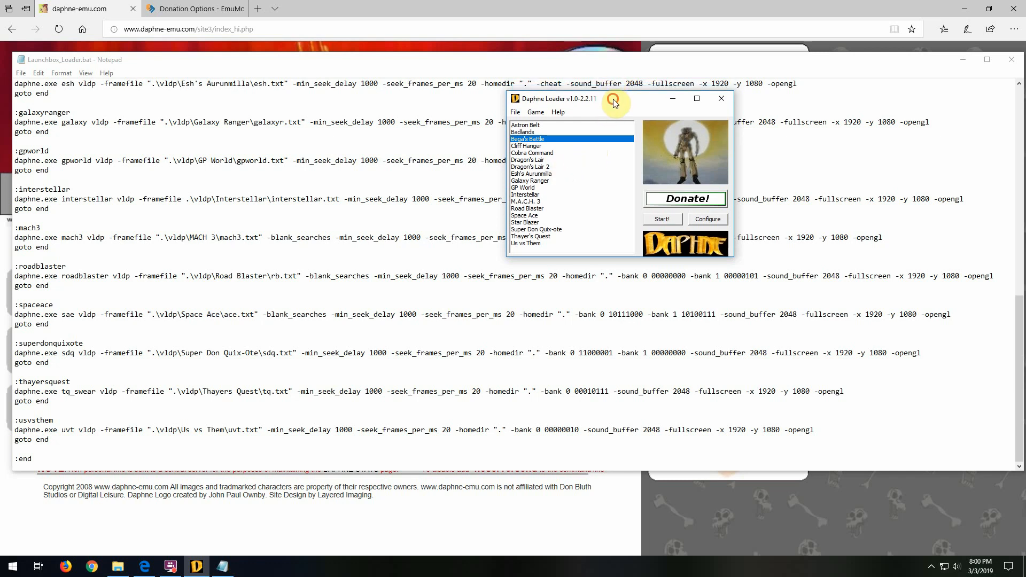
{"action": "left_click_drag", "start_coordinate": [614, 96], "coordinate": [488, 166]}
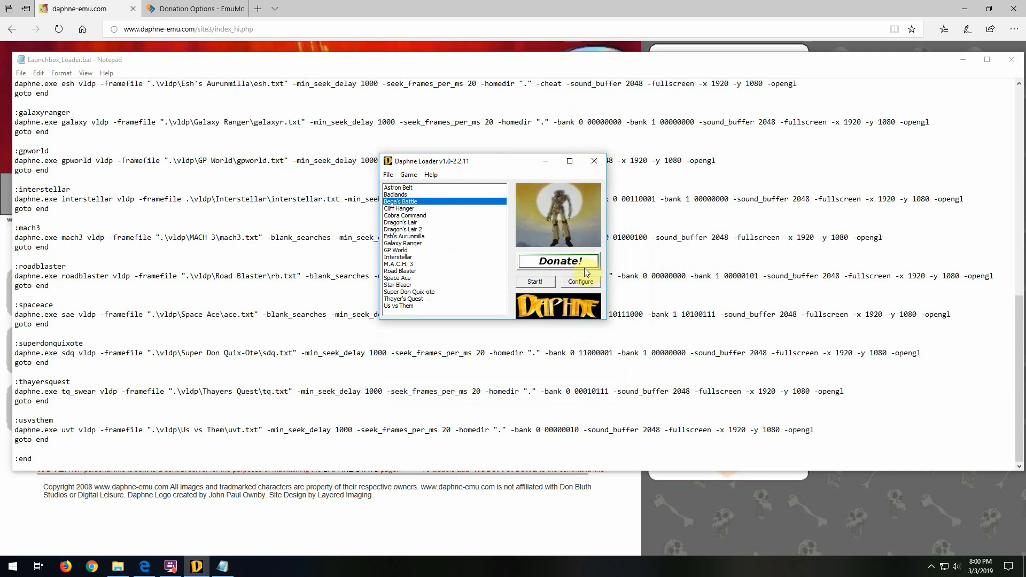
{"action": "left_click", "coordinate": [542, 163]}
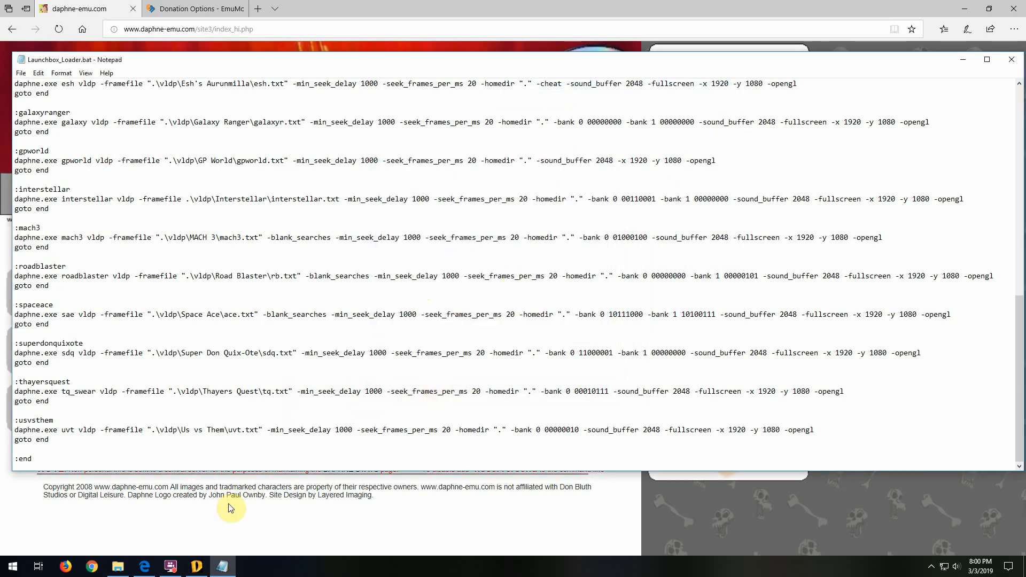
{"action": "left_click", "coordinate": [222, 566]}
{"action": "left_click", "coordinate": [222, 566]}
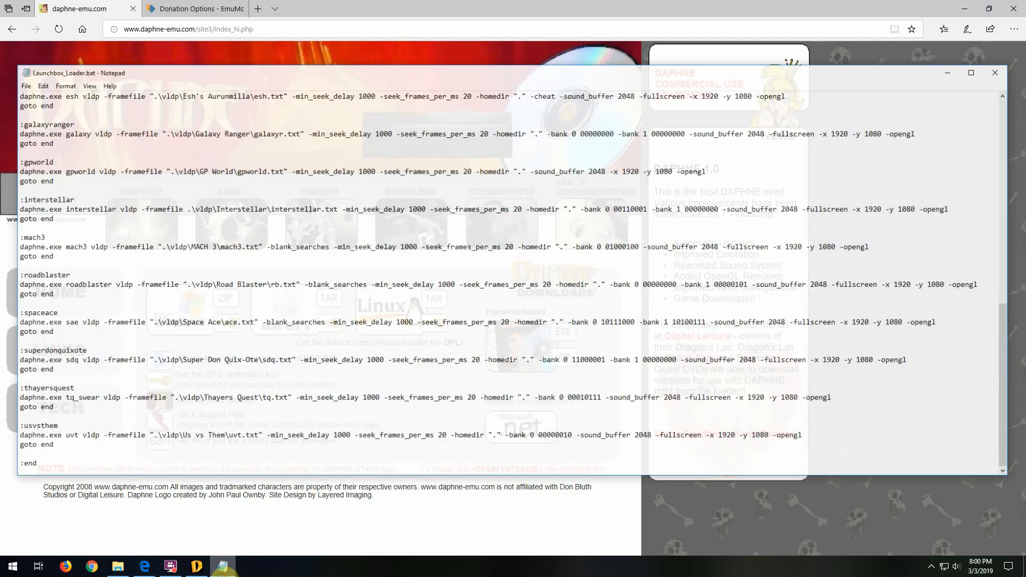
- Display Astron Belt's launch command line in Daphne Loader and copy it
{"action": "left_click", "coordinate": [197, 566]}
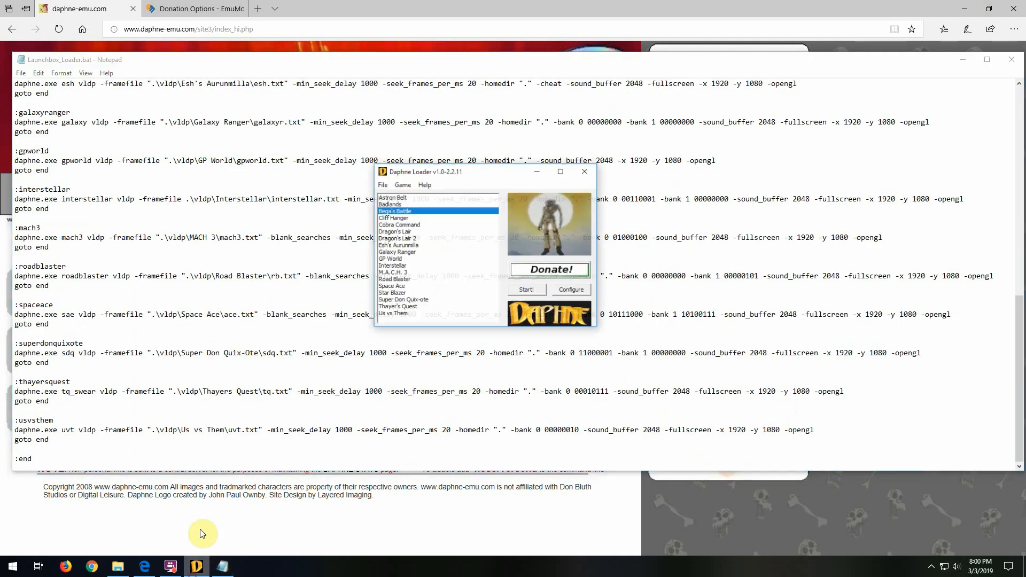
{"action": "left_click", "coordinate": [411, 188]}
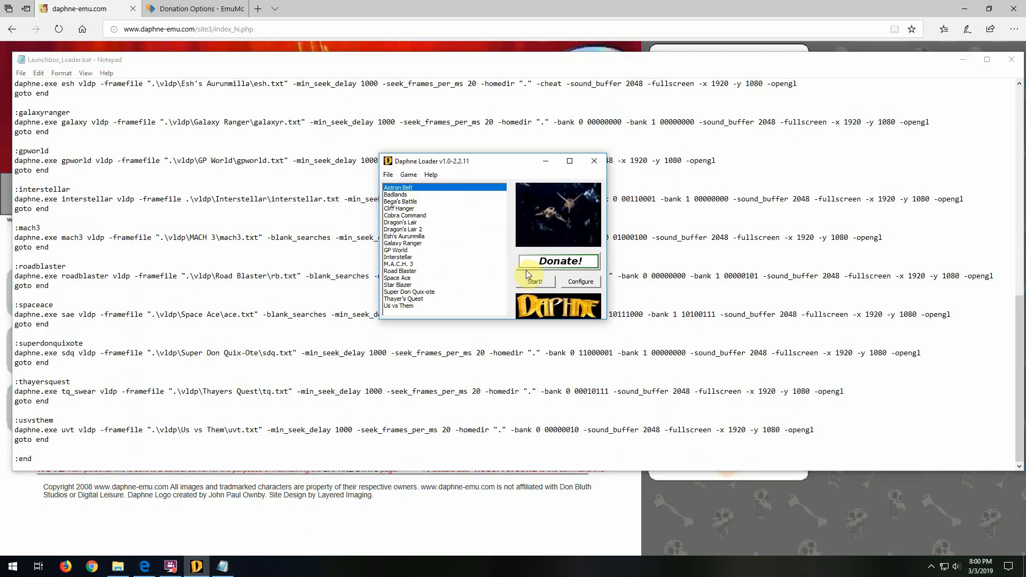
{"action": "left_click", "coordinate": [535, 281]}
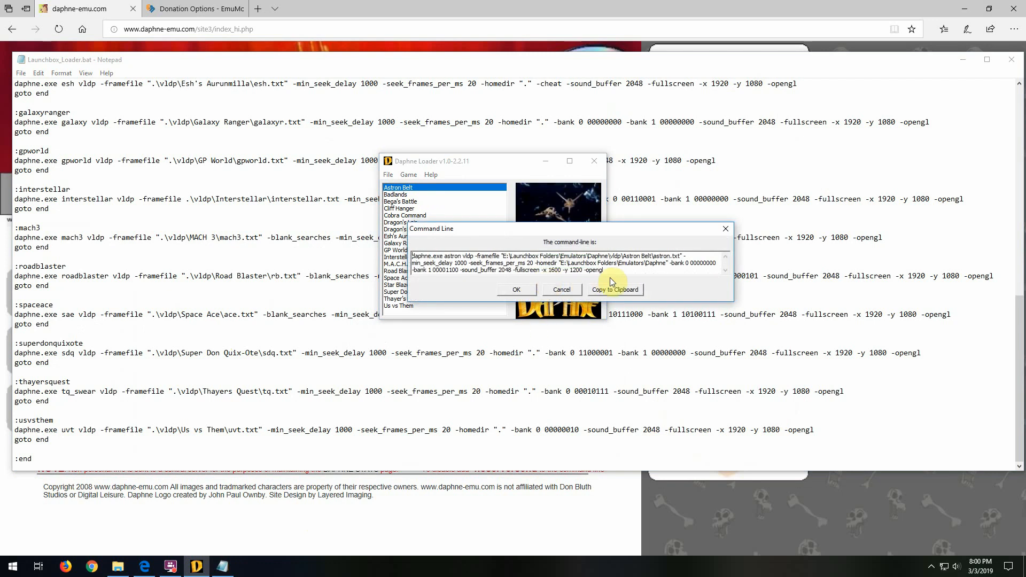
{"action": "left_click_drag", "start_coordinate": [610, 271], "coordinate": [350, 240]}
{"action": "key", "text": "ctrl+c"}
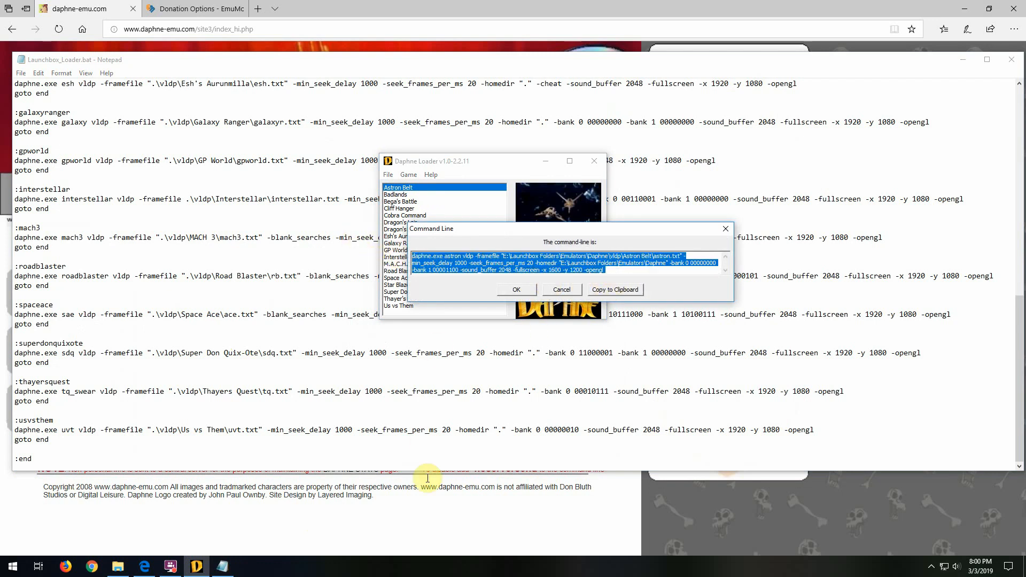
- Open a blank Notepad document and paste Astron Belt's command line into it
{"action": "key", "text": "super+r"}
{"action": "type", "text": "noter"}
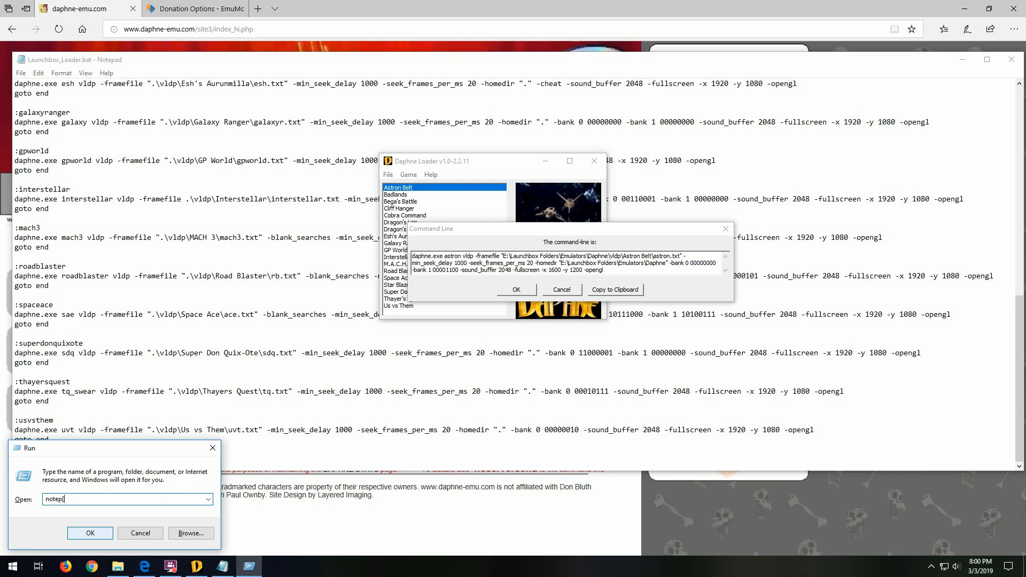
{"action": "type", "text": "ad"}
{"action": "key", "text": "Return"}
{"action": "key", "text": "ctrl+v"}
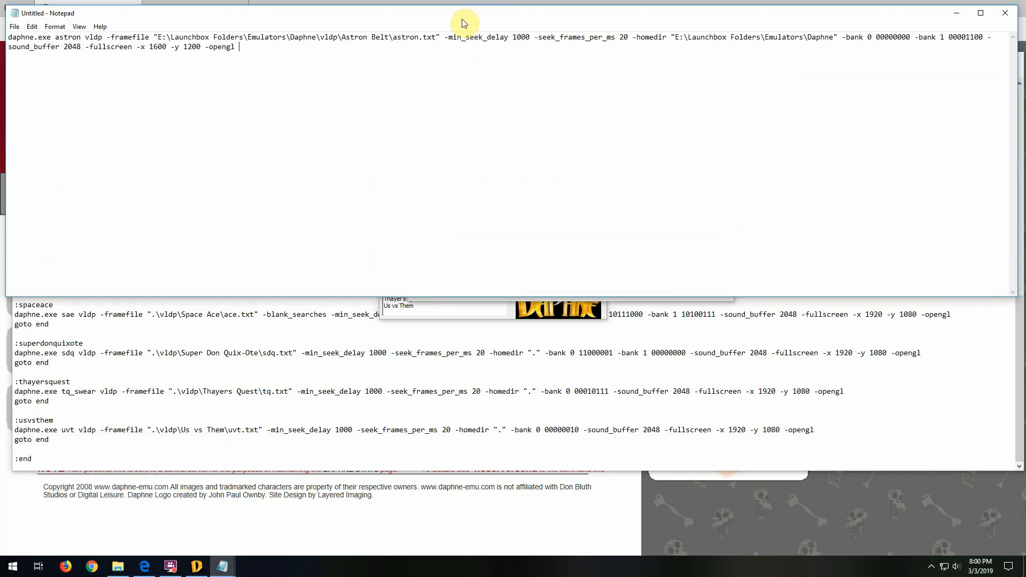
{"action": "left_click_drag", "start_coordinate": [462, 15], "coordinate": [613, 118]}
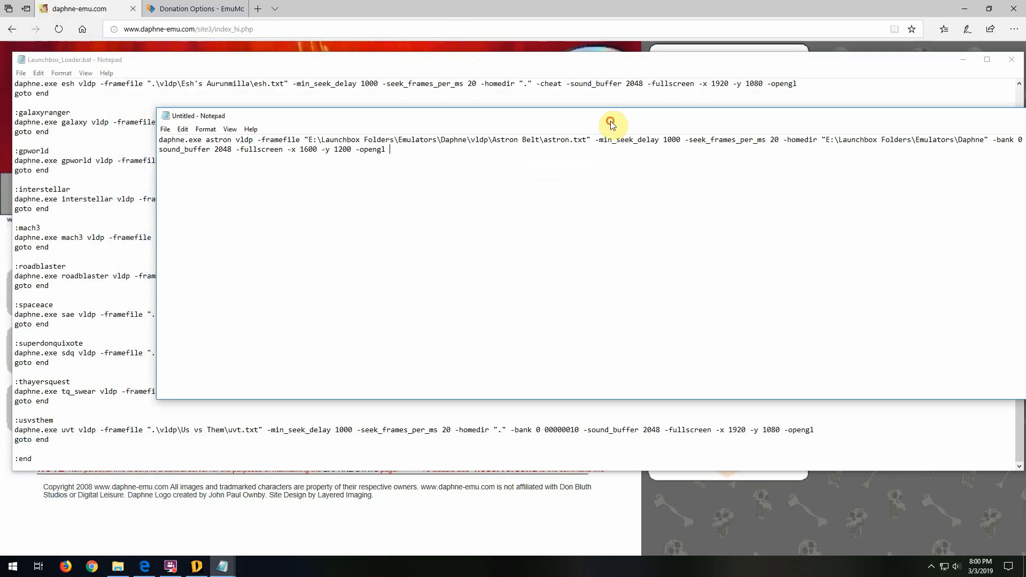
- Show the Daphne folder behind the scratch document and examine the command line's daphne.exe and astron arguments
{"action": "left_click", "coordinate": [118, 567]}
{"action": "left_click", "coordinate": [880, 244]}
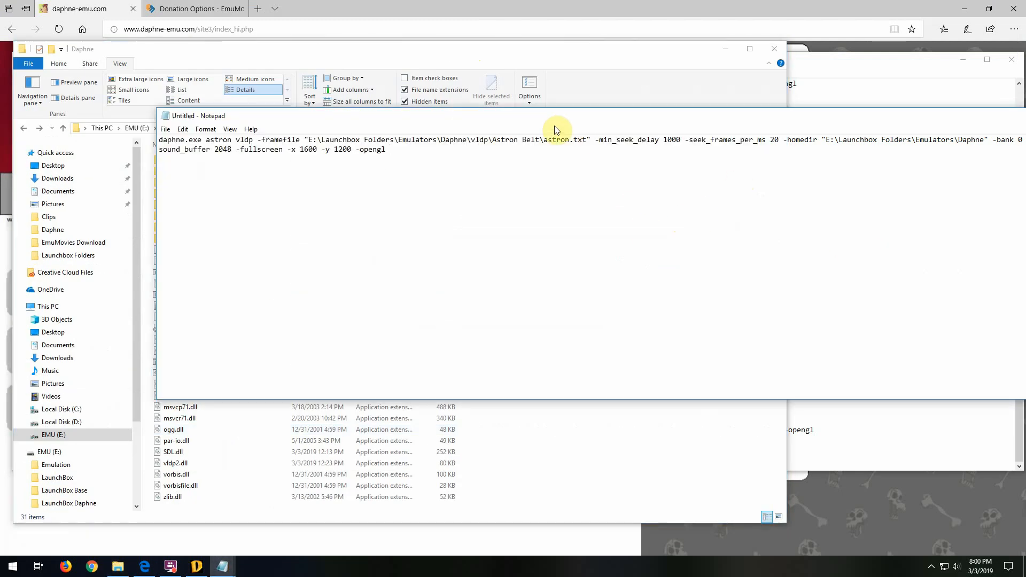
{"action": "left_click_drag", "start_coordinate": [499, 118], "coordinate": [595, 189]}
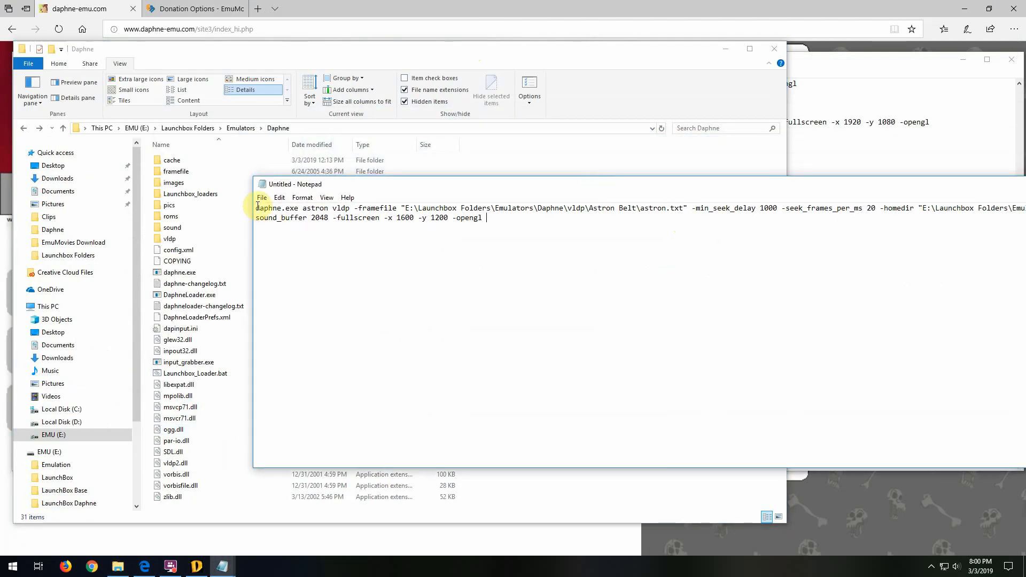
{"action": "left_click_drag", "start_coordinate": [256, 209], "coordinate": [293, 208]}
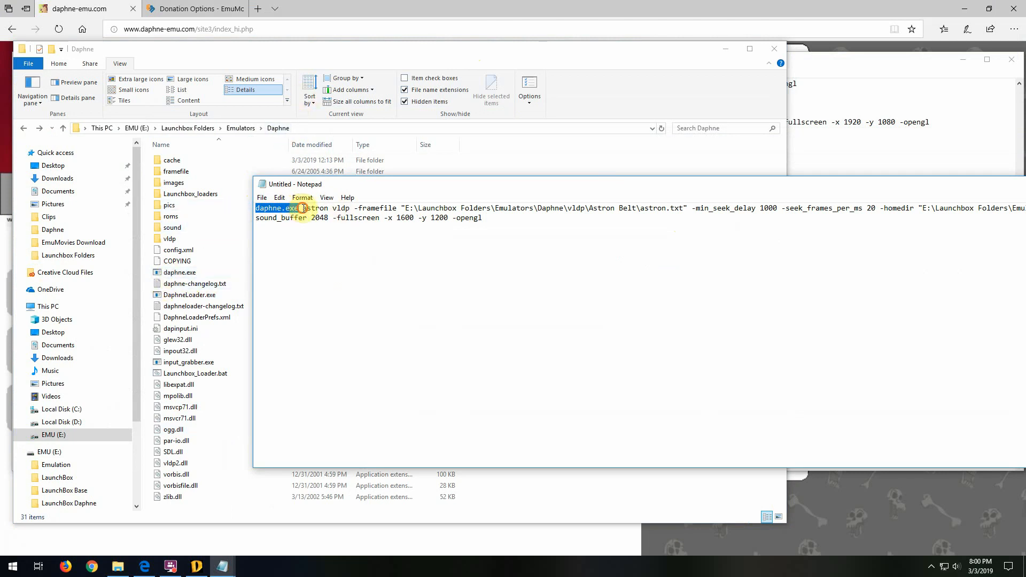
{"action": "left_click_drag", "start_coordinate": [303, 208], "coordinate": [329, 208]}
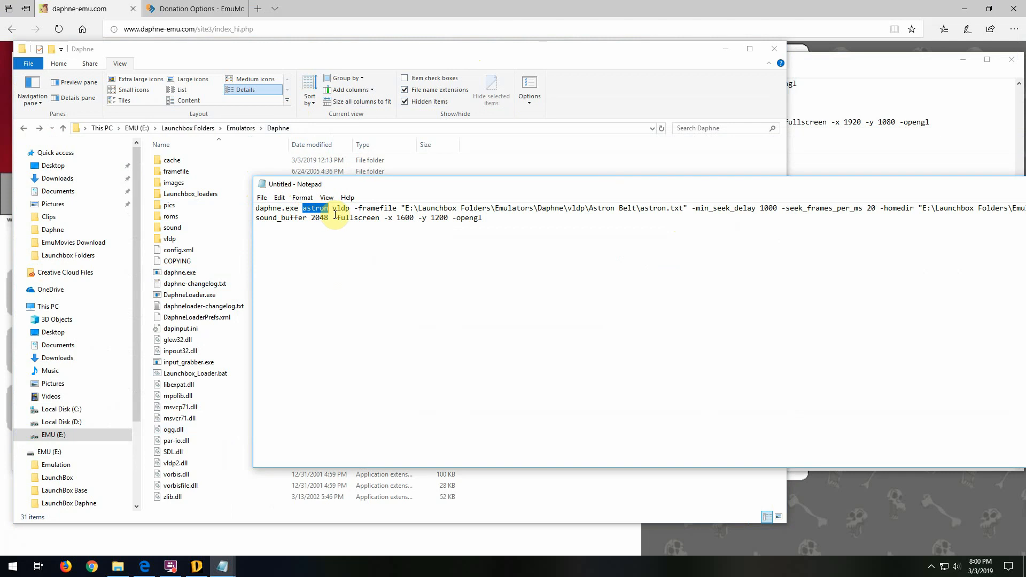
- Examine the framefile, seek delay, homedir and bank arguments of the pasted Astron Belt command line
{"action": "left_click_drag", "start_coordinate": [362, 201], "coordinate": [875, 210]}
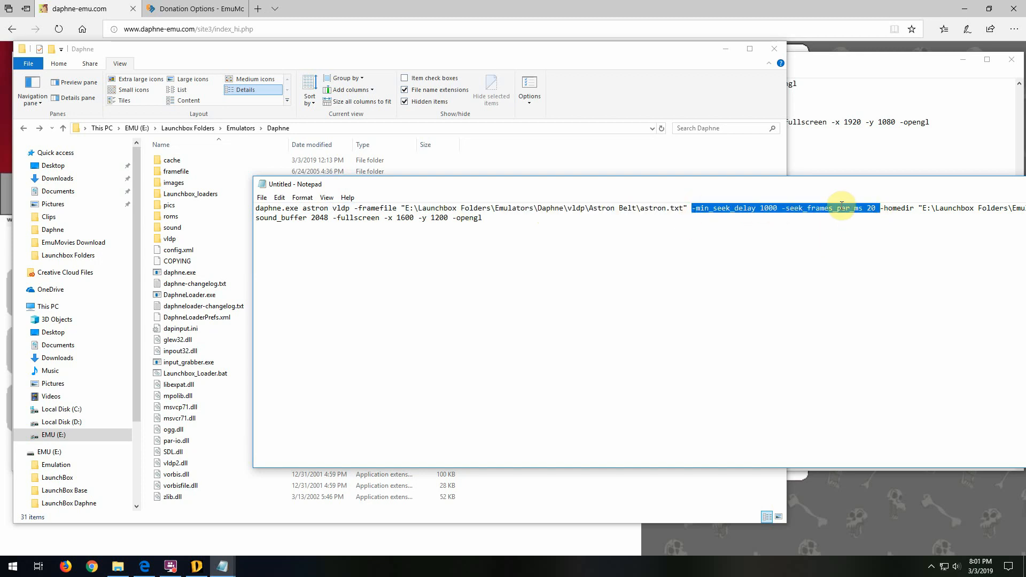
{"action": "left_click", "coordinate": [891, 208]}
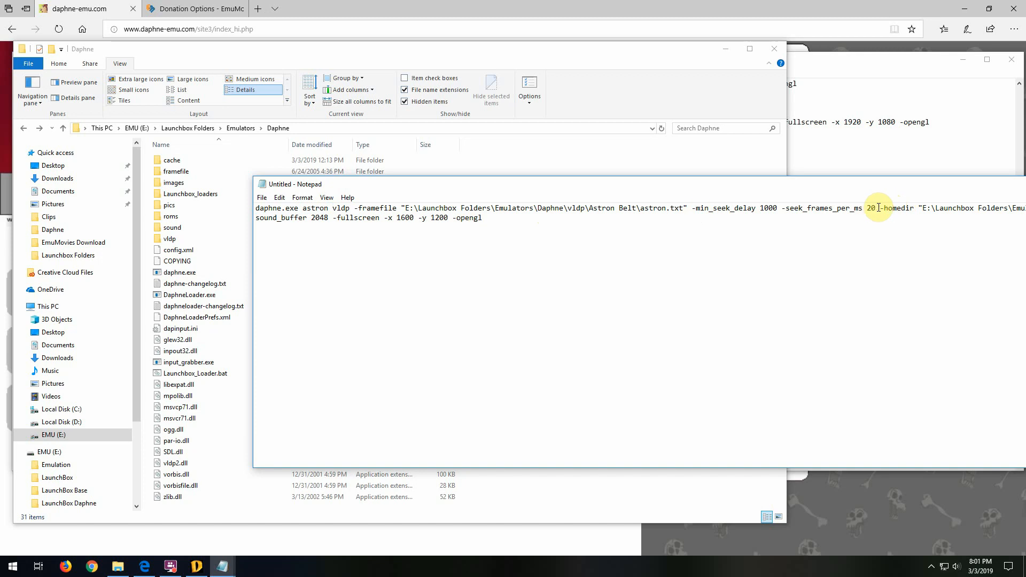
{"action": "left_click_drag", "start_coordinate": [878, 207], "coordinate": [1025, 208]}
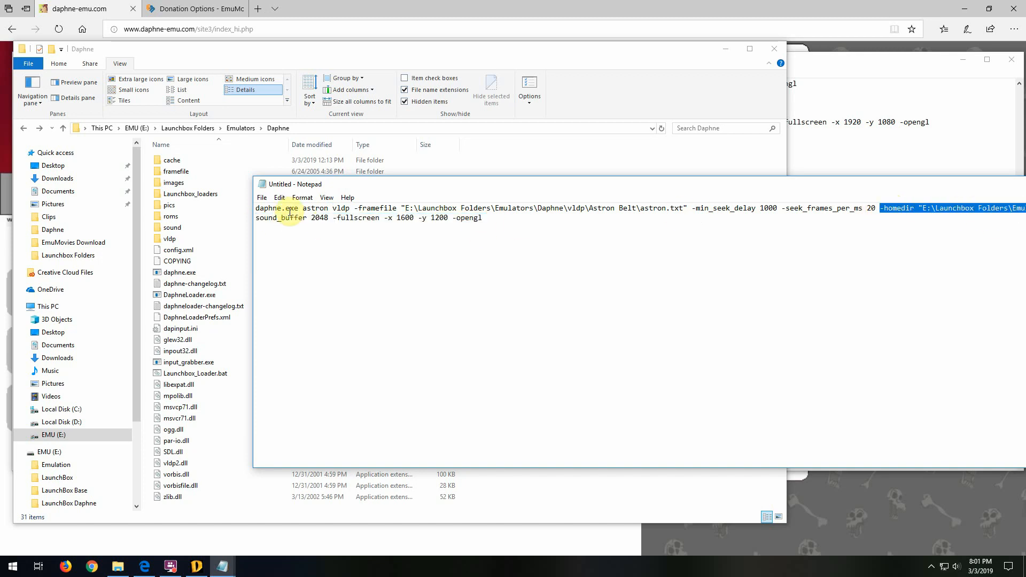
{"action": "left_click_drag", "start_coordinate": [298, 207], "coordinate": [249, 209]}
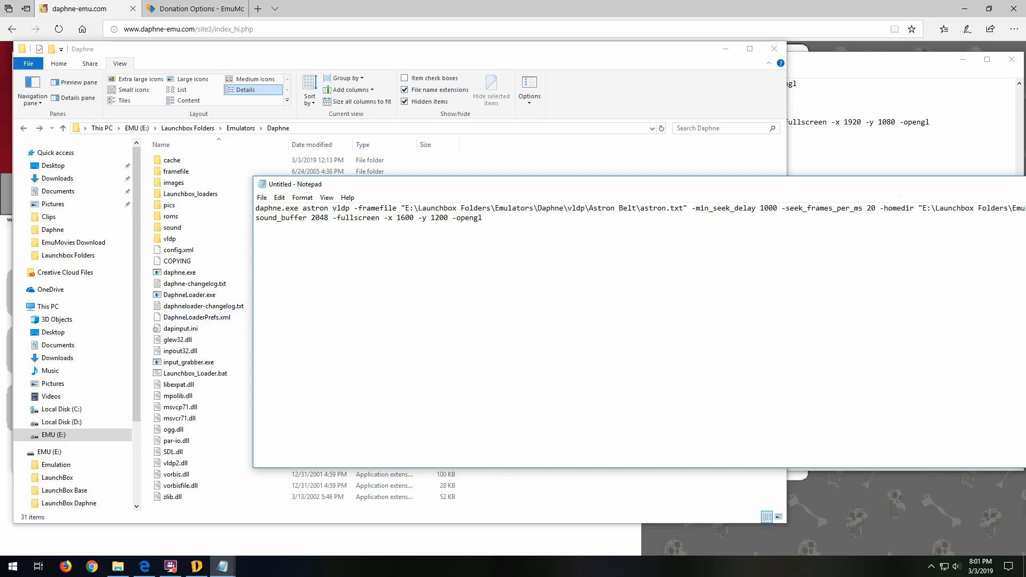
{"action": "key", "text": "BackSpace"}
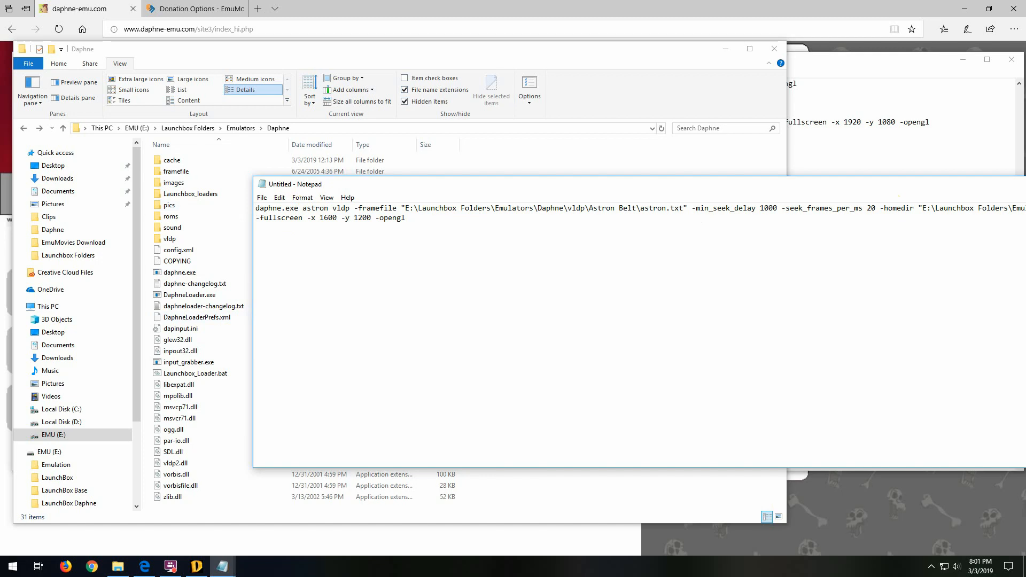
{"action": "left_click_drag", "start_coordinate": [1025, 181], "coordinate": [852, 211]}
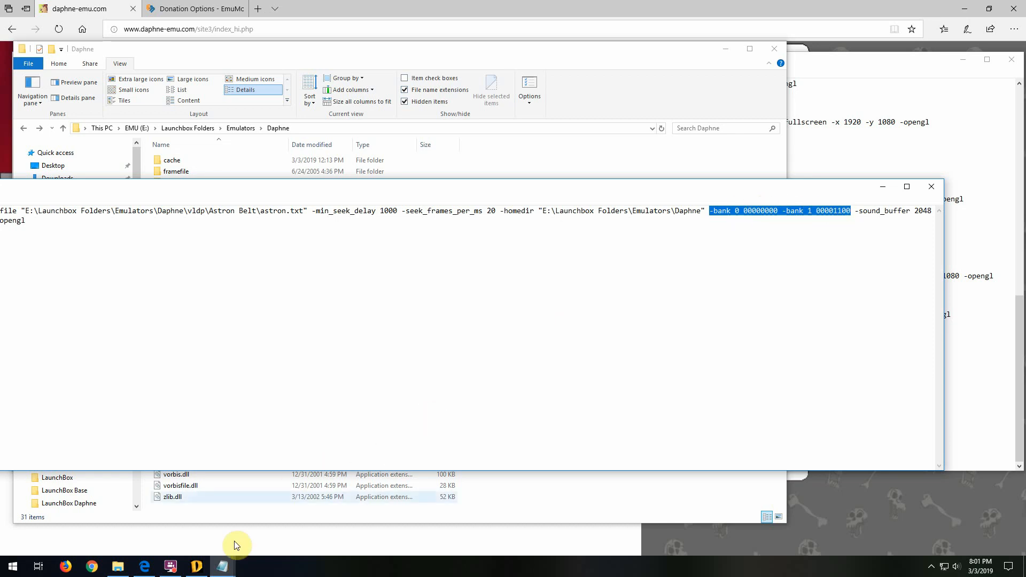
- Review Astron Belt's game options in the Daphne Loader configuration without changing them, and close Daphne Loader
{"action": "left_click", "coordinate": [196, 567]}
{"action": "left_click", "coordinate": [561, 289]}
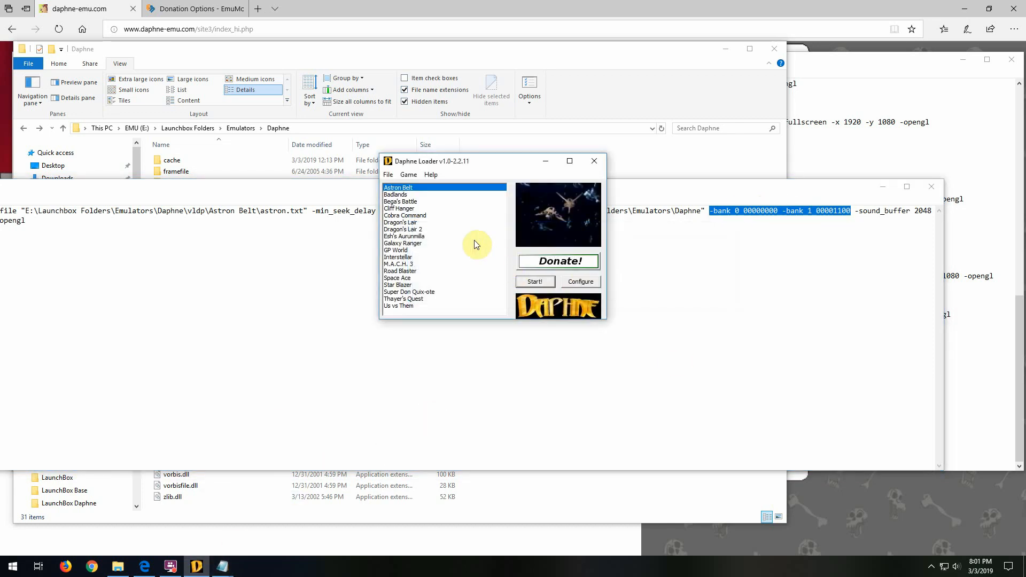
{"action": "left_click", "coordinate": [535, 281]}
{"action": "left_click", "coordinate": [561, 289]}
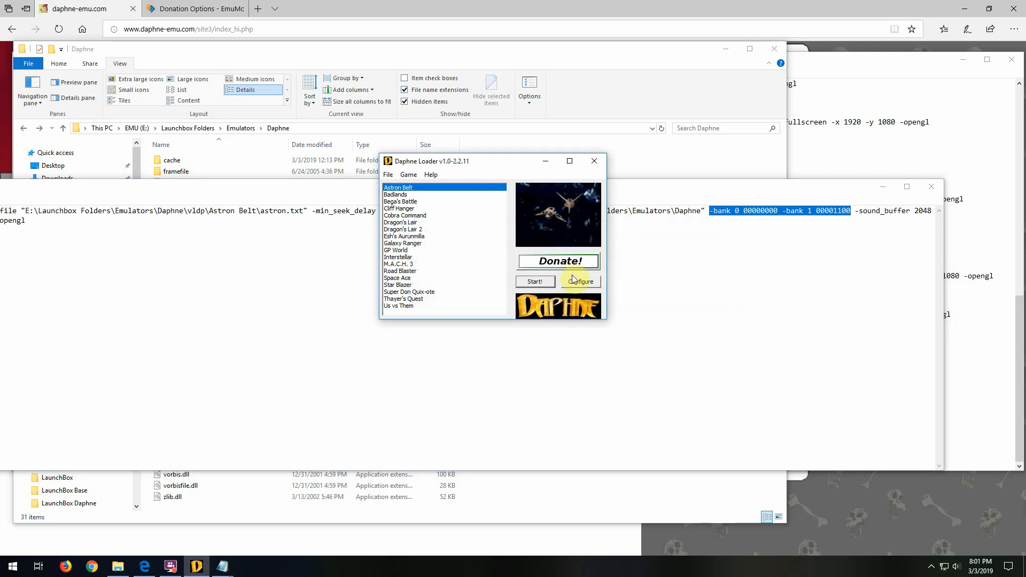
{"action": "left_click", "coordinate": [572, 278]}
{"action": "left_click", "coordinate": [437, 243]}
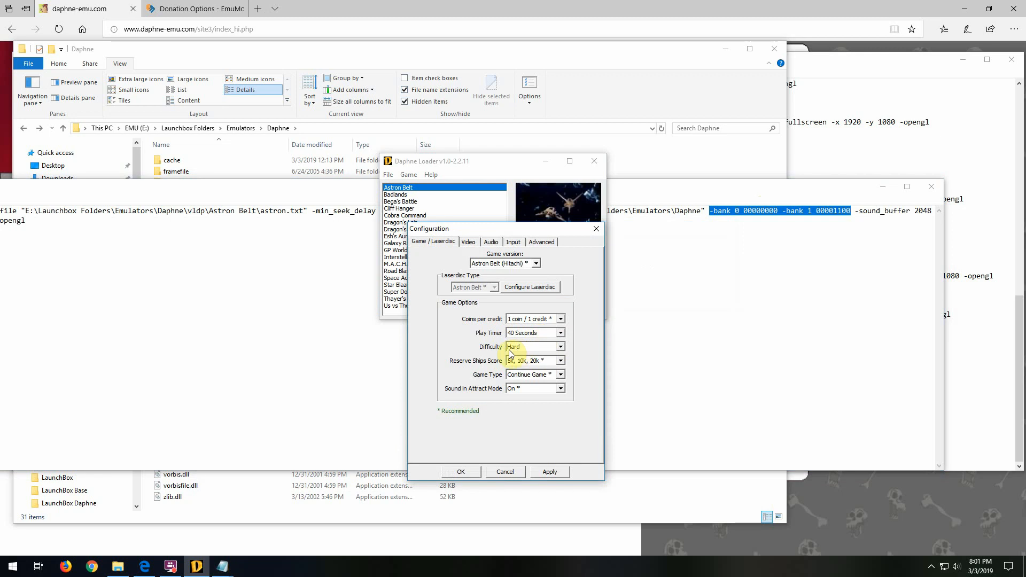
{"action": "left_click", "coordinate": [506, 472]}
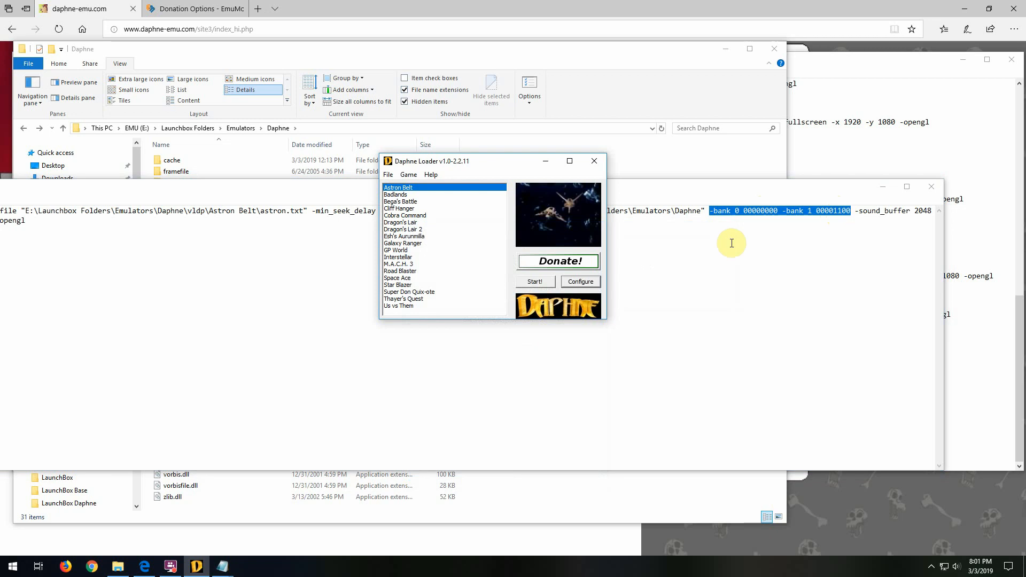
{"action": "left_click", "coordinate": [593, 161]}
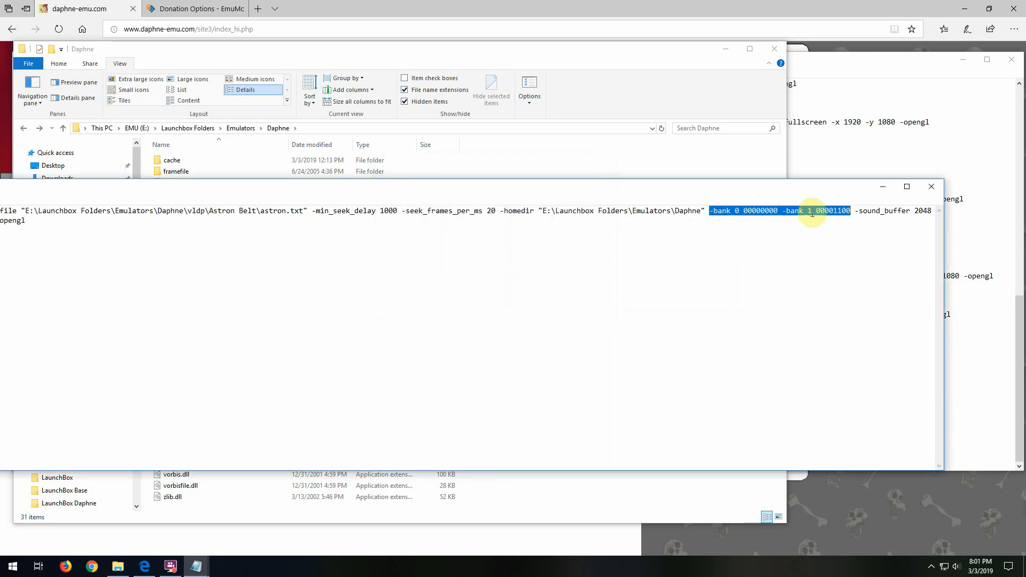
- Examine the sound buffer, fullscreen, resolution and OpenGL arguments, and close the scratch document without saving
{"action": "left_click", "coordinate": [854, 211]}
{"action": "left_click_drag", "start_coordinate": [853, 211], "coordinate": [934, 211]}
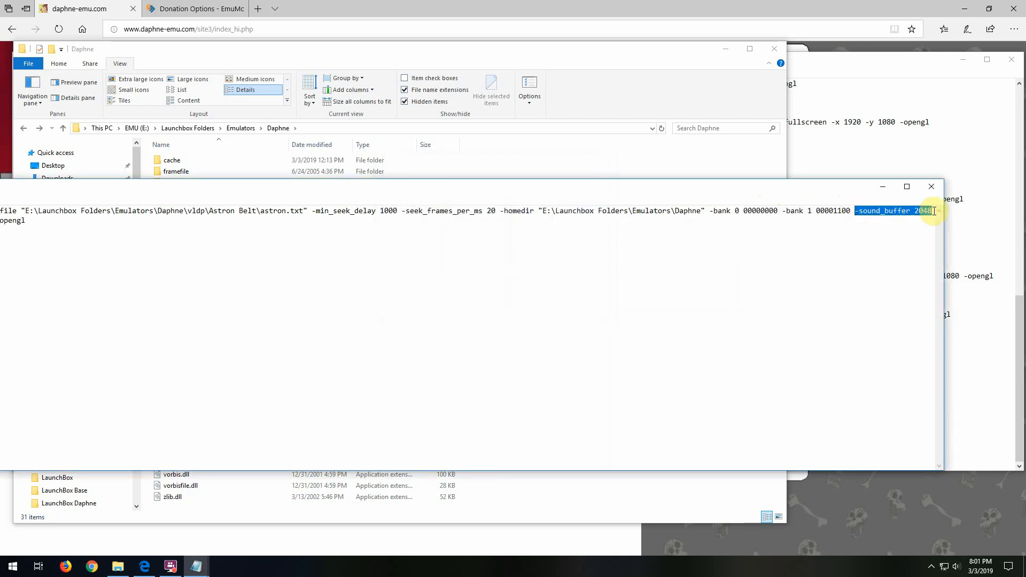
{"action": "left_click_drag", "start_coordinate": [465, 192], "coordinate": [642, 179]}
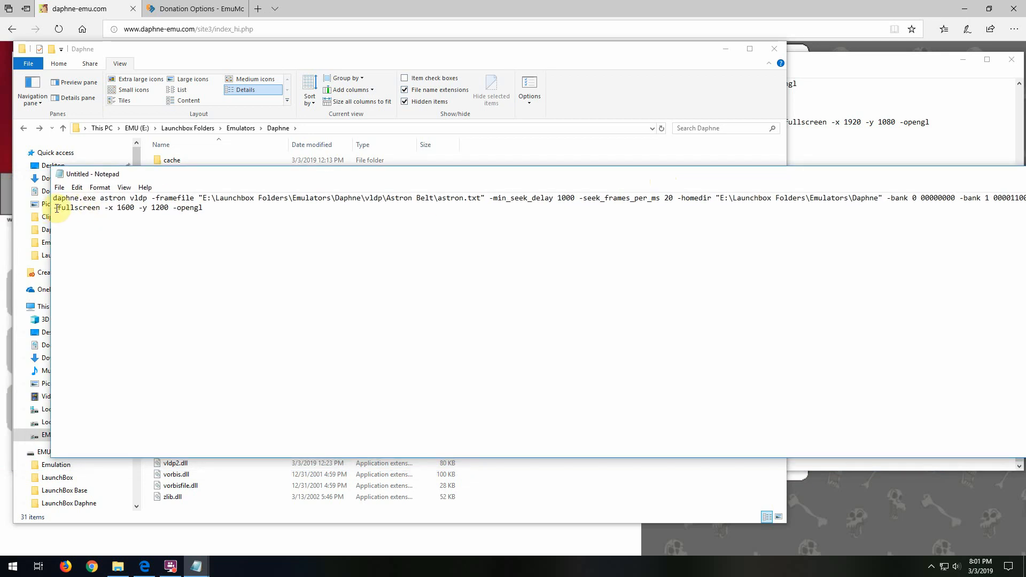
{"action": "left_click_drag", "start_coordinate": [53, 208], "coordinate": [156, 164]}
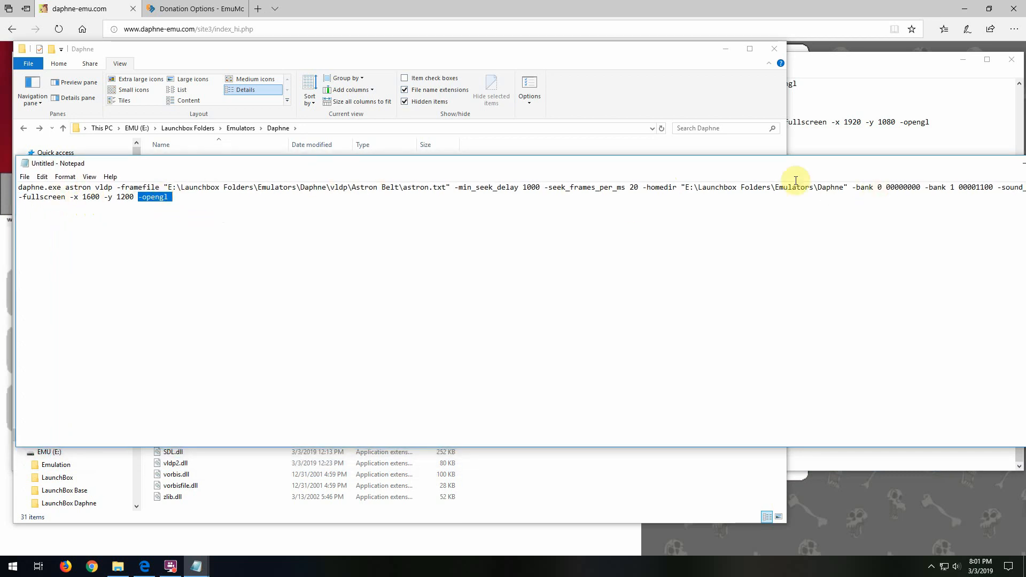
{"action": "key", "text": "alt+F4"}
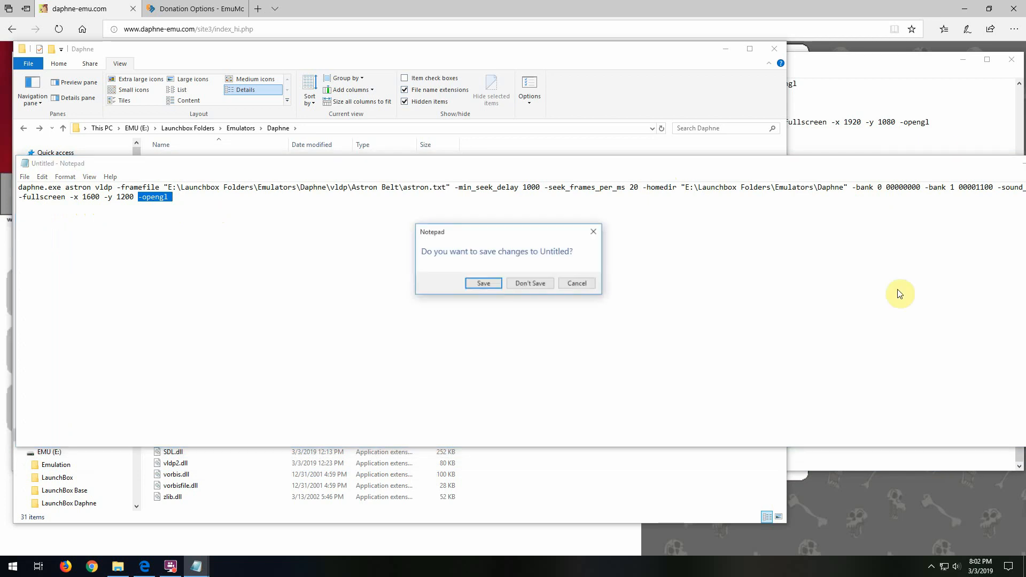
{"action": "left_click", "coordinate": [526, 284]}
- Review the command lines and game name list in Launchbox_Loader.bat, working back to the start of the file
{"action": "left_click", "coordinate": [826, 335]}
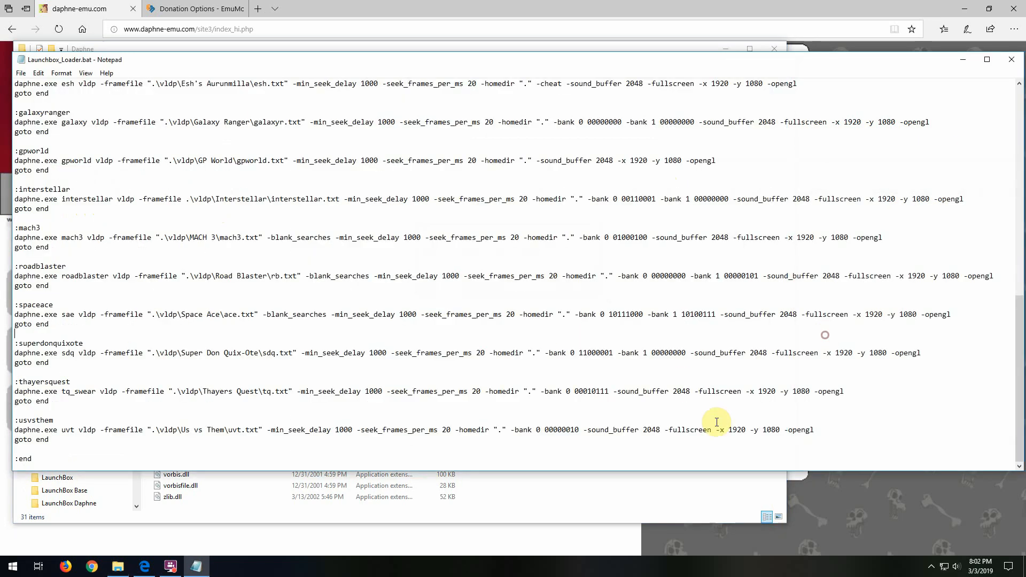
{"action": "scroll", "coordinate": [59, 123], "scroll_direction": "up", "scroll_amount": 2}
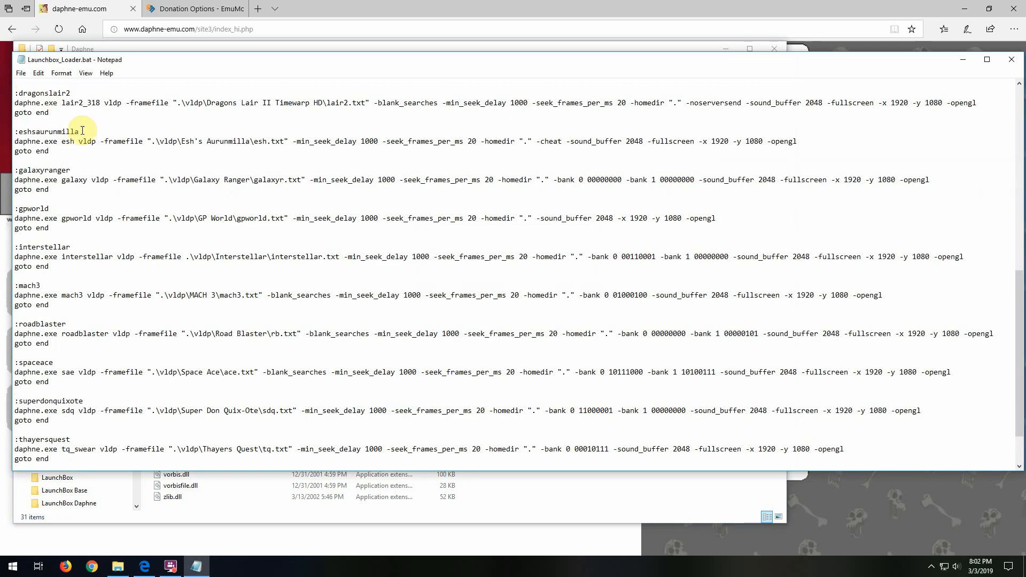
{"action": "scroll", "coordinate": [189, 226], "scroll_direction": "up", "scroll_amount": 8}
{"action": "scroll", "coordinate": [189, 226], "scroll_direction": "up", "scroll_amount": 7}
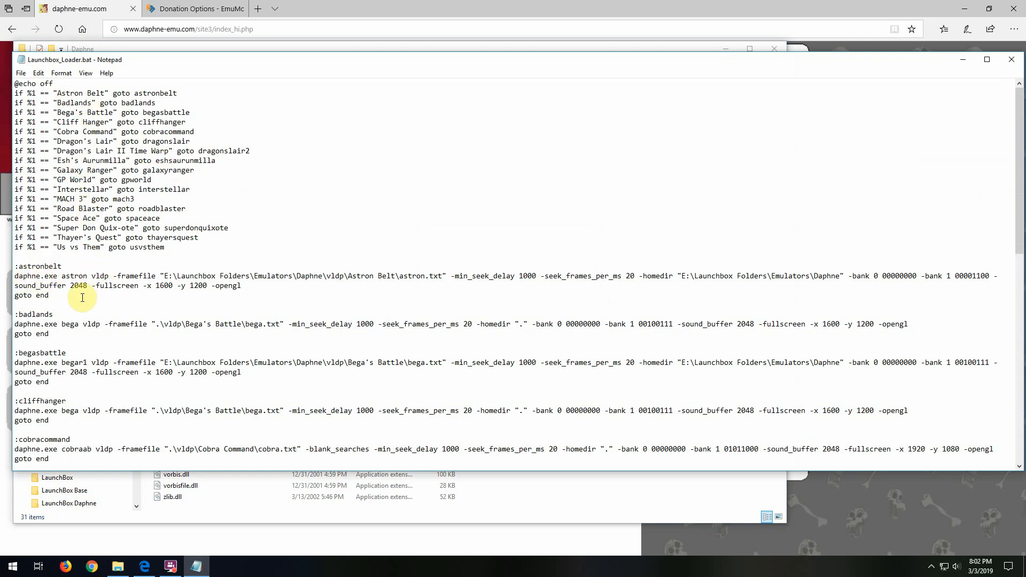
- Create an empty text document in the Launchbox_loaders folder and name it Mortal Kombat with no file extension
{"action": "left_click", "coordinate": [267, 505]}
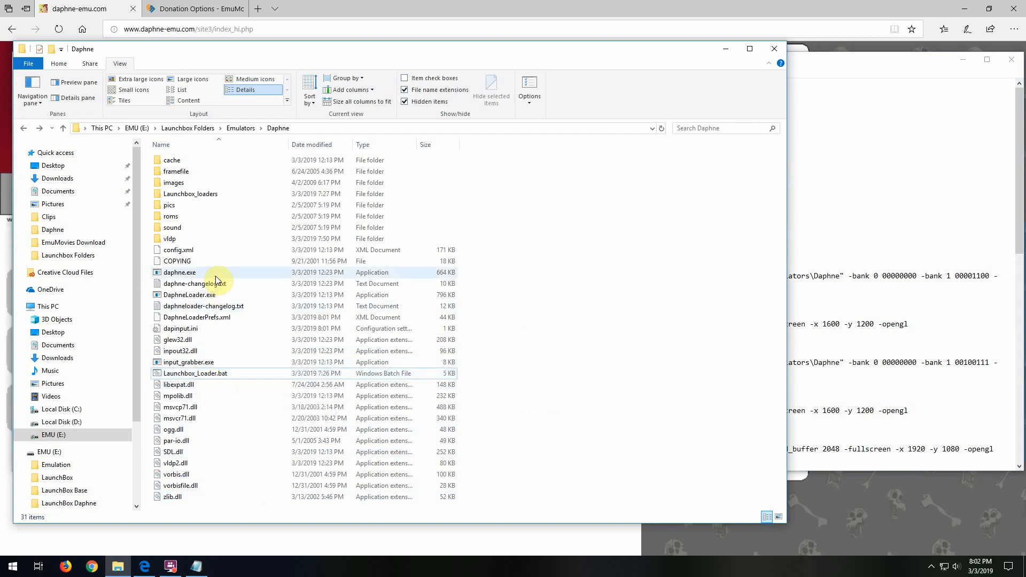
{"action": "double_click", "coordinate": [191, 194]}
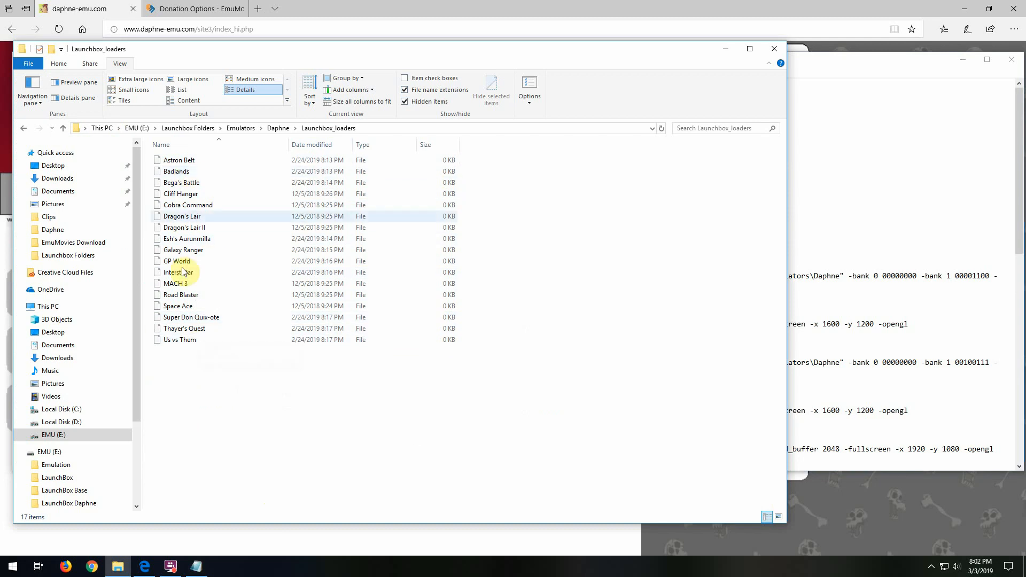
{"action": "right_click", "coordinate": [165, 378]}
{"action": "mouse_move", "coordinate": [201, 509]}
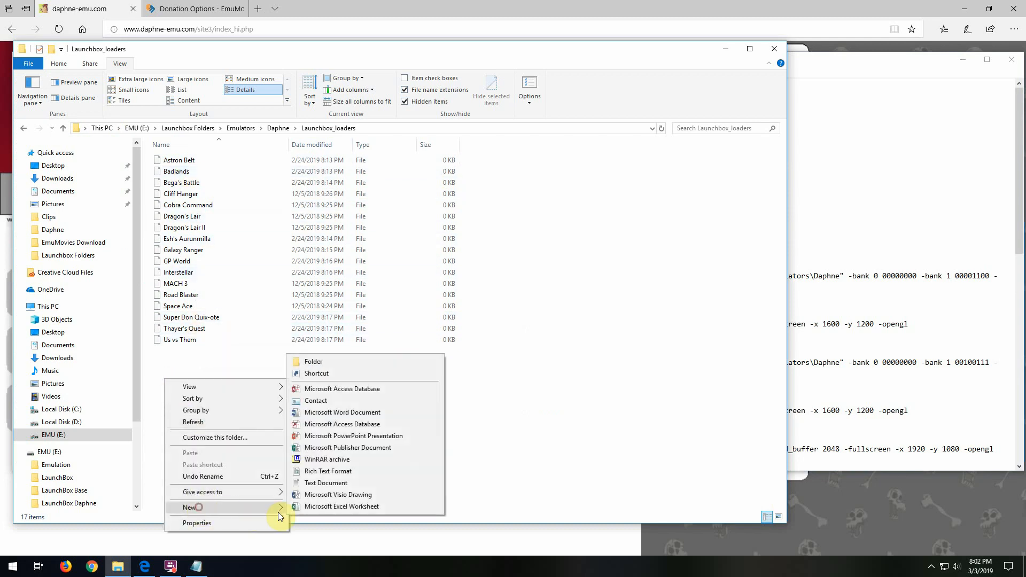
{"action": "left_click", "coordinate": [324, 483]}
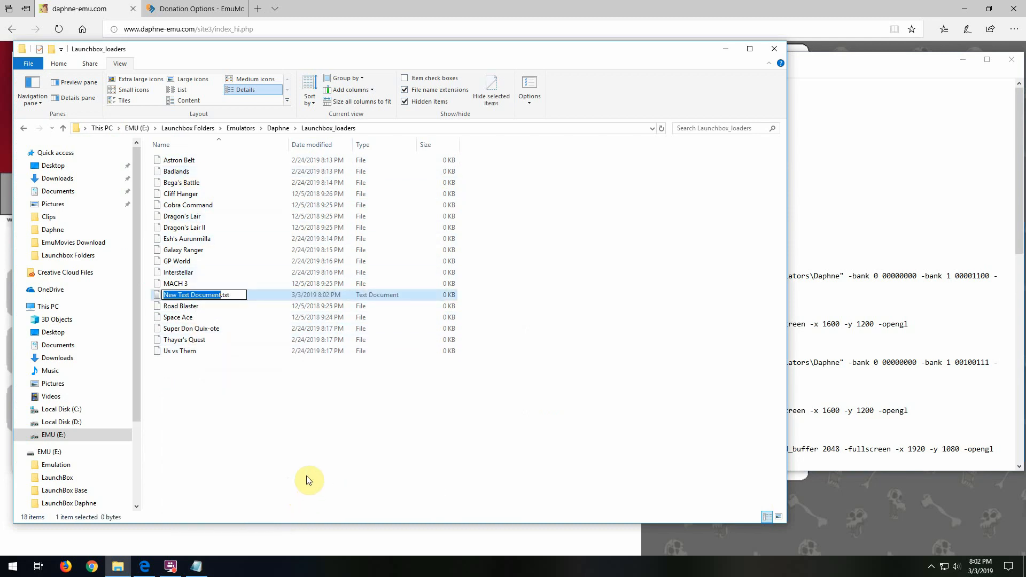
{"action": "type", "text": "Mortal Kombat"}
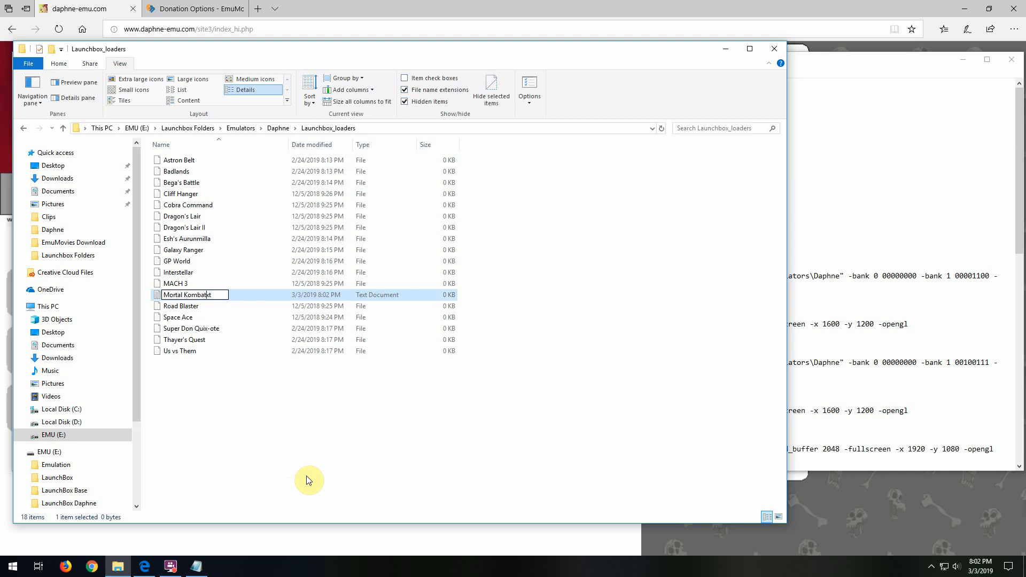
{"action": "key", "text": "Return"}
{"action": "key", "text": "Return"}
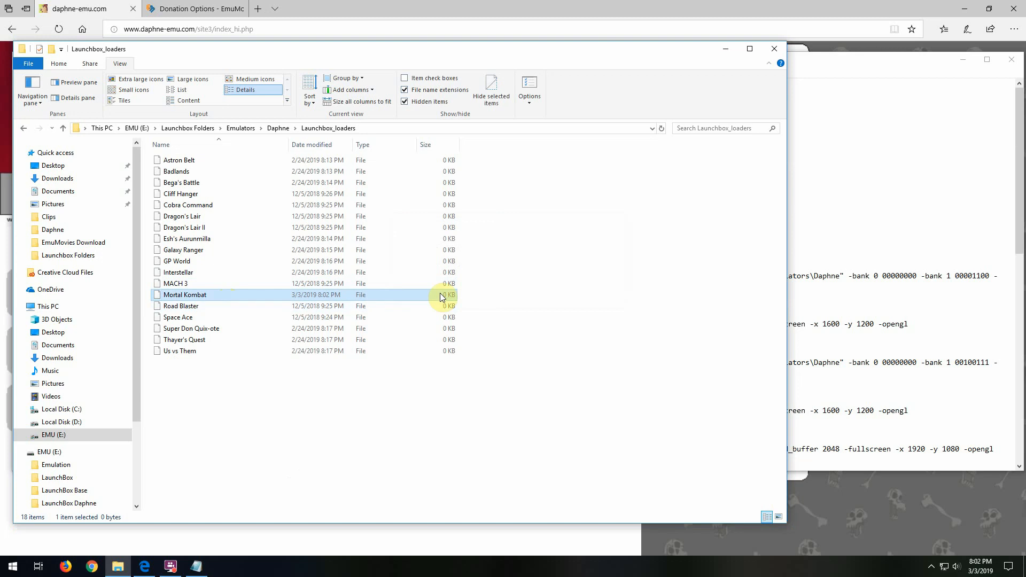
- Delete the Mortal Kombat file from the Launchbox_loaders folder and return to the parent Daphne folder
{"action": "right_click", "coordinate": [195, 295]}
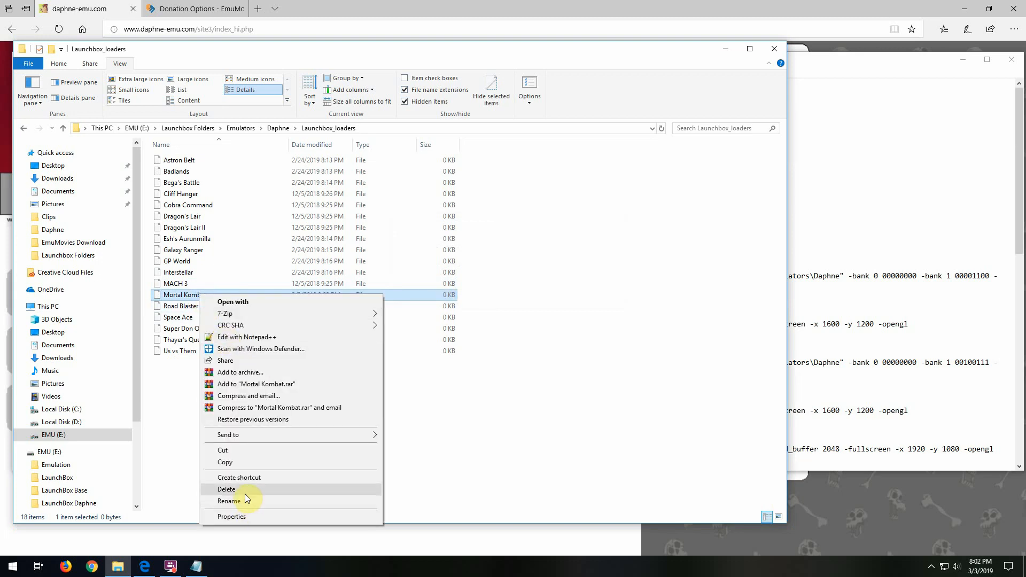
{"action": "left_click", "coordinate": [245, 492]}
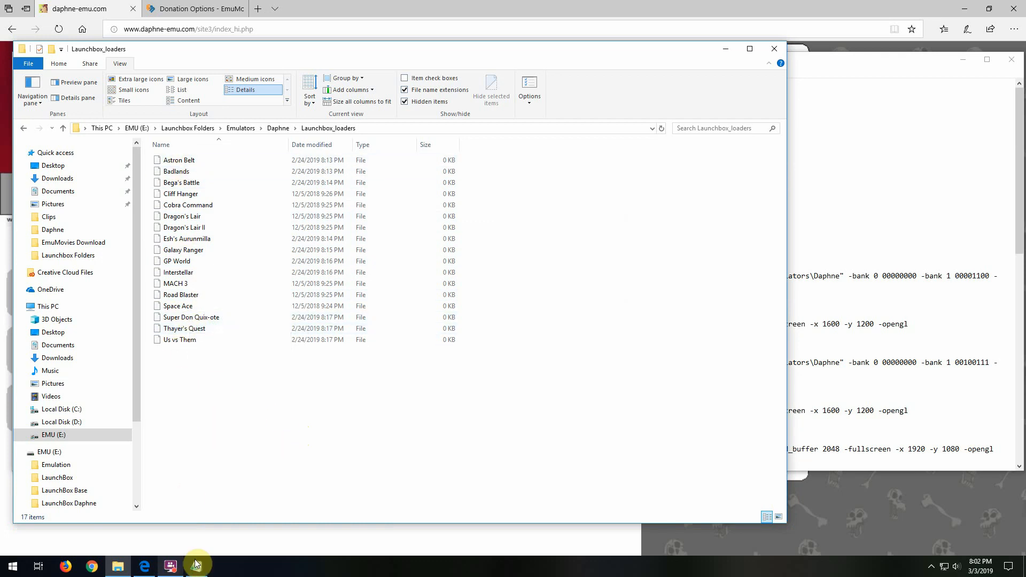
{"action": "left_click", "coordinate": [24, 129]}
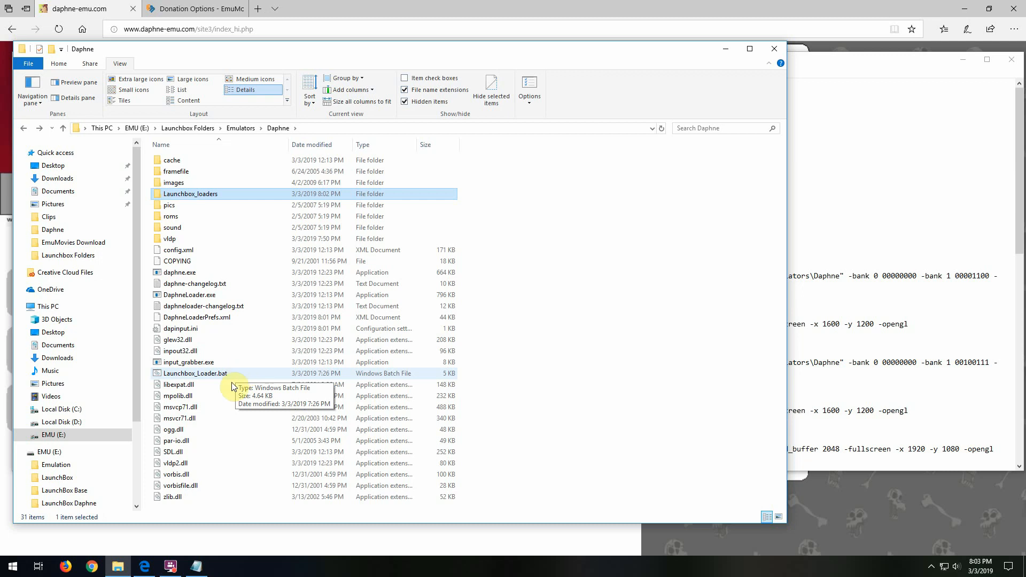
- In Launchbox_Loader.bat, replace the daphne.exe command line under :badlands with a copy of the full-path command line from :begasbattle
{"action": "left_click", "coordinate": [872, 301]}
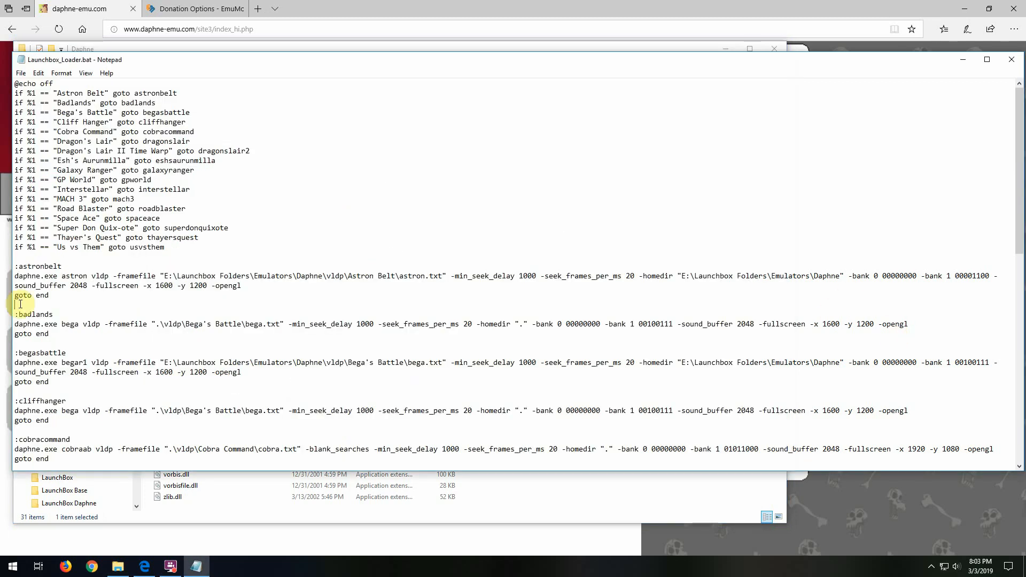
{"action": "scroll", "coordinate": [257, 262], "scroll_direction": "down", "scroll_amount": 2}
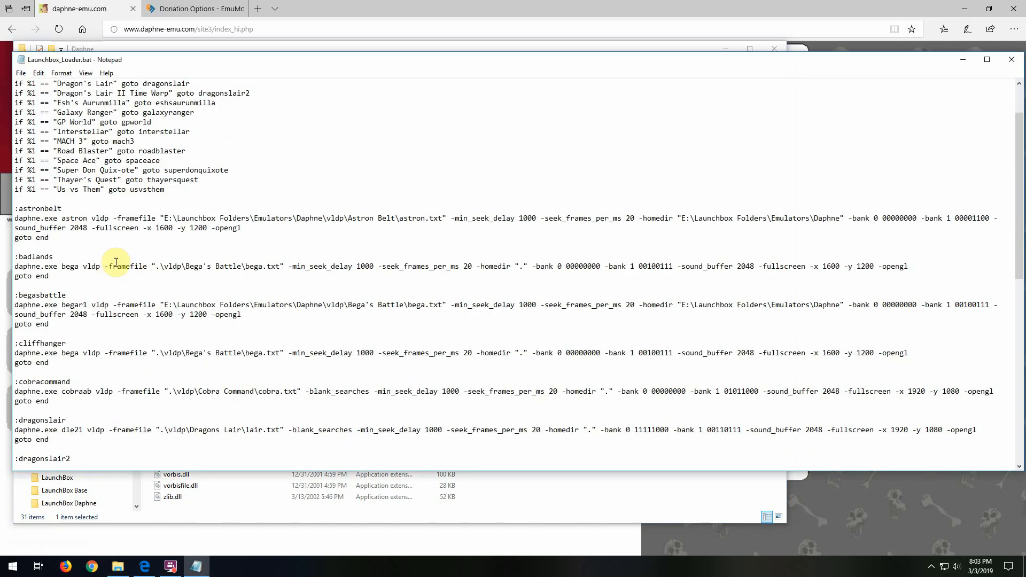
{"action": "scroll", "coordinate": [133, 327], "scroll_direction": "up", "scroll_amount": 2}
{"action": "scroll", "coordinate": [104, 362], "scroll_direction": "down", "scroll_amount": 2}
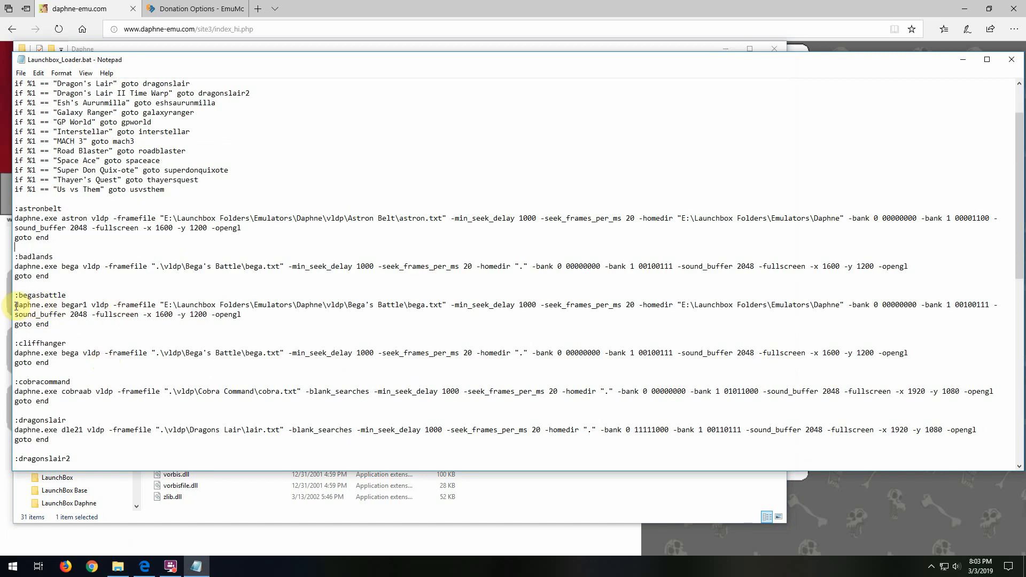
{"action": "left_click_drag", "start_coordinate": [16, 306], "coordinate": [255, 315]}
{"action": "key", "text": "ctrl+c"}
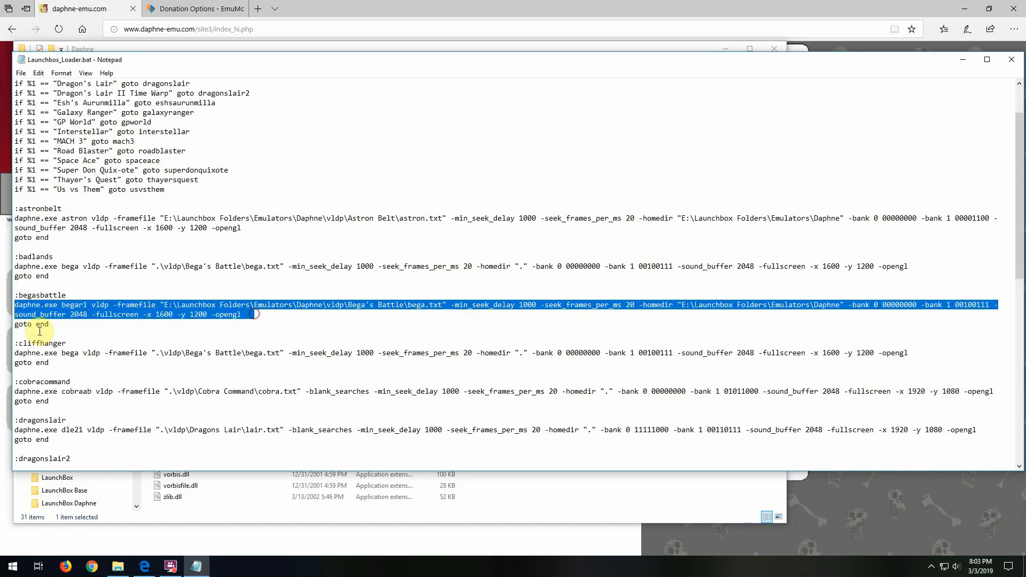
{"action": "scroll", "coordinate": [88, 276], "scroll_direction": "up", "scroll_amount": 2}
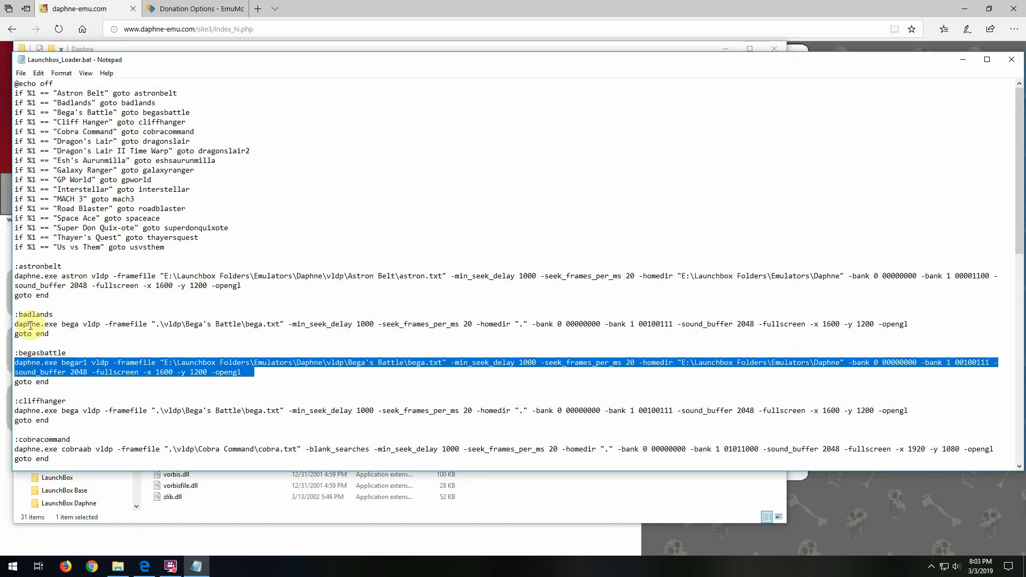
{"action": "left_click_drag", "start_coordinate": [15, 325], "coordinate": [916, 321]}
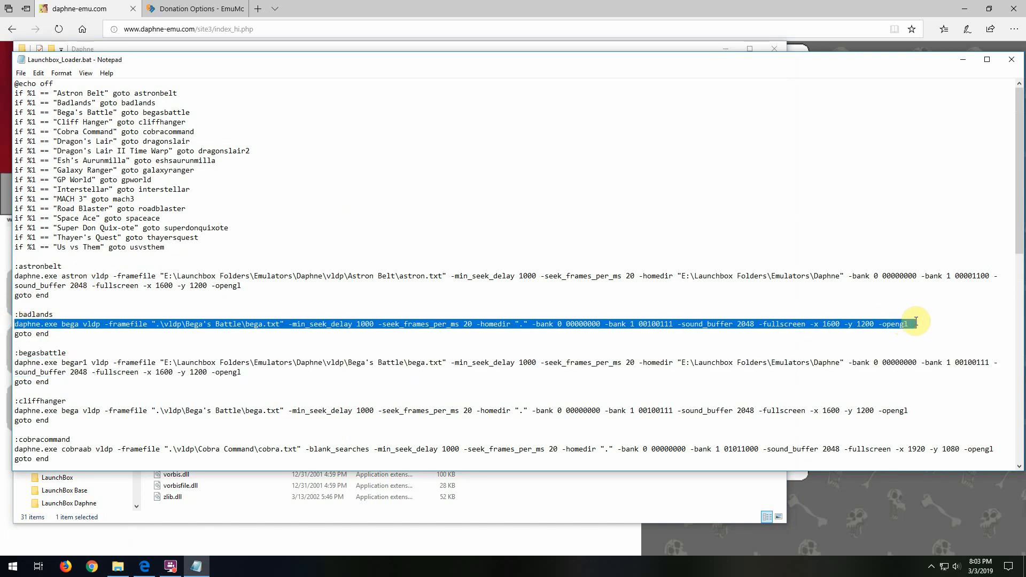
{"action": "key", "text": "ctrl+v"}
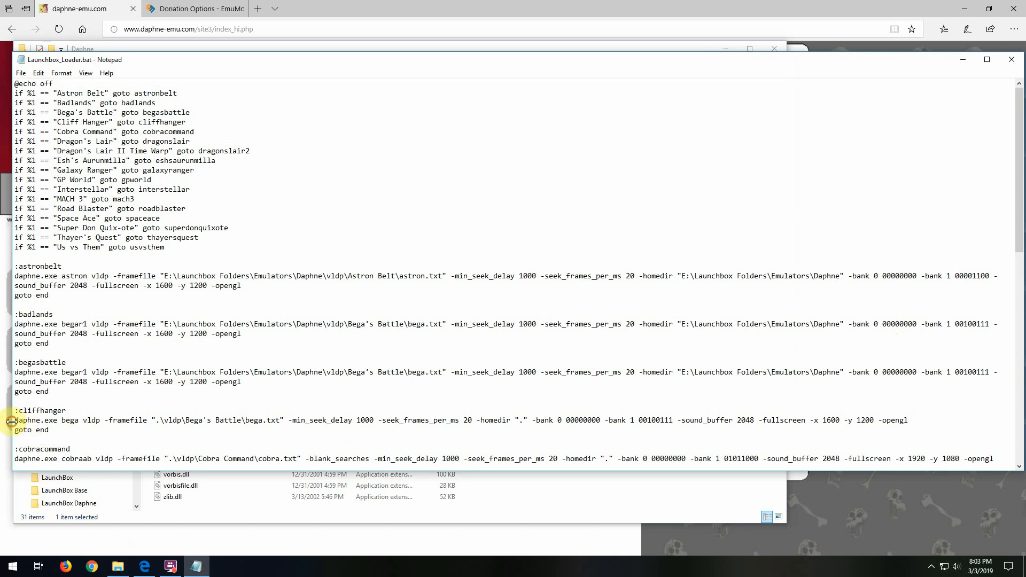
- Replace the daphne.exe command under :cliffhanger with the copied begar1 command that uses the E:\Launchbox Folders\Emulators\Daphne paths
{"action": "left_click_drag", "start_coordinate": [50, 423], "coordinate": [924, 421]}
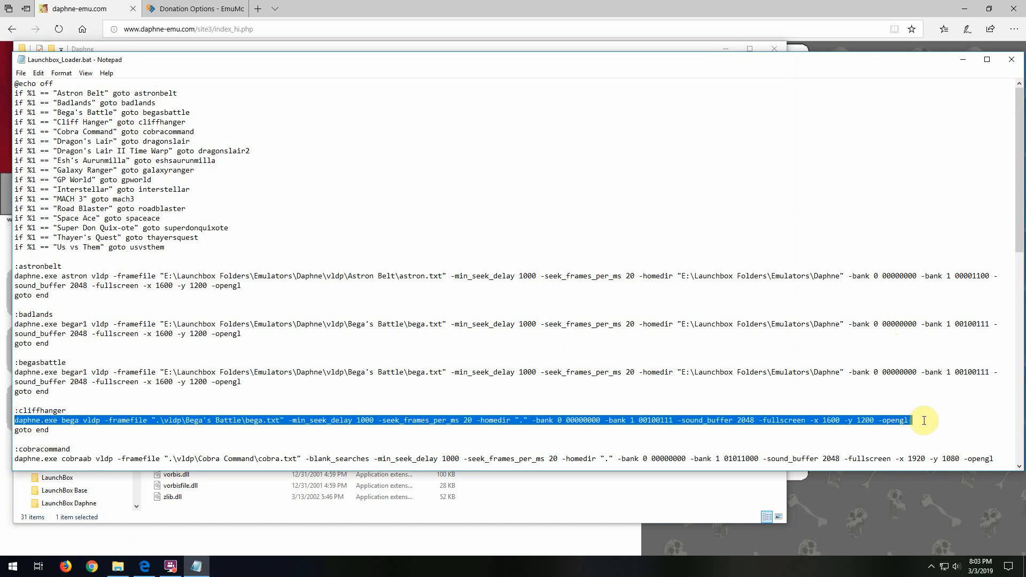
{"action": "key", "text": "ctrl+v"}
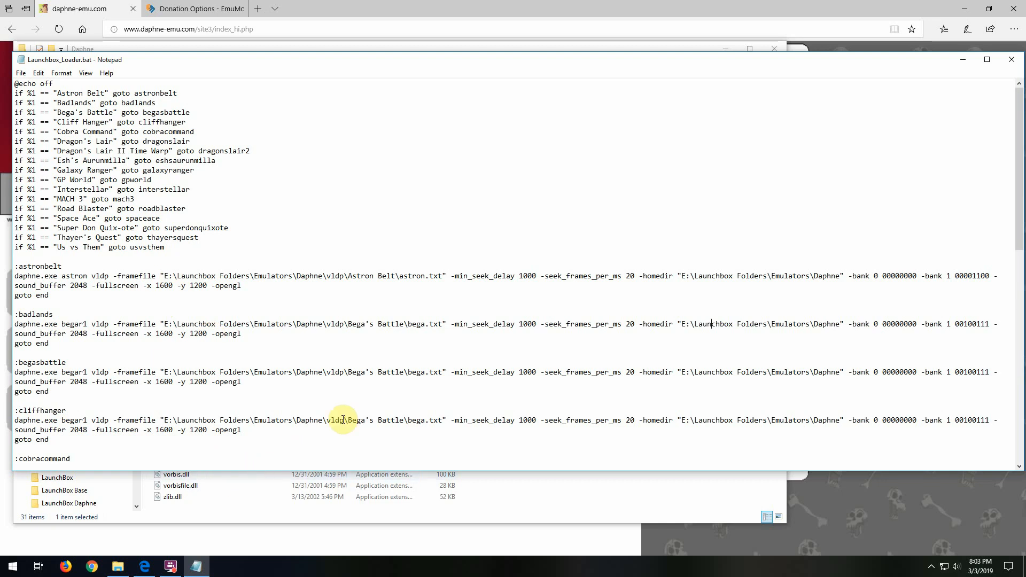
- Copy the path E:\Launchbox Folders\Emulators\Daphne from the framefile argument of the :astronbelt command
{"action": "left_click_drag", "start_coordinate": [164, 278], "coordinate": [367, 285]}
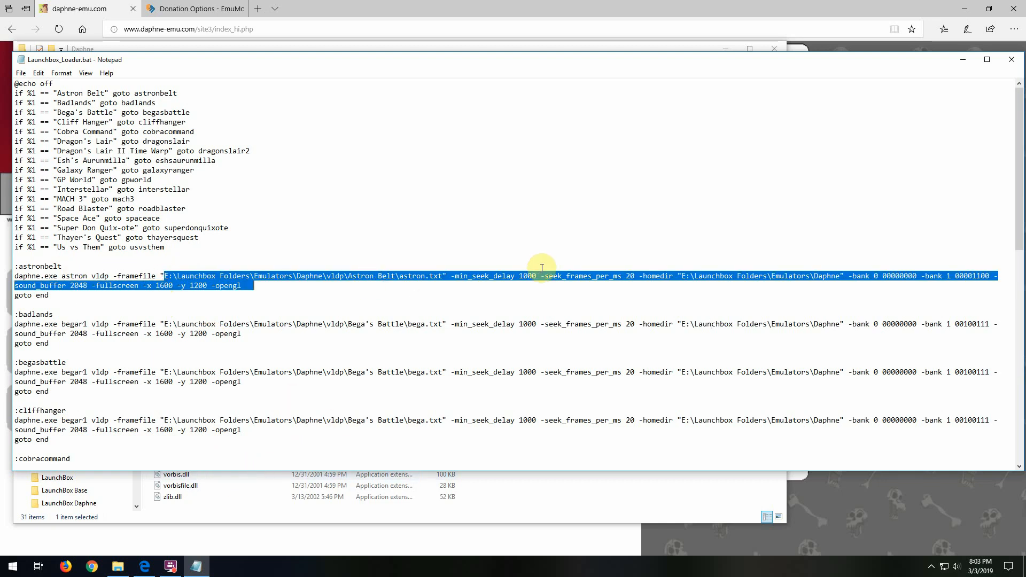
{"action": "left_click", "coordinate": [544, 274]}
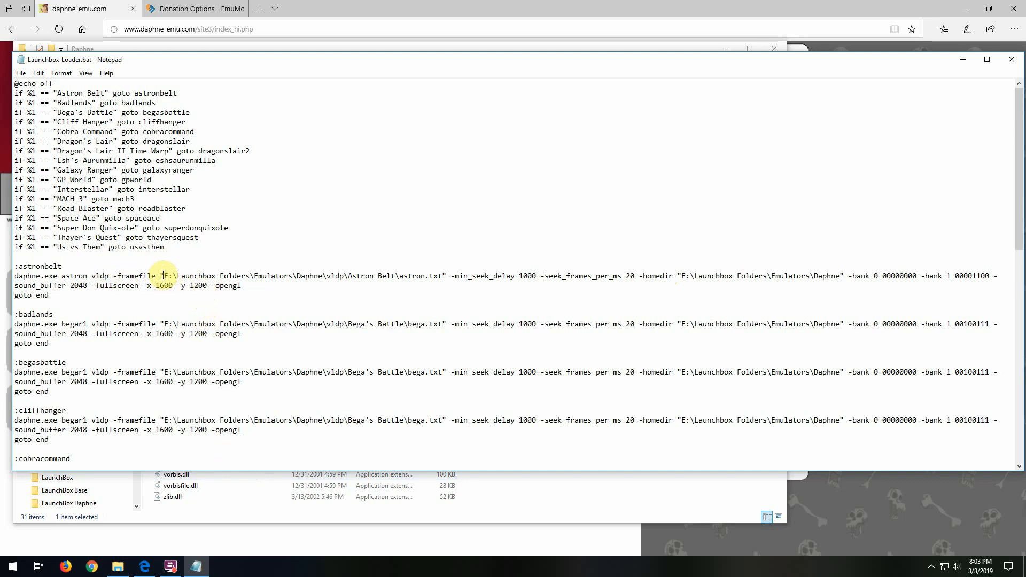
{"action": "left_click_drag", "start_coordinate": [165, 277], "coordinate": [319, 276]}
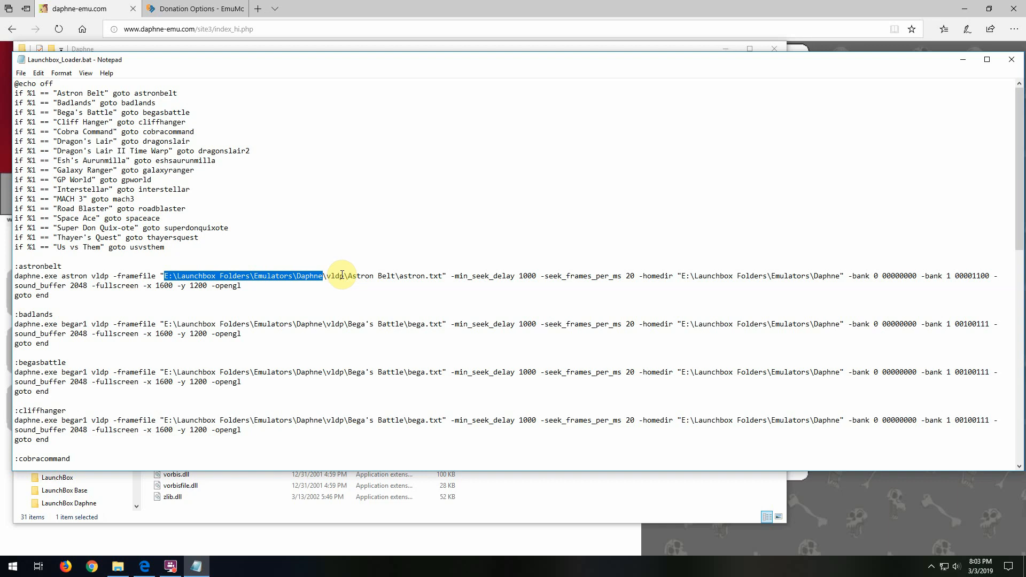
{"action": "right_click", "coordinate": [294, 272]}
{"action": "left_click", "coordinate": [313, 299]}
{"action": "left_click", "coordinate": [351, 276]}
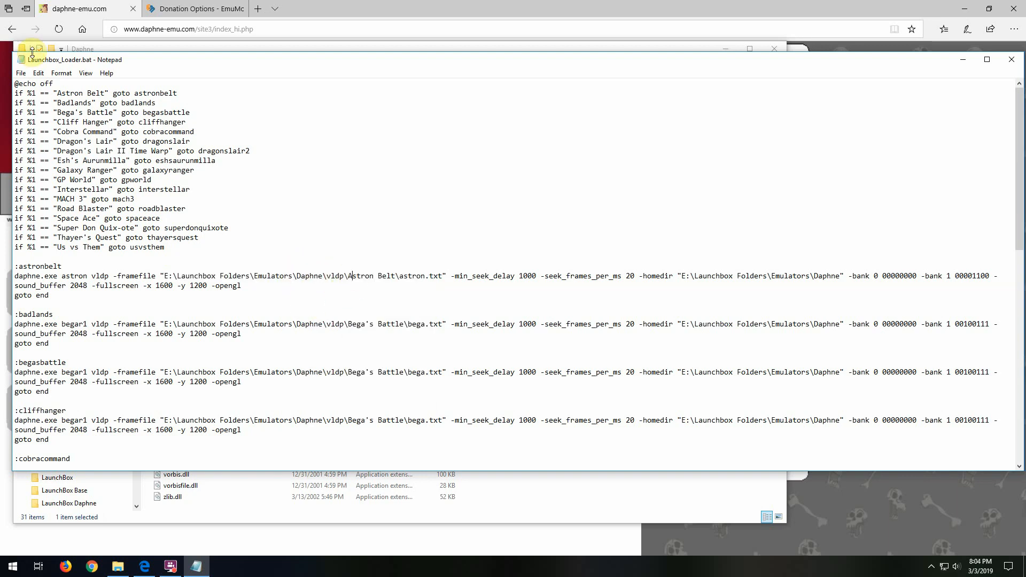
- Replace every occurrence of E:\Launchbox Folders\Emulators\Daphne in the batch file with a single period
{"action": "left_click", "coordinate": [41, 73]}
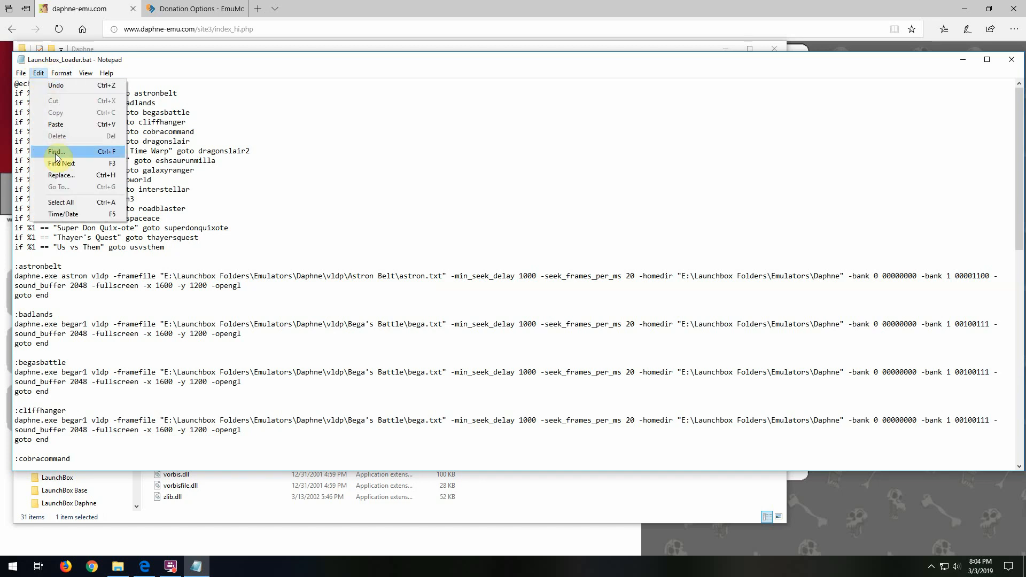
{"action": "left_click", "coordinate": [57, 175]}
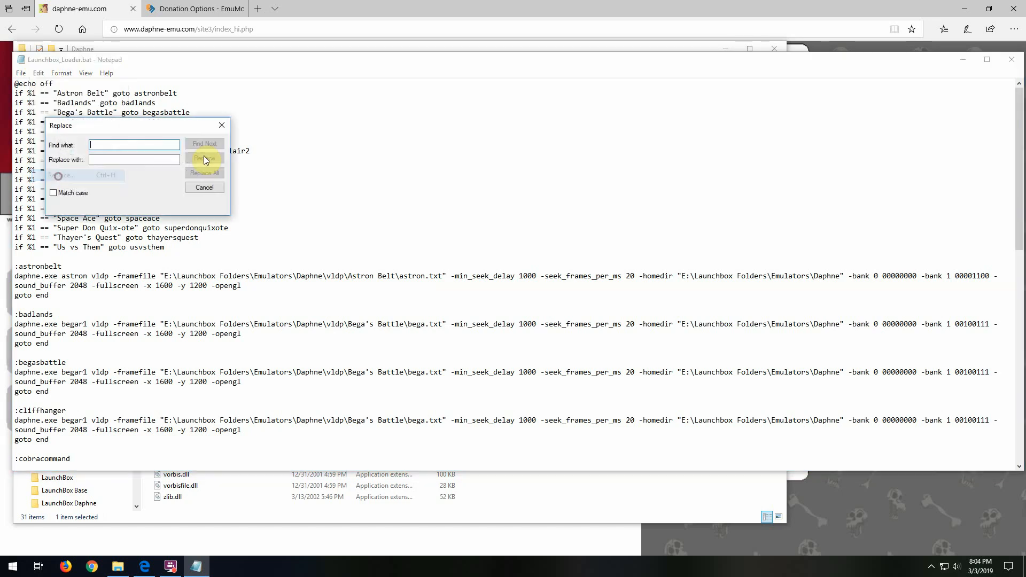
{"action": "right_click", "coordinate": [155, 143]}
{"action": "left_click", "coordinate": [182, 186]}
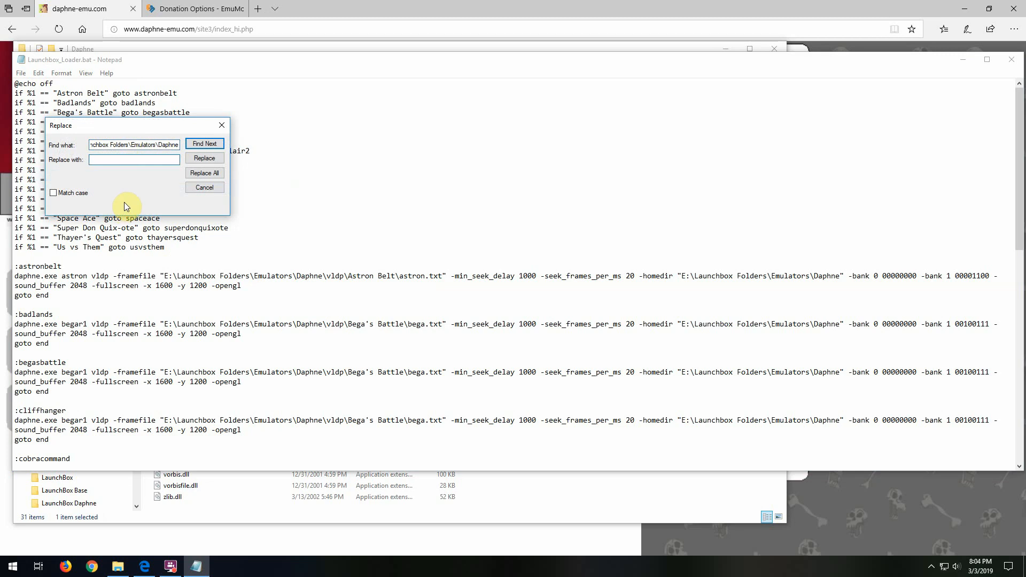
{"action": "left_click", "coordinate": [200, 174]}
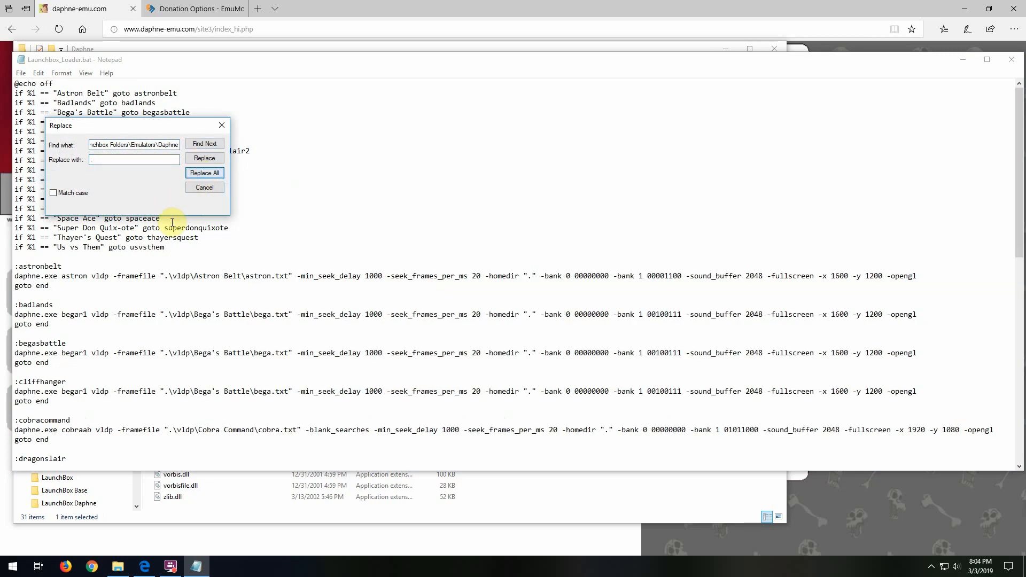
{"action": "left_click", "coordinate": [221, 125]}
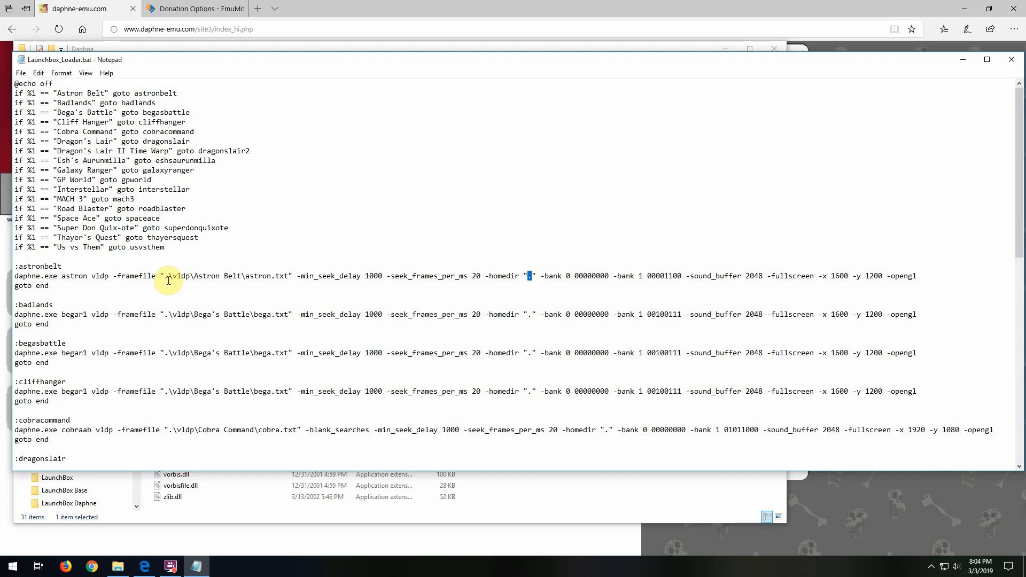
- Save Launchbox_Loader.bat and close it
{"action": "left_click", "coordinate": [227, 276]}
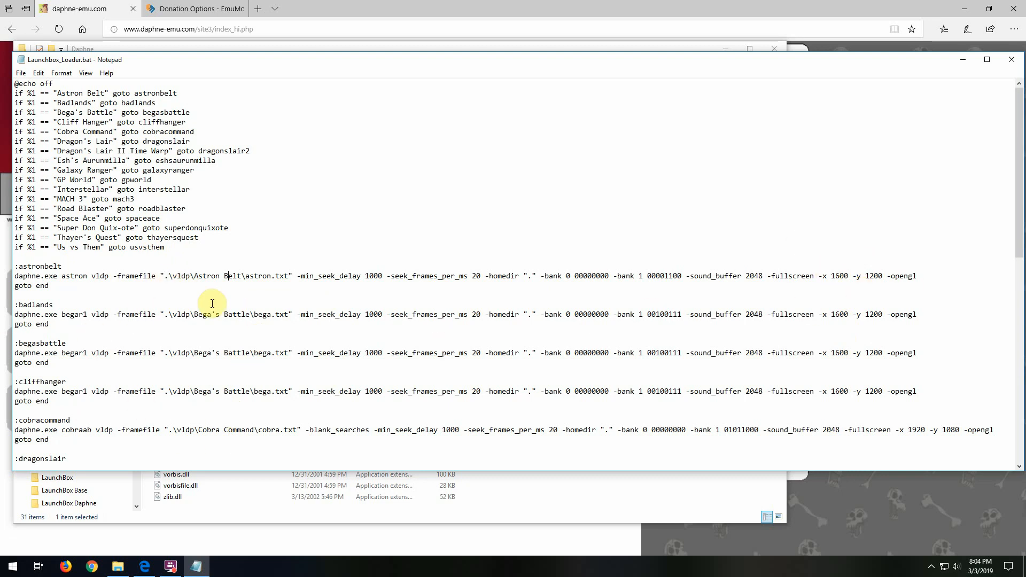
{"action": "left_click", "coordinate": [21, 73]}
{"action": "left_click", "coordinate": [33, 107]}
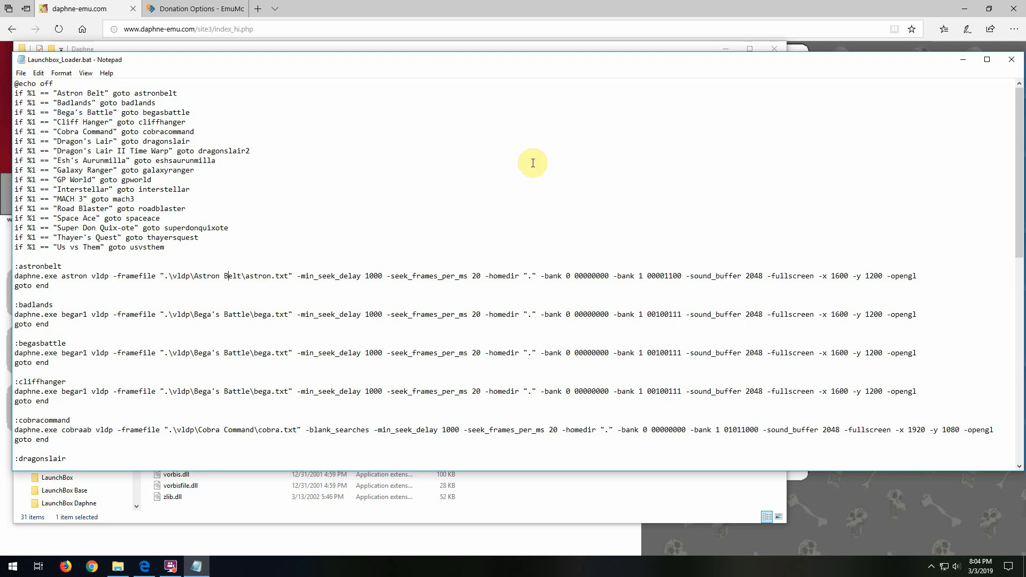
{"action": "left_click", "coordinate": [1014, 60]}
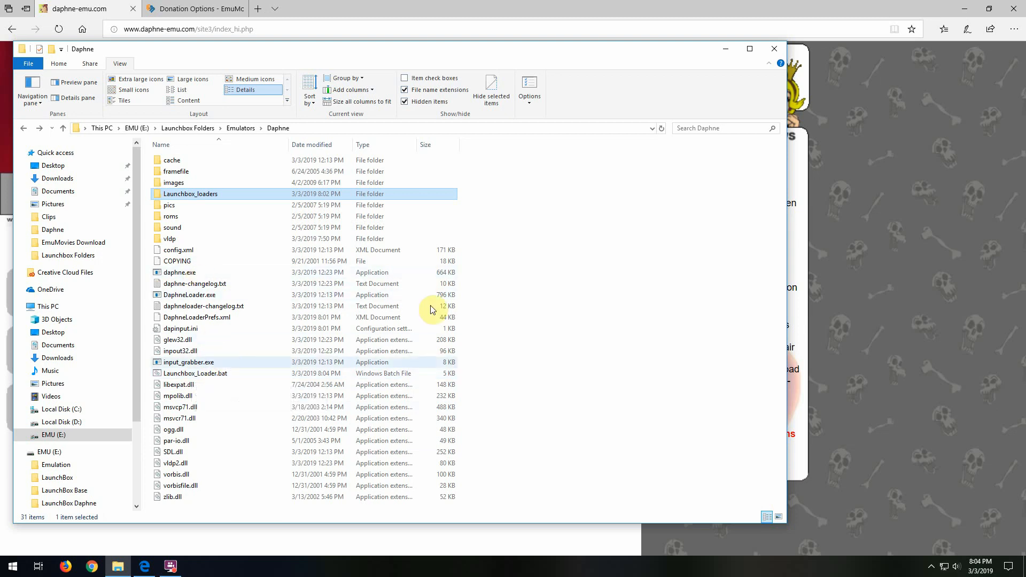
- Check the Daphne folder inside Emulators and copy the whole Emulators folder from E:\Launchbox Folders
{"action": "left_click", "coordinate": [671, 192]}
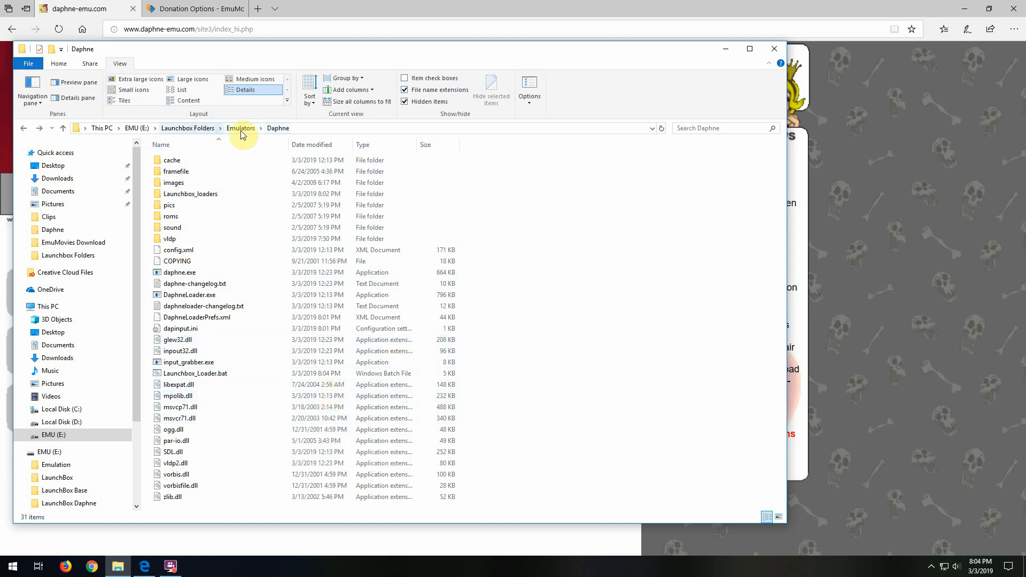
{"action": "left_click", "coordinate": [214, 132]}
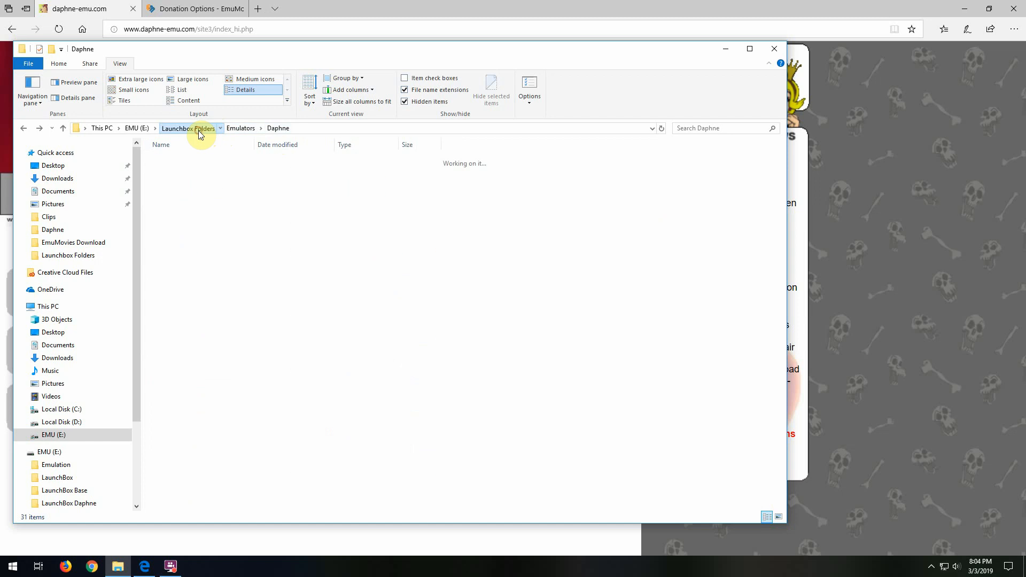
{"action": "left_click", "coordinate": [177, 161]}
{"action": "double_click", "coordinate": [177, 161]}
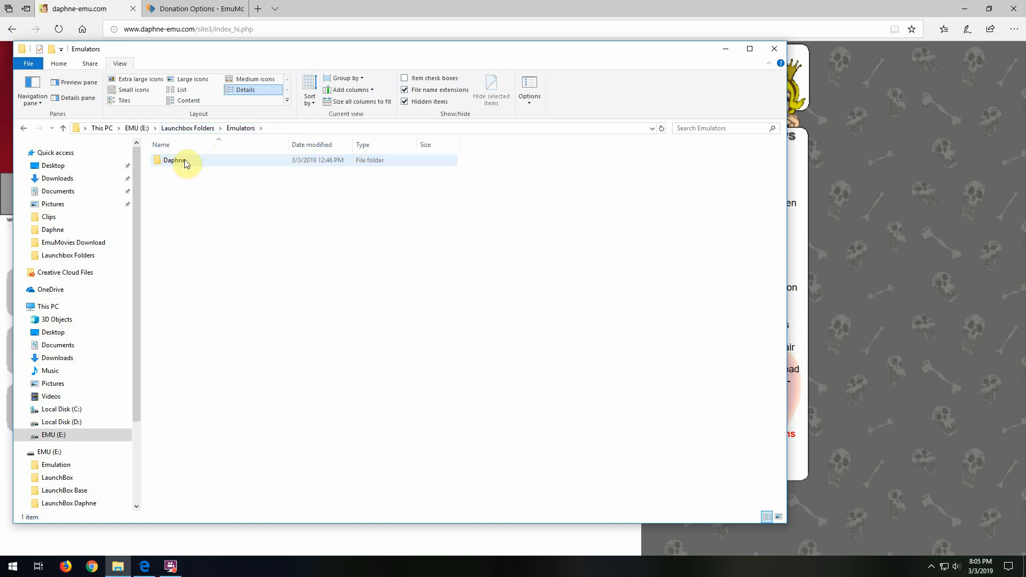
{"action": "double_click", "coordinate": [179, 160]}
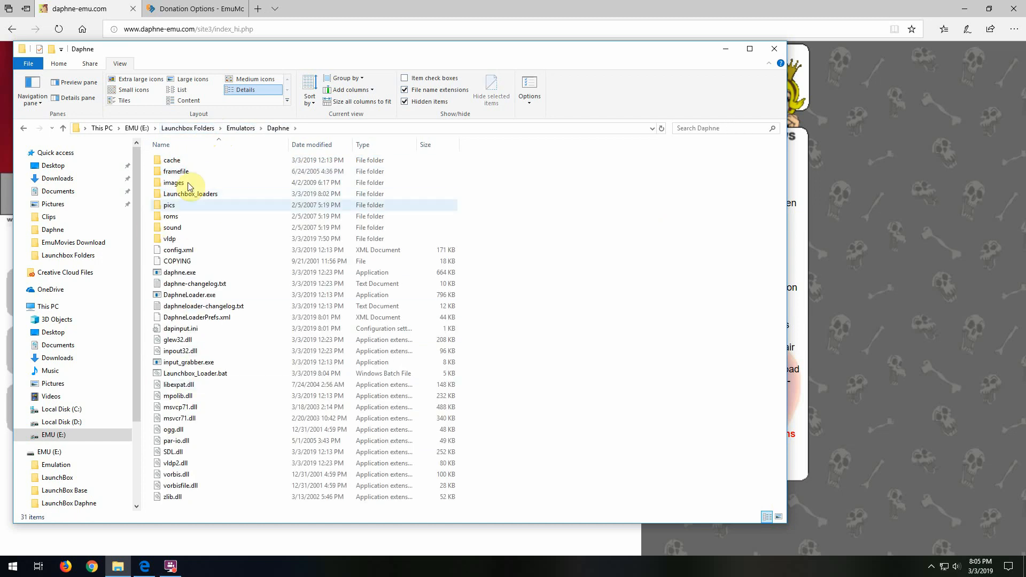
{"action": "left_click", "coordinate": [189, 128]}
{"action": "right_click", "coordinate": [178, 162]}
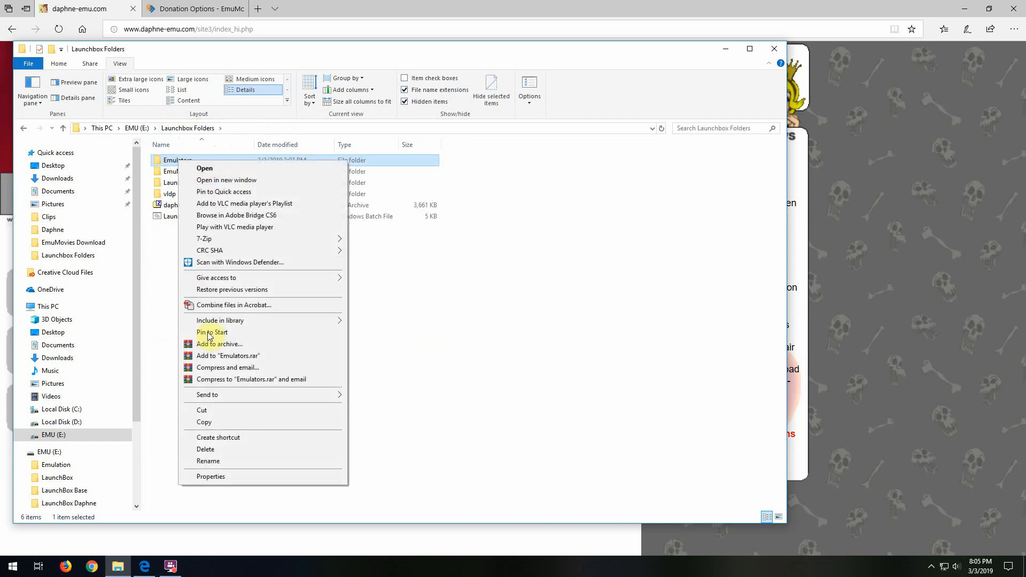
{"action": "left_click", "coordinate": [205, 421]}
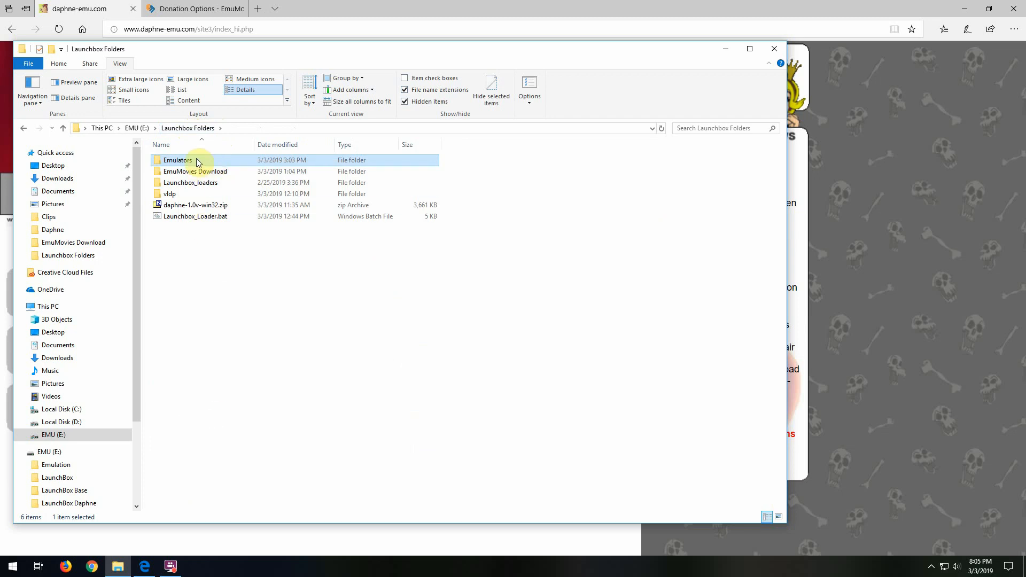
- Paste the copied Emulators folder into E:\LaunchBox Daphne, refresh the listing and check the folder's contents
{"action": "left_click", "coordinate": [137, 130]}
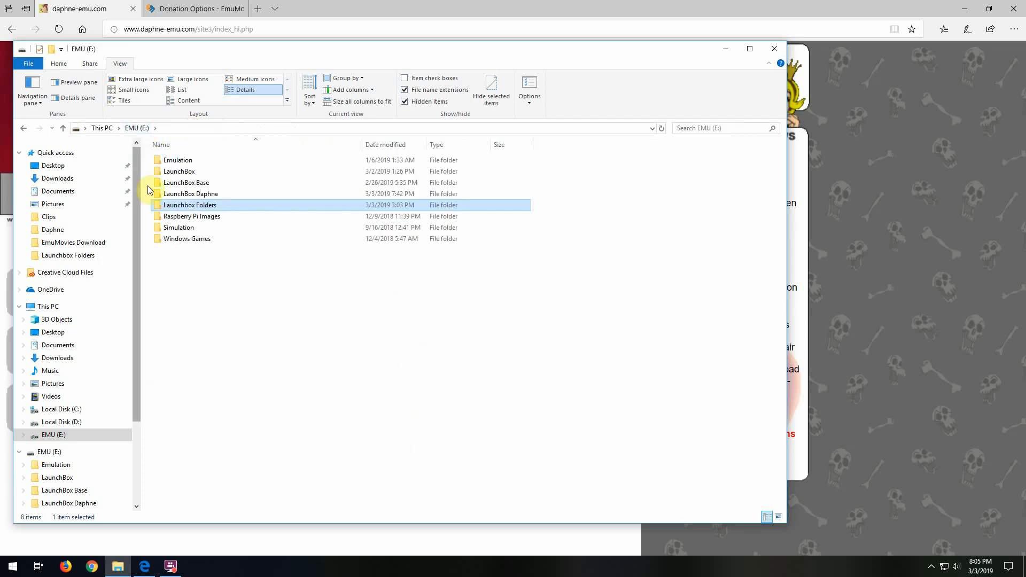
{"action": "double_click", "coordinate": [203, 193]}
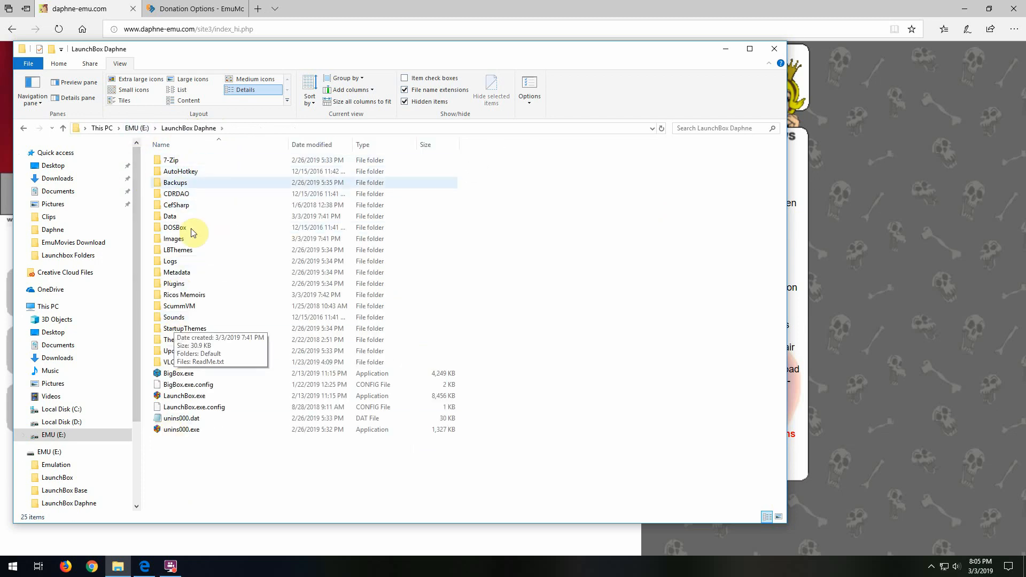
{"action": "right_click", "coordinate": [171, 462]}
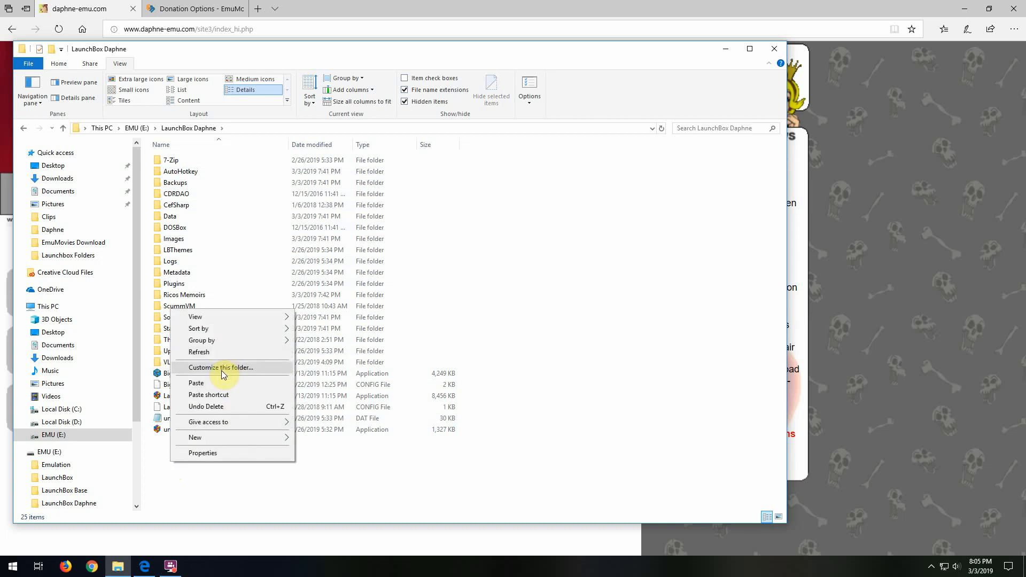
{"action": "left_click", "coordinate": [222, 382]}
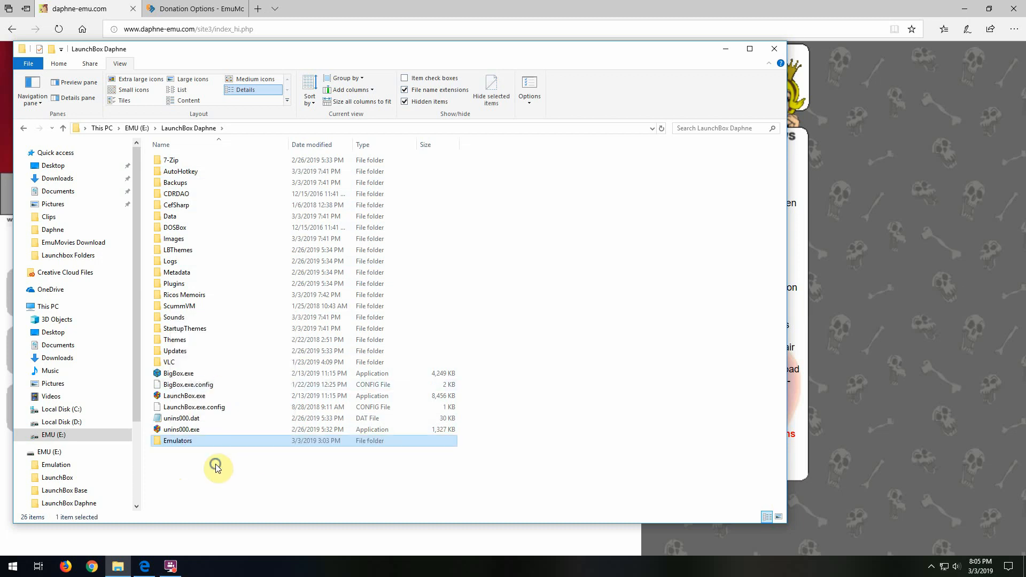
{"action": "right_click", "coordinate": [216, 468]}
{"action": "left_click", "coordinate": [278, 354]}
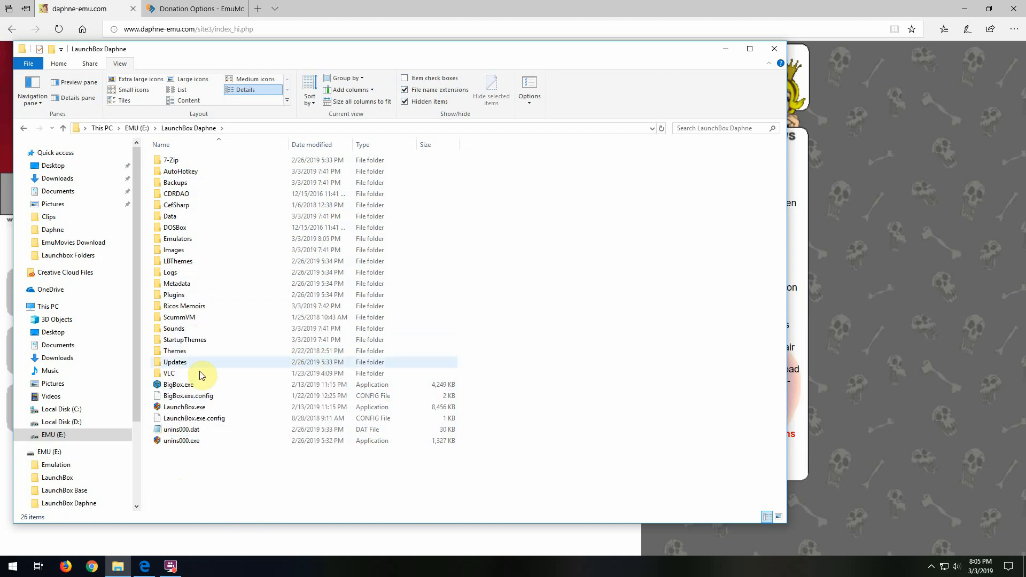
{"action": "double_click", "coordinate": [188, 238]}
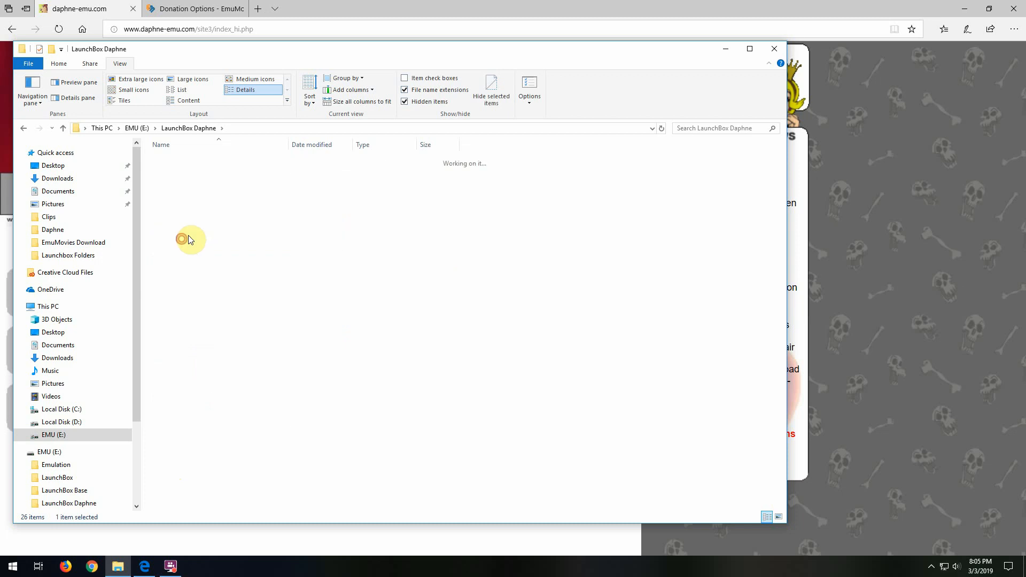
{"action": "key", "text": "alt+Left"}
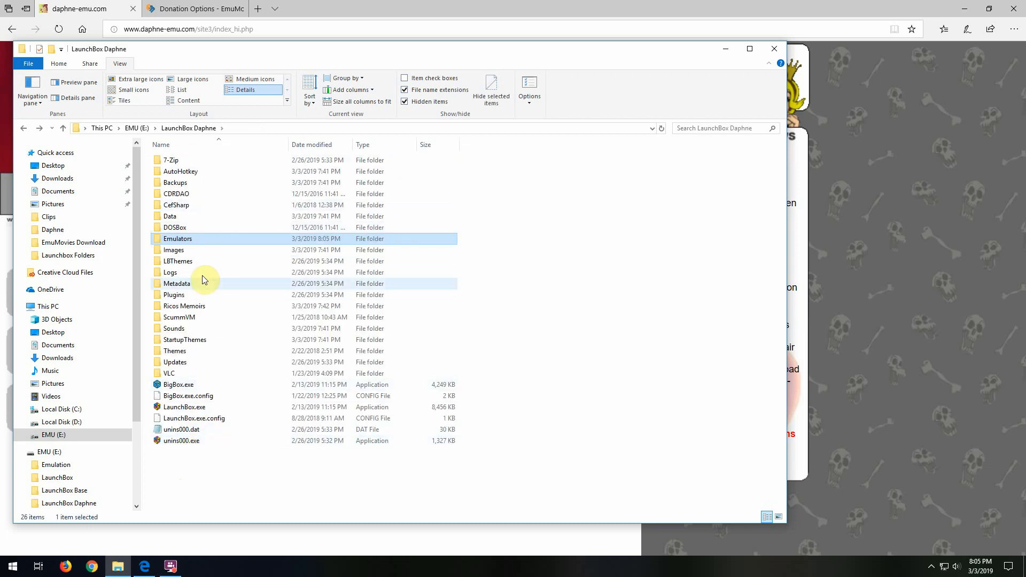
- Launch LaunchBox.exe from the LaunchBox Daphne folder, dismiss its welcome screen permanently for this version and close the Add Games wizard
{"action": "left_click", "coordinate": [184, 407]}
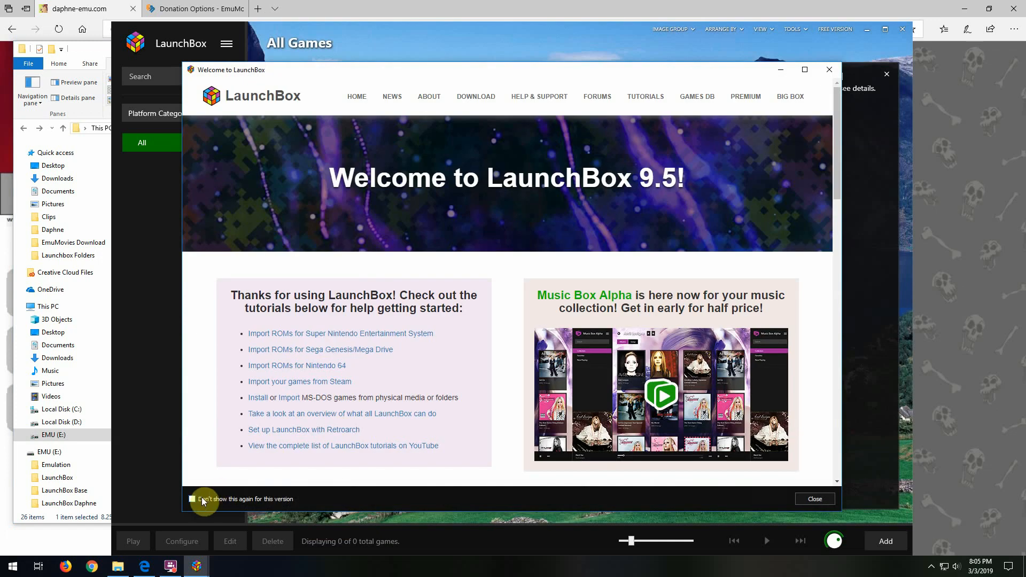
{"action": "left_click", "coordinate": [202, 499]}
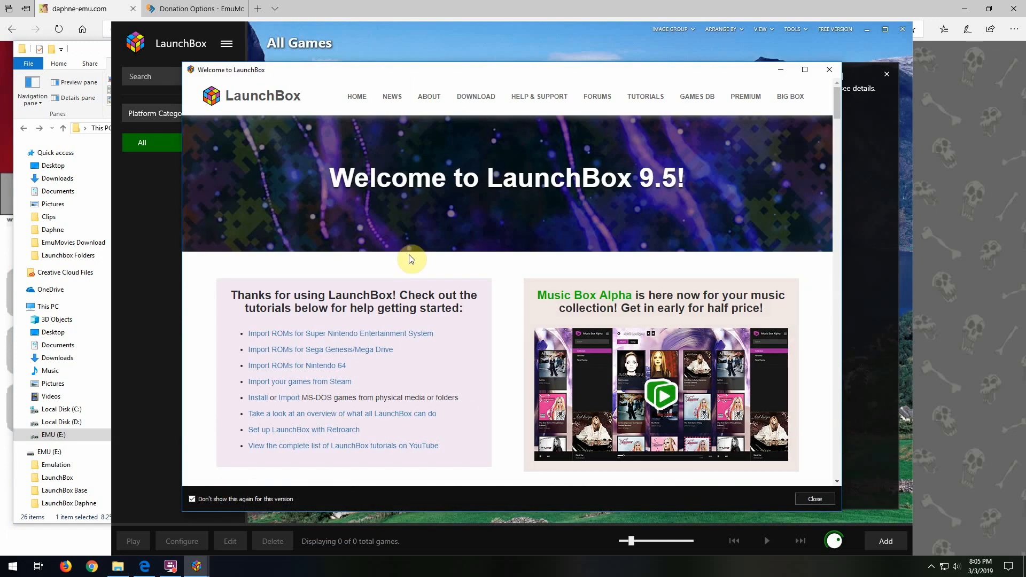
{"action": "left_click", "coordinate": [808, 498]}
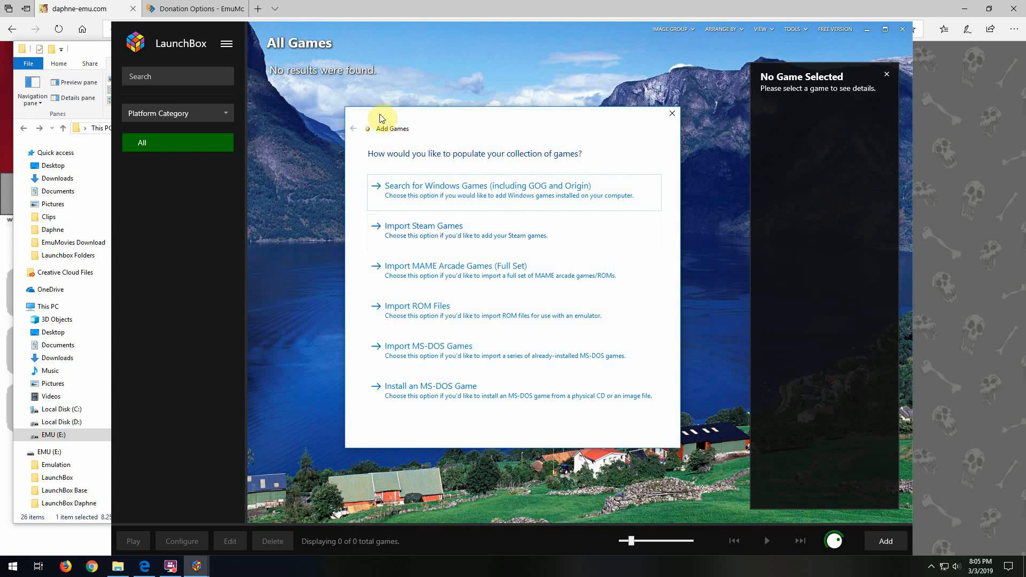
{"action": "left_click", "coordinate": [672, 113]}
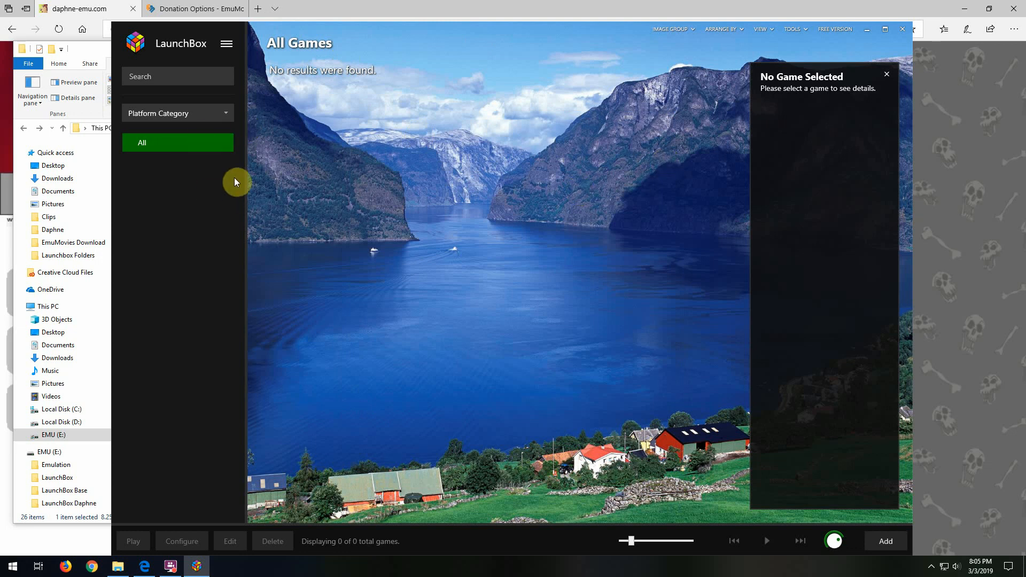
- Set the sidebar to group the games by Platform
{"action": "left_click", "coordinate": [217, 119]}
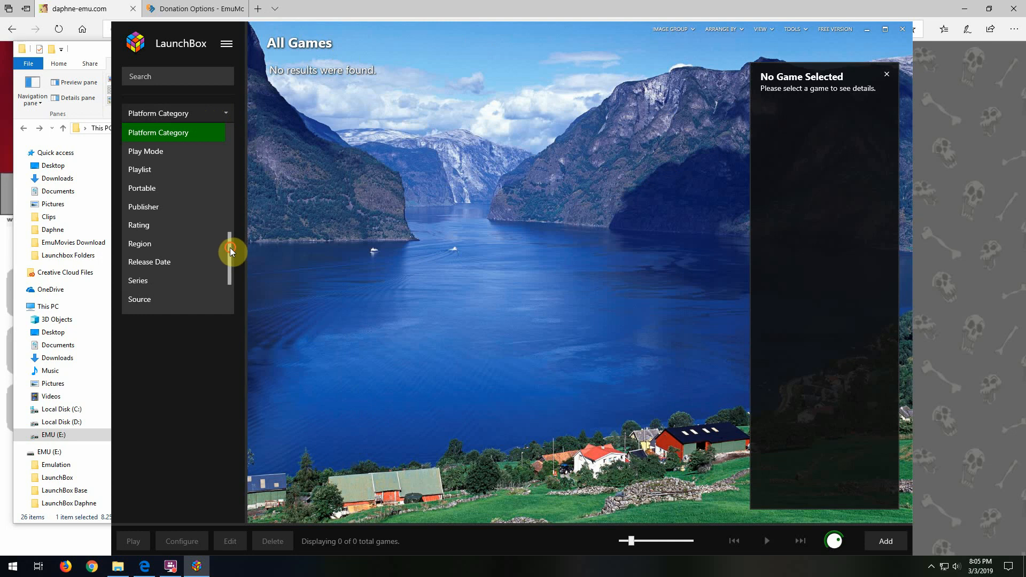
{"action": "left_click_drag", "start_coordinate": [231, 252], "coordinate": [228, 229]}
{"action": "left_click", "coordinate": [154, 152]}
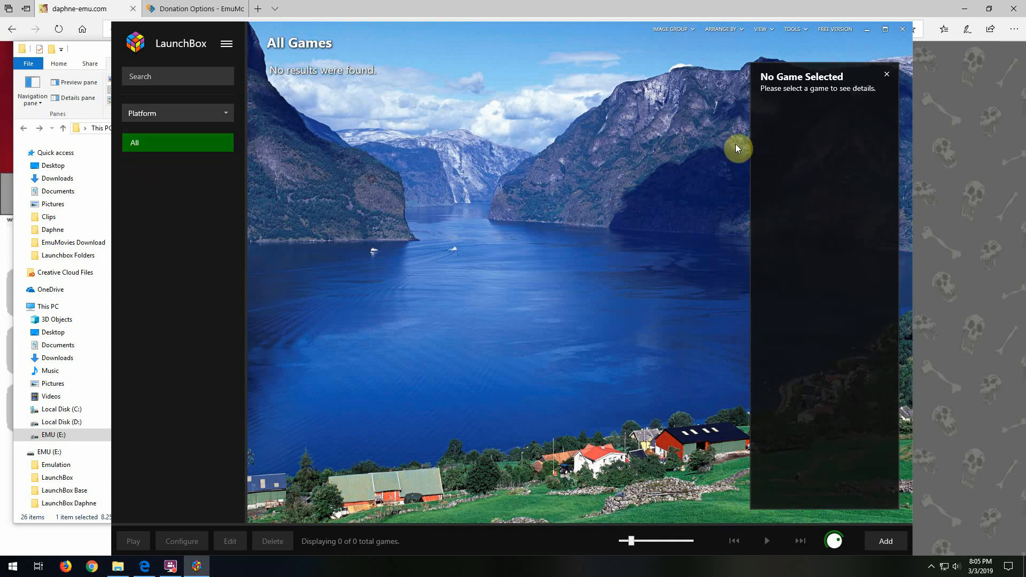
- Add a new platform titled Daphne in the platform manager, save it and close the manager
{"action": "left_click", "coordinate": [795, 31]}
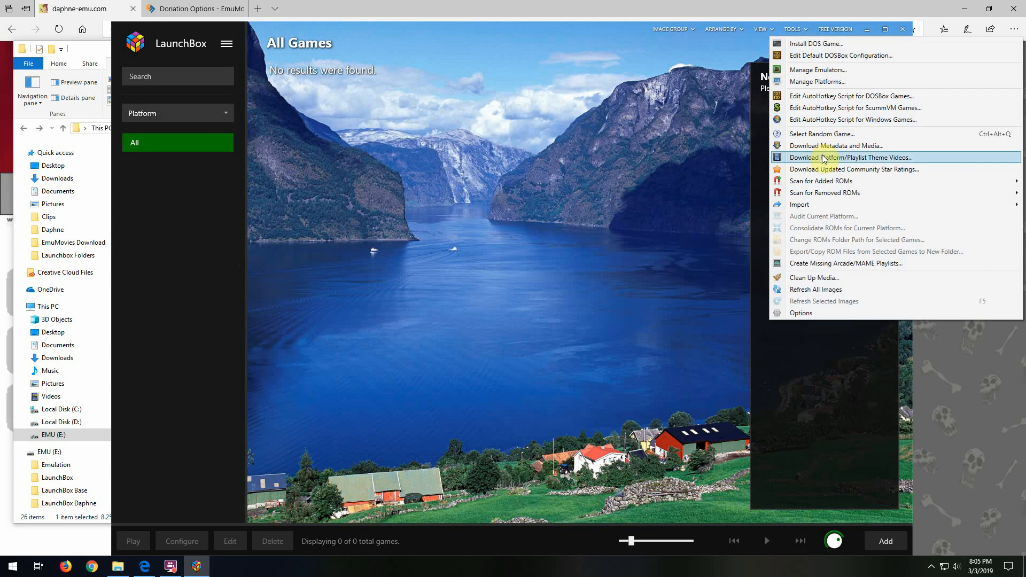
{"action": "left_click", "coordinate": [827, 85]}
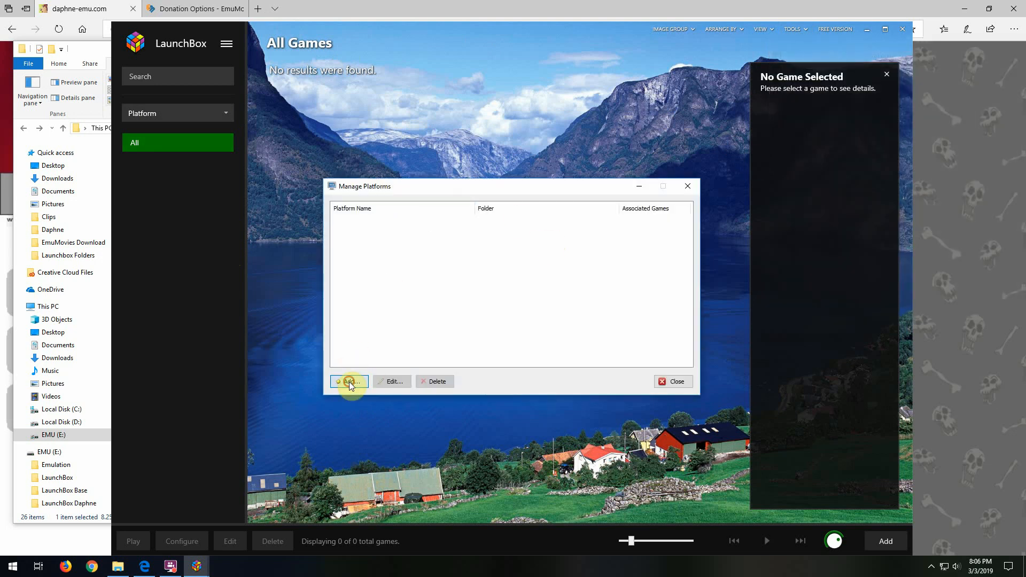
{"action": "left_click", "coordinate": [350, 382]}
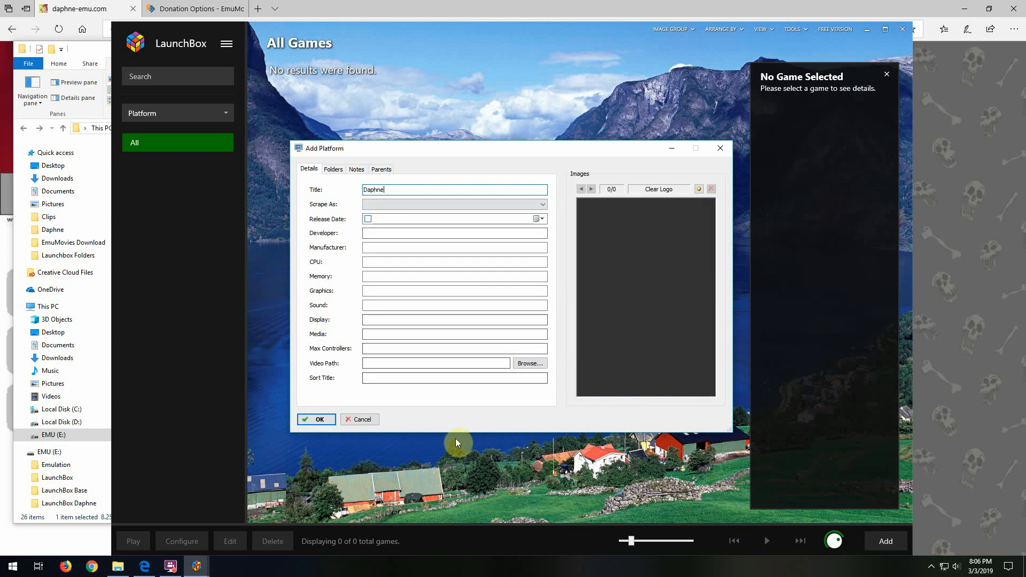
{"action": "left_click", "coordinate": [319, 420]}
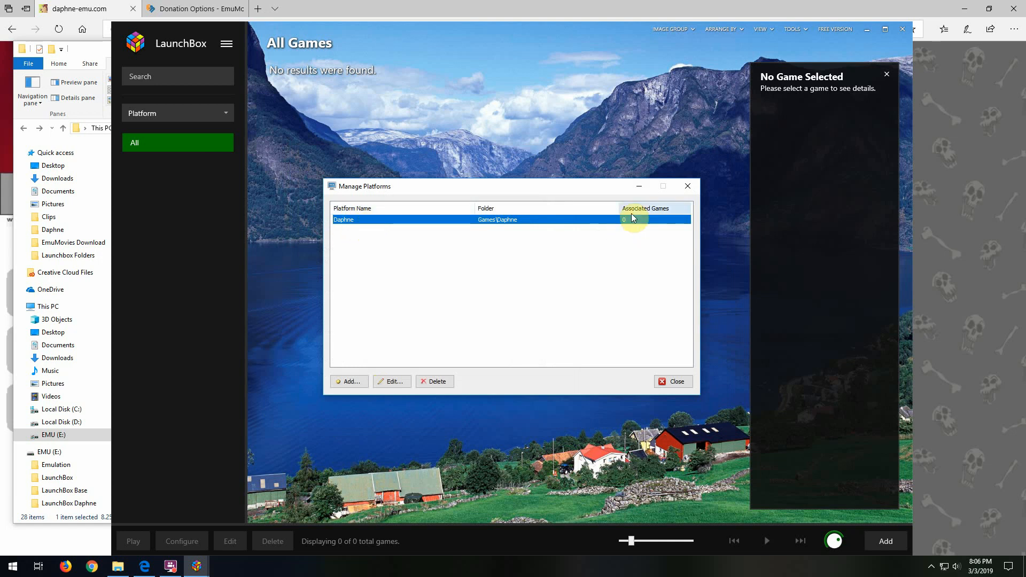
{"action": "left_click", "coordinate": [673, 381]}
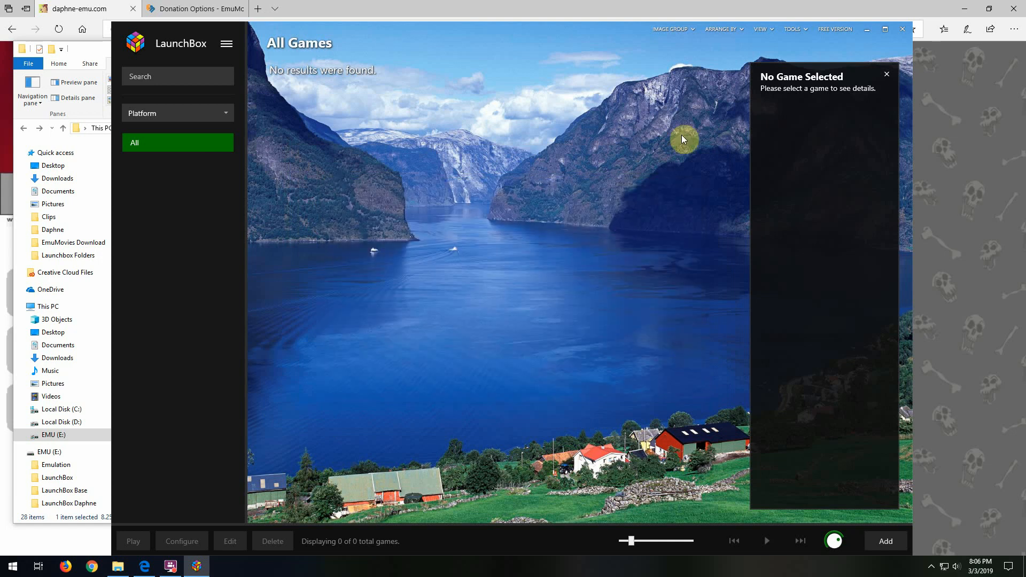
- Add a new emulator named Daphne with Launchbox_Loader.bat from the Emulators\Daphne folder as its application path
{"action": "left_click", "coordinate": [798, 31]}
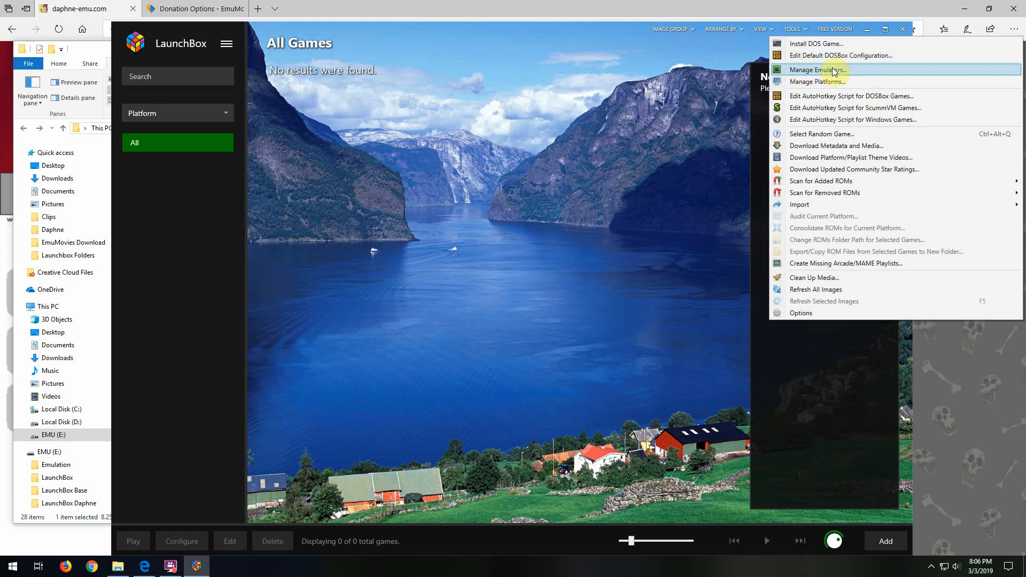
{"action": "left_click", "coordinate": [835, 71]}
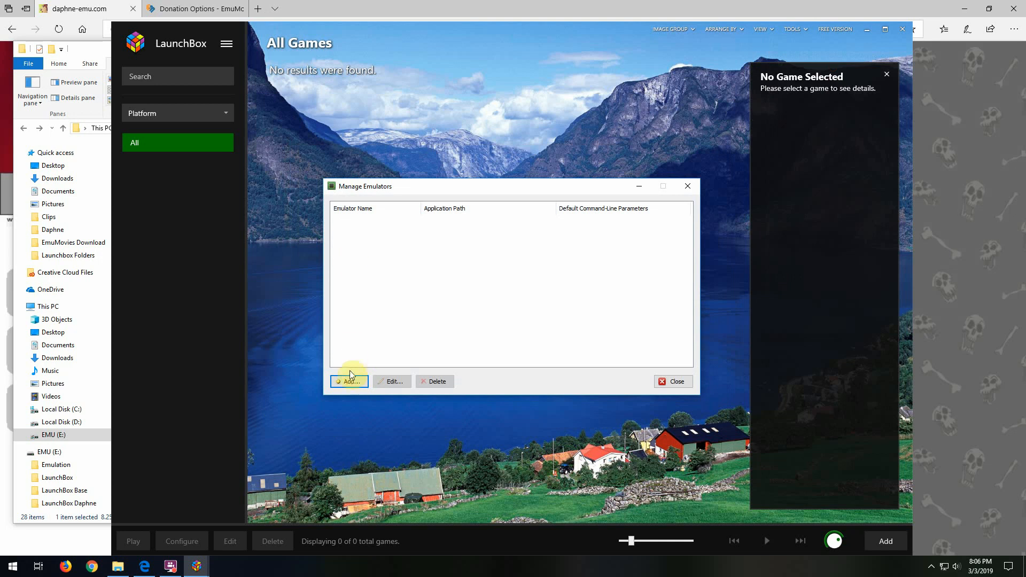
{"action": "left_click", "coordinate": [351, 382]}
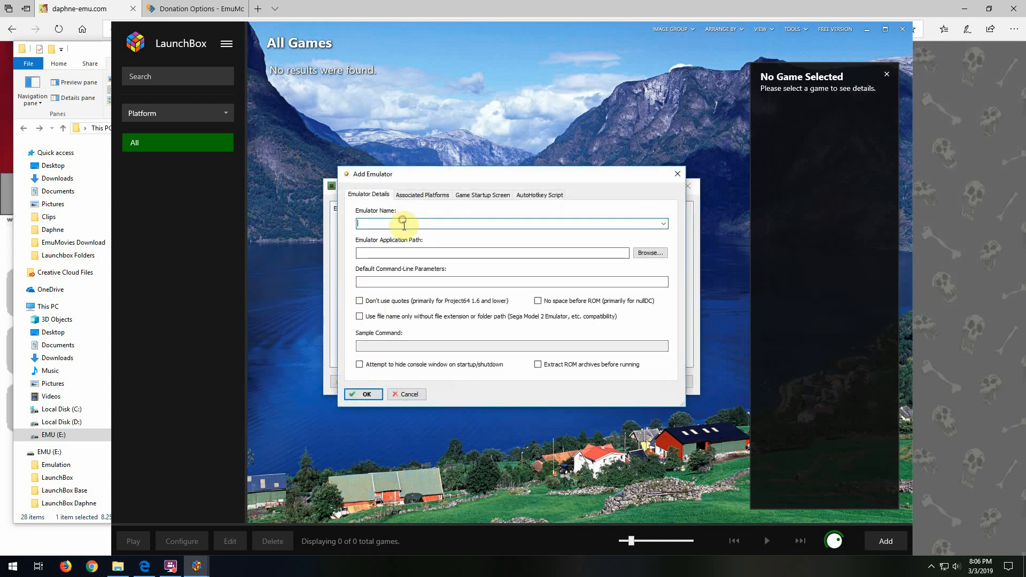
{"action": "type", "text": "Daphne"}
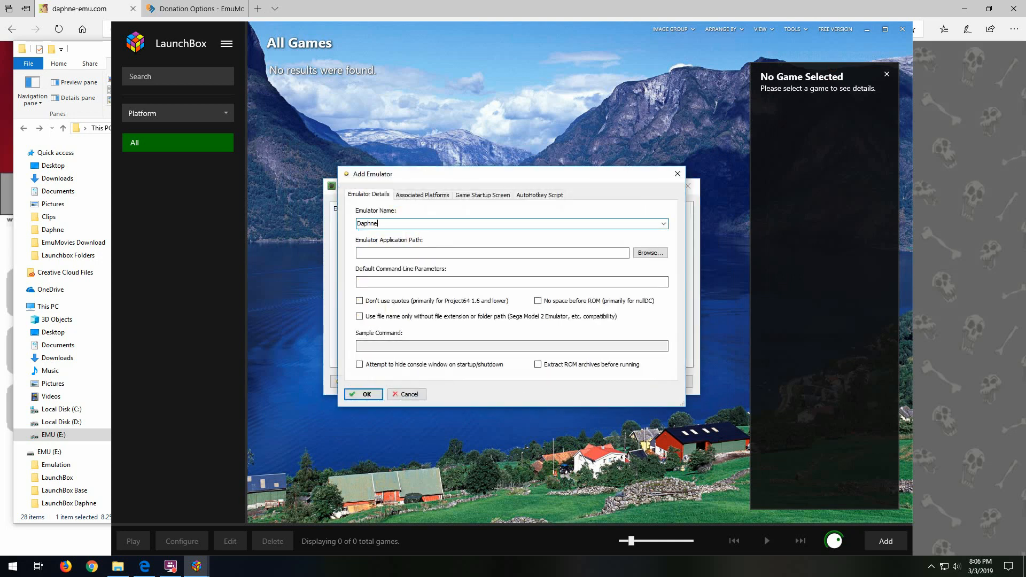
{"action": "left_click", "coordinate": [422, 253]}
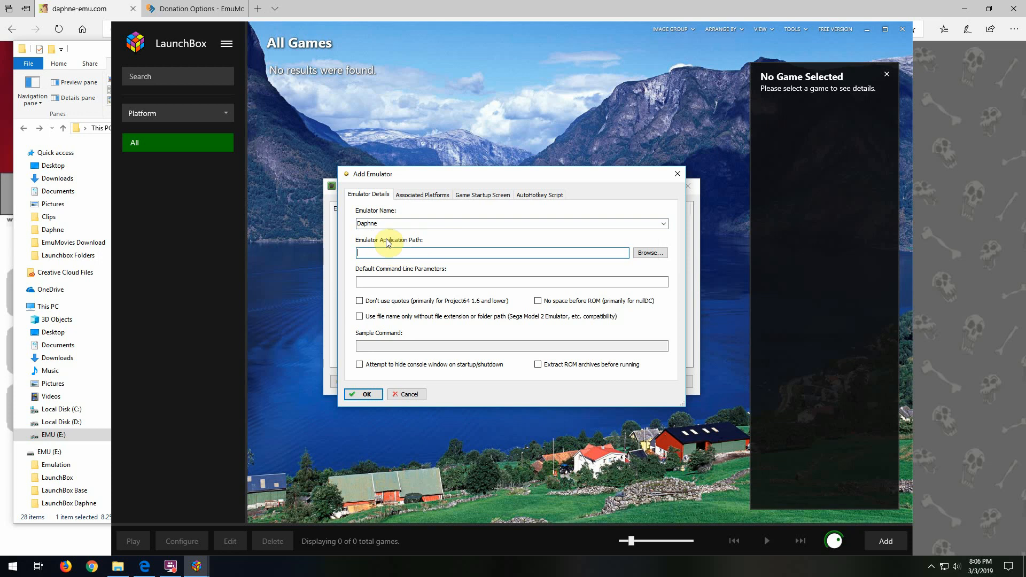
{"action": "left_click", "coordinate": [649, 253]}
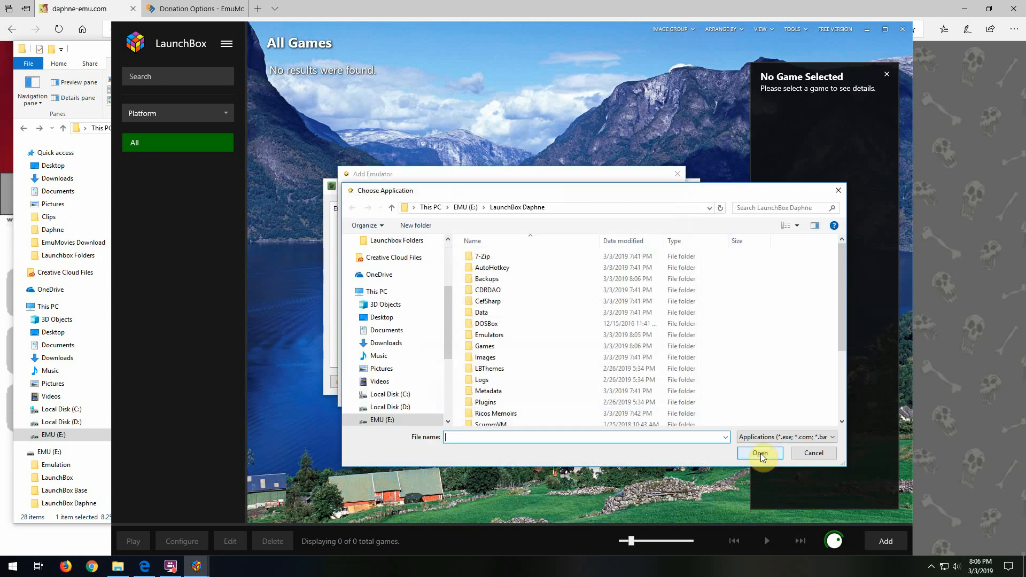
{"action": "left_click", "coordinate": [493, 339]}
{"action": "double_click", "coordinate": [493, 339]}
{"action": "double_click", "coordinate": [488, 257]}
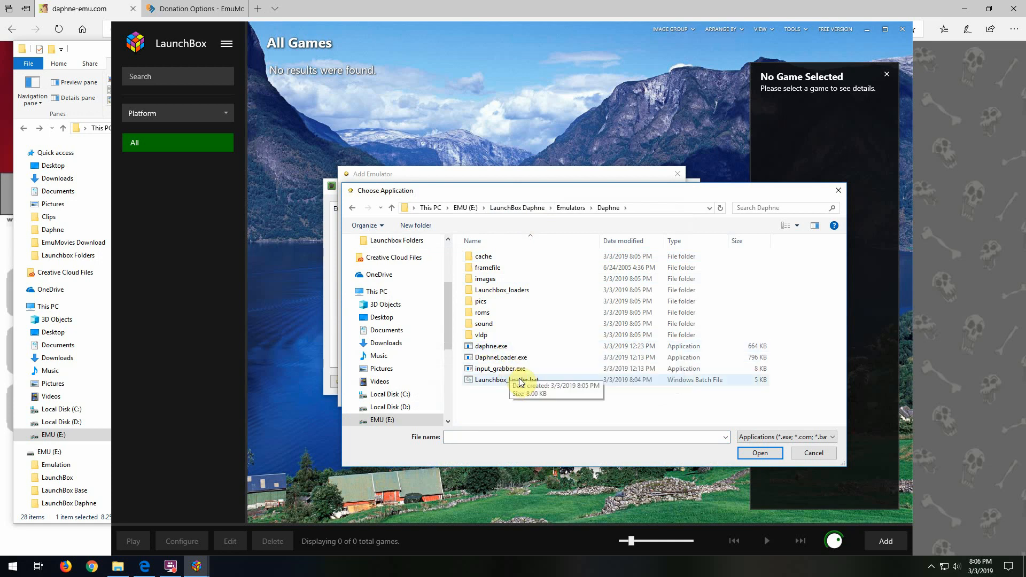
{"action": "double_click", "coordinate": [536, 380]}
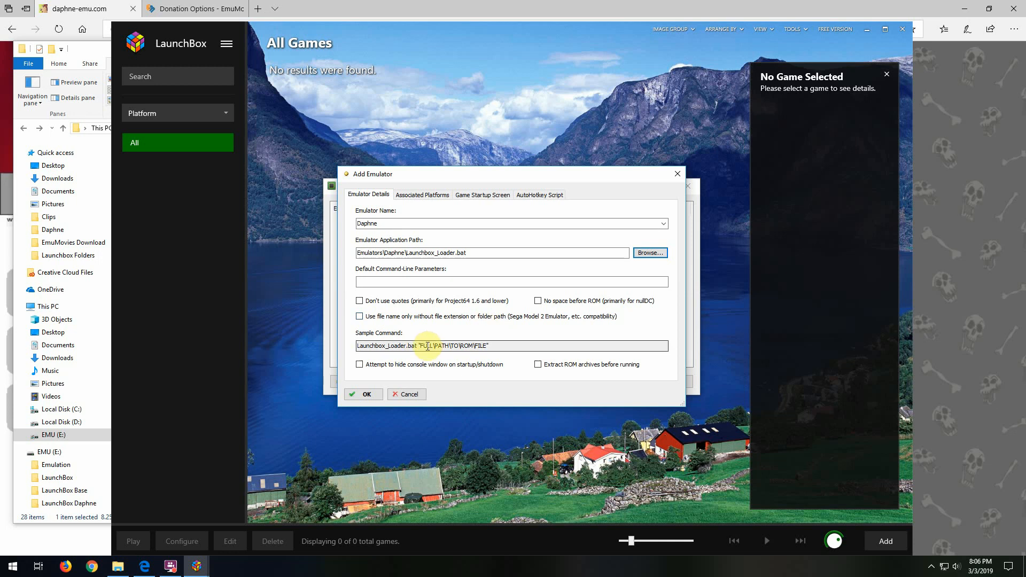
- Set the Daphne emulator to use the file name only without extension or folder path, and to attempt hiding the console window
{"action": "left_click", "coordinate": [359, 316]}
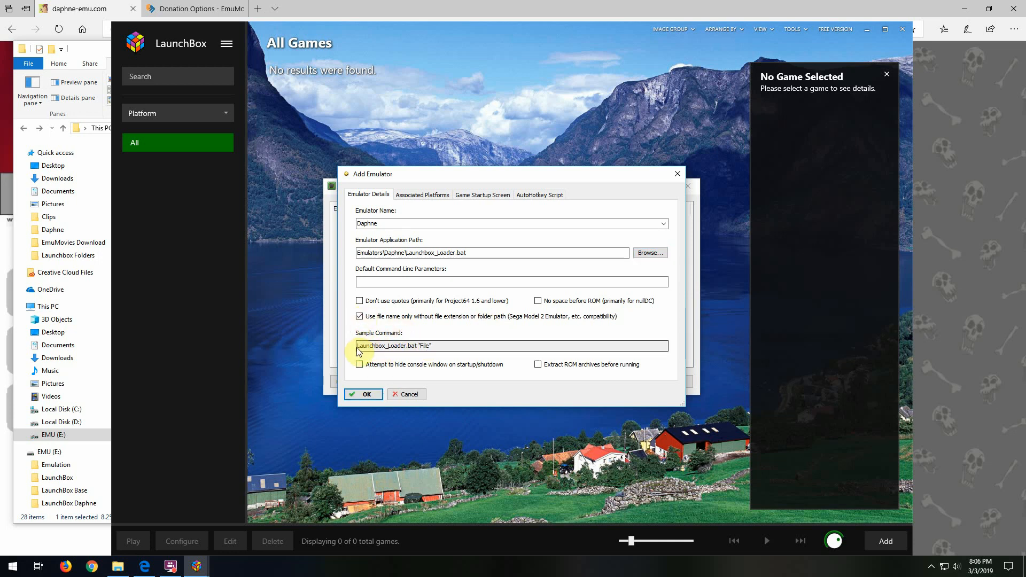
{"action": "left_click_drag", "start_coordinate": [364, 347], "coordinate": [417, 347]}
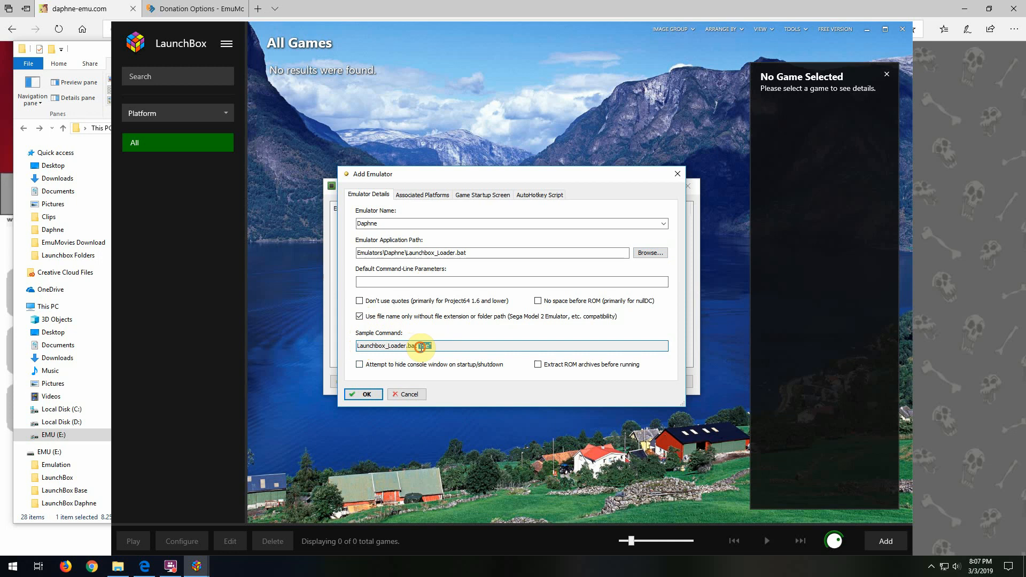
{"action": "left_click", "coordinate": [360, 366]}
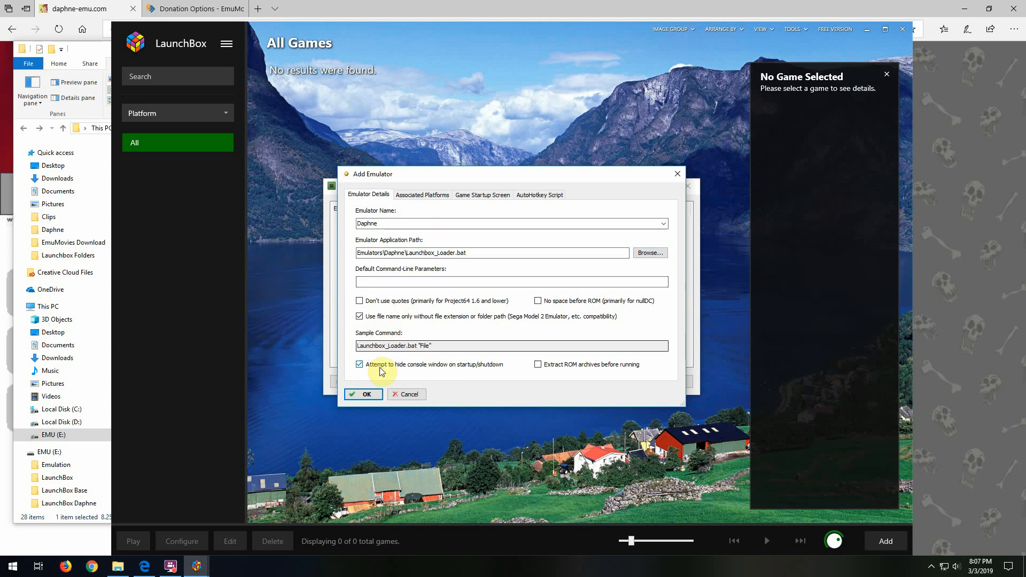
- Associate the emulator with the Daphne platform as its default emulator, save it and close the emulator manager
{"action": "left_click", "coordinate": [424, 196]}
{"action": "left_click", "coordinate": [421, 225]}
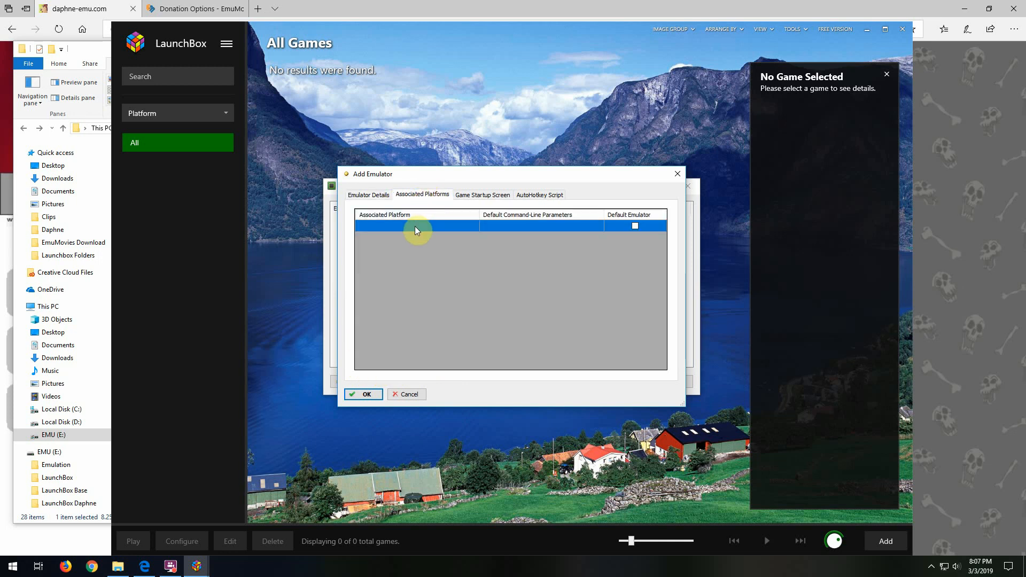
{"action": "type", "text": "Daphne"}
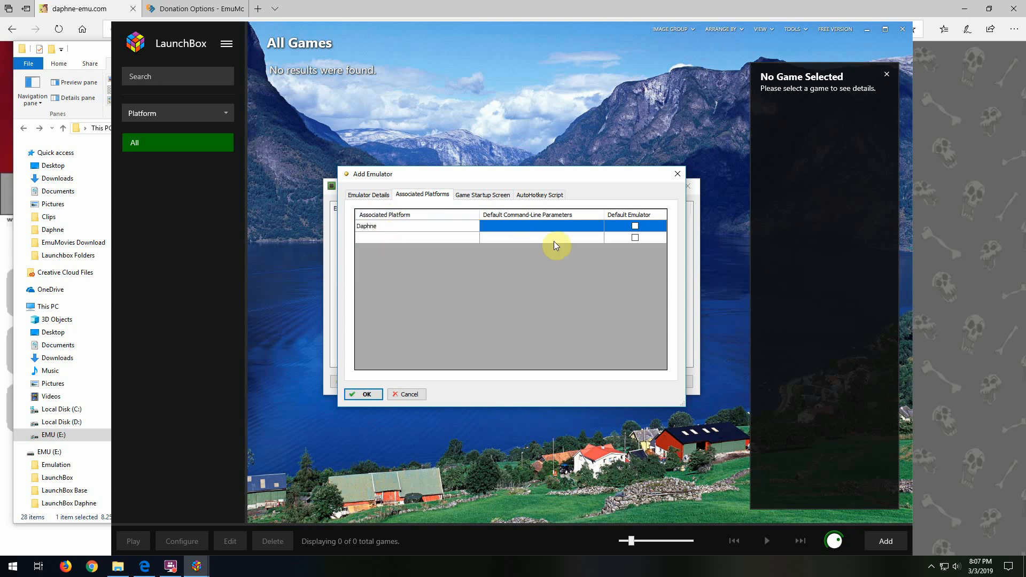
{"action": "left_click", "coordinate": [635, 227]}
{"action": "left_click", "coordinate": [635, 226]}
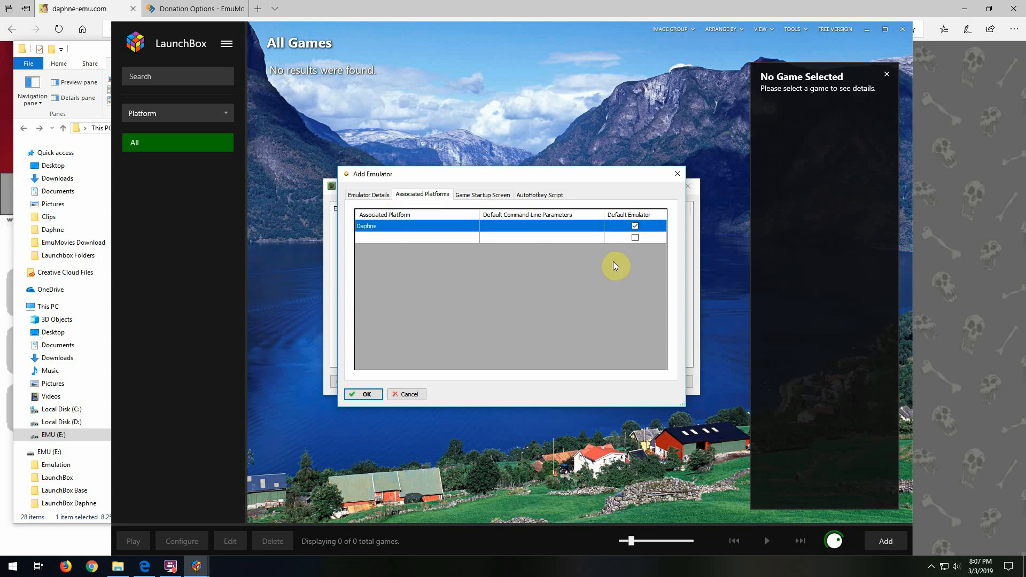
{"action": "left_click", "coordinate": [366, 395]}
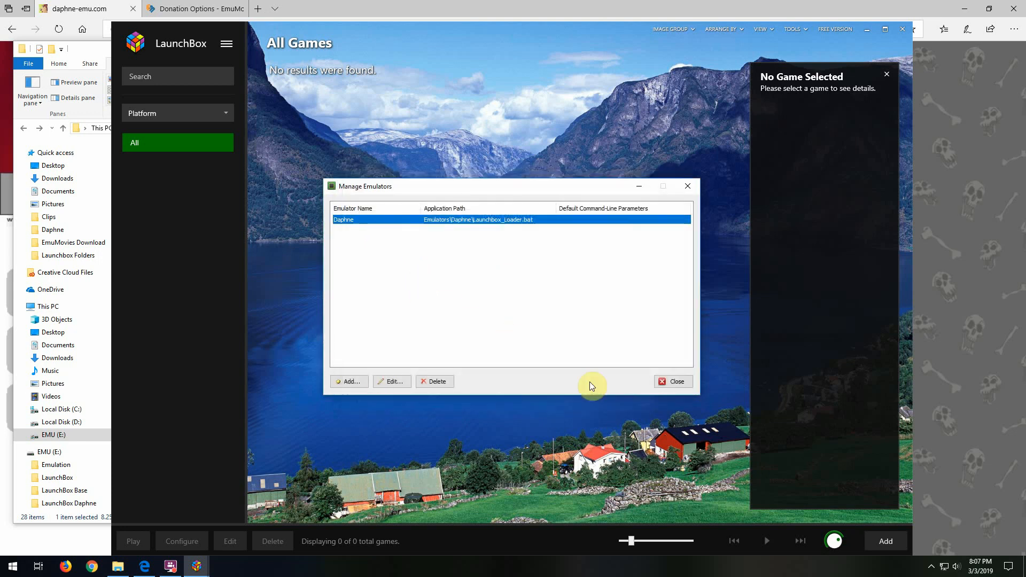
{"action": "left_click", "coordinate": [671, 382]}
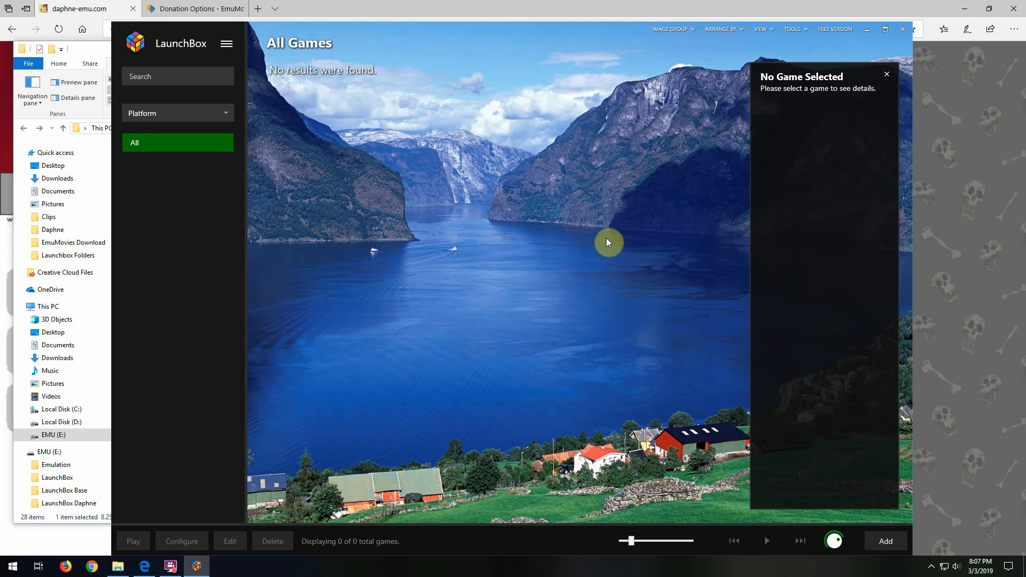
- Maximize the LaunchBox window and start the ROM files import wizard, continuing to the file selection
{"action": "double_click", "coordinate": [607, 30]}
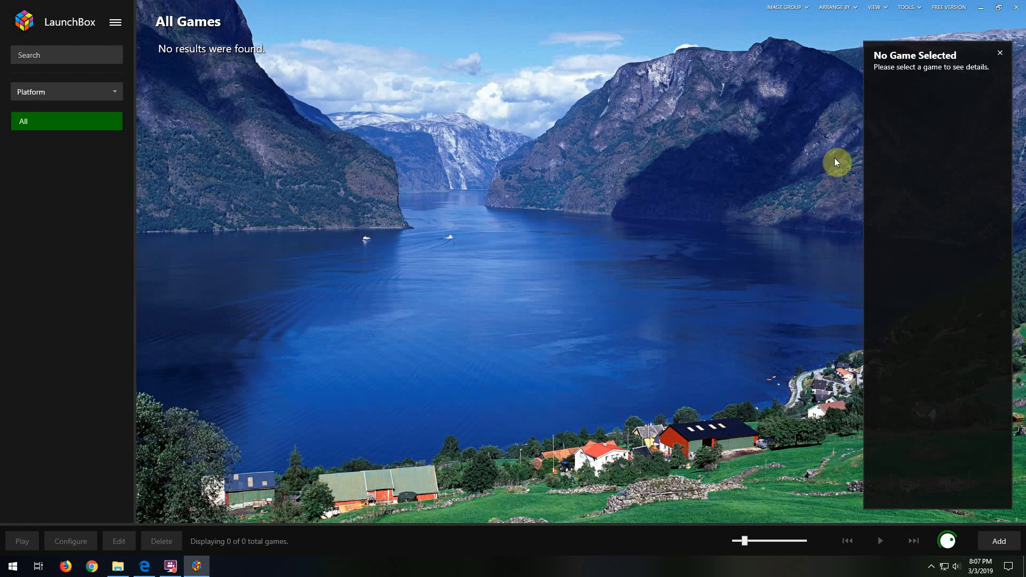
{"action": "left_click", "coordinate": [908, 12]}
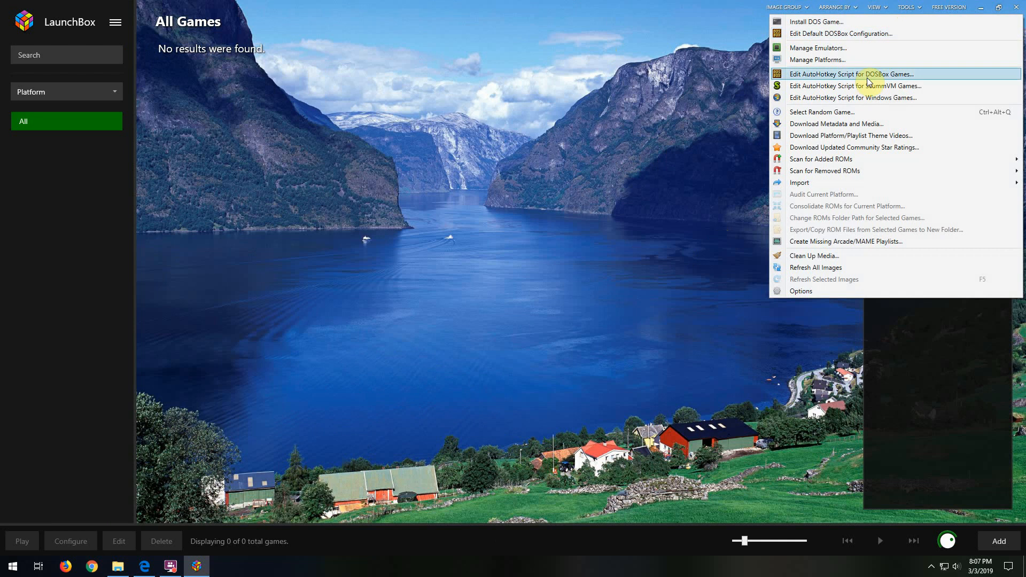
{"action": "mouse_move", "coordinate": [839, 189]}
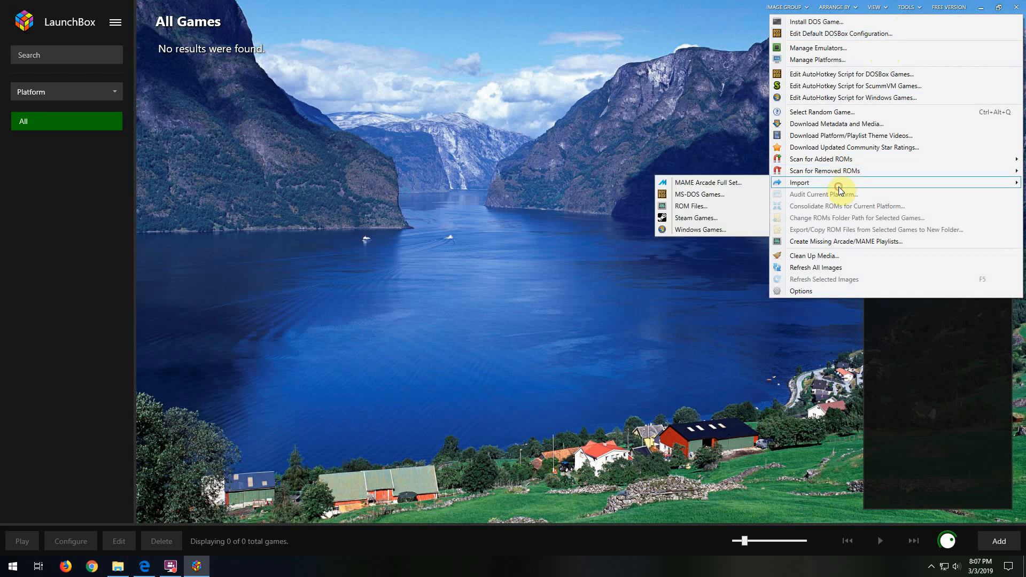
{"action": "left_click", "coordinate": [686, 207]}
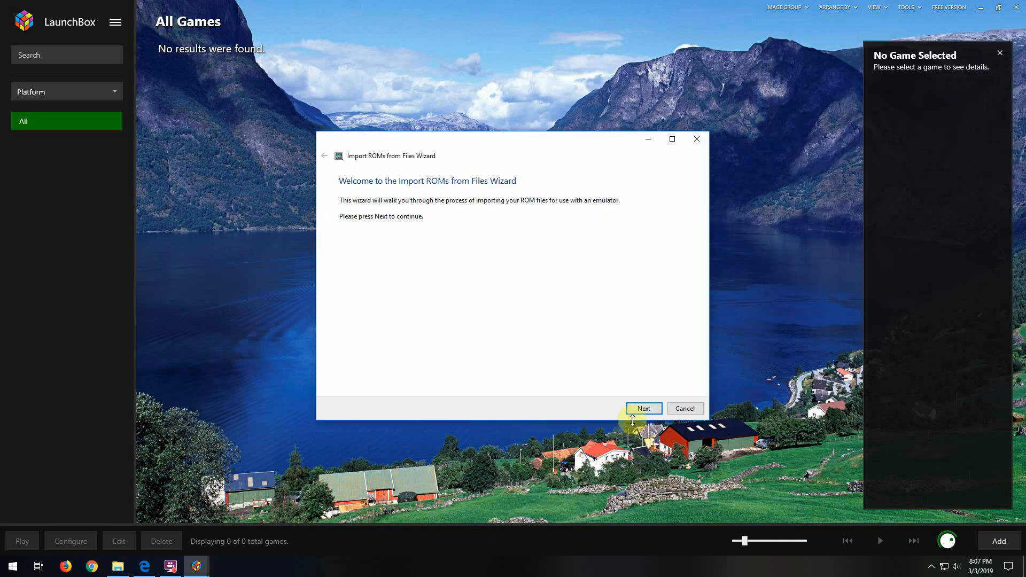
{"action": "left_click", "coordinate": [639, 409]}
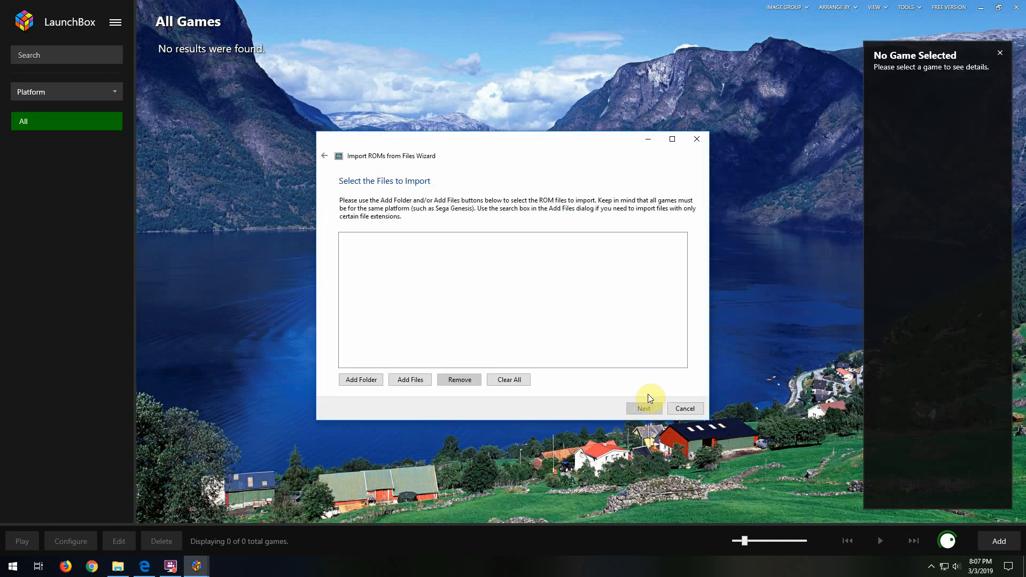
- Add the folder E:\LaunchBox Daphne\Emulators\Daphne\Launchbox_loaders to the files to import
{"action": "left_click", "coordinate": [361, 380]}
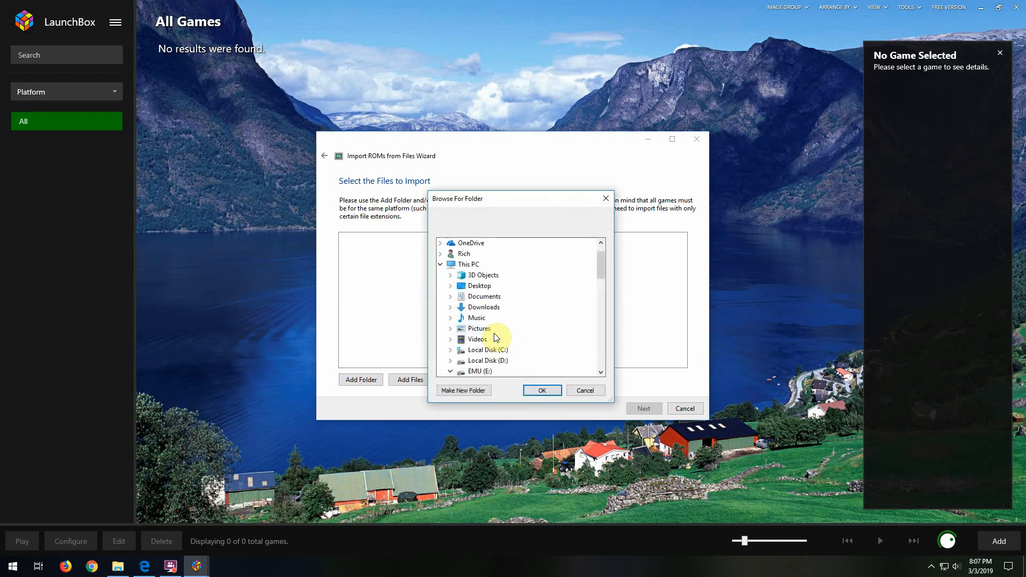
{"action": "scroll", "coordinate": [485, 344], "scroll_direction": "up", "scroll_amount": 2}
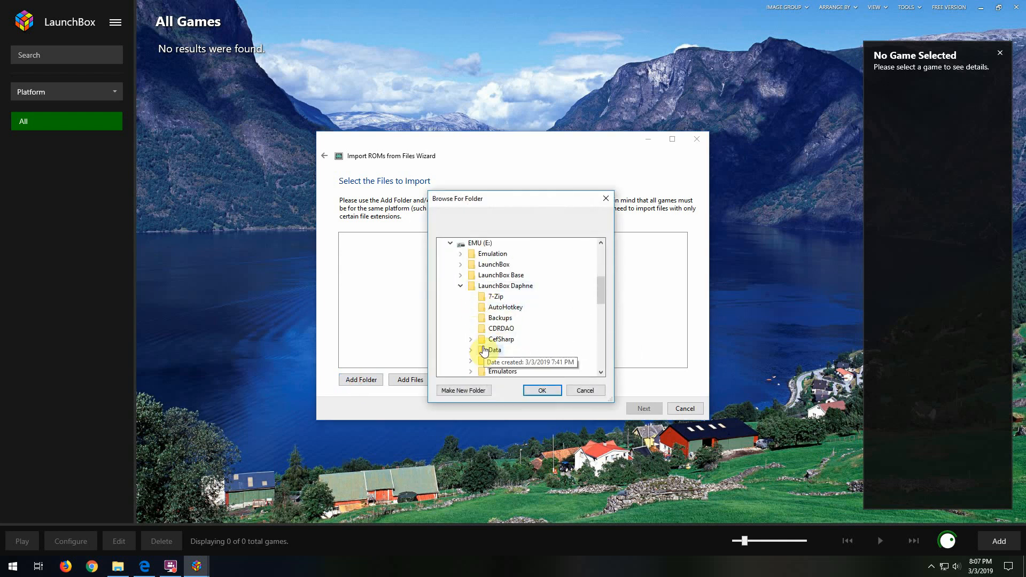
{"action": "scroll", "coordinate": [484, 352], "scroll_direction": "down", "scroll_amount": 2}
{"action": "left_click", "coordinate": [470, 307]}
{"action": "scroll", "coordinate": [469, 310], "scroll_direction": "up", "scroll_amount": 2}
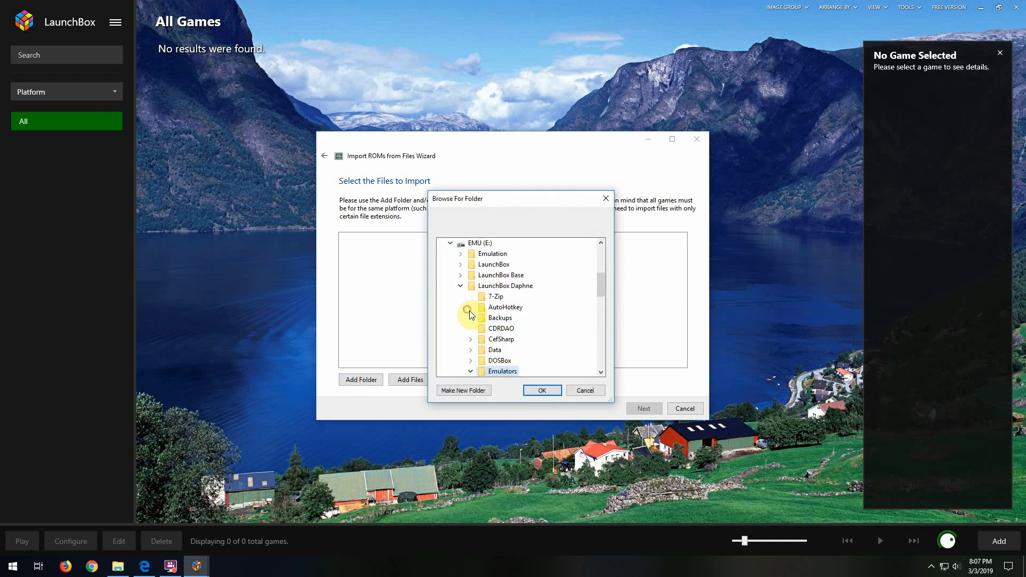
{"action": "scroll", "coordinate": [475, 342], "scroll_direction": "down", "scroll_amount": 2}
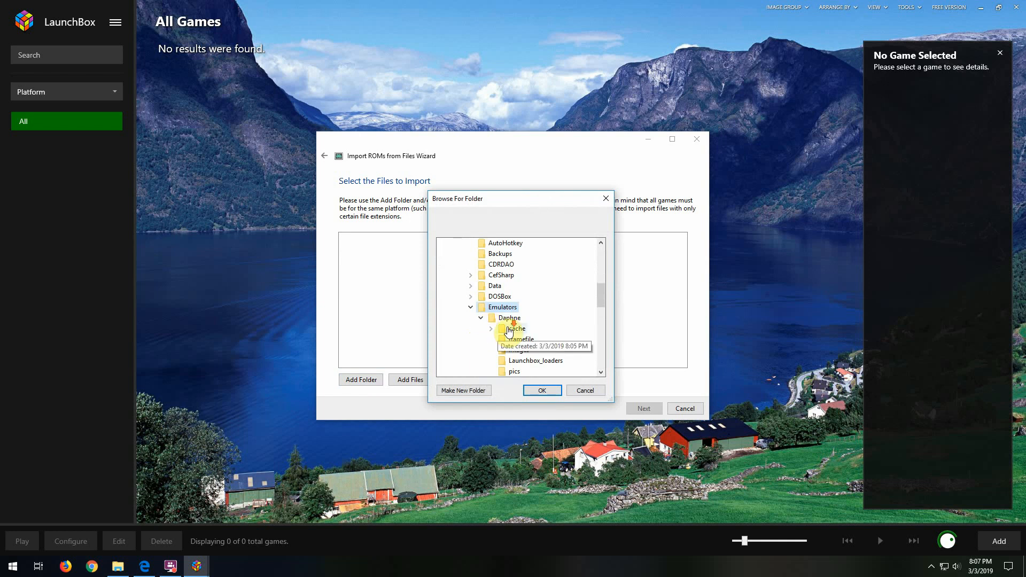
{"action": "scroll", "coordinate": [489, 321], "scroll_direction": "down", "scroll_amount": 2}
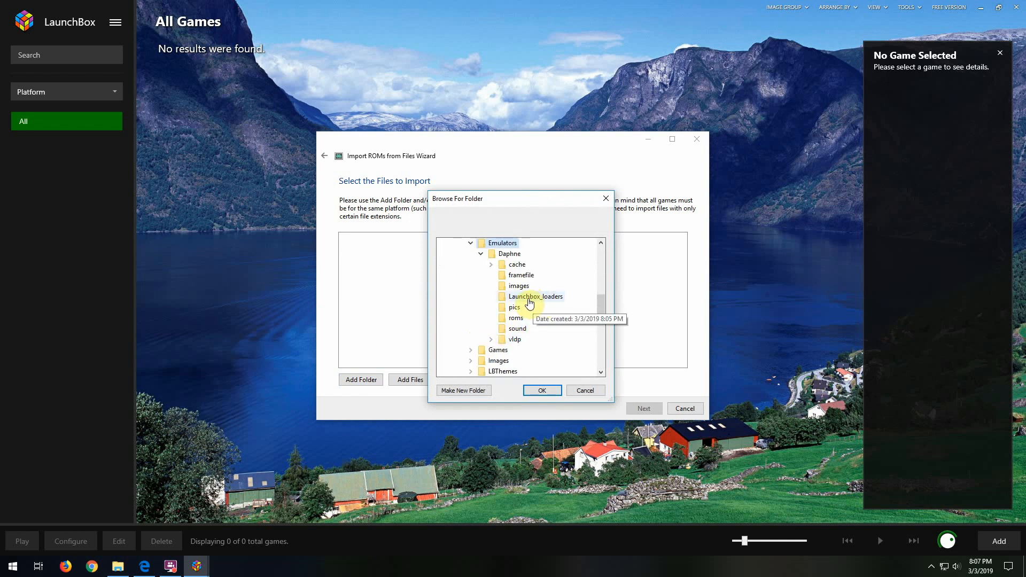
{"action": "left_click", "coordinate": [558, 300]}
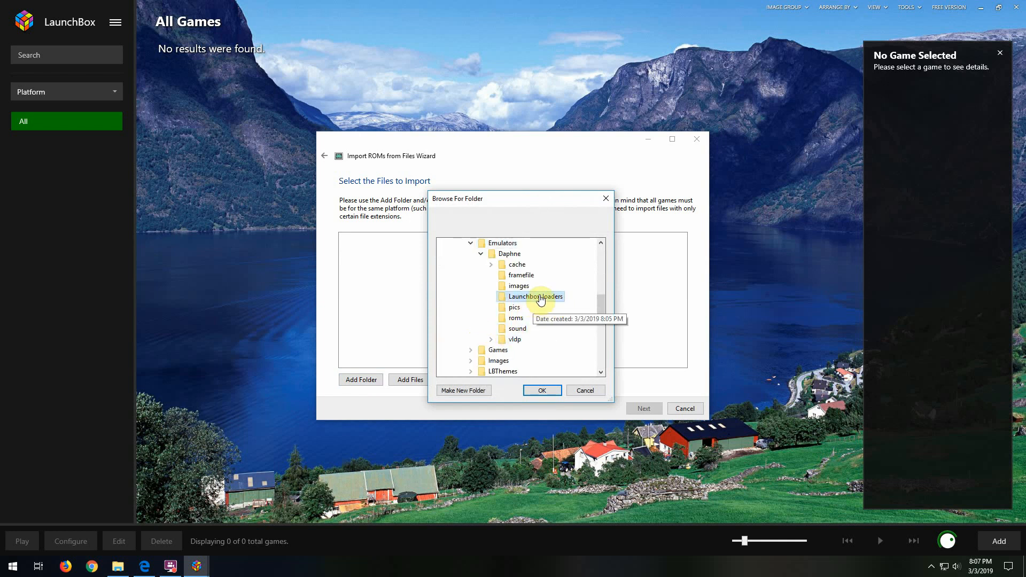
{"action": "left_click", "coordinate": [541, 392]}
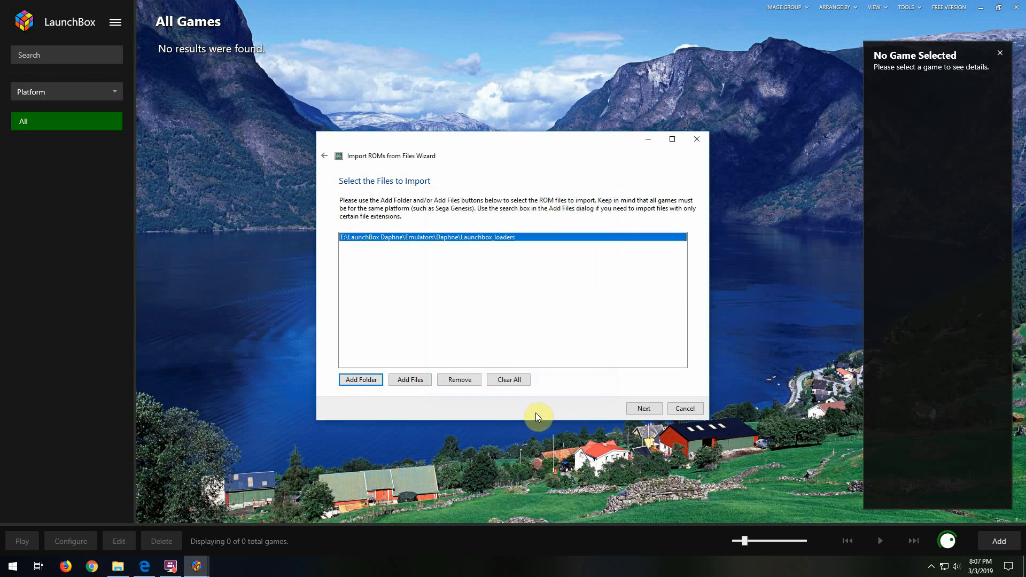
- Continue to the platform choice, set the imported games' platform to Daphne and scrape them as Arcade
{"action": "left_click", "coordinate": [647, 408]}
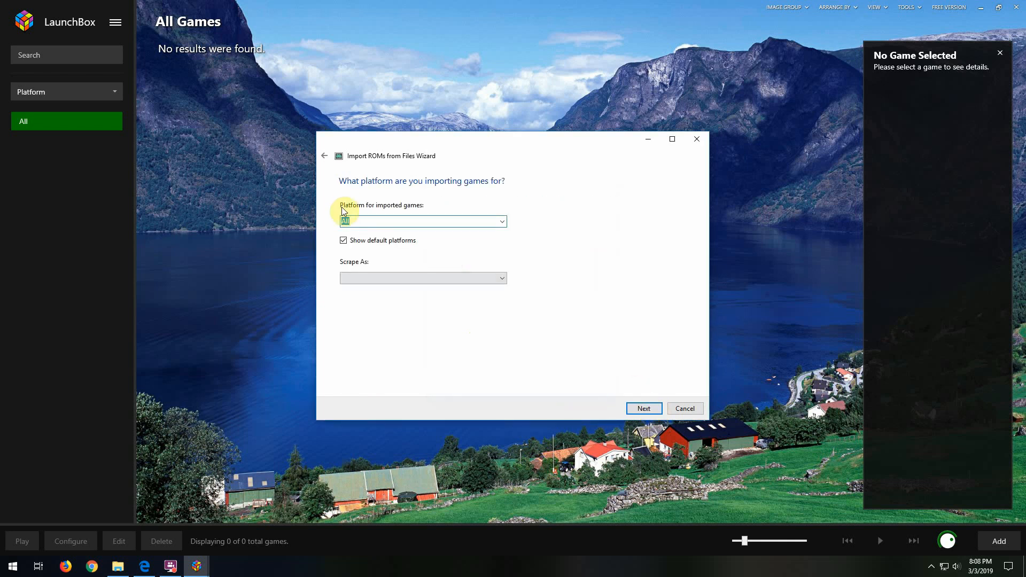
{"action": "left_click", "coordinate": [506, 222]}
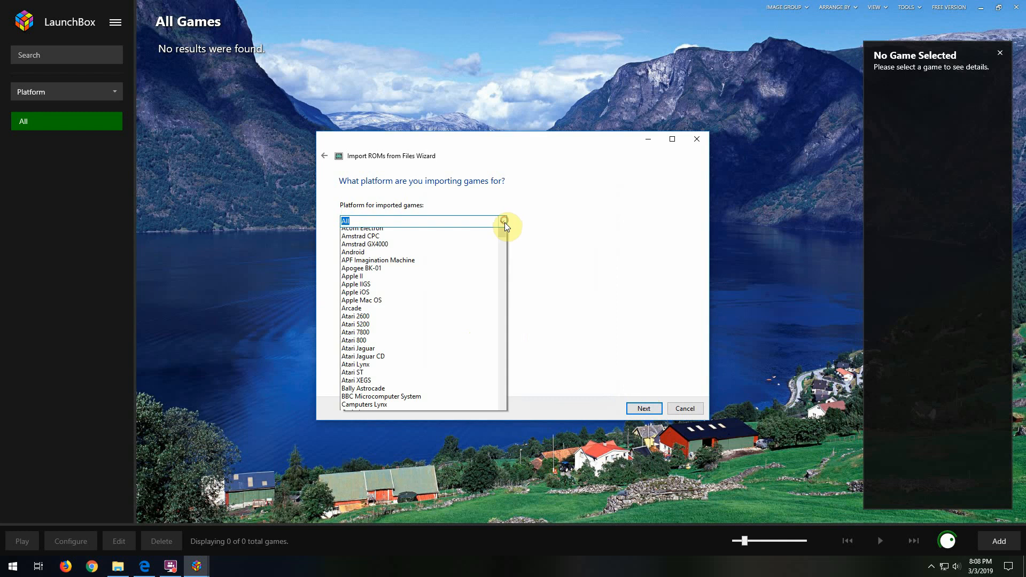
{"action": "left_click_drag", "start_coordinate": [502, 238], "coordinate": [503, 282]}
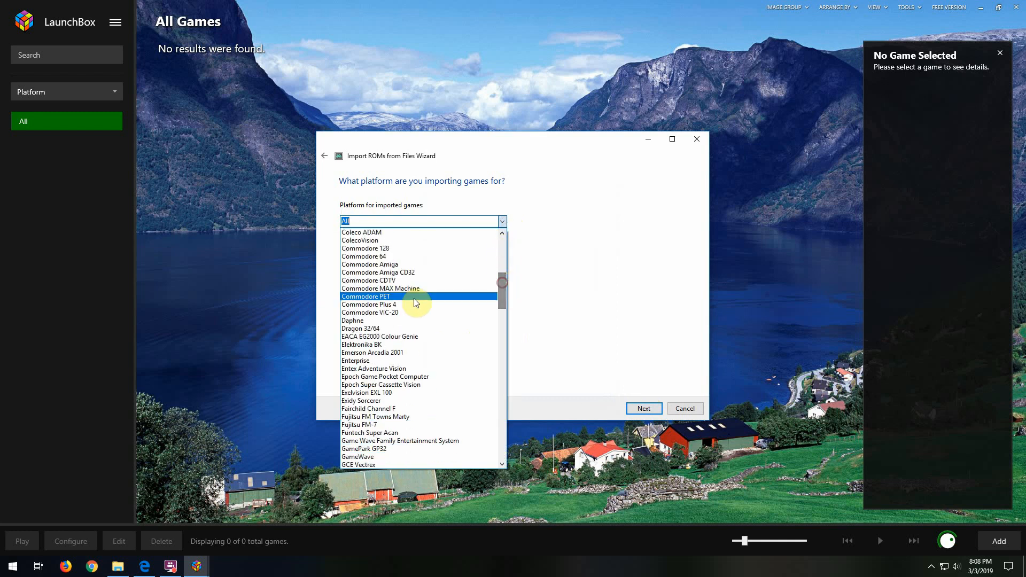
{"action": "left_click", "coordinate": [384, 321]}
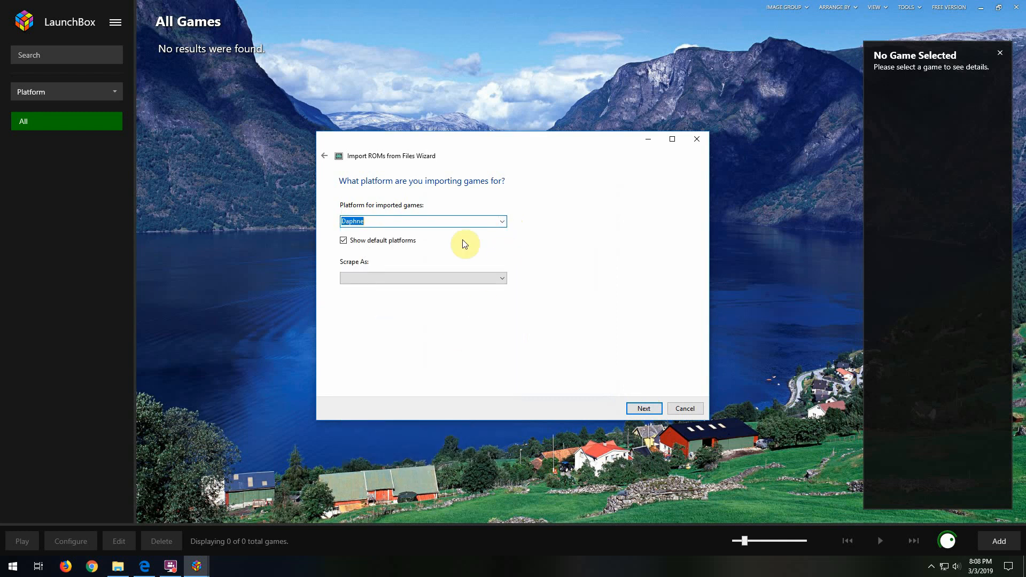
{"action": "left_click", "coordinate": [500, 278]}
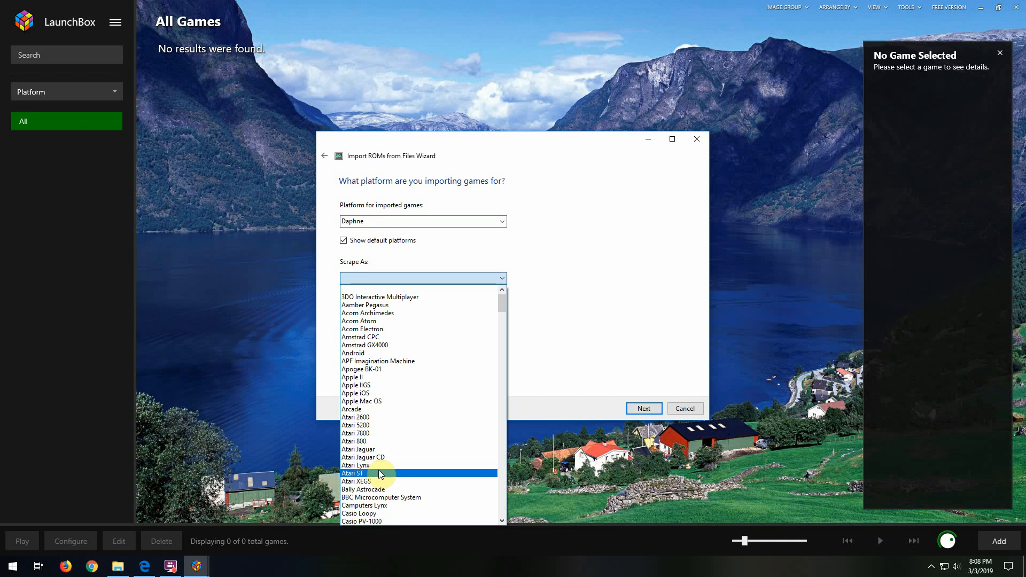
{"action": "left_click", "coordinate": [378, 409]}
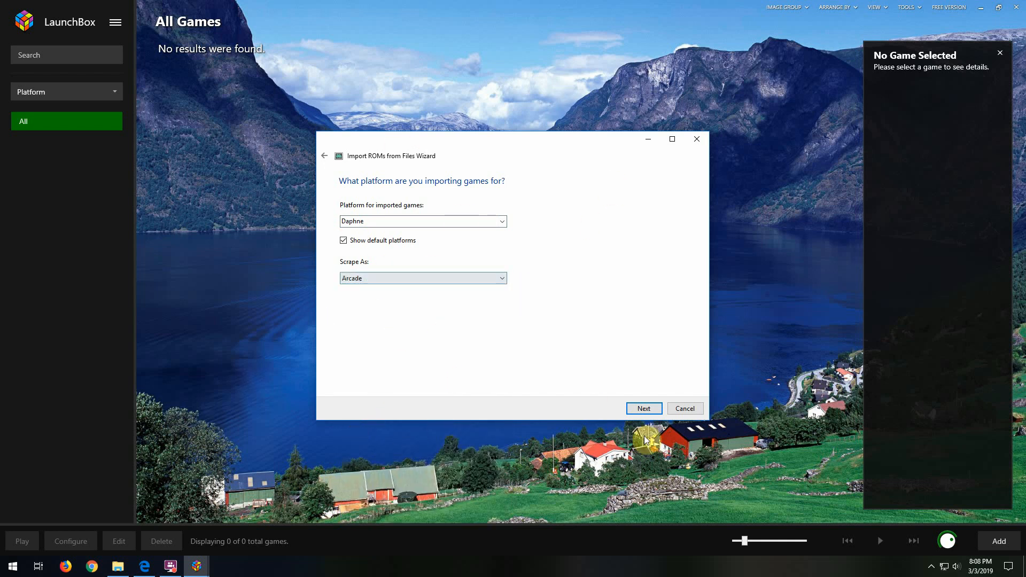
{"action": "left_click", "coordinate": [643, 408]}
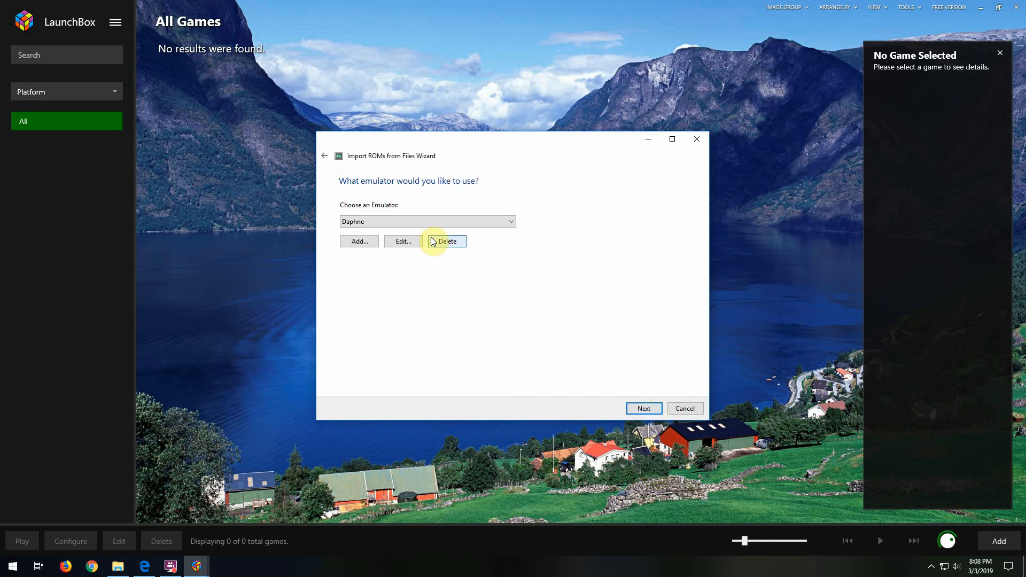
- Keep Daphne as the emulator for the imported games and use the files in their current location
{"action": "left_click", "coordinate": [489, 220]}
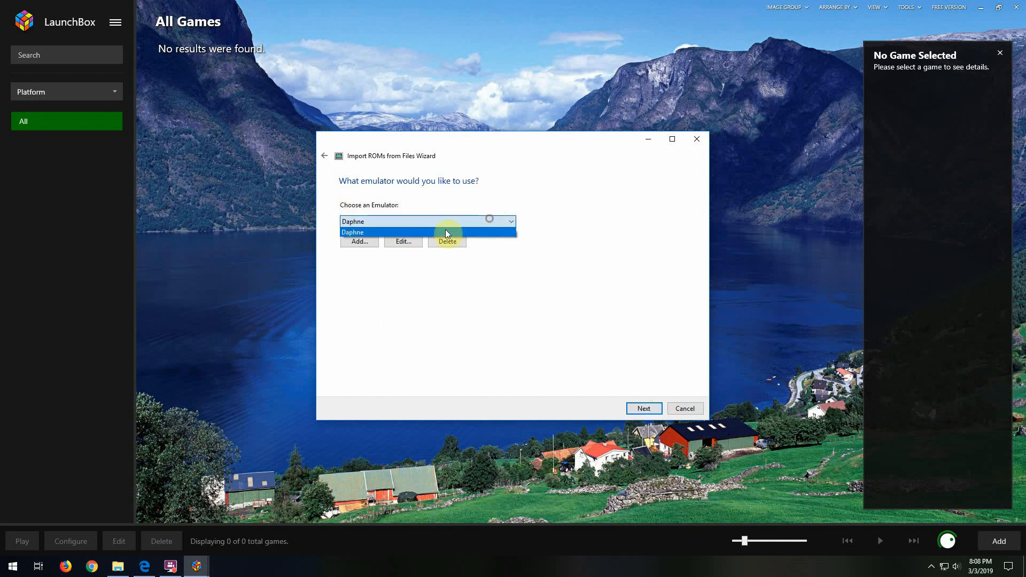
{"action": "left_click", "coordinate": [605, 301]}
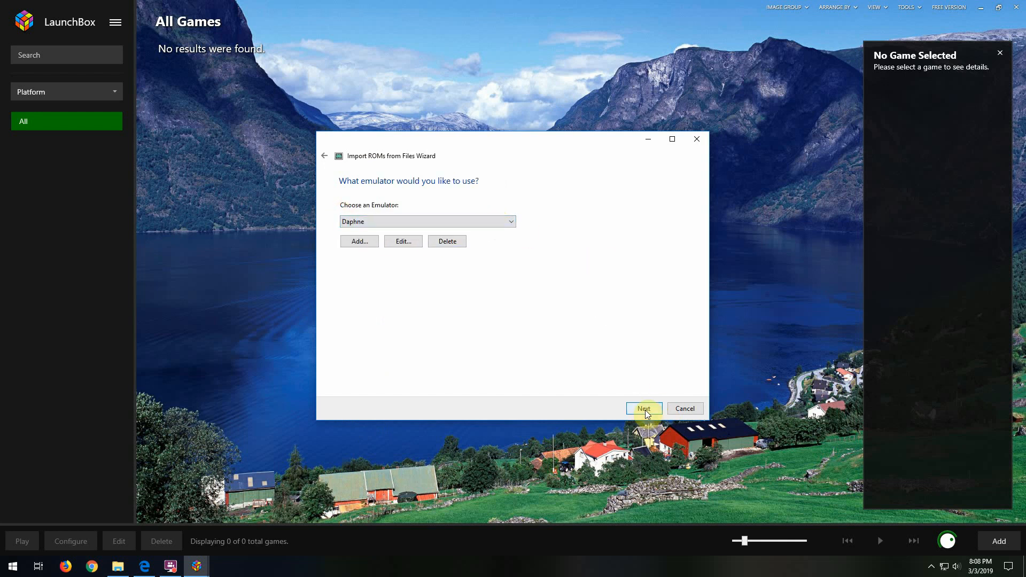
{"action": "left_click", "coordinate": [645, 409]}
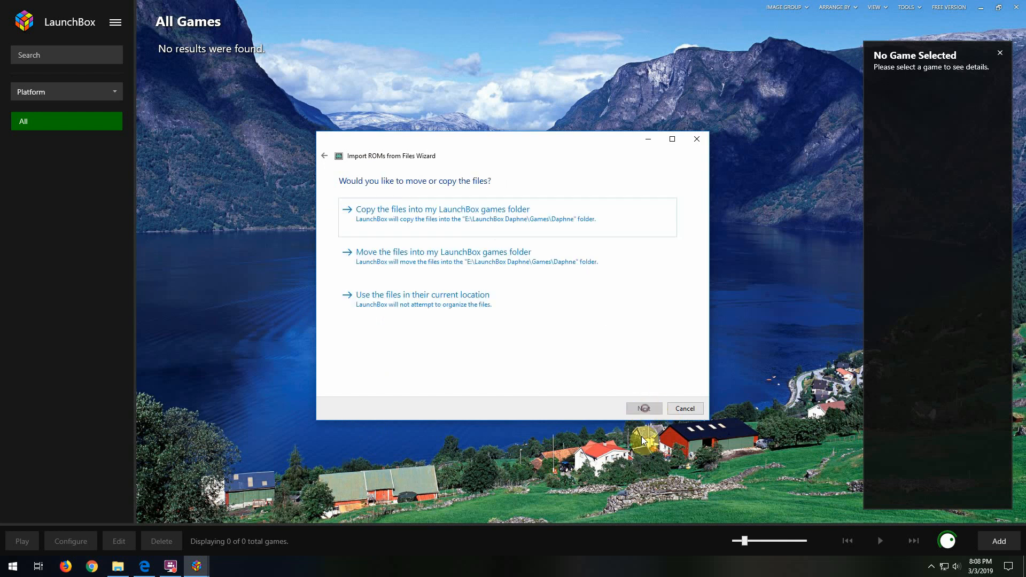
{"action": "left_click", "coordinate": [445, 296]}
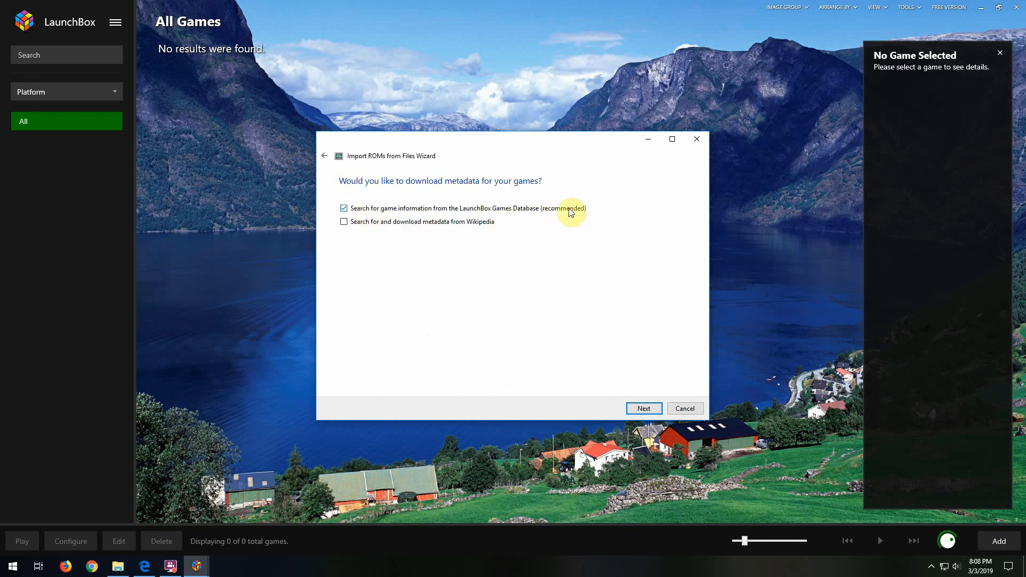
- Accept metadata from the LaunchBox Games Database and exclude Big Box Cinematix Theme Video from the media downloads
{"action": "left_click", "coordinate": [634, 413]}
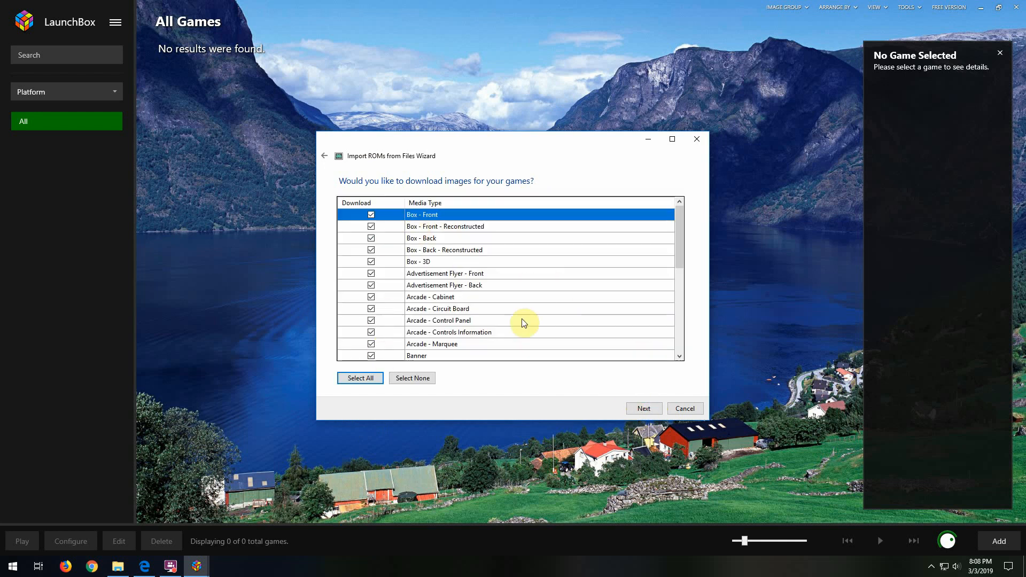
{"action": "left_click_drag", "start_coordinate": [675, 247], "coordinate": [680, 350]}
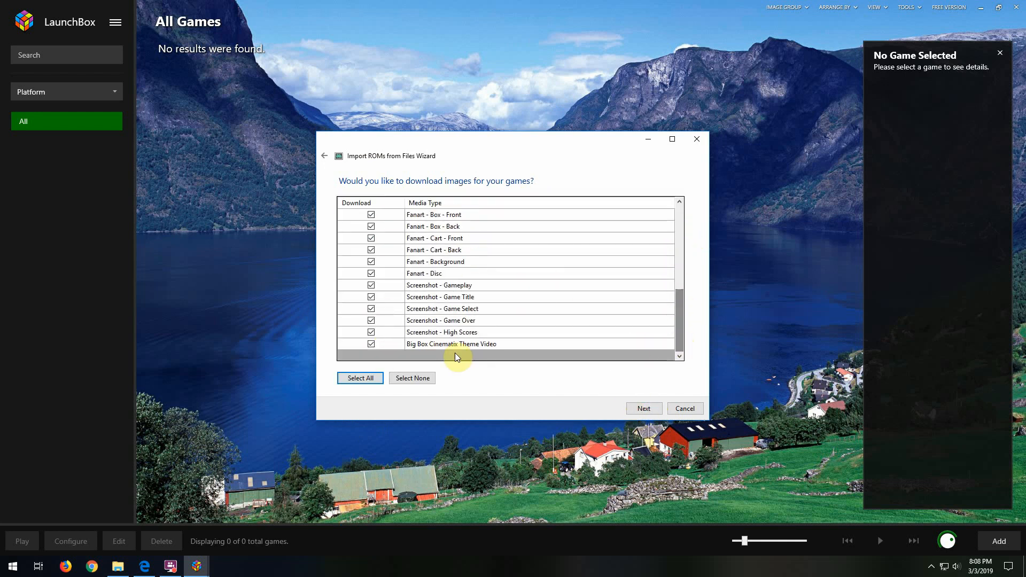
{"action": "left_click", "coordinate": [371, 344]}
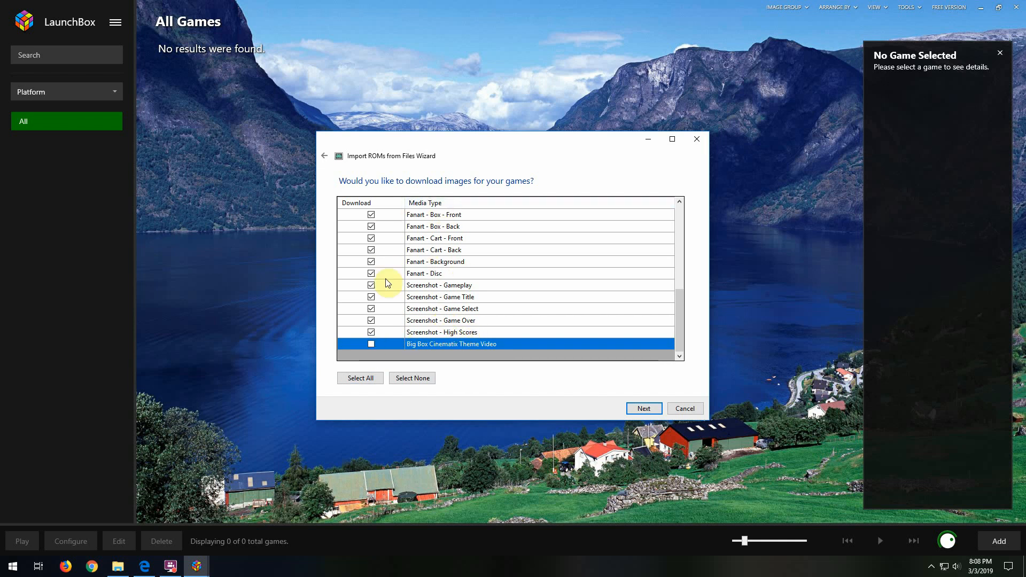
{"action": "left_click", "coordinate": [643, 409]}
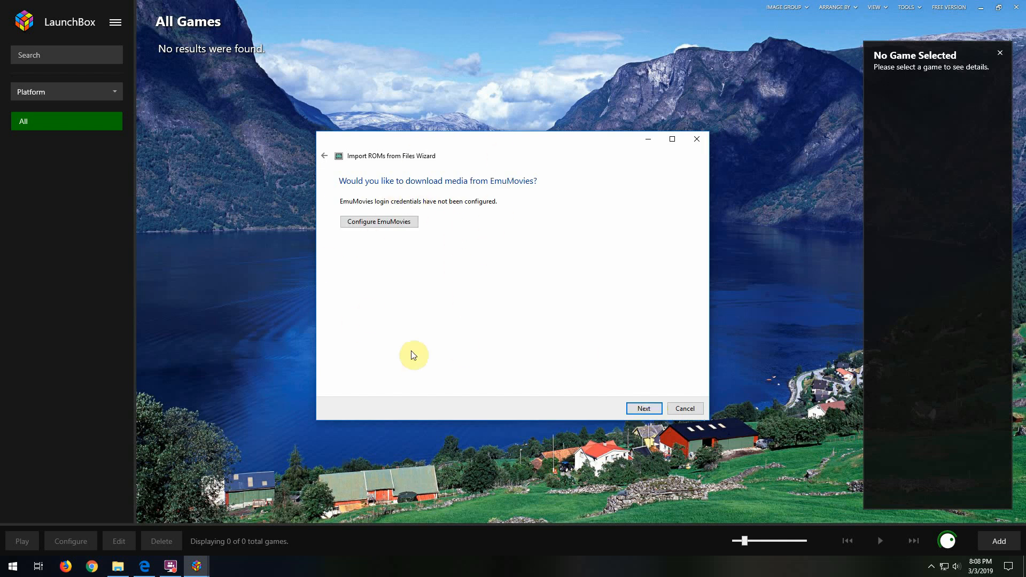
- Go back to the image download options and review the selected media types from the start of the list
{"action": "left_click", "coordinate": [324, 156]}
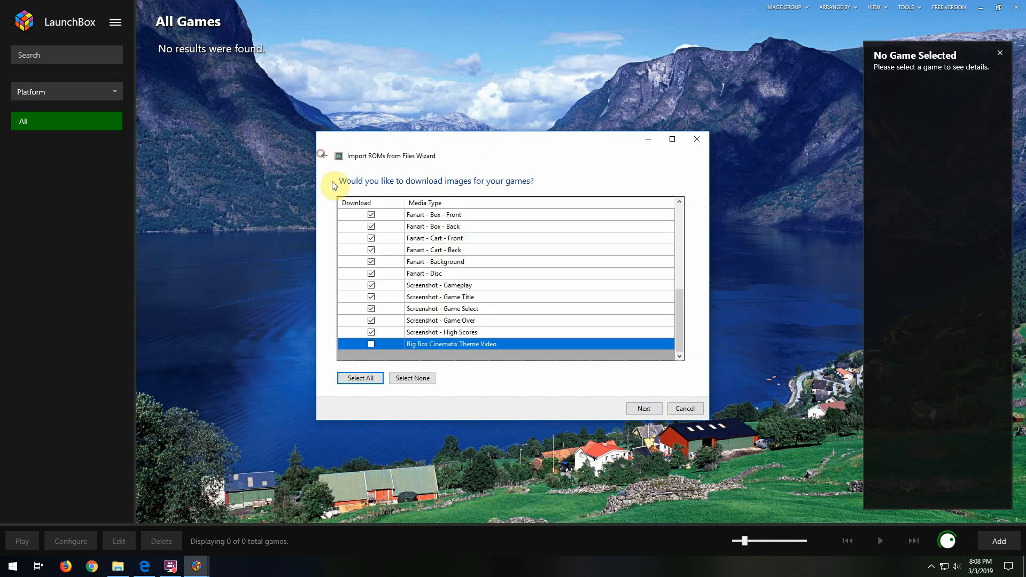
{"action": "scroll", "coordinate": [395, 285], "scroll_direction": "up", "scroll_amount": 2}
{"action": "scroll", "coordinate": [395, 285], "scroll_direction": "up", "scroll_amount": 4}
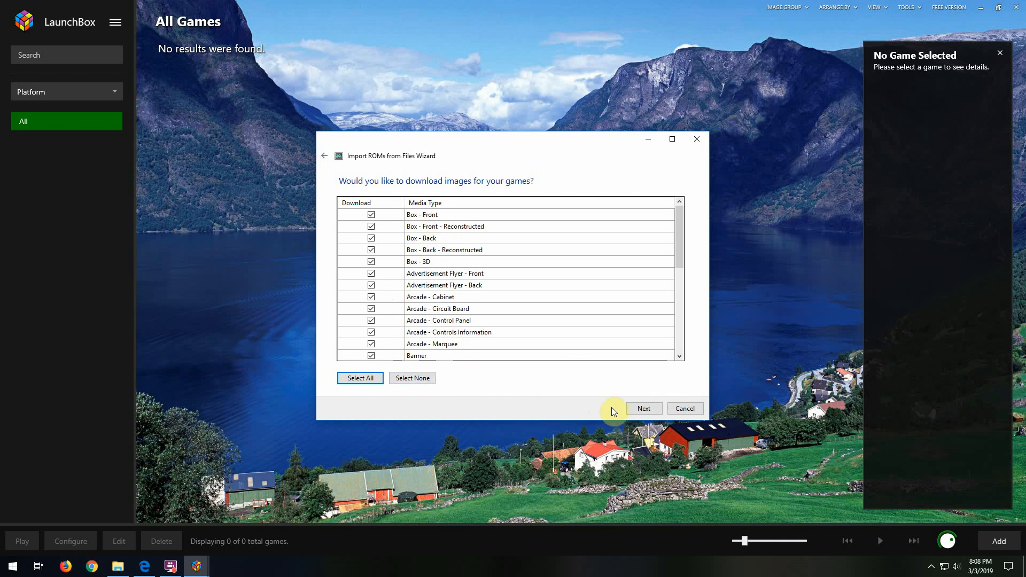
{"action": "left_click", "coordinate": [638, 409]}
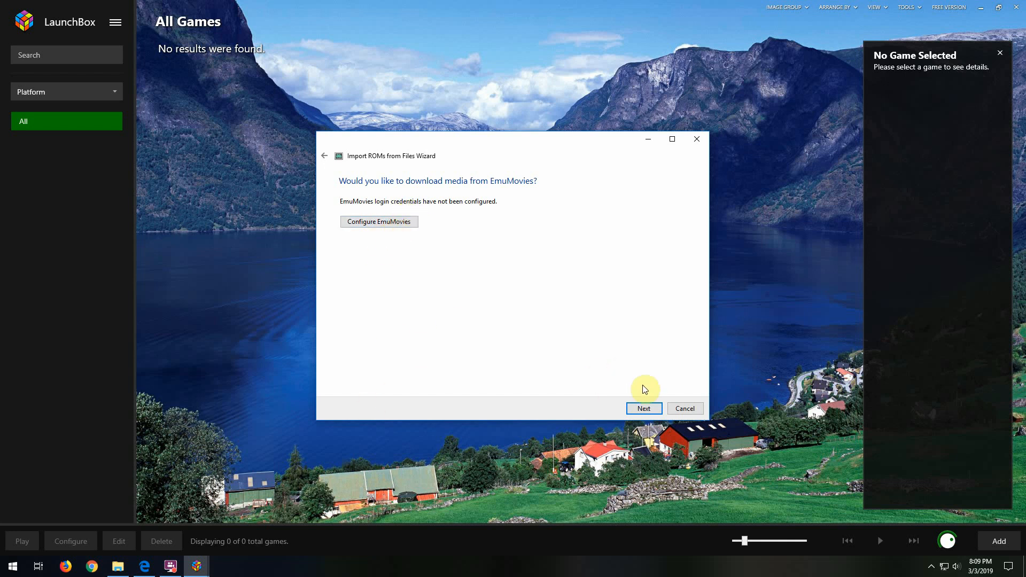
- Skip EmuMovies media, keep PDF manual lookup as the only custom option and review the games listed for import
{"action": "left_click", "coordinate": [632, 409]}
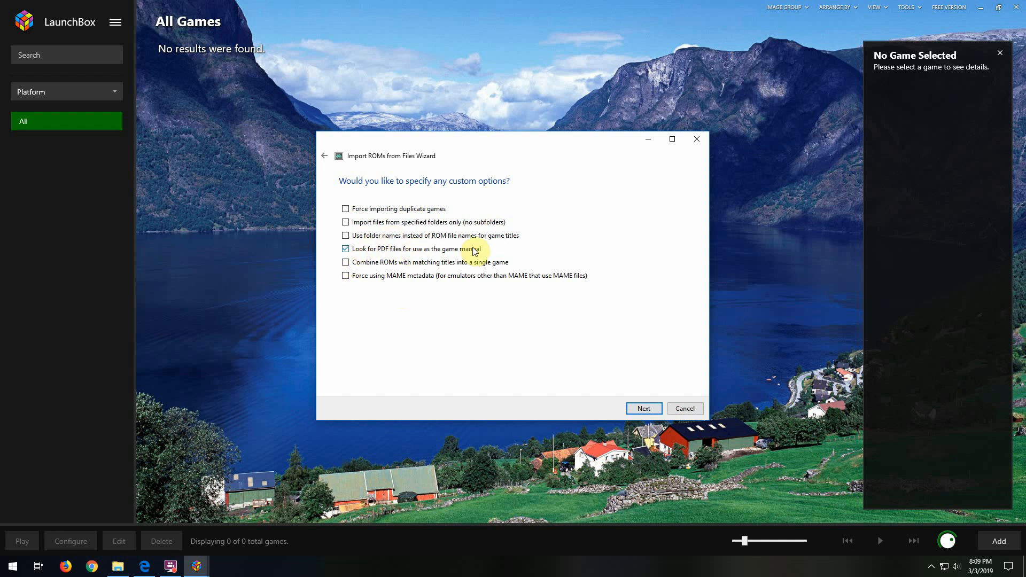
{"action": "left_click", "coordinate": [641, 407]}
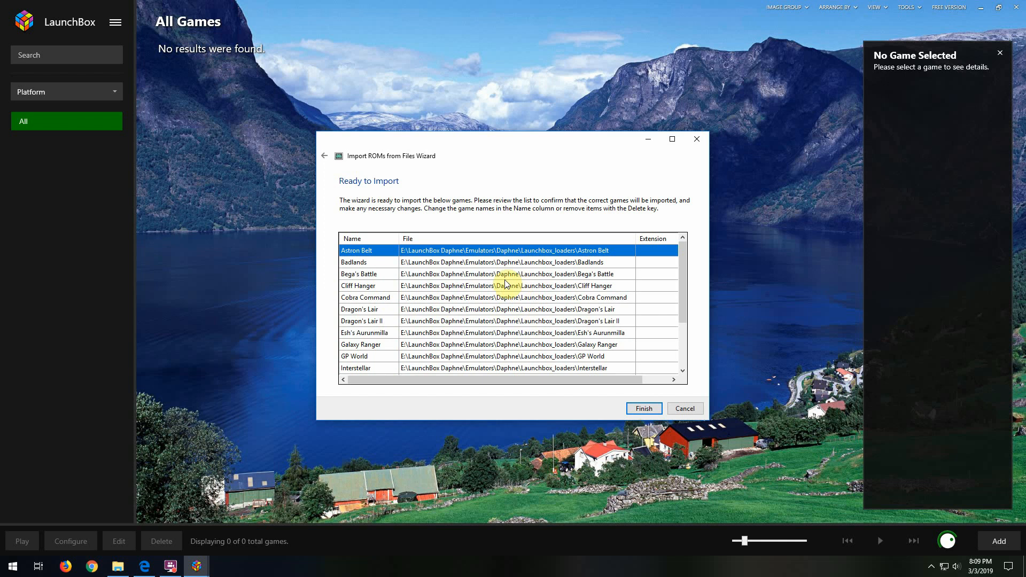
{"action": "left_click_drag", "start_coordinate": [683, 302], "coordinate": [684, 361]}
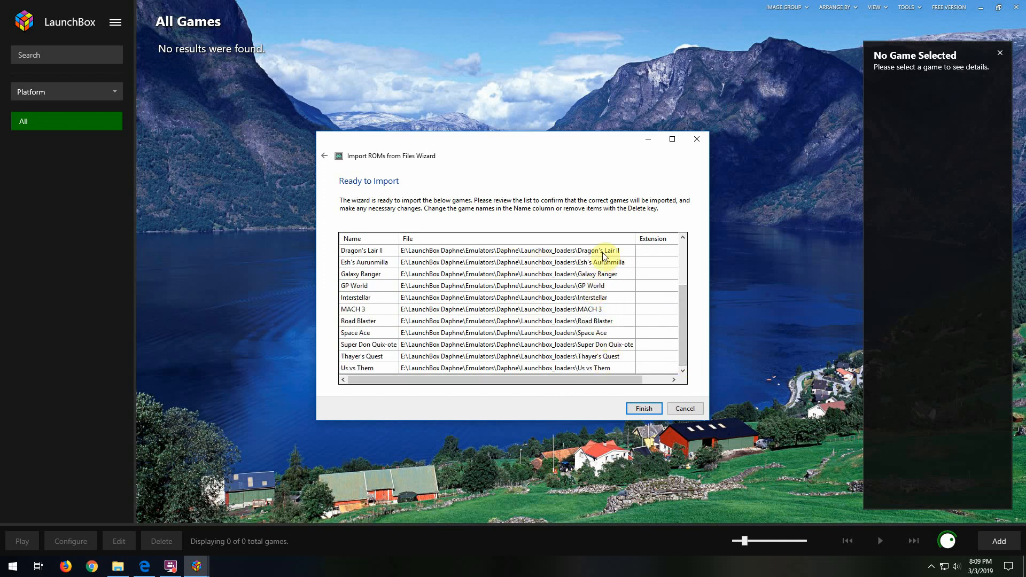
{"action": "left_click_drag", "start_coordinate": [684, 312], "coordinate": [681, 260]}
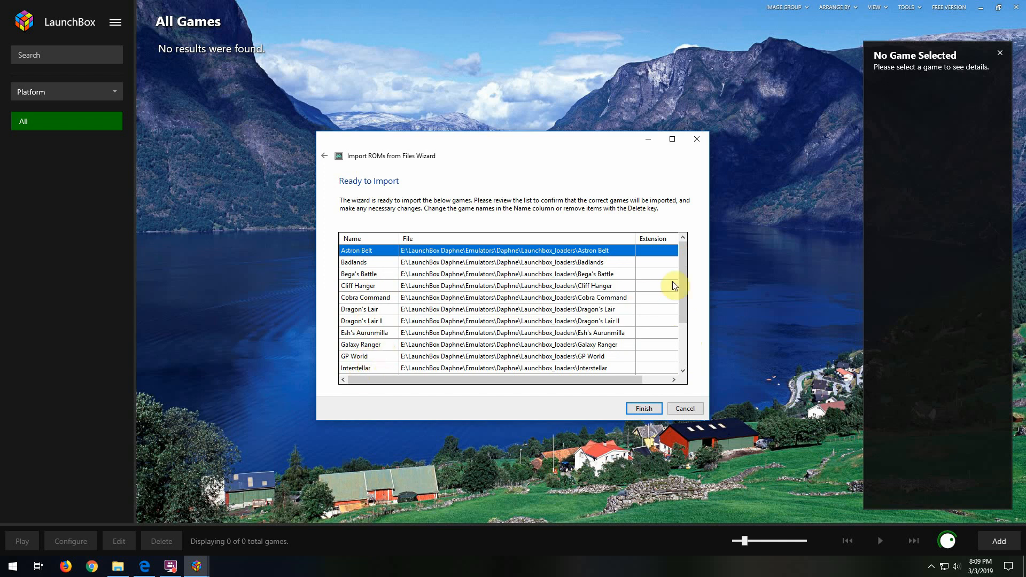
{"action": "left_click_drag", "start_coordinate": [683, 313], "coordinate": [684, 366]}
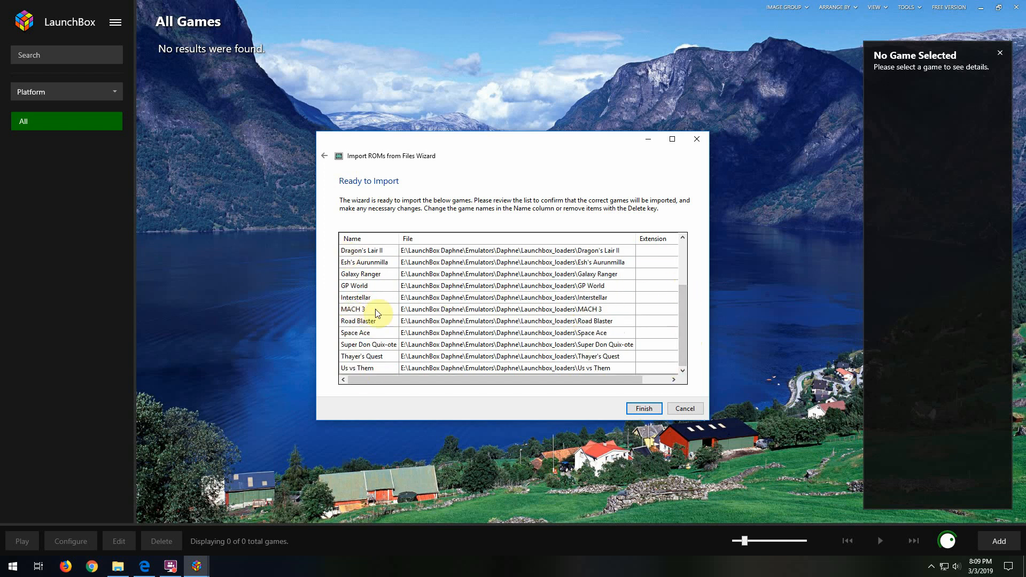
- Rename the MACH 3 entry as M.A.C.H. 3 in the import list and finish importing the games
{"action": "left_click", "coordinate": [350, 311]}
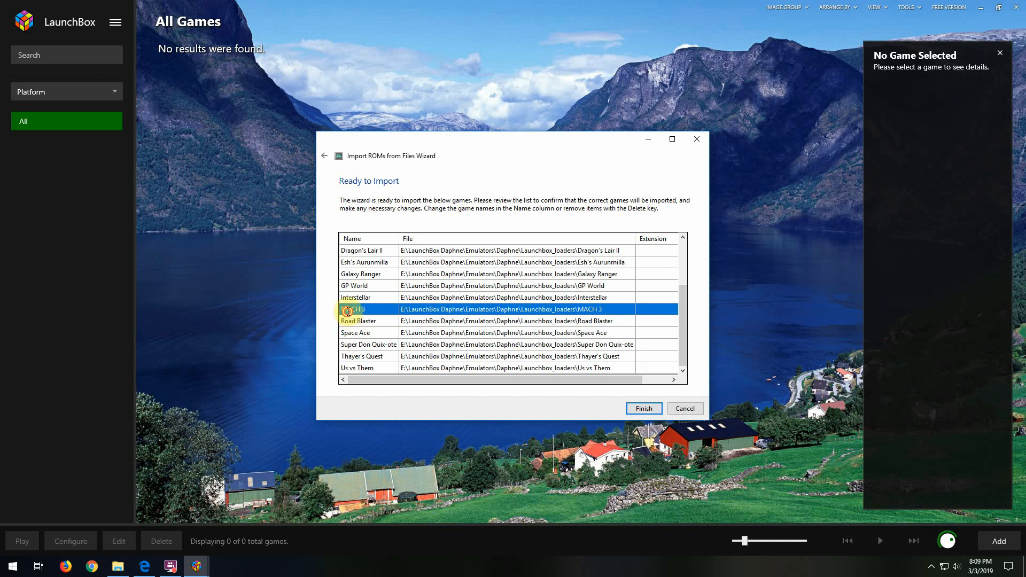
{"action": "left_click", "coordinate": [348, 311]}
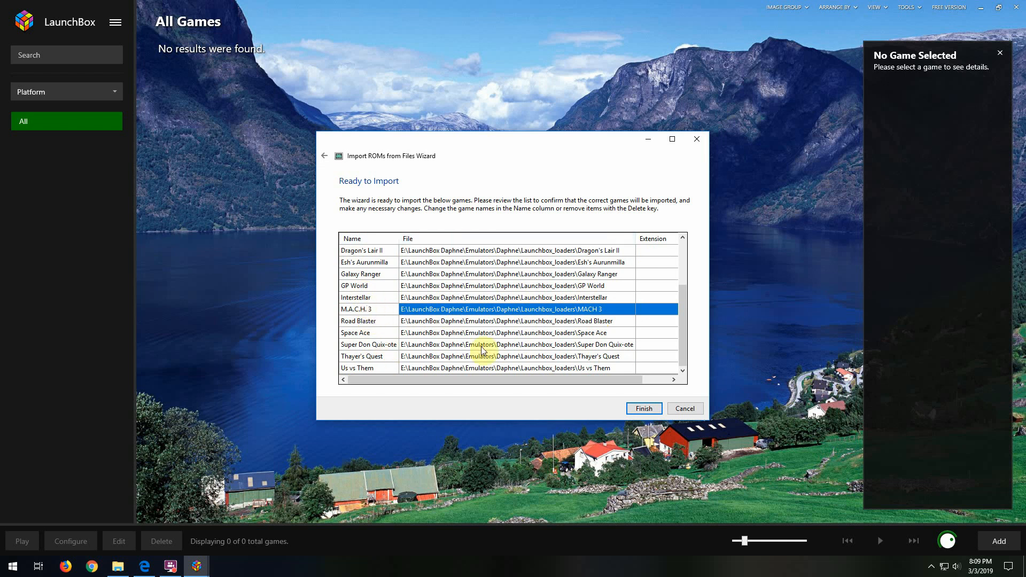
{"action": "left_click", "coordinate": [377, 287]}
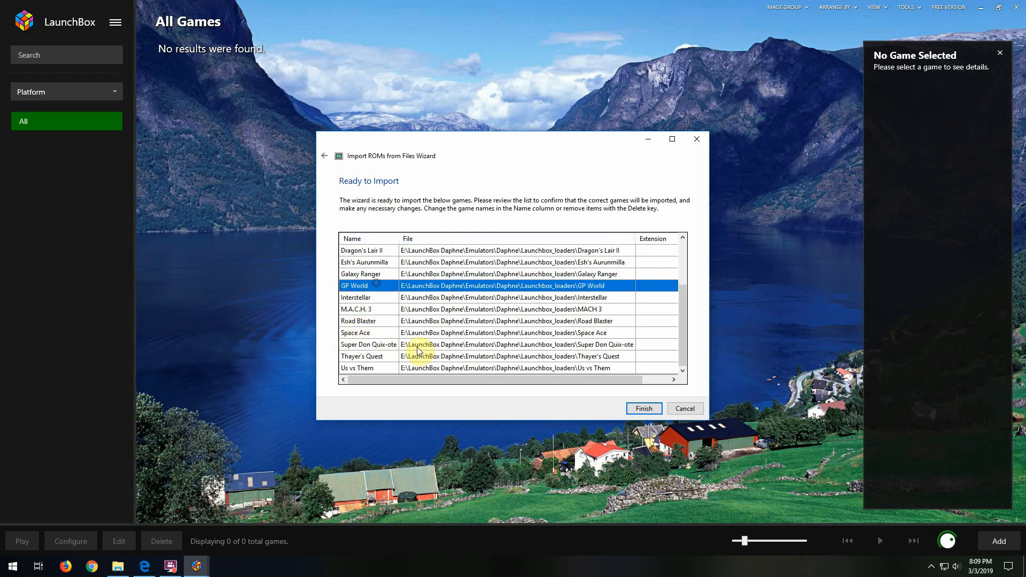
{"action": "left_click", "coordinate": [644, 409]}
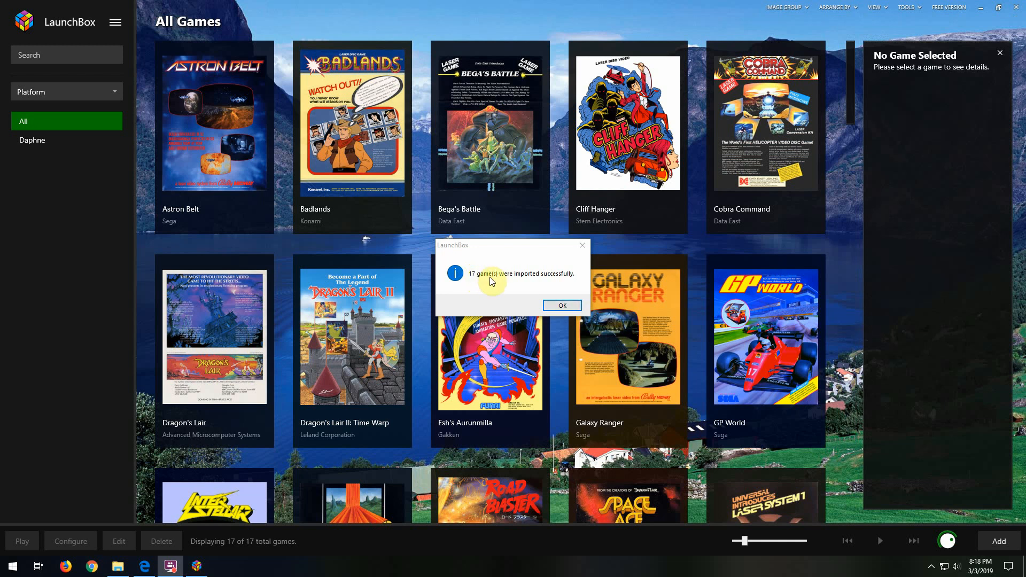
{"action": "left_click", "coordinate": [561, 305]}
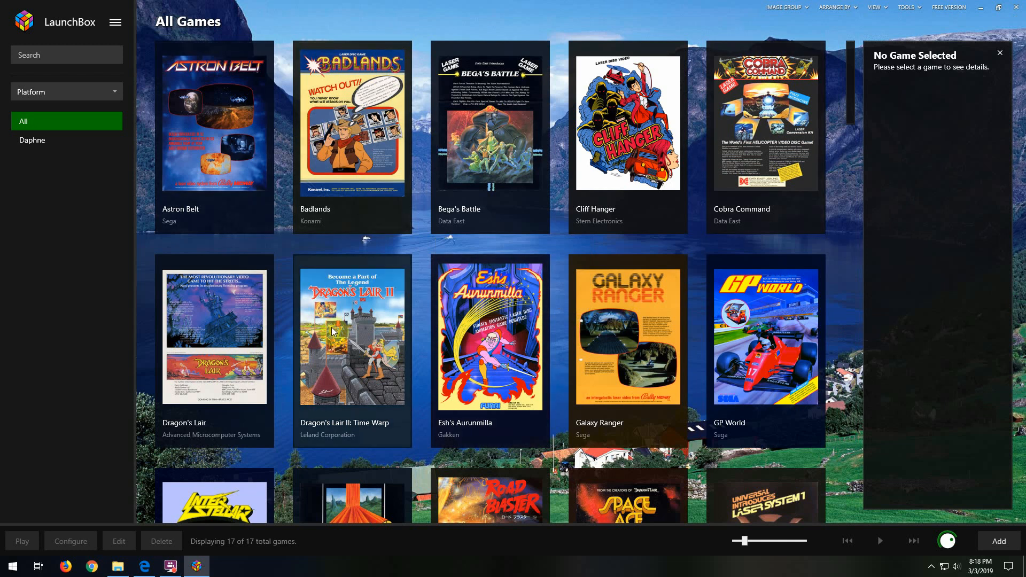
- Look over the imported Daphne games and switch the library's image group to 3D boxes
{"action": "scroll", "coordinate": [328, 327], "scroll_direction": "down", "scroll_amount": 4}
{"action": "scroll", "coordinate": [212, 387], "scroll_direction": "down", "scroll_amount": 2}
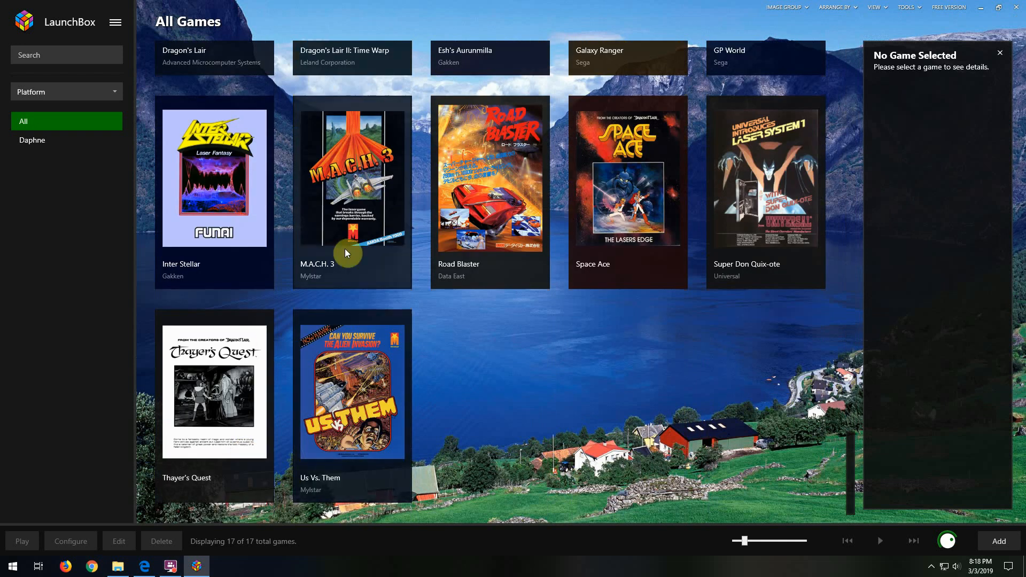
{"action": "scroll", "coordinate": [344, 249], "scroll_direction": "up", "scroll_amount": 3}
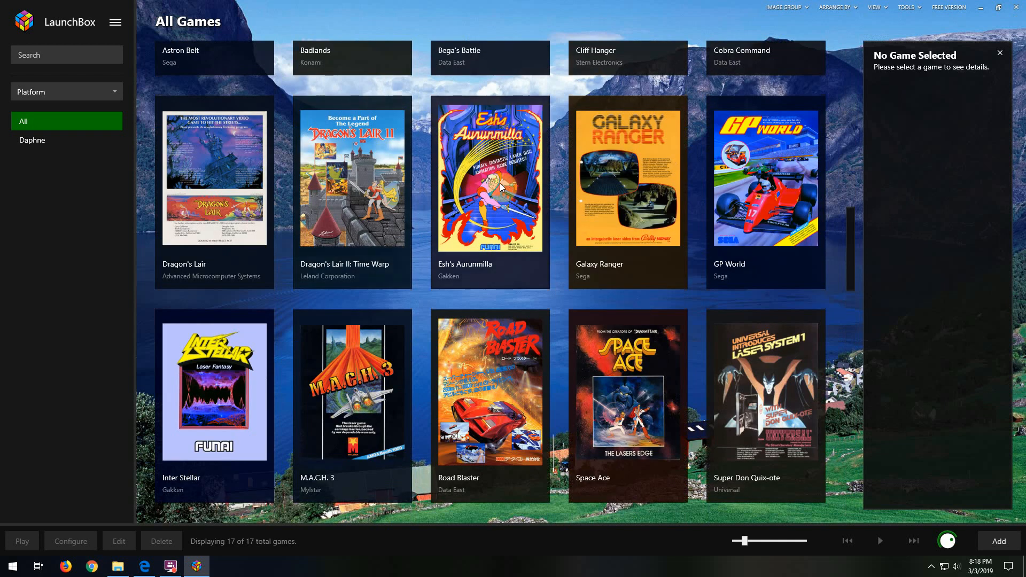
{"action": "scroll", "coordinate": [499, 182], "scroll_direction": "up", "scroll_amount": 2}
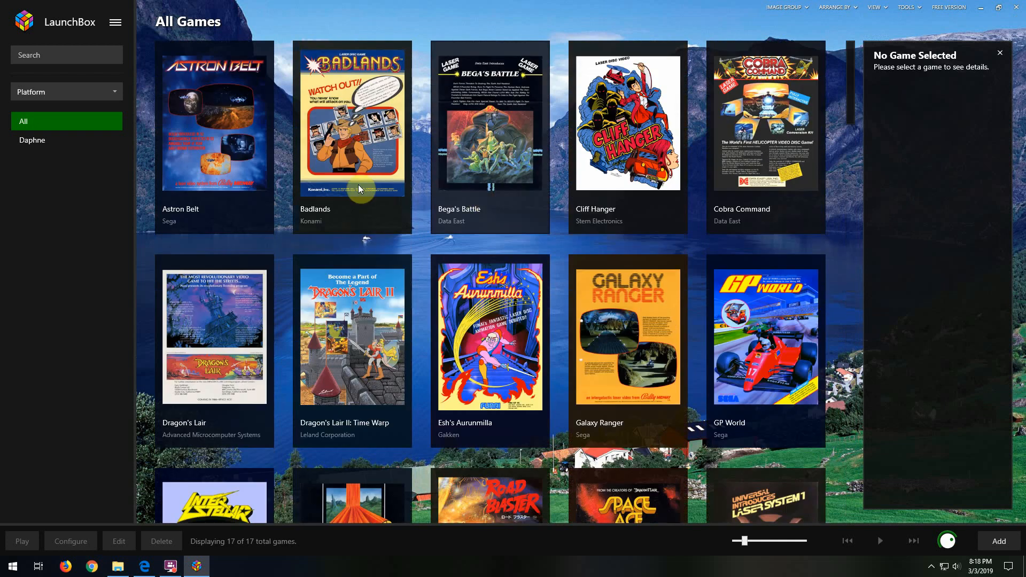
{"action": "left_click", "coordinate": [793, 11]}
{"action": "left_click", "coordinate": [796, 34]}
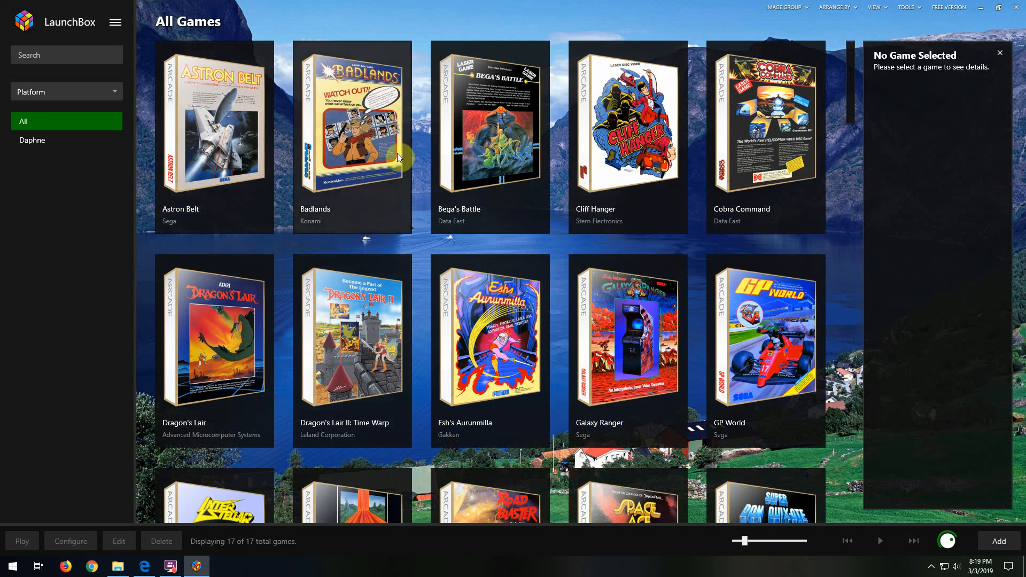
{"action": "scroll", "coordinate": [523, 405], "scroll_direction": "down", "scroll_amount": 5}
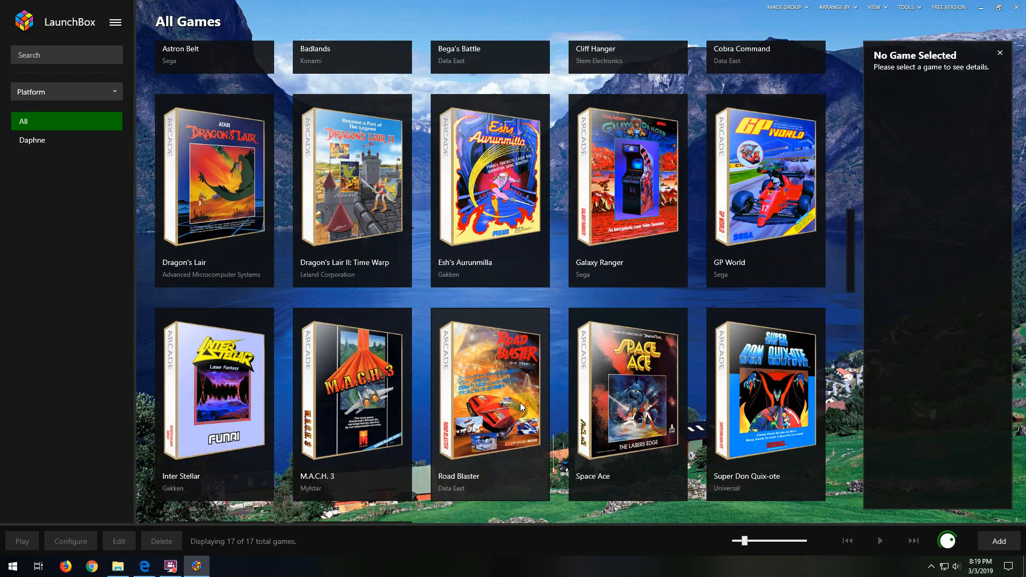
{"action": "scroll", "coordinate": [288, 385], "scroll_direction": "up", "scroll_amount": 3}
{"action": "scroll", "coordinate": [289, 392], "scroll_direction": "up", "scroll_amount": 2}
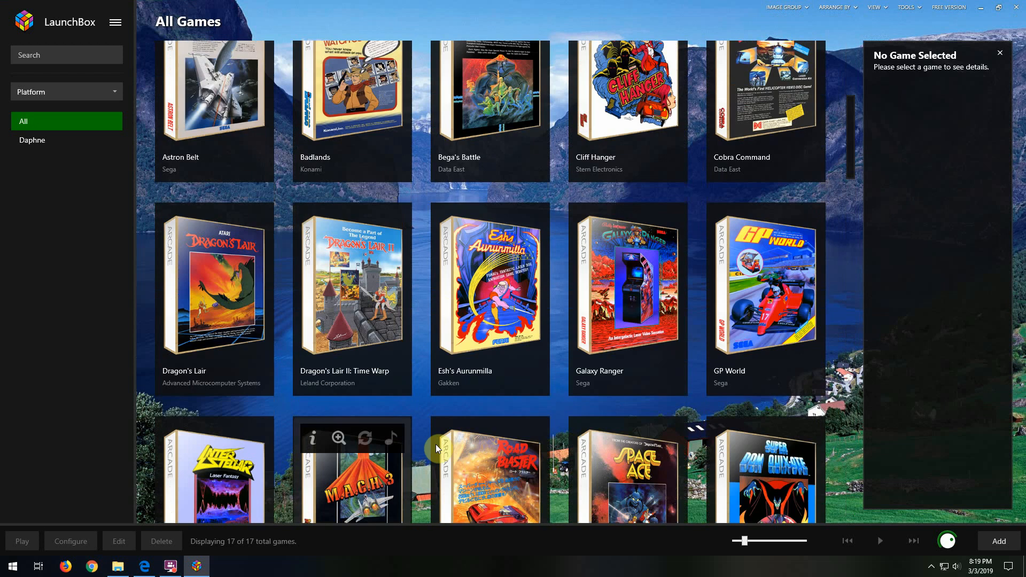
{"action": "scroll", "coordinate": [511, 485], "scroll_direction": "up", "scroll_amount": 1}
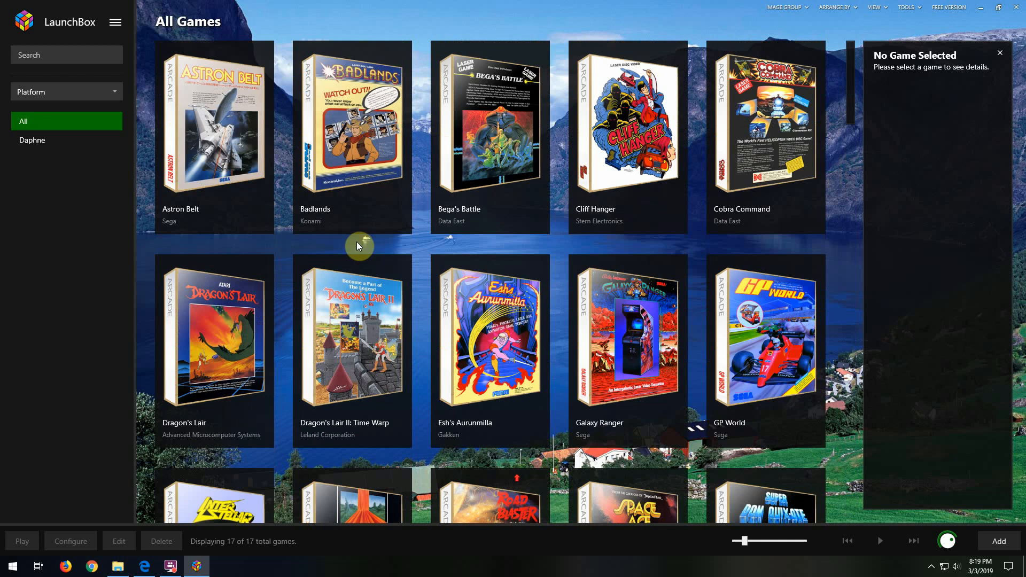
- Look through the imported Daphne games' 3D boxes and check the options available for Astron Belt
{"action": "scroll", "coordinate": [460, 405], "scroll_direction": "down", "scroll_amount": 2}
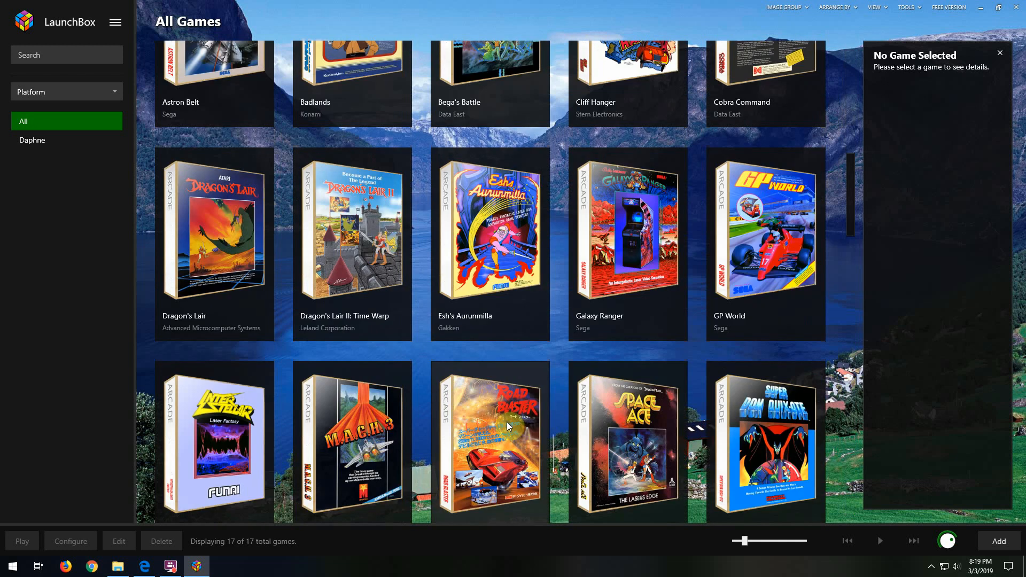
{"action": "scroll", "coordinate": [497, 449], "scroll_direction": "up", "scroll_amount": 2}
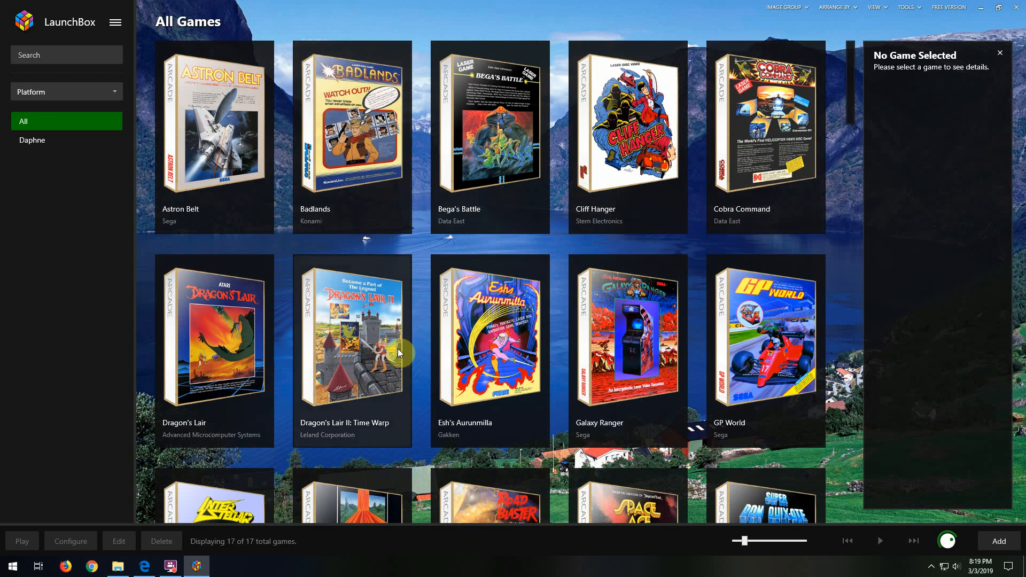
{"action": "scroll", "coordinate": [225, 420], "scroll_direction": "down", "scroll_amount": 5}
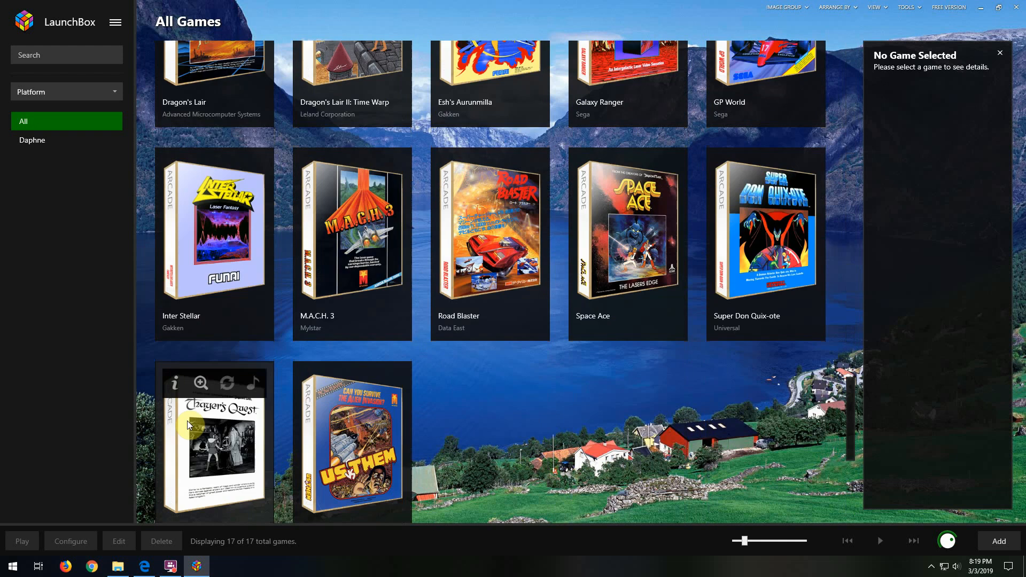
{"action": "scroll", "coordinate": [350, 414], "scroll_direction": "up", "scroll_amount": 5}
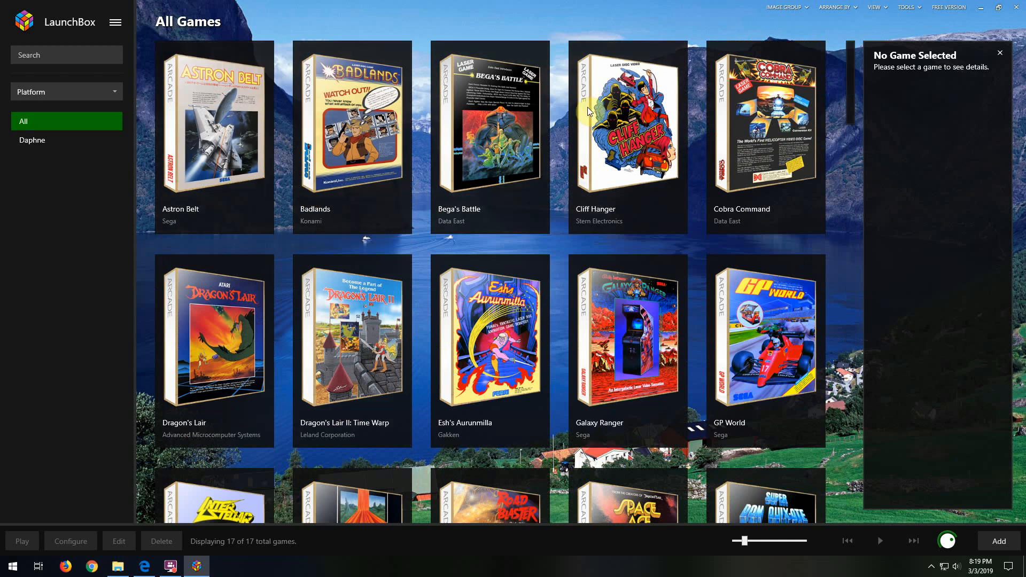
{"action": "right_click", "coordinate": [220, 130]}
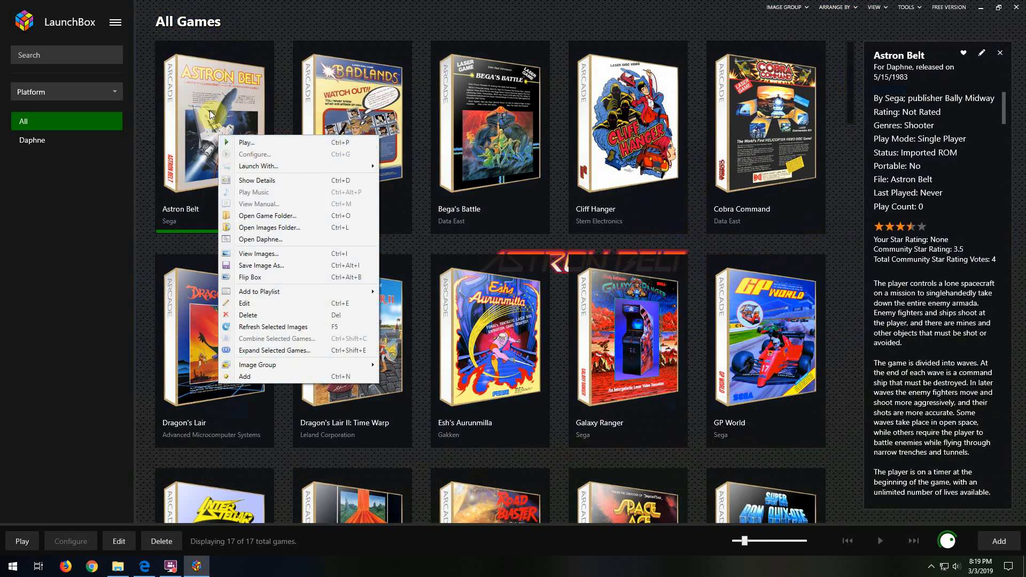
{"action": "left_click", "coordinate": [144, 83]}
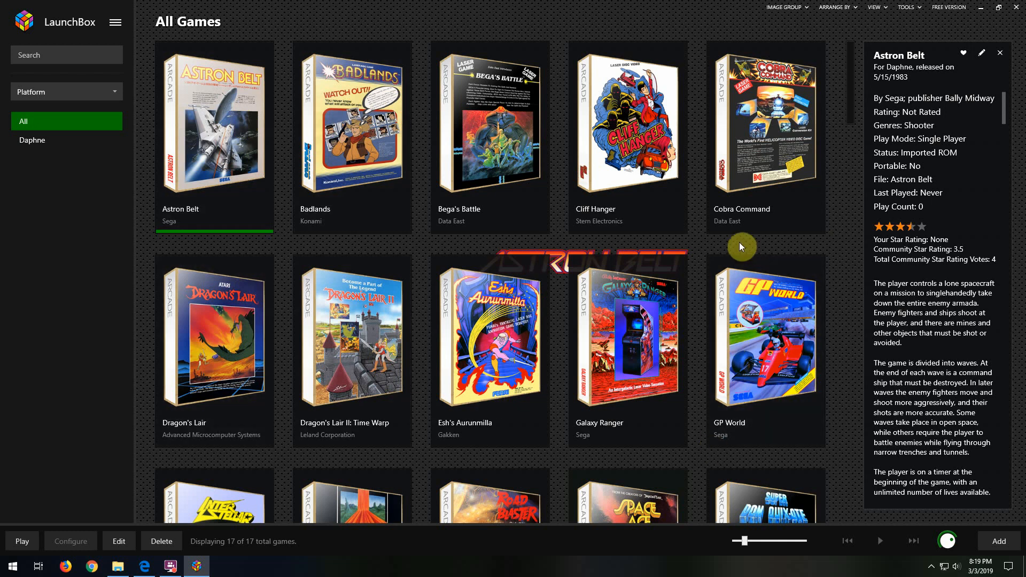
- Switch to Microsoft Edge and review the EmuMovies donation options, including supporter prices and FTP access
{"action": "left_click", "coordinate": [145, 566]}
{"action": "left_click", "coordinate": [195, 8]}
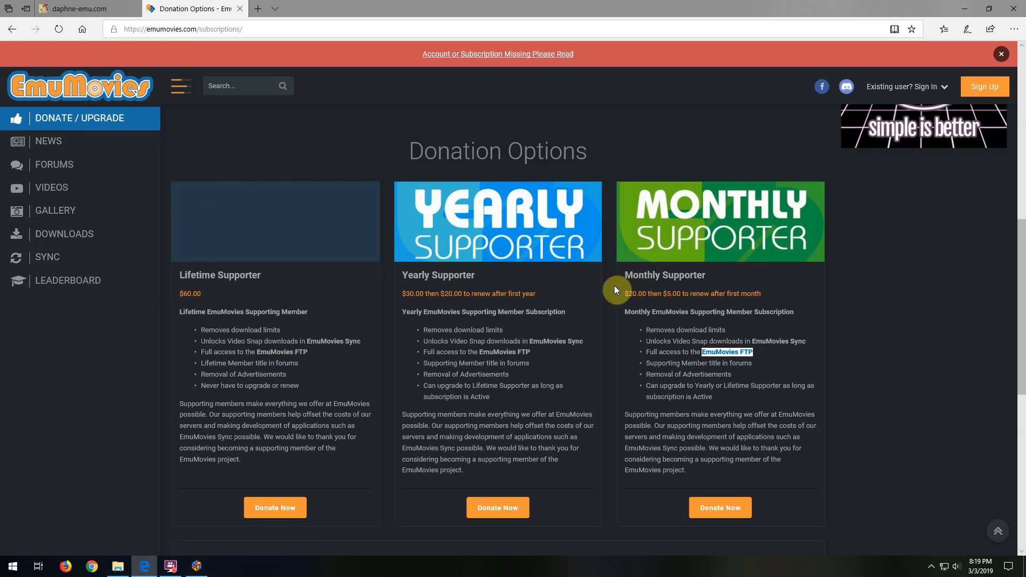
{"action": "left_click_drag", "start_coordinate": [626, 294], "coordinate": [658, 290]}
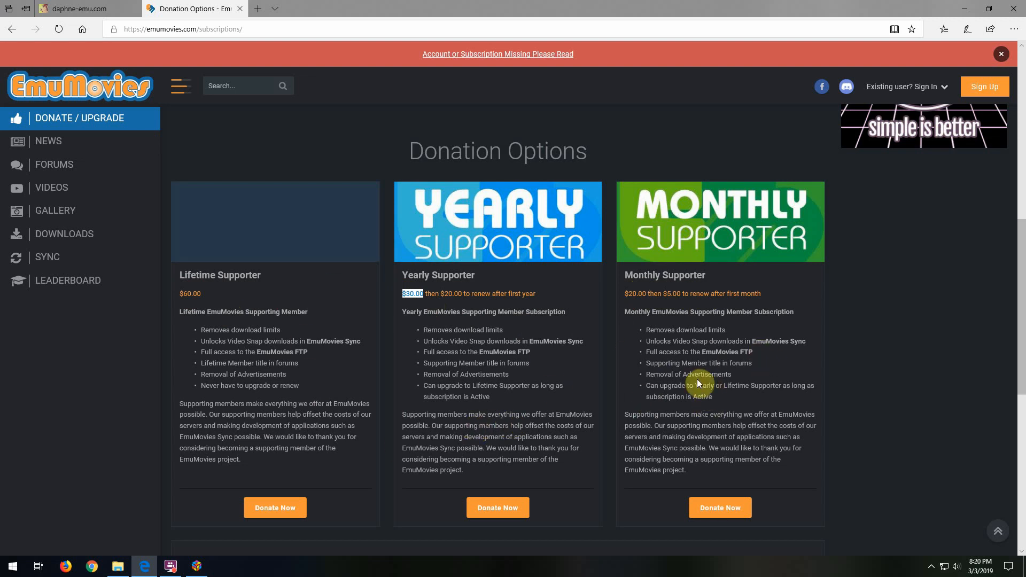
{"action": "left_click_drag", "start_coordinate": [753, 352], "coordinate": [719, 356]}
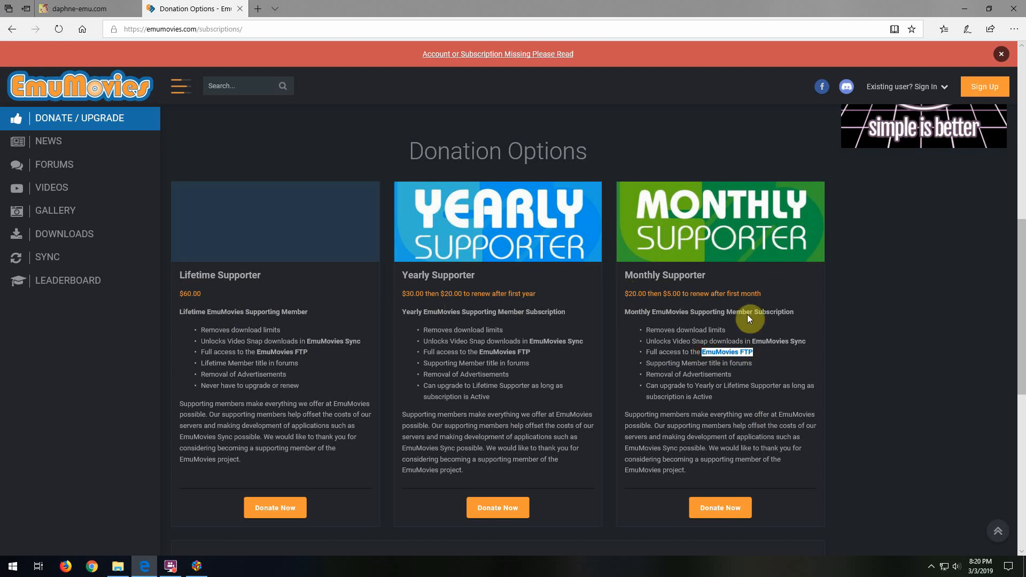
{"action": "left_click", "coordinate": [196, 566]}
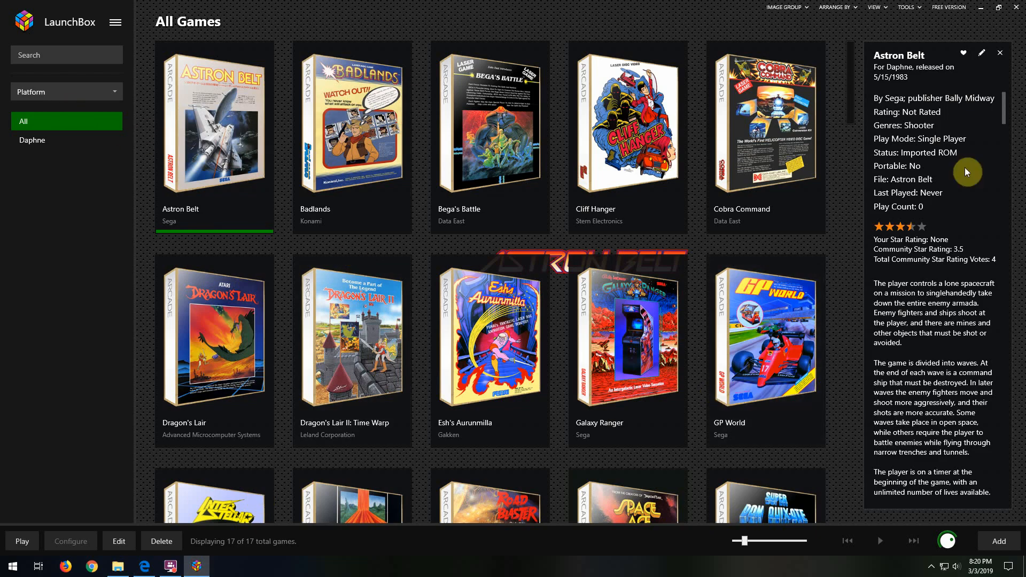
{"action": "left_click", "coordinate": [979, 15]}
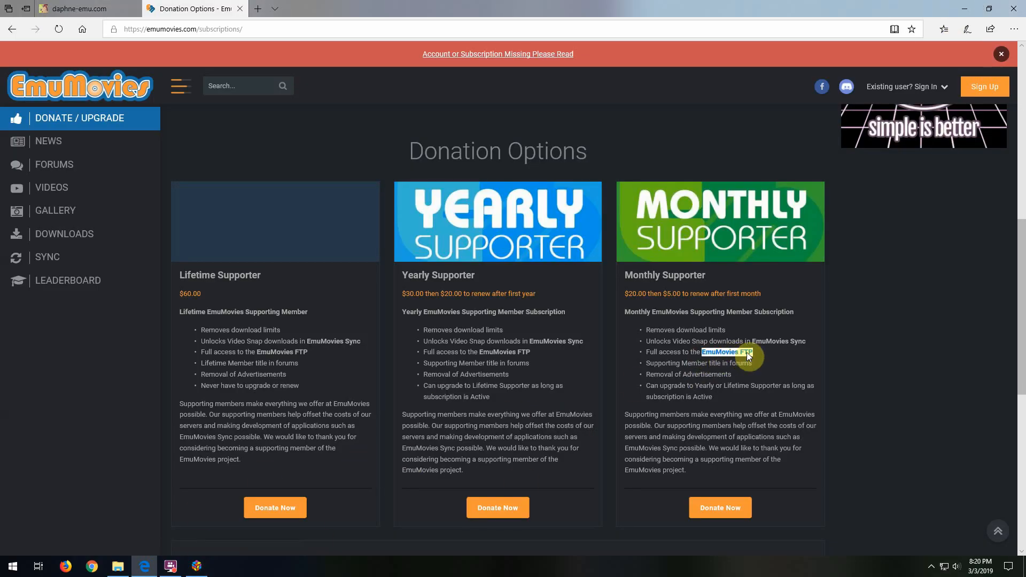
- In File Explorer, copy all videos and Renaming Videos.bat from the Theme folder in E:\Launchbox Folders\EmuMovies Download
{"action": "left_click", "coordinate": [118, 566]}
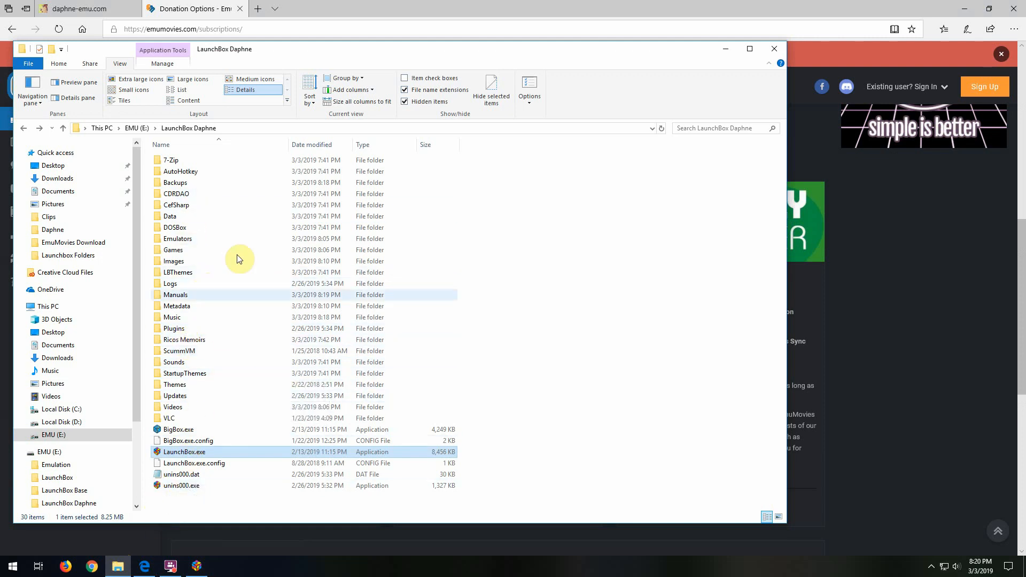
{"action": "left_click", "coordinate": [133, 129]}
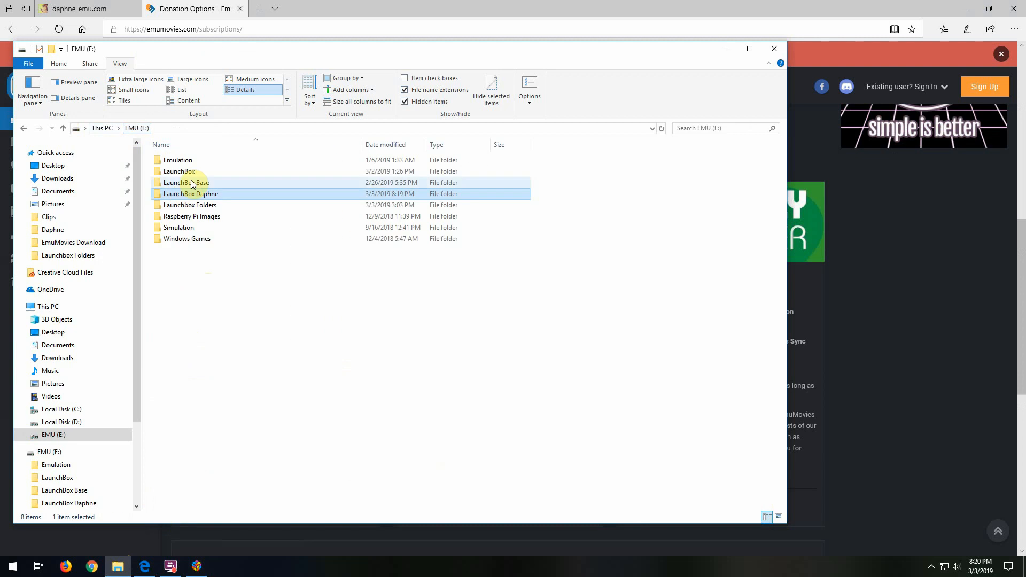
{"action": "double_click", "coordinate": [199, 206]}
{"action": "double_click", "coordinate": [188, 171]}
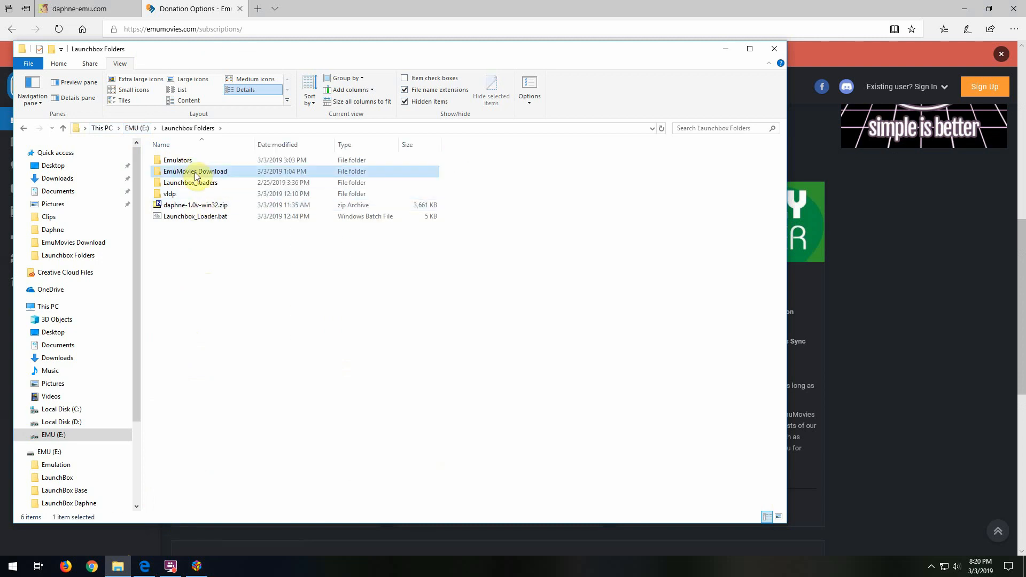
{"action": "double_click", "coordinate": [190, 189]}
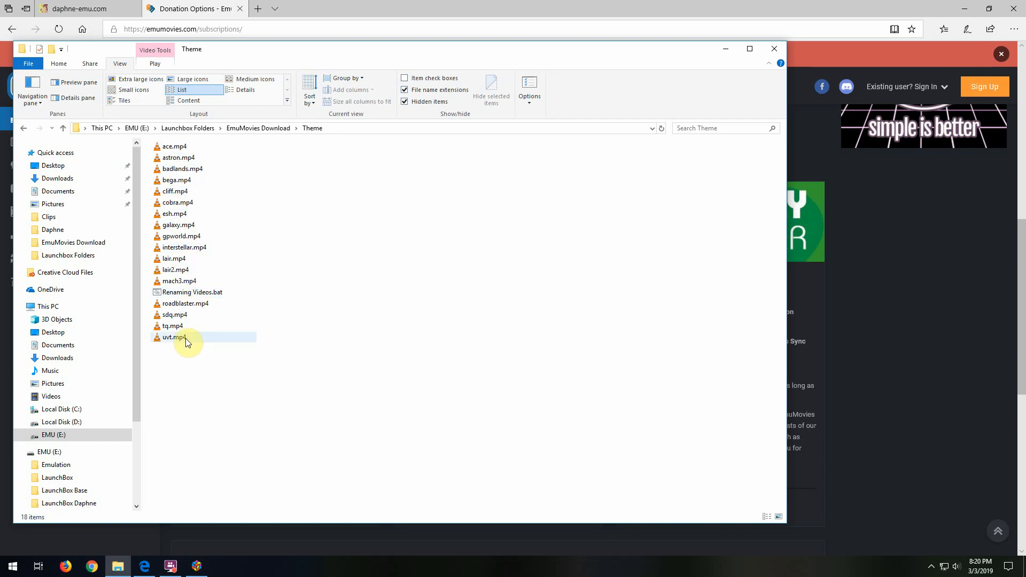
{"action": "left_click", "coordinate": [197, 565]}
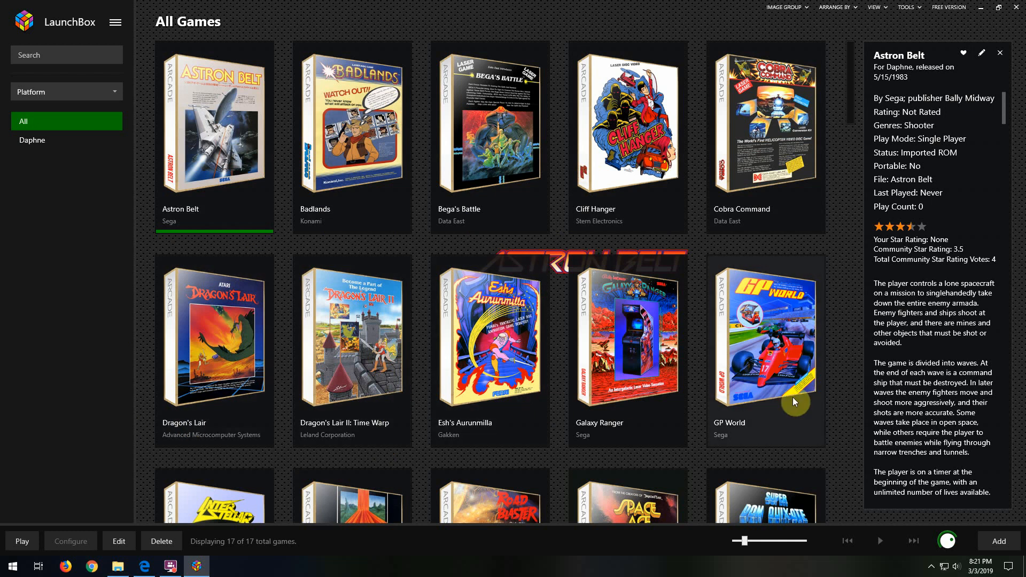
{"action": "left_click", "coordinate": [117, 566]}
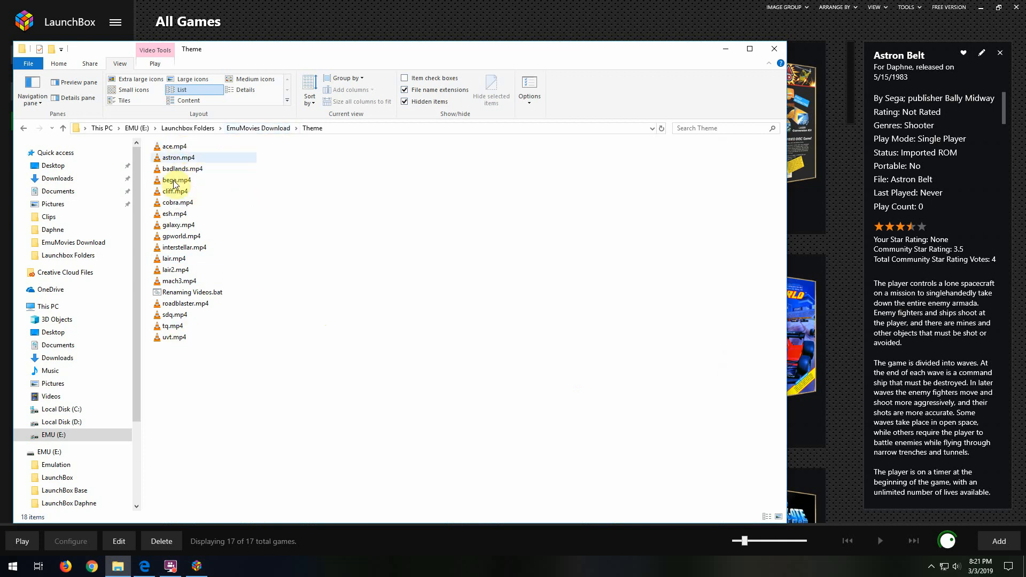
{"action": "left_click_drag", "start_coordinate": [176, 383], "coordinate": [156, 200]}
{"action": "left_click_drag", "start_coordinate": [153, 145], "coordinate": [152, 142]}
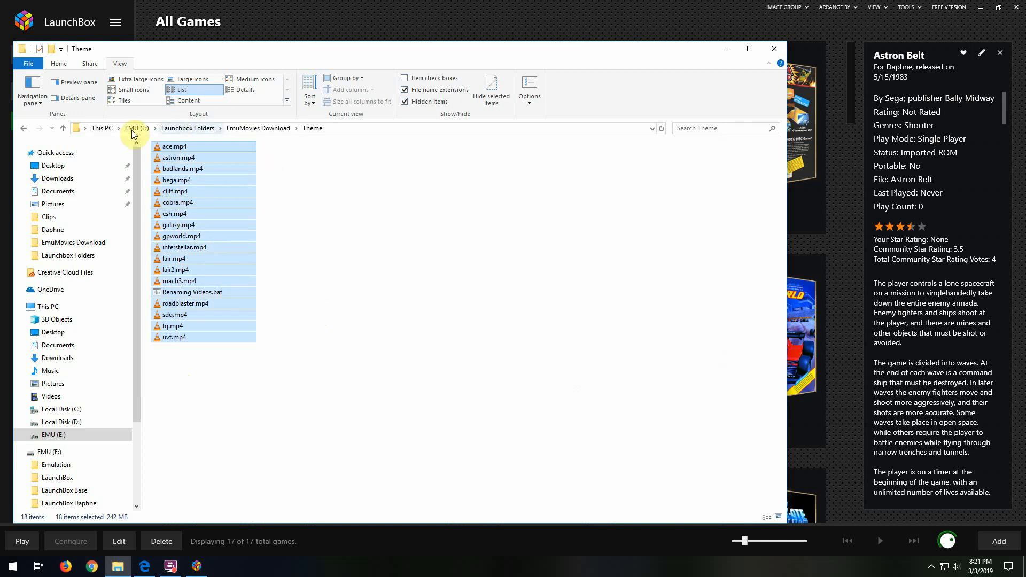
- Create a folder named Theme inside E:\LaunchBox Daphne\Videos\Daphne
{"action": "left_click", "coordinate": [140, 128]}
{"action": "double_click", "coordinate": [194, 196]}
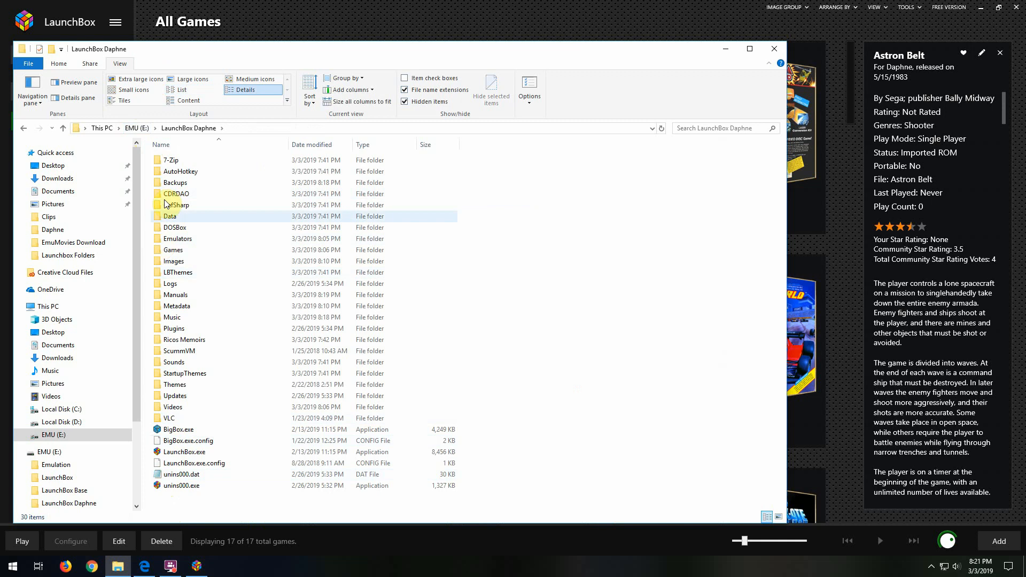
{"action": "double_click", "coordinate": [179, 408]}
{"action": "left_click", "coordinate": [182, 162]}
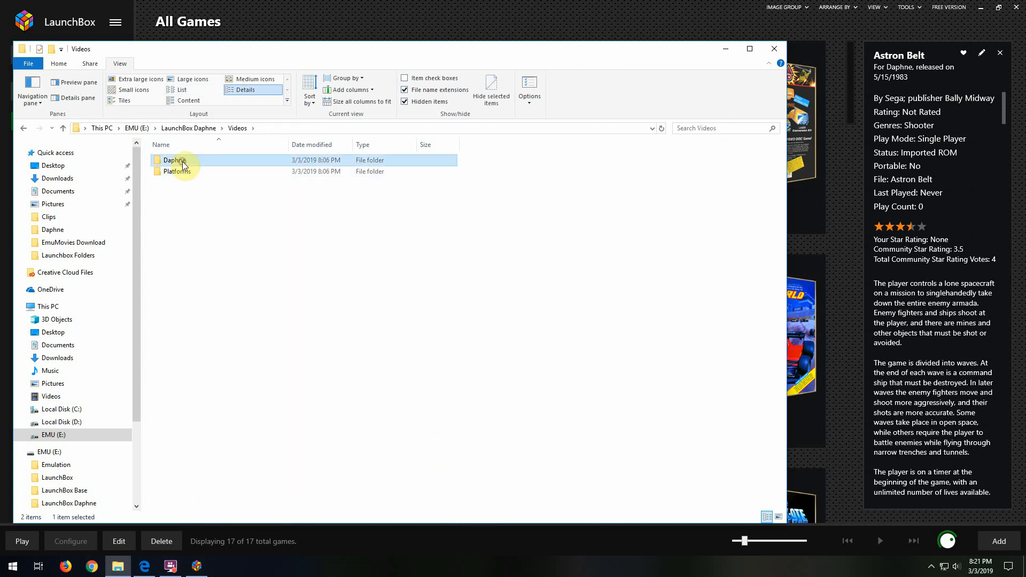
{"action": "double_click", "coordinate": [181, 161]}
{"action": "right_click", "coordinate": [182, 176]}
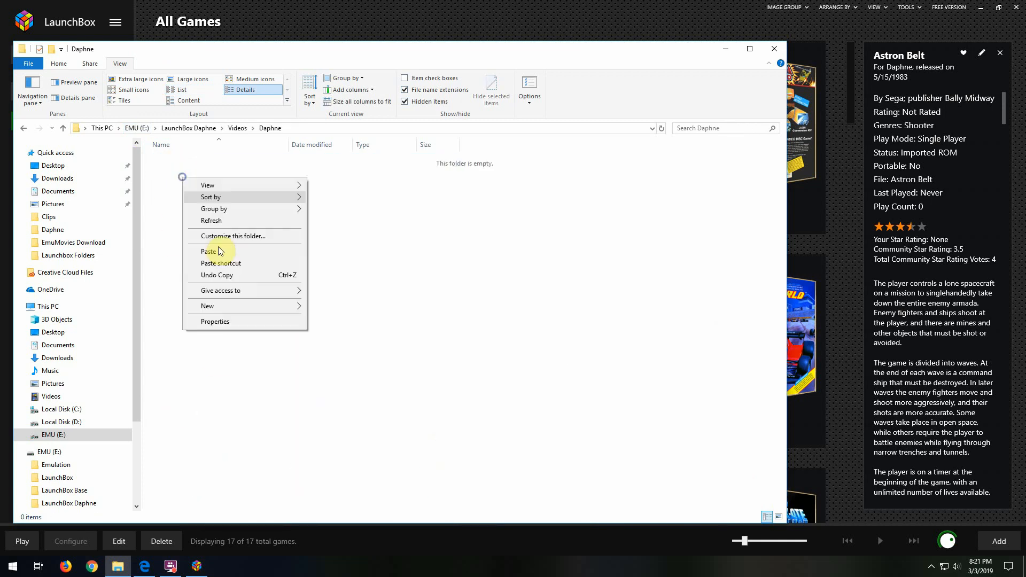
{"action": "left_click", "coordinate": [220, 306]}
{"action": "left_click", "coordinate": [332, 243]}
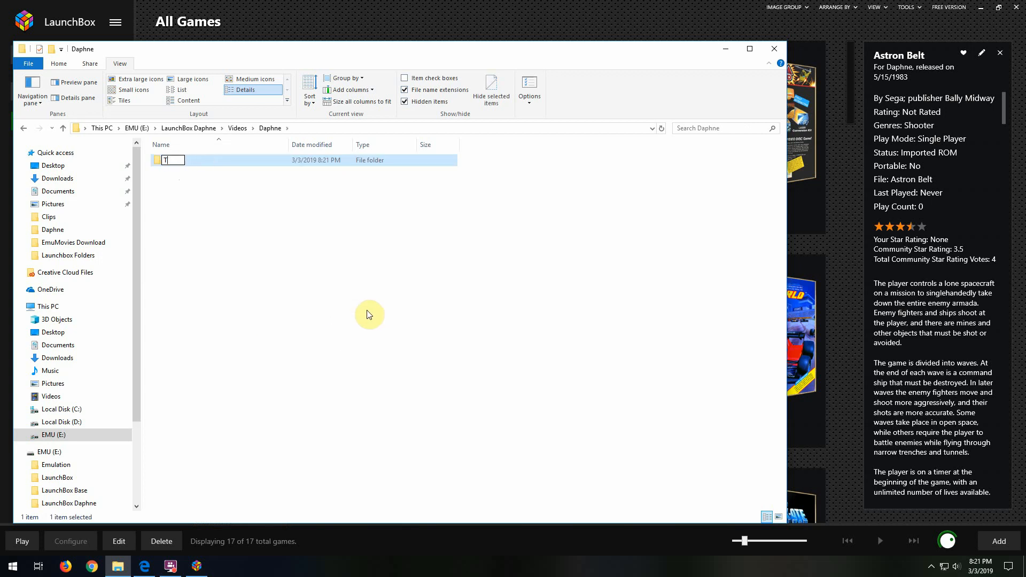
{"action": "key", "text": "Return"}
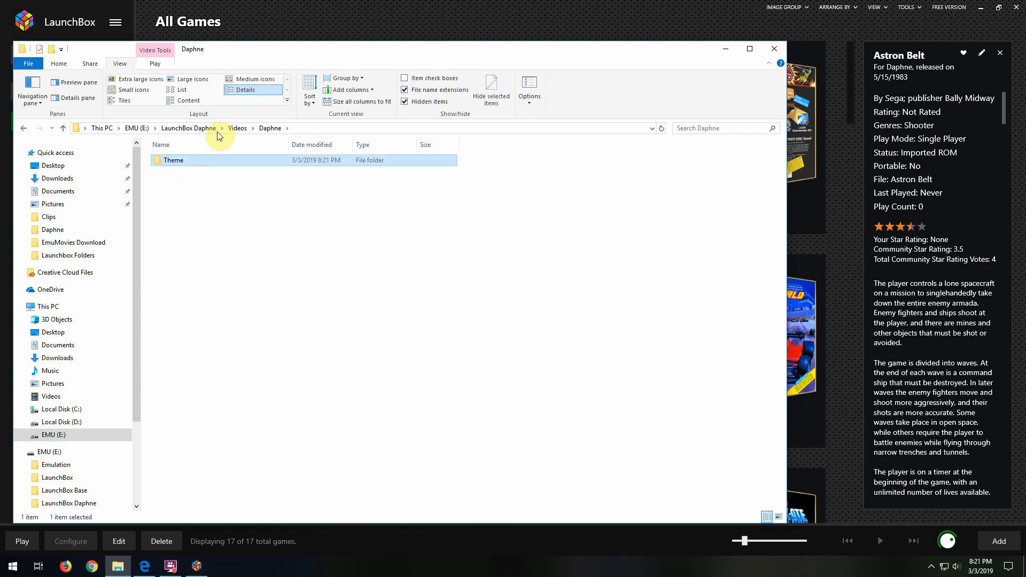
- Paste the copied videos and batch file into the new Theme folder
{"action": "double_click", "coordinate": [169, 162]}
{"action": "right_click", "coordinate": [216, 191]}
{"action": "left_click", "coordinate": [273, 262]}
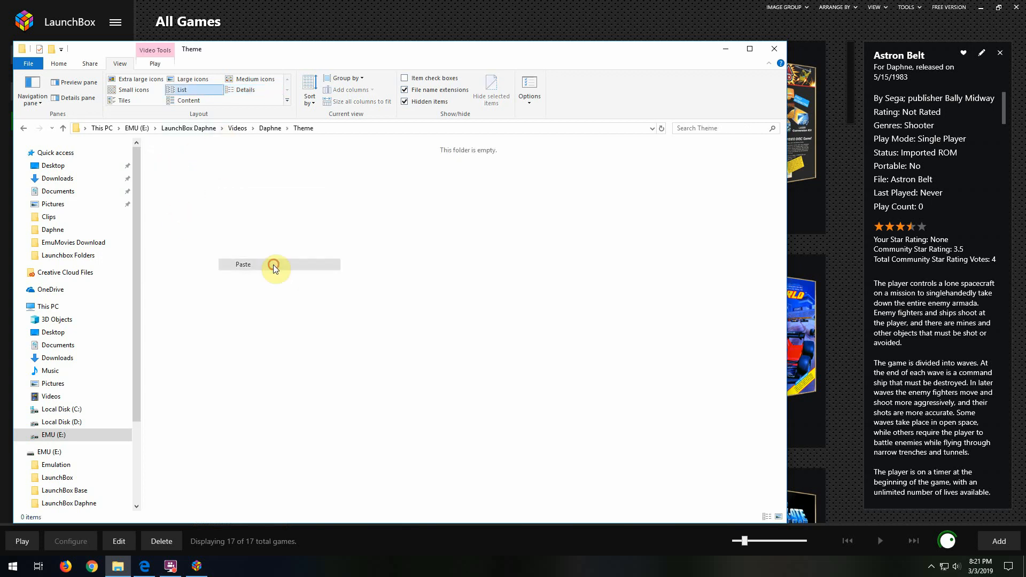
{"action": "left_click", "coordinate": [351, 397]}
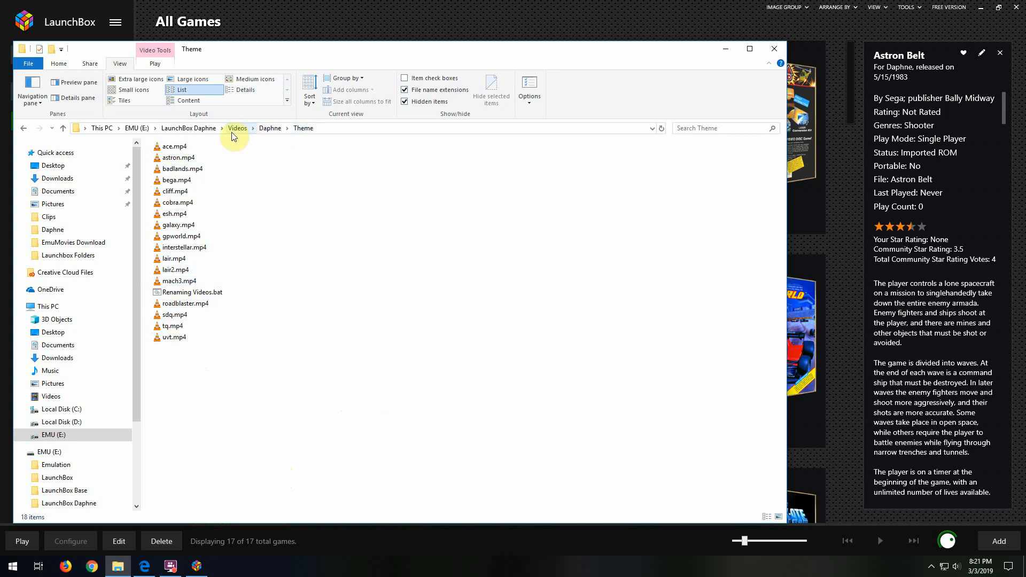
- Run Renaming Videos.bat to rename the theme videos after their games, and refresh the folder listing
{"action": "left_click", "coordinate": [180, 293]}
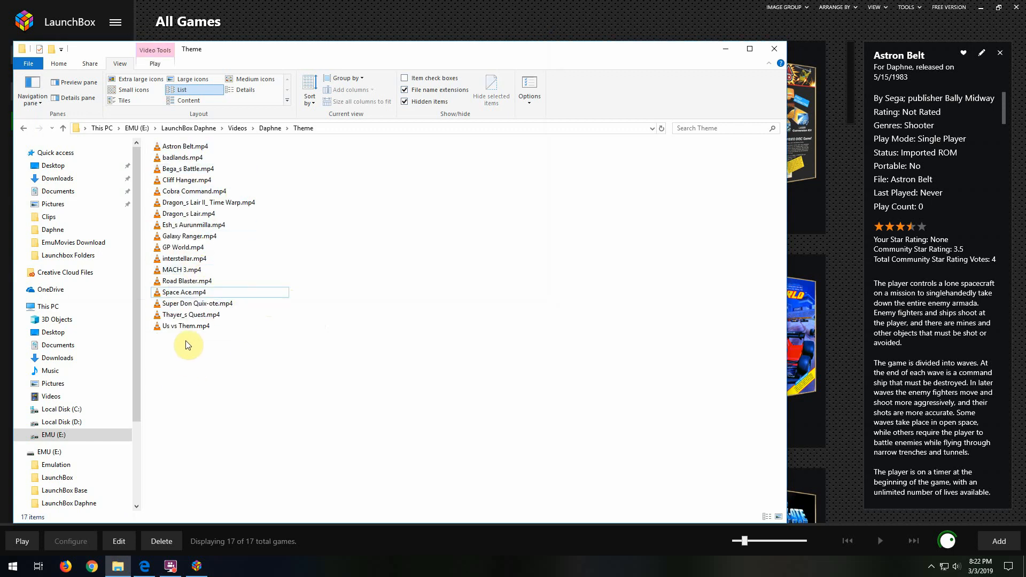
{"action": "left_click", "coordinate": [197, 566]}
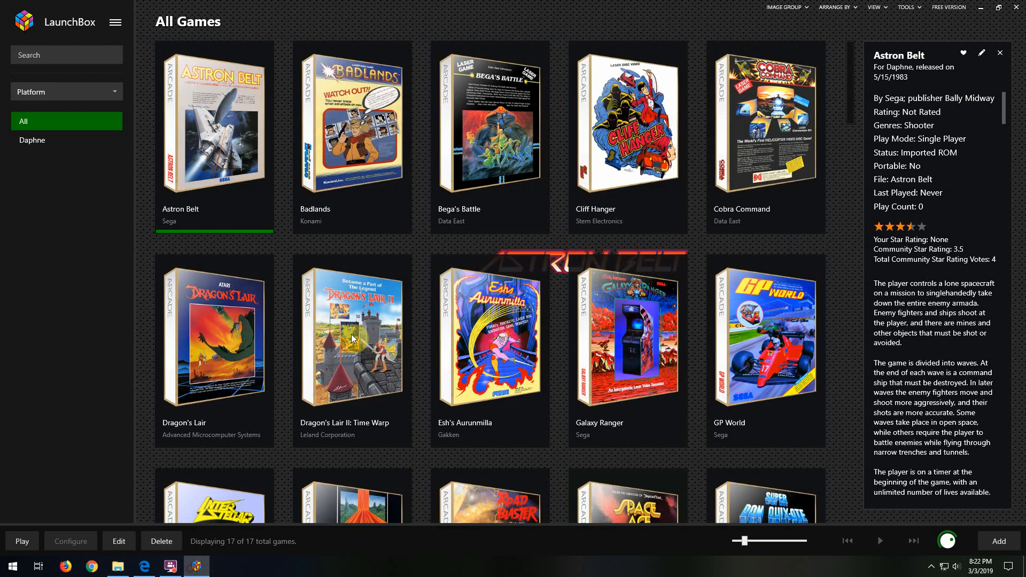
{"action": "left_click", "coordinate": [980, 7]}
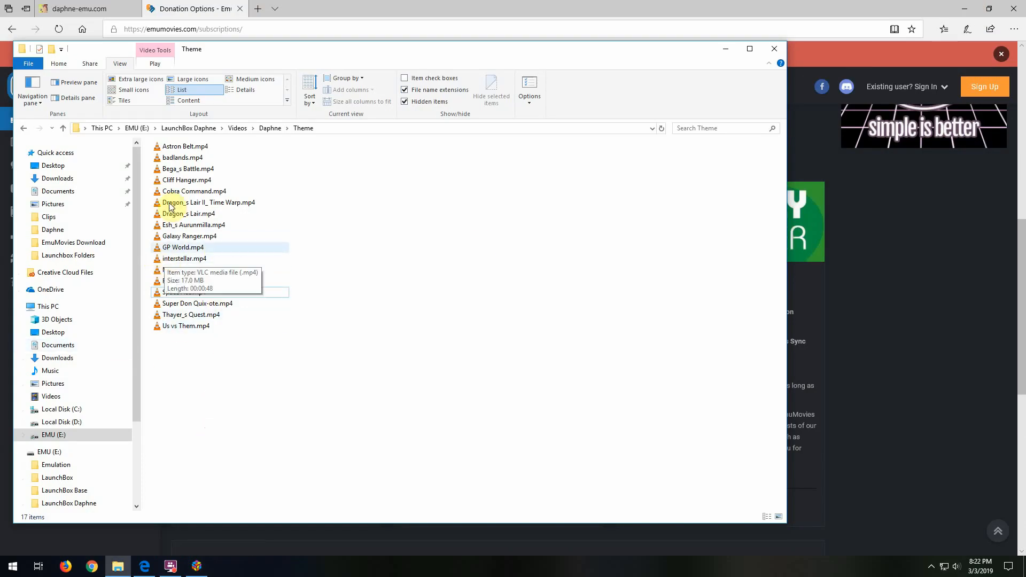
{"action": "right_click", "coordinate": [213, 357]}
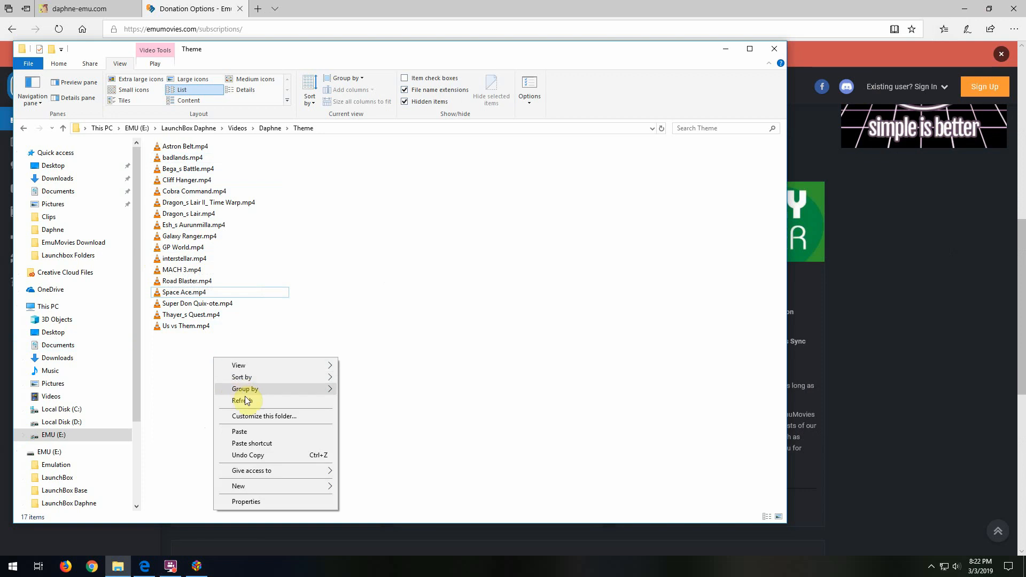
{"action": "left_click", "coordinate": [248, 401]}
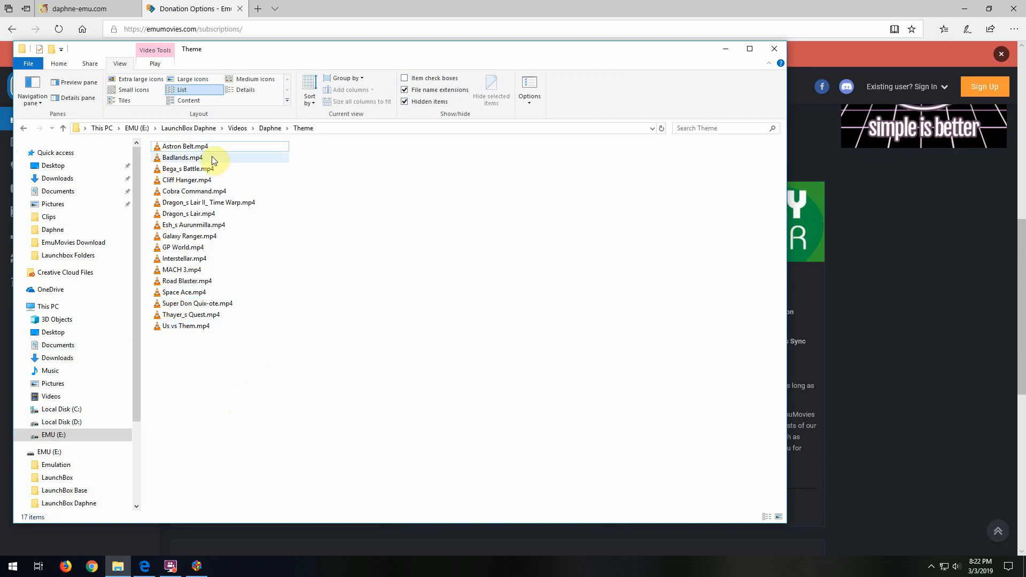
{"action": "left_click", "coordinate": [197, 147]}
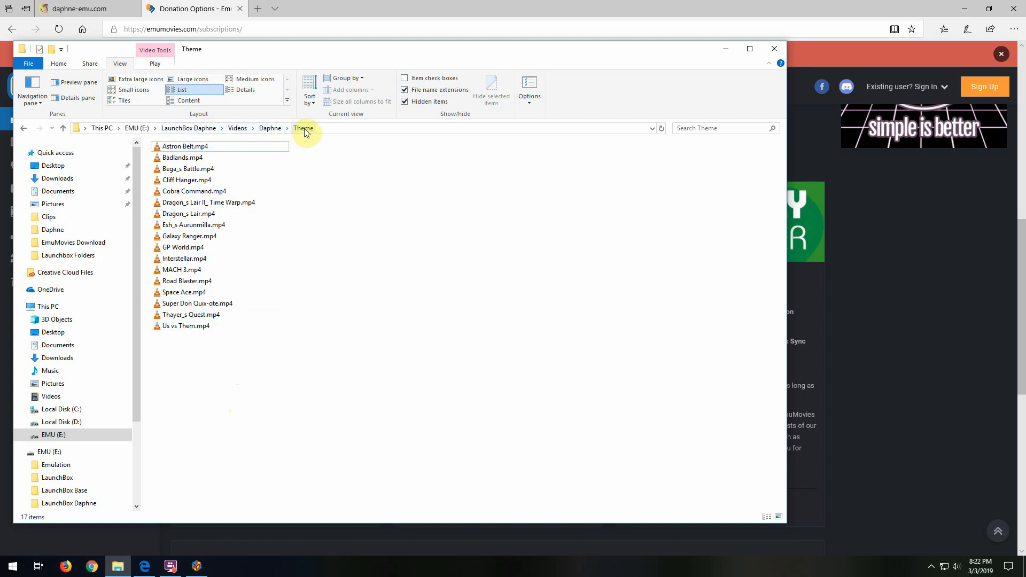
- Switch to LaunchBox, open Astron Belt for editing and check its game video path
{"action": "left_click", "coordinate": [199, 568]}
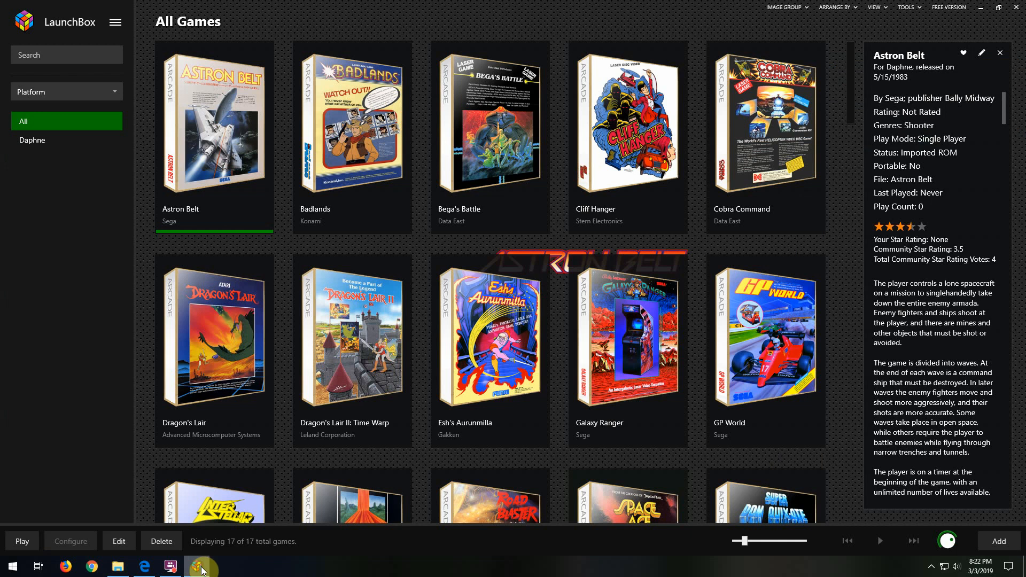
{"action": "right_click", "coordinate": [205, 168]}
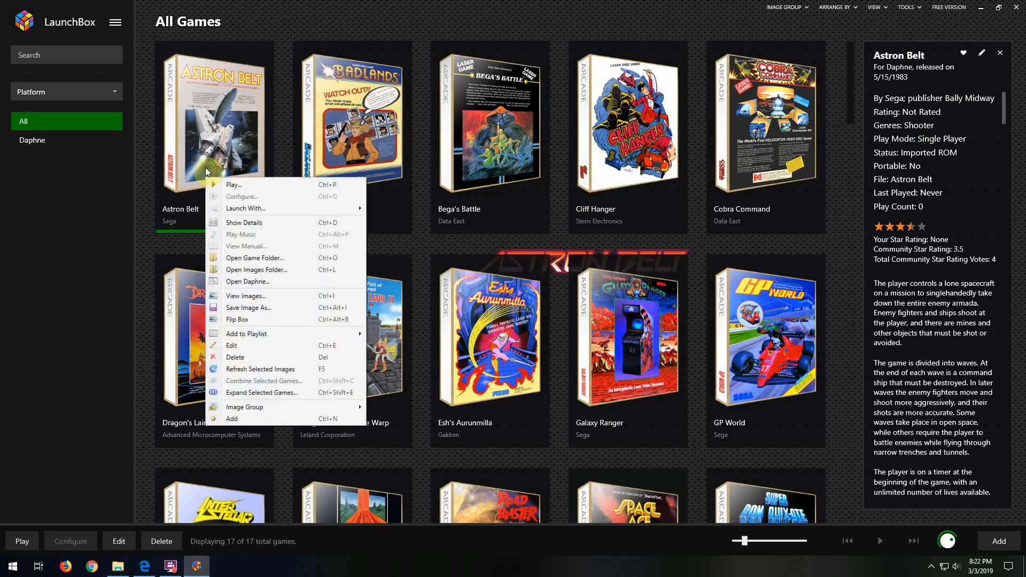
{"action": "left_click", "coordinate": [239, 346]}
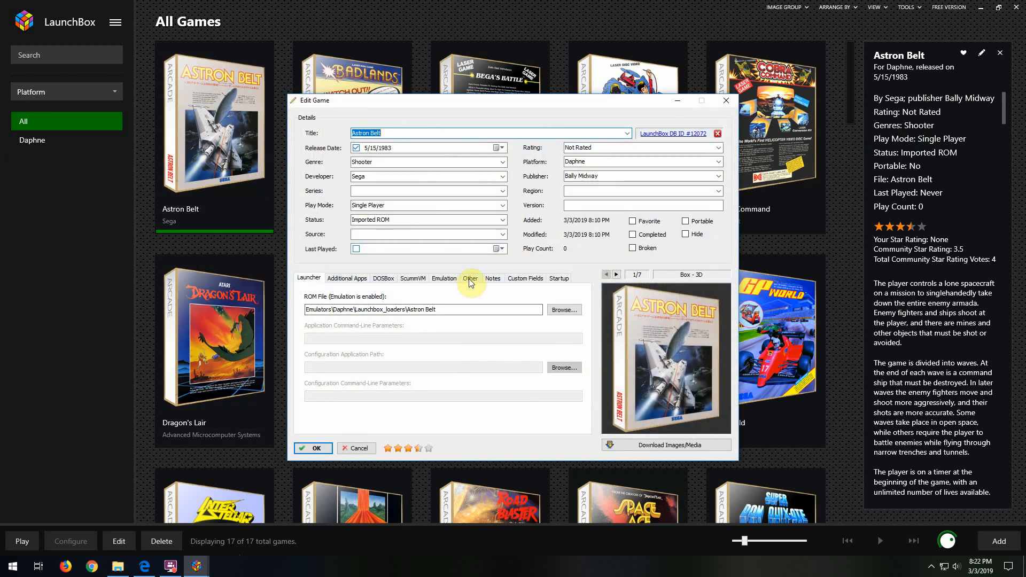
{"action": "left_click", "coordinate": [470, 278]}
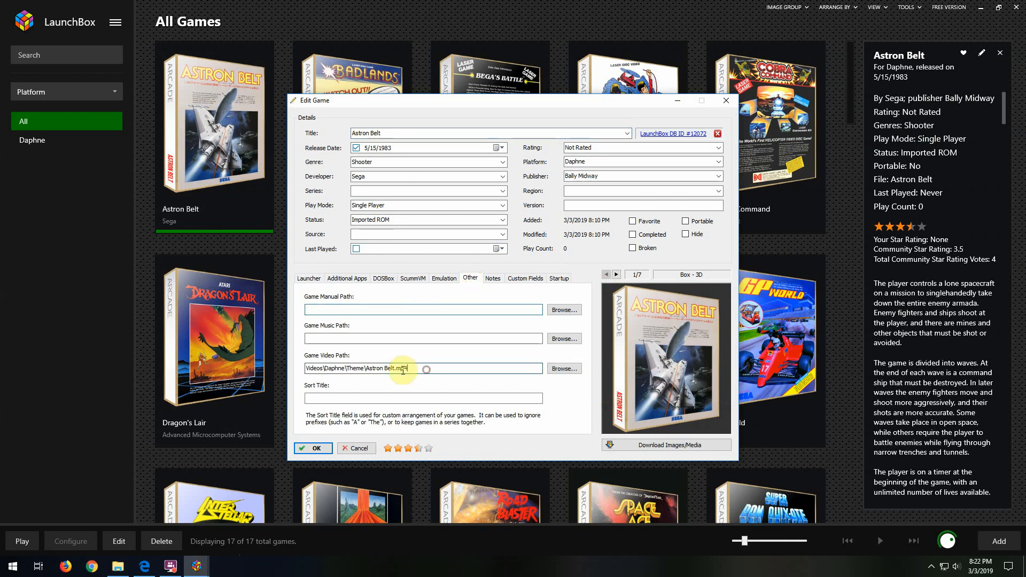
- Check the game video paths of Astron Belt and Esh's Aurunmilla in their game details
{"action": "left_click_drag", "start_coordinate": [410, 368], "coordinate": [334, 374]}
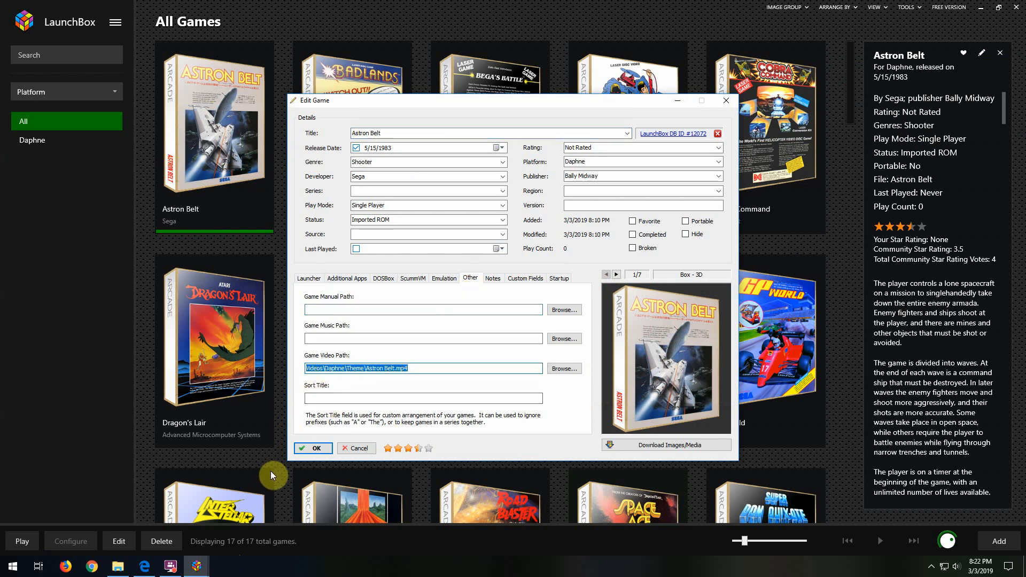
{"action": "left_click", "coordinate": [303, 451]}
{"action": "left_click", "coordinate": [524, 362]}
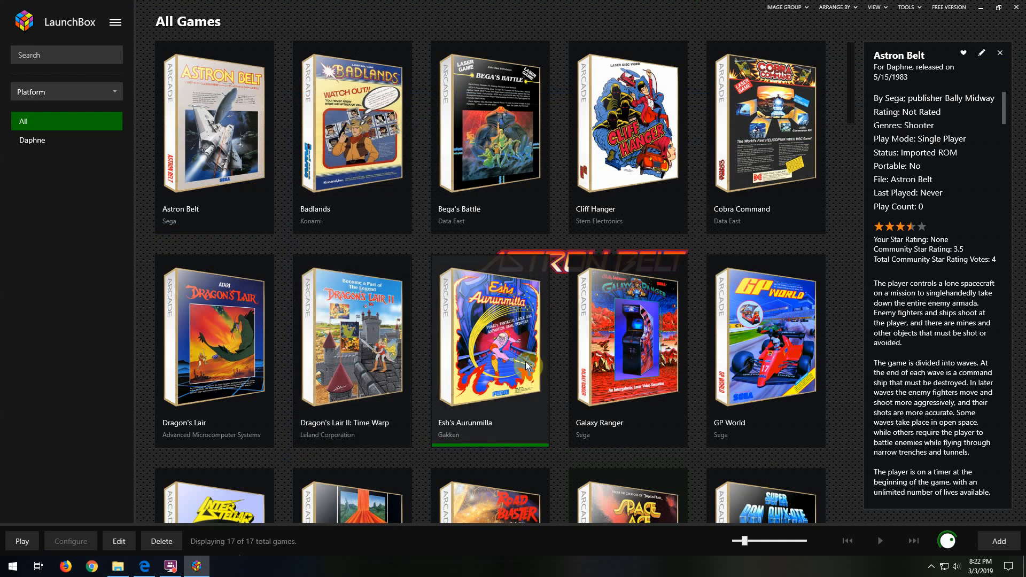
{"action": "right_click", "coordinate": [525, 361]}
{"action": "left_click", "coordinate": [573, 280]}
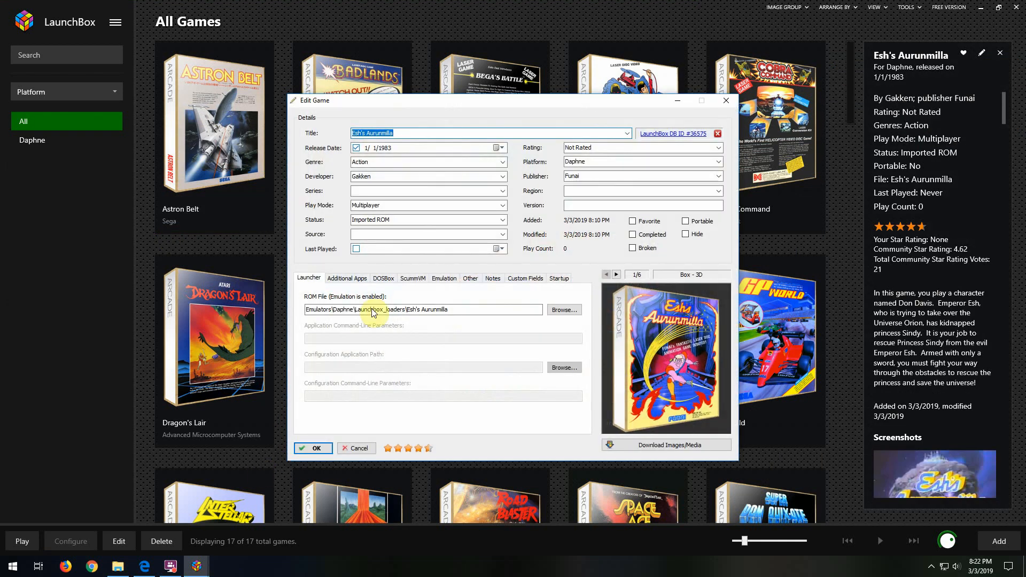
{"action": "left_click", "coordinate": [470, 278]}
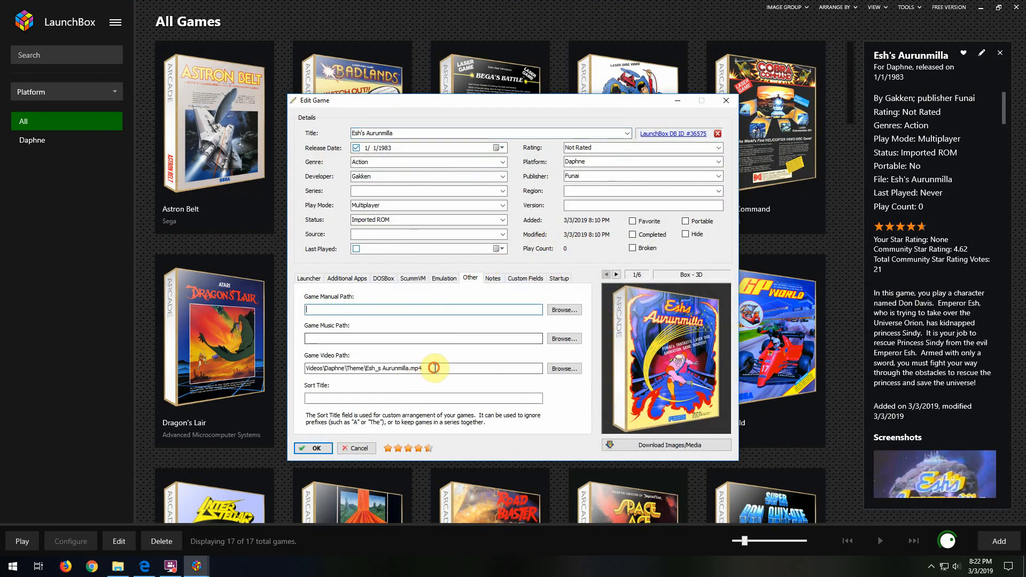
{"action": "left_click_drag", "start_coordinate": [425, 369], "coordinate": [267, 368]}
{"action": "left_click", "coordinate": [313, 449]}
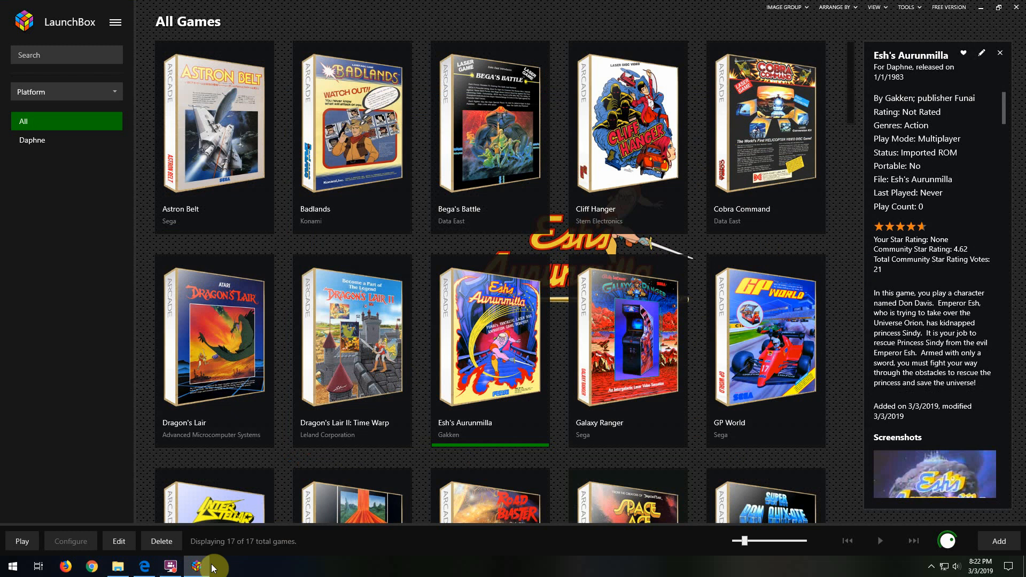
- Switch to File Explorer and copy Daphne.mp4 from E:\Launchbox Folders\EmuMovies Download
{"action": "left_click", "coordinate": [124, 570]}
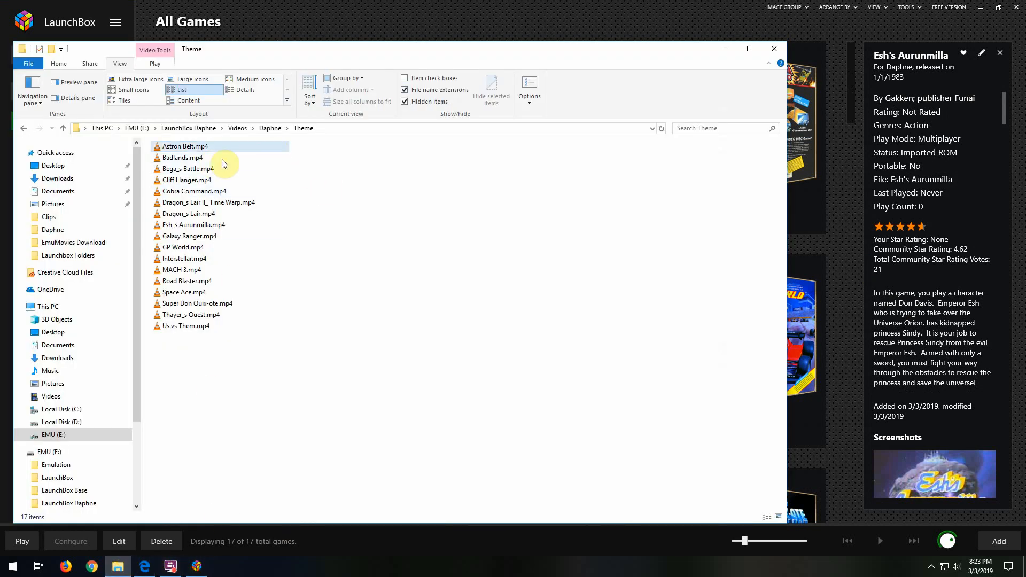
{"action": "left_click", "coordinate": [137, 128]}
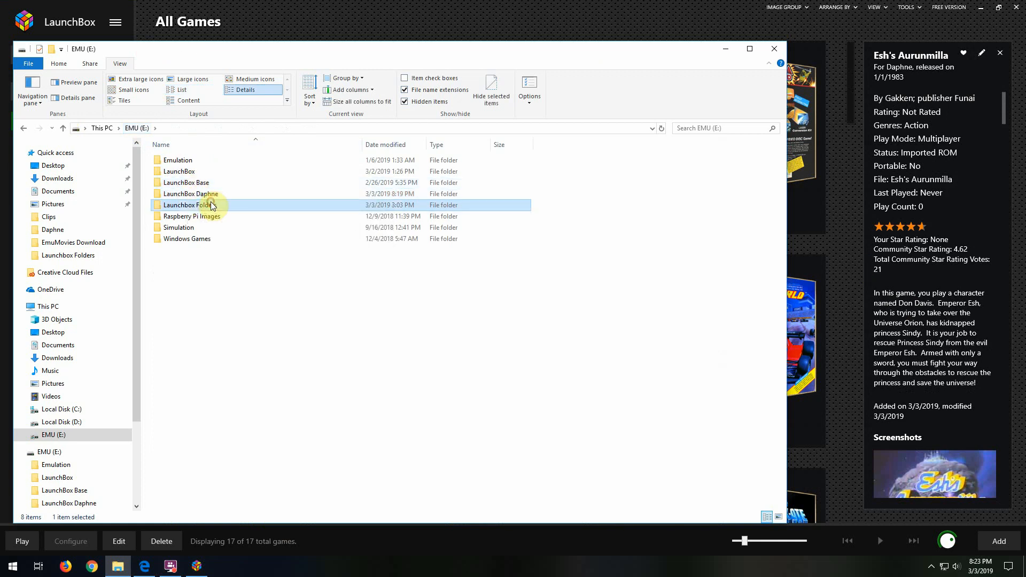
{"action": "double_click", "coordinate": [212, 205]}
{"action": "left_click", "coordinate": [194, 174]}
{"action": "double_click", "coordinate": [194, 174]}
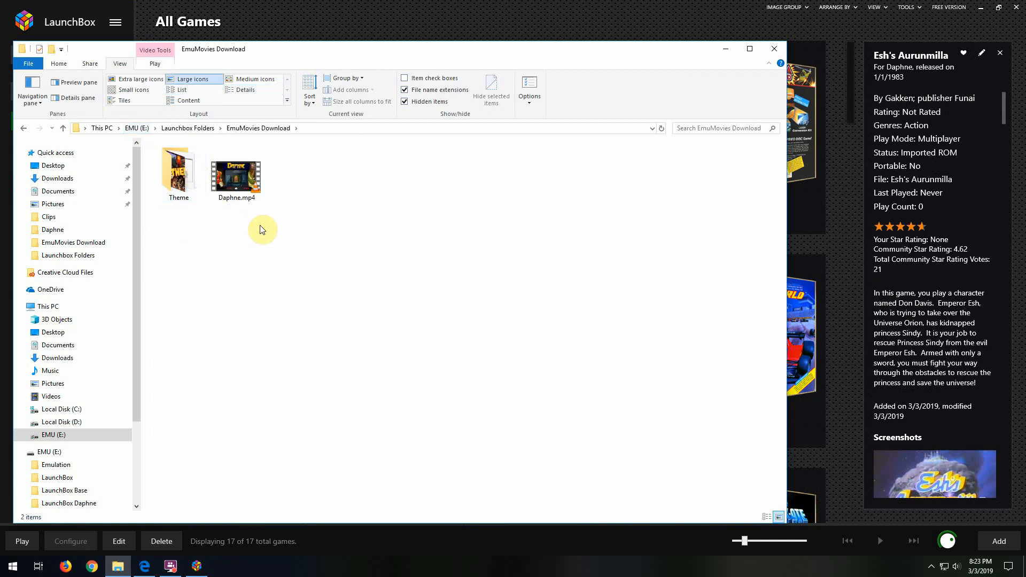
{"action": "left_click", "coordinate": [251, 182]}
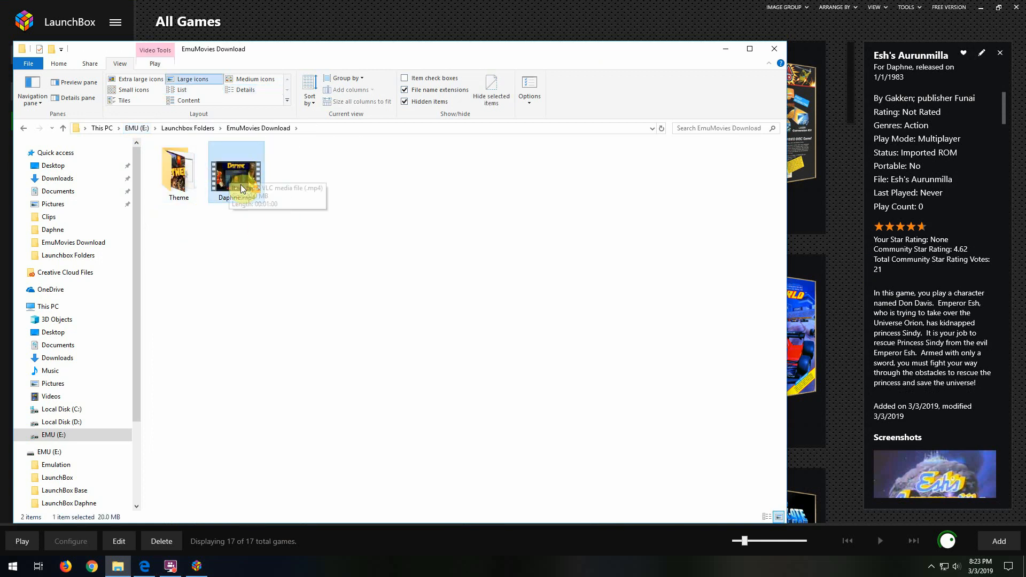
{"action": "right_click", "coordinate": [237, 163]}
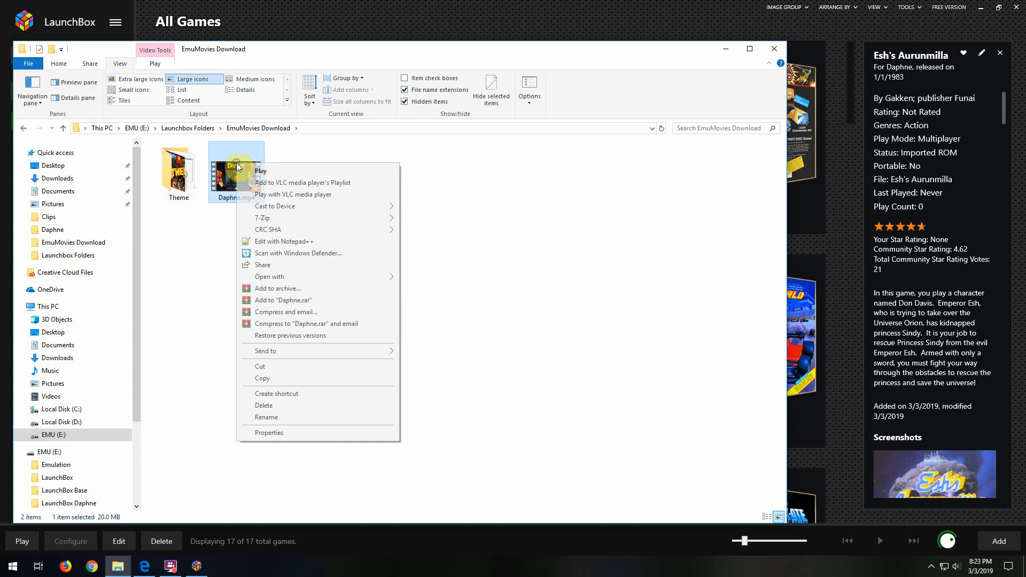
{"action": "left_click", "coordinate": [270, 378]}
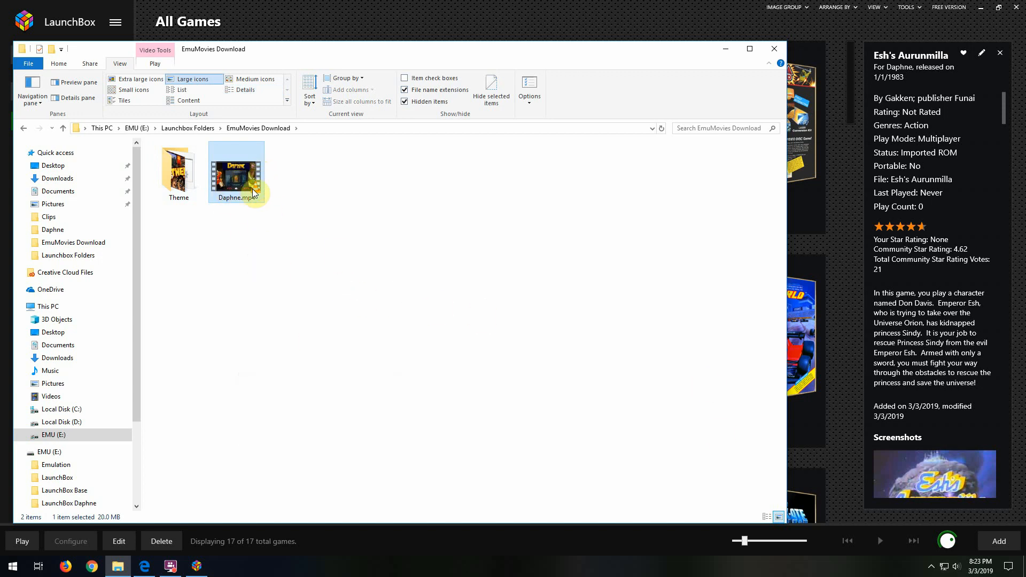
- Paste Daphne.mp4 into E:\LaunchBox Daphne\Videos\Platforms and minimize File Explorer
{"action": "left_click", "coordinate": [176, 132]}
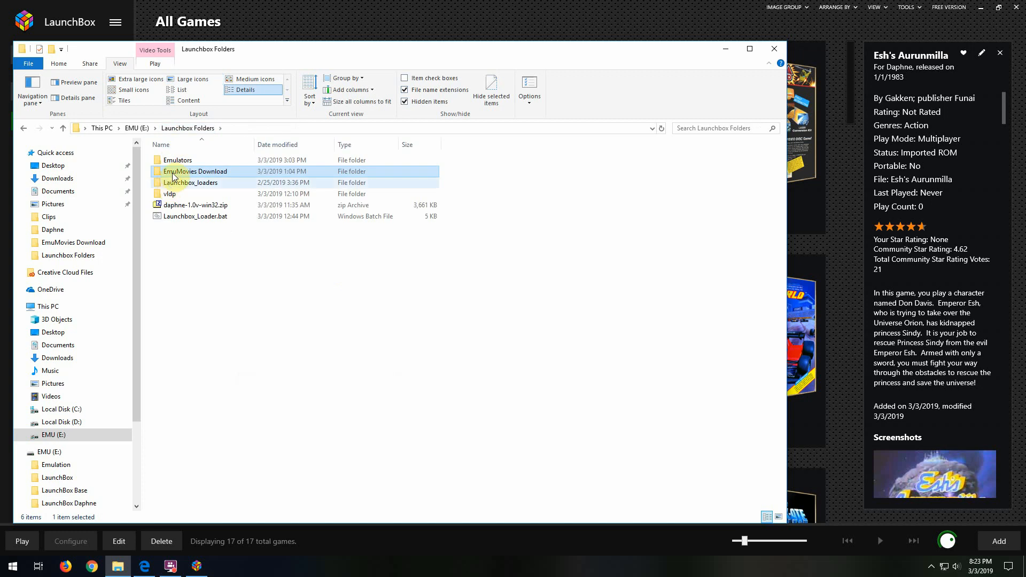
{"action": "left_click", "coordinate": [137, 129]}
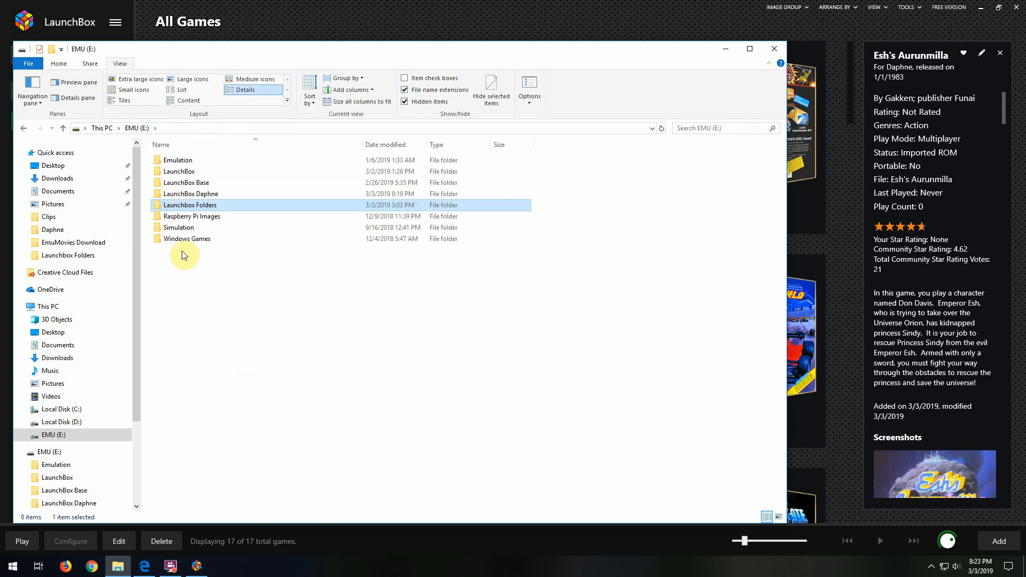
{"action": "double_click", "coordinate": [196, 194]}
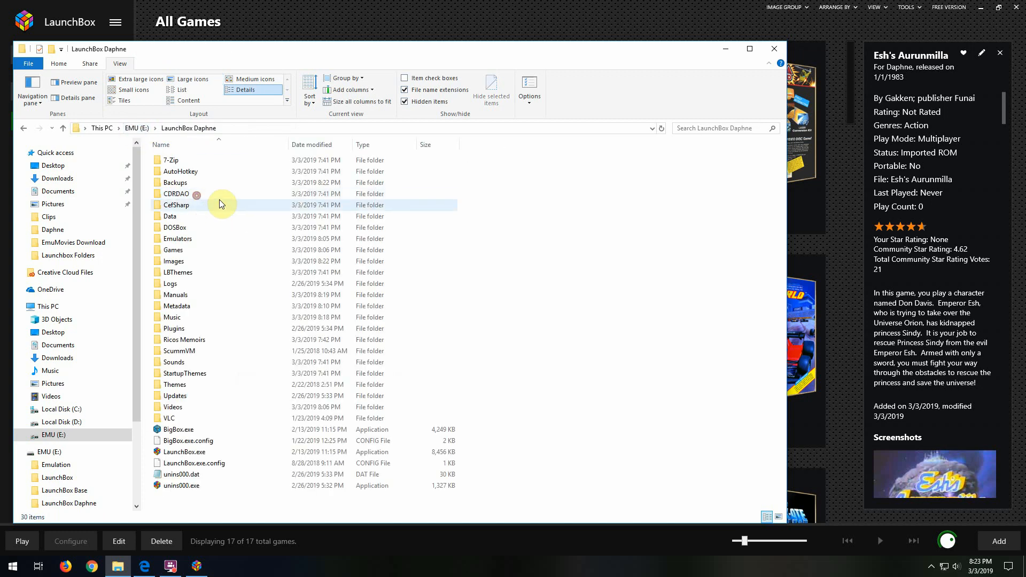
{"action": "double_click", "coordinate": [173, 408]}
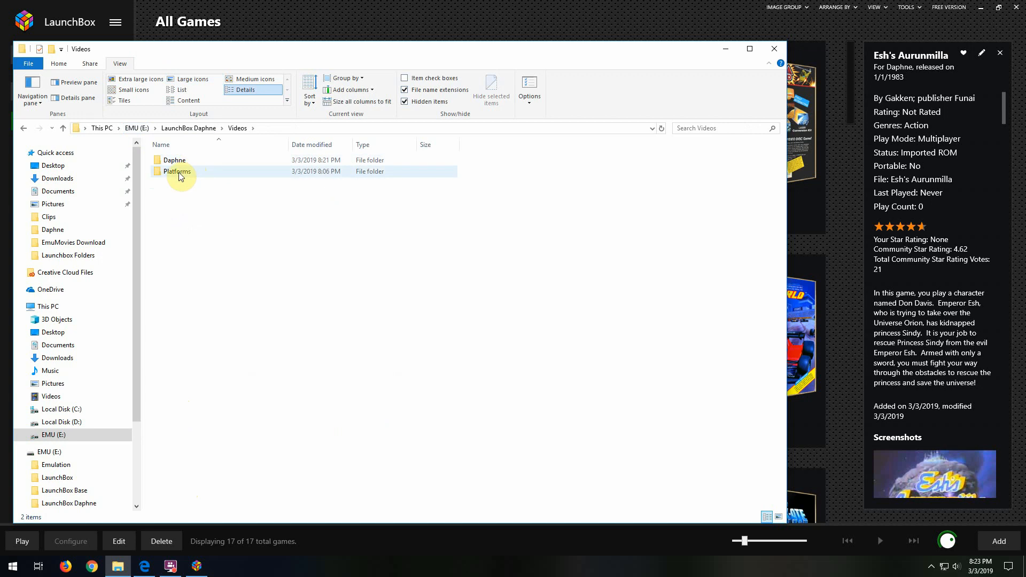
{"action": "double_click", "coordinate": [174, 172]}
{"action": "right_click", "coordinate": [224, 191]}
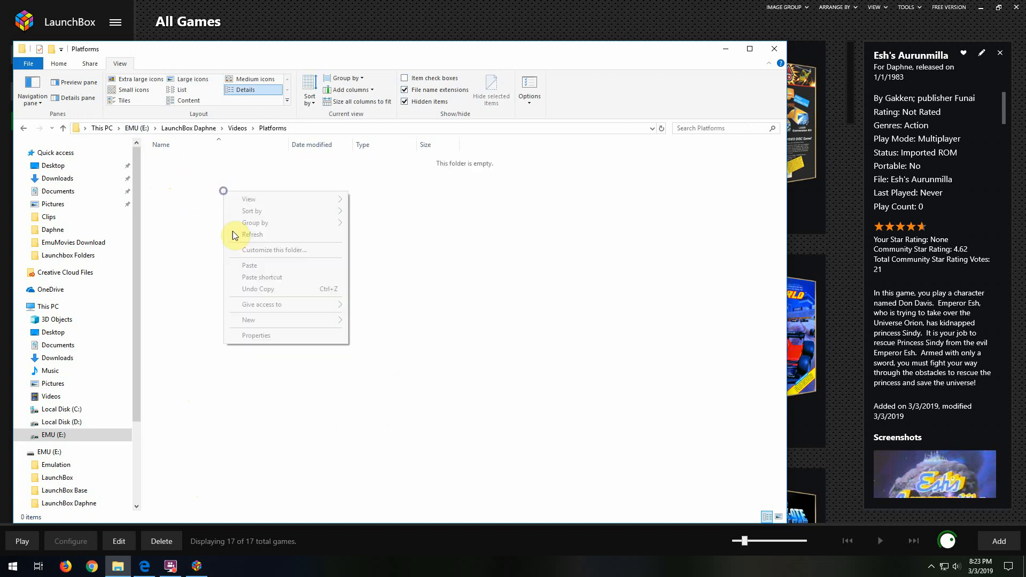
{"action": "left_click", "coordinate": [251, 267]}
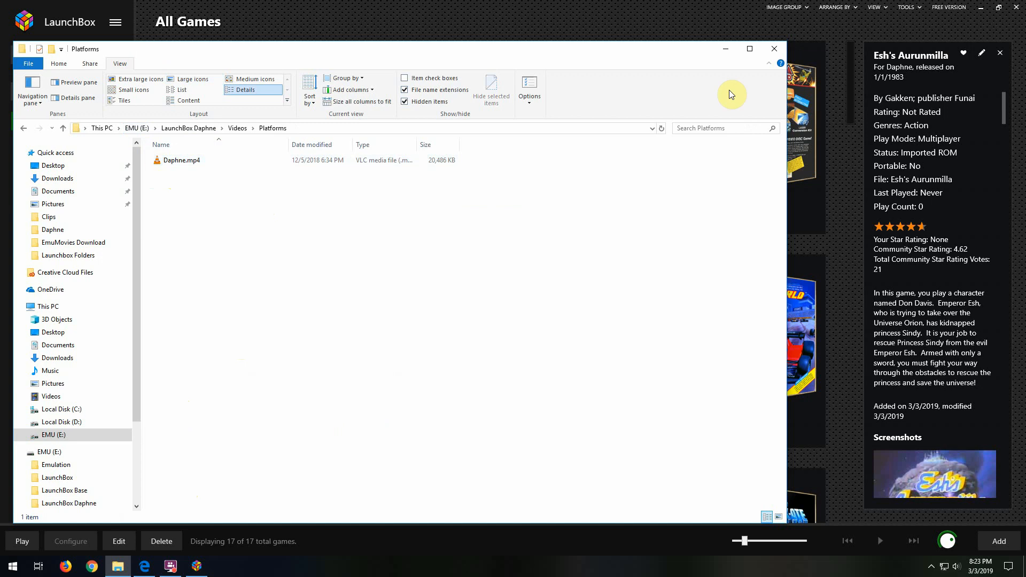
{"action": "left_click", "coordinate": [727, 48]}
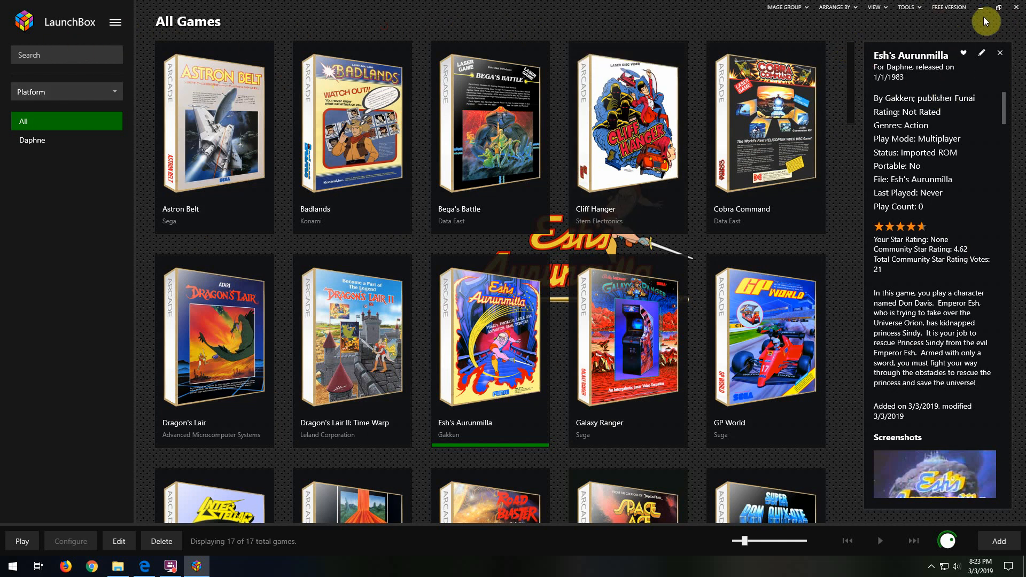
- Close LaunchBox and copy License.xml from the Ricos Memoirs folder into the E:\LaunchBox Daphne folder
{"action": "left_click", "coordinate": [1016, 8]}
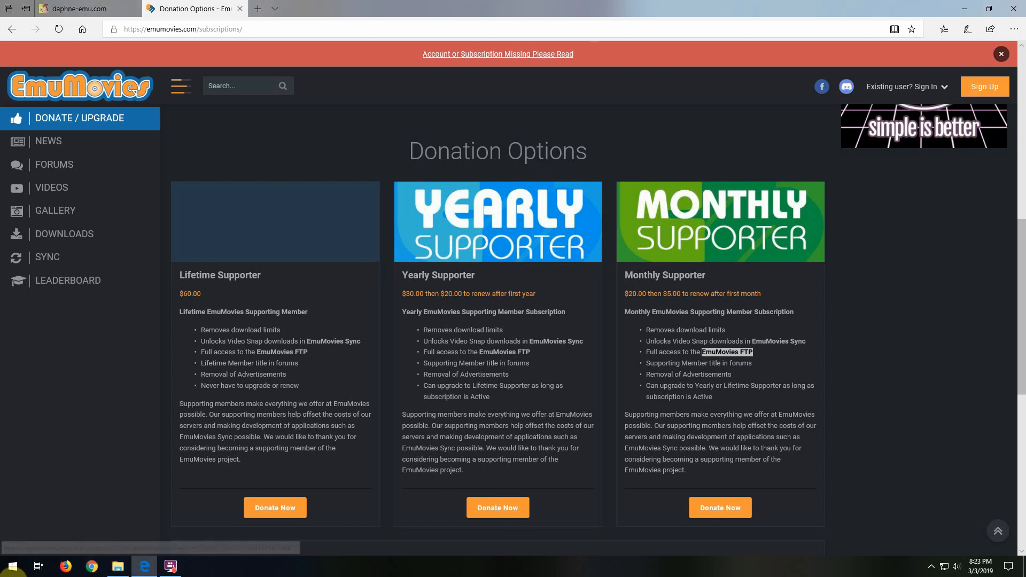
{"action": "left_click", "coordinate": [120, 566]}
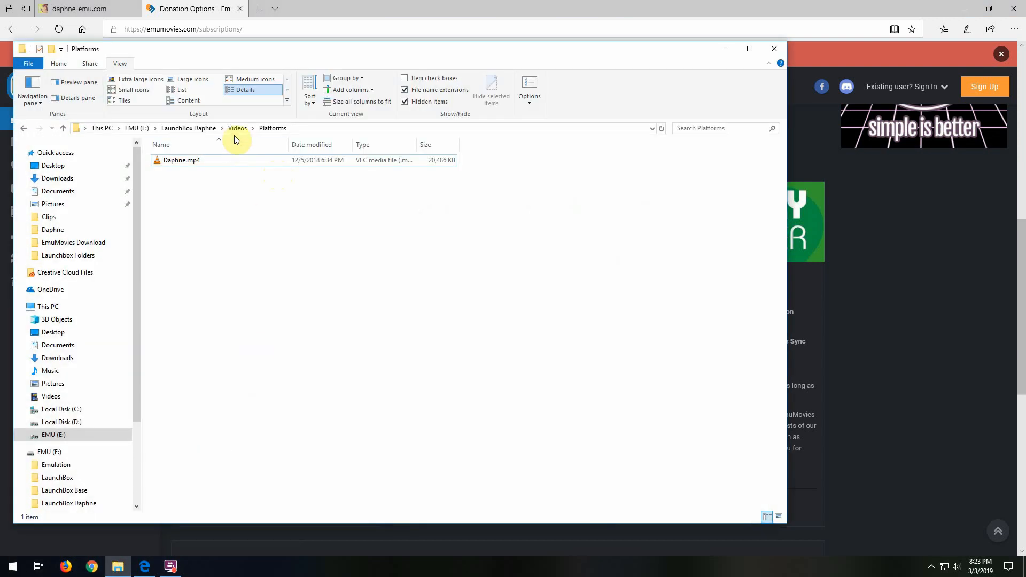
{"action": "left_click", "coordinate": [136, 128]}
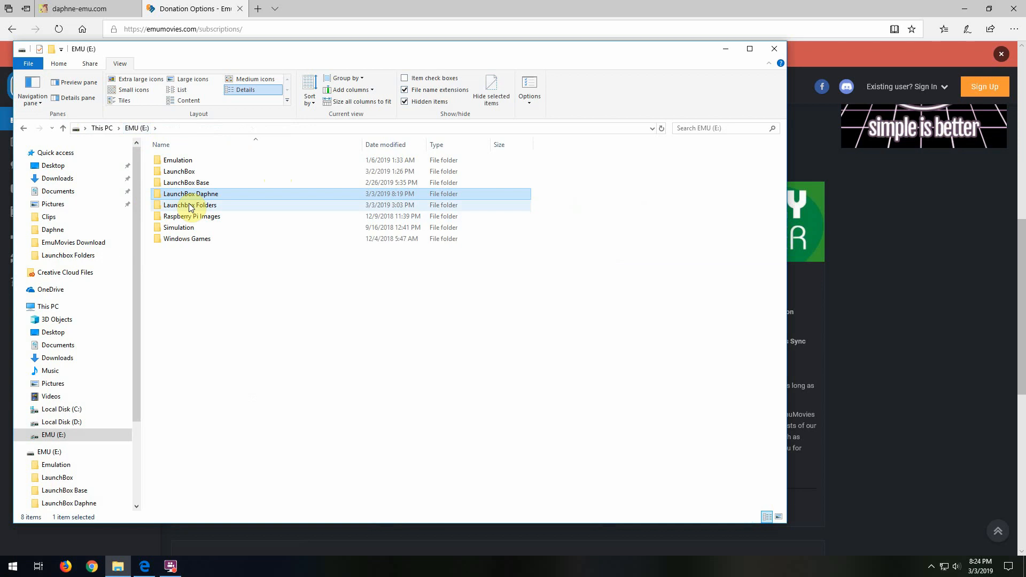
{"action": "double_click", "coordinate": [199, 194]}
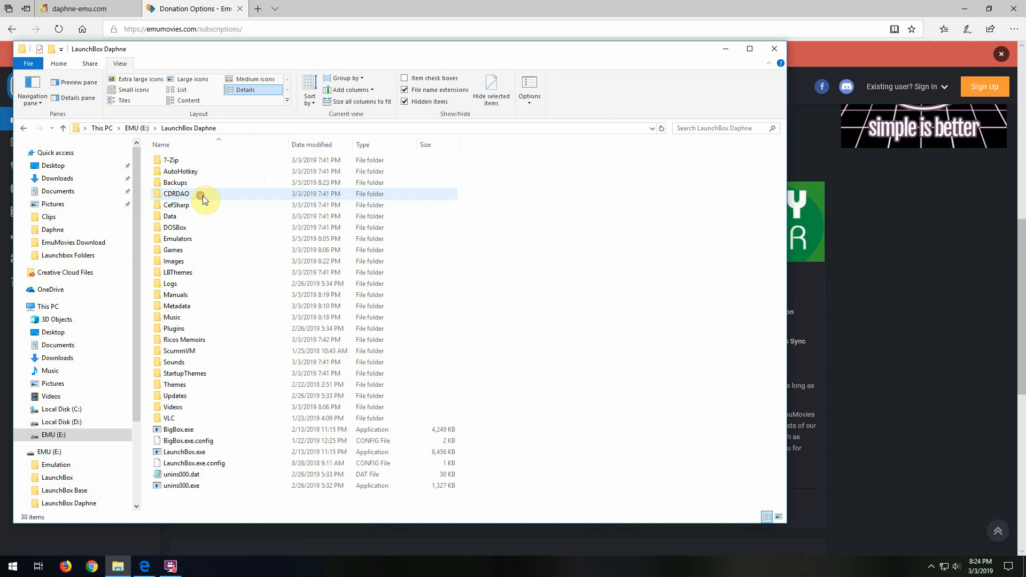
{"action": "double_click", "coordinate": [186, 341]}
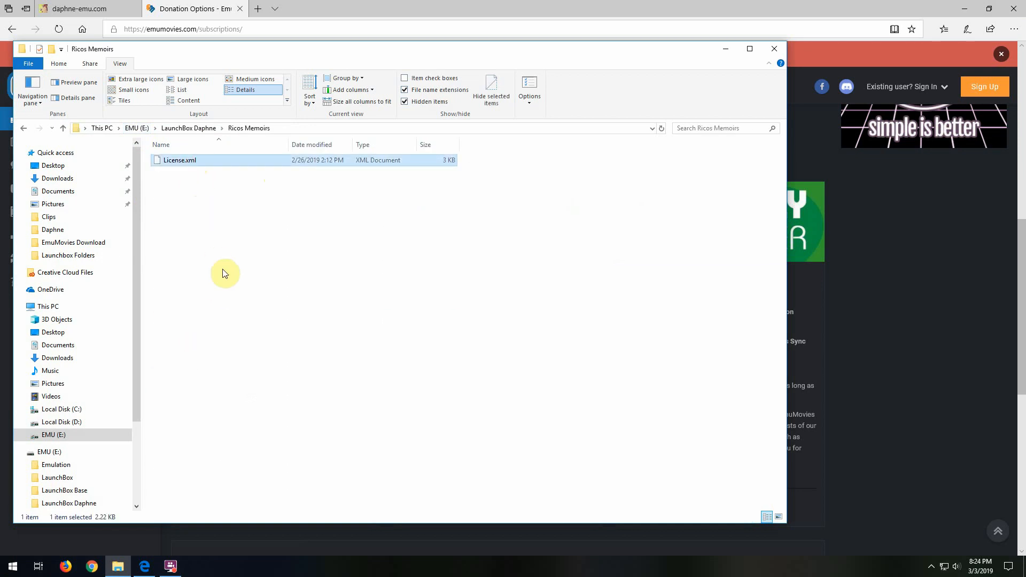
{"action": "key", "text": "BackSpace"}
{"action": "left_click", "coordinate": [202, 502]}
{"action": "key", "text": "ctrl+v"}
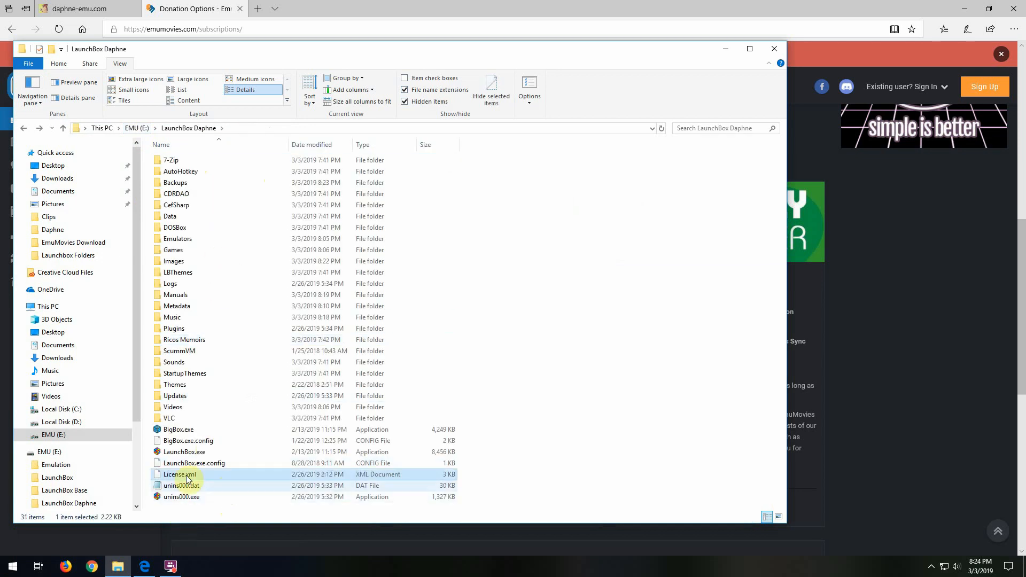
- Relaunch LaunchBox from its LaunchBox Daphne folder and start Big Box, minimizing the remaining windows
{"action": "double_click", "coordinate": [182, 452]}
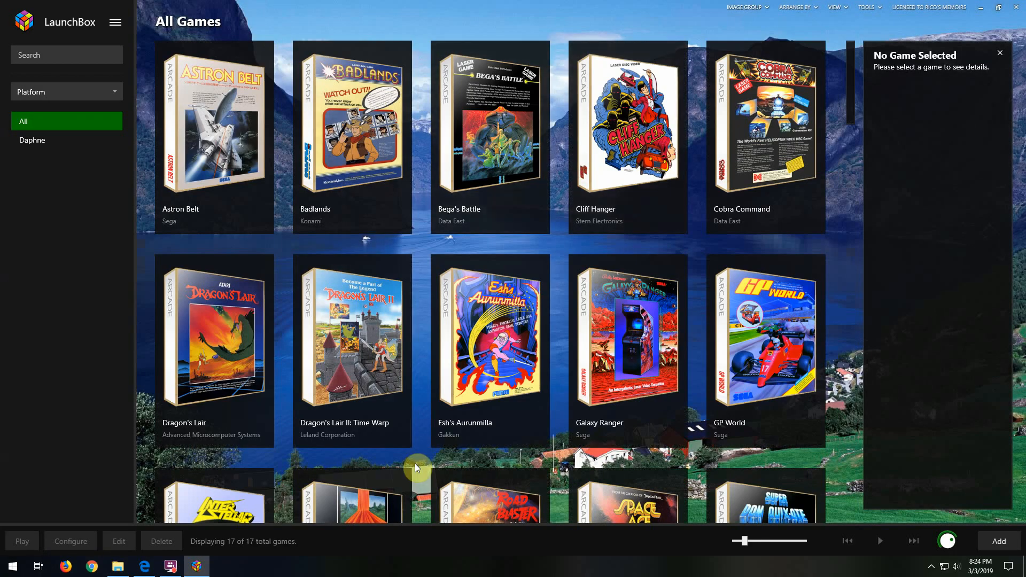
{"action": "left_click", "coordinate": [116, 23]}
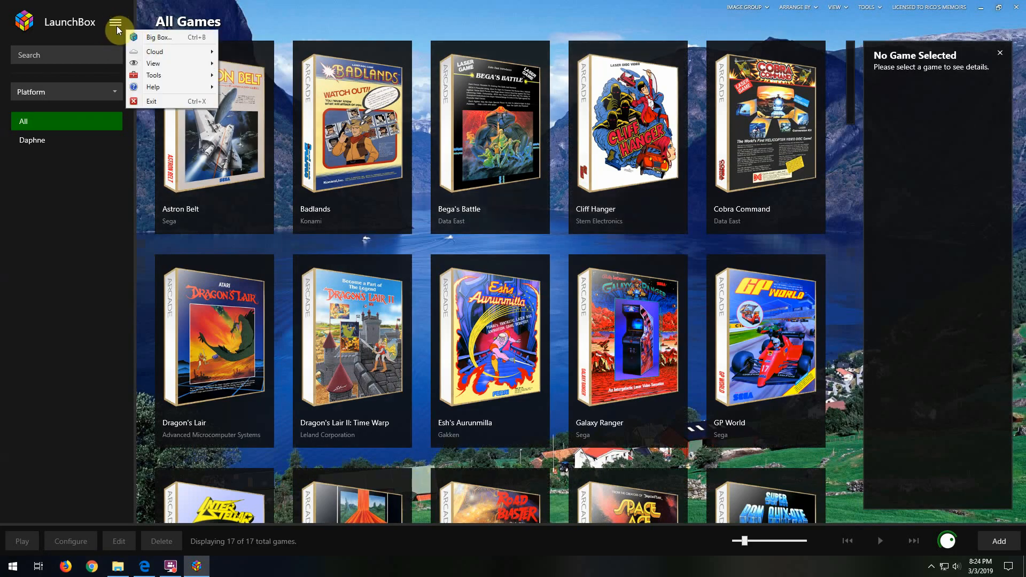
{"action": "left_click", "coordinate": [163, 39]}
{"action": "left_click", "coordinate": [725, 49]}
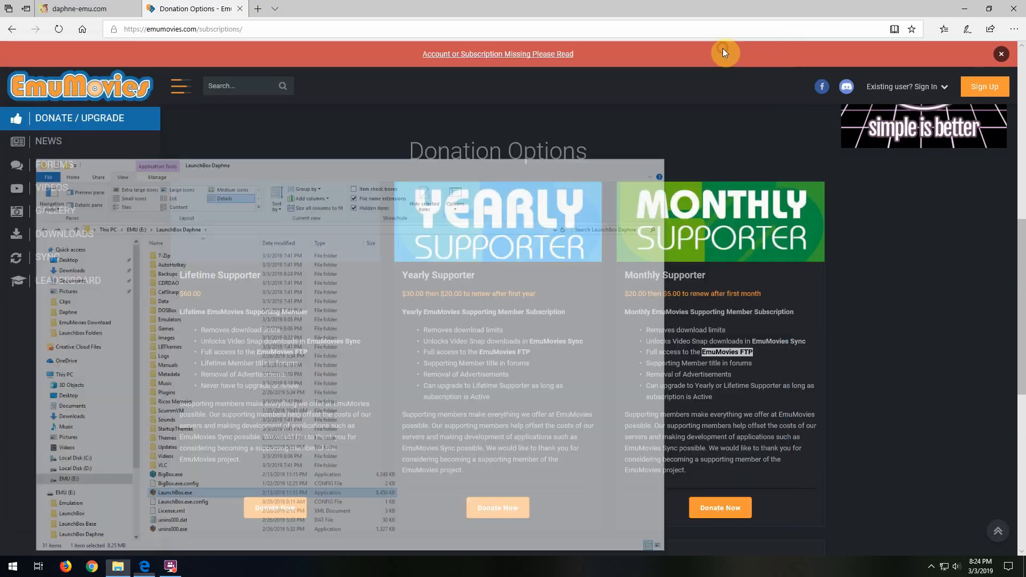
{"action": "left_click", "coordinate": [967, 10]}
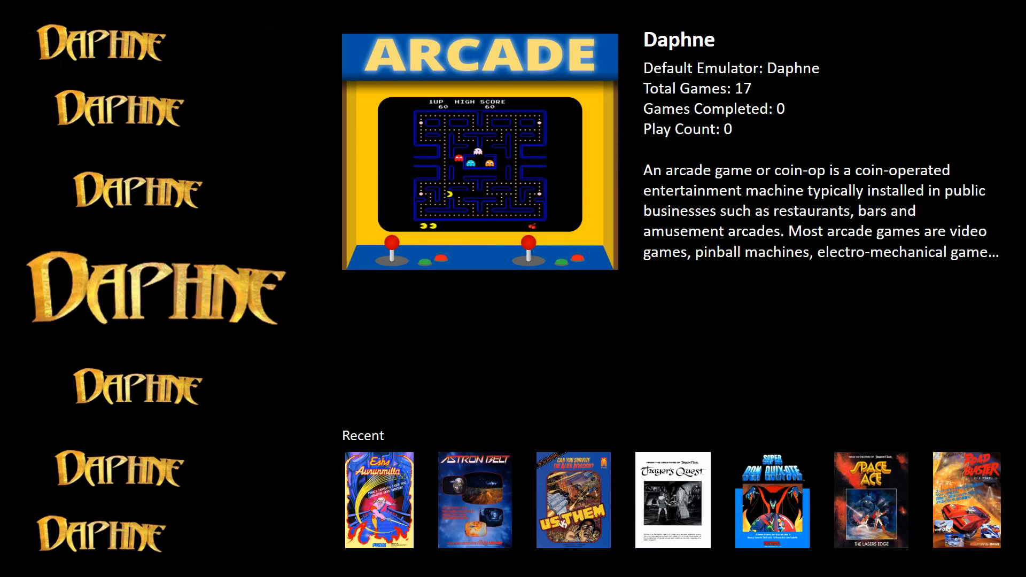
- Open the Views settings in Big Box's options
{"action": "key", "text": "Escape"}
{"action": "key", "text": "Down"}
{"action": "key", "text": "Down"}
{"action": "key", "text": "Down"}
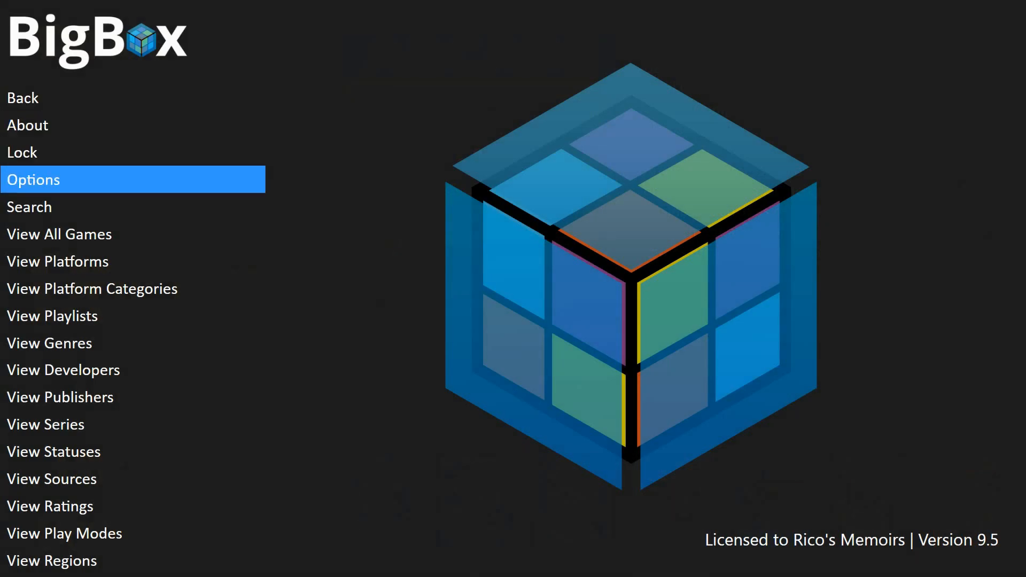
{"action": "key", "text": "Return"}
{"action": "key", "text": "Down"}
{"action": "key", "text": "Down"}
{"action": "key", "text": "Up"}
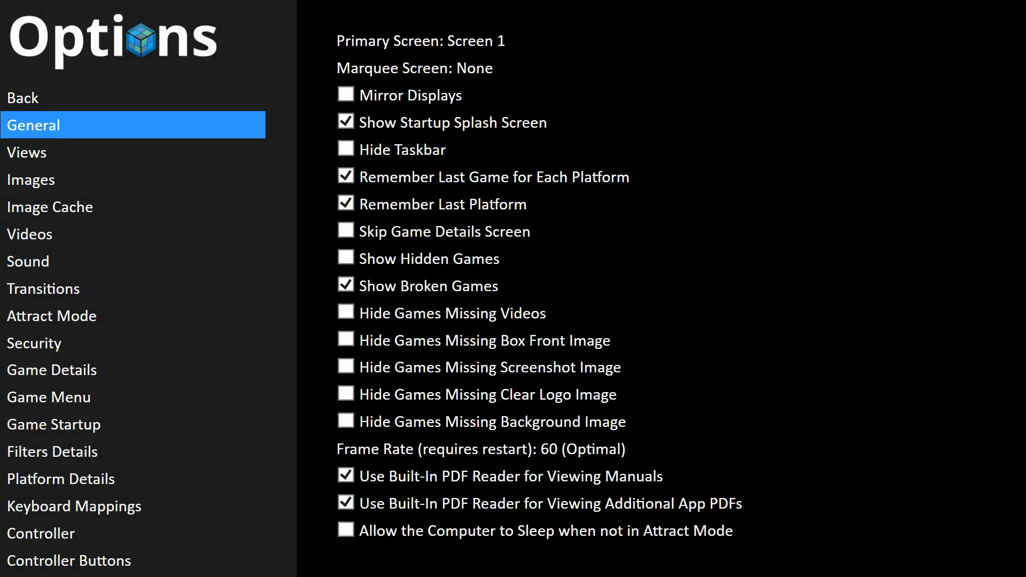
{"action": "key", "text": "Up"}
{"action": "key", "text": "Down"}
{"action": "key", "text": "Down"}
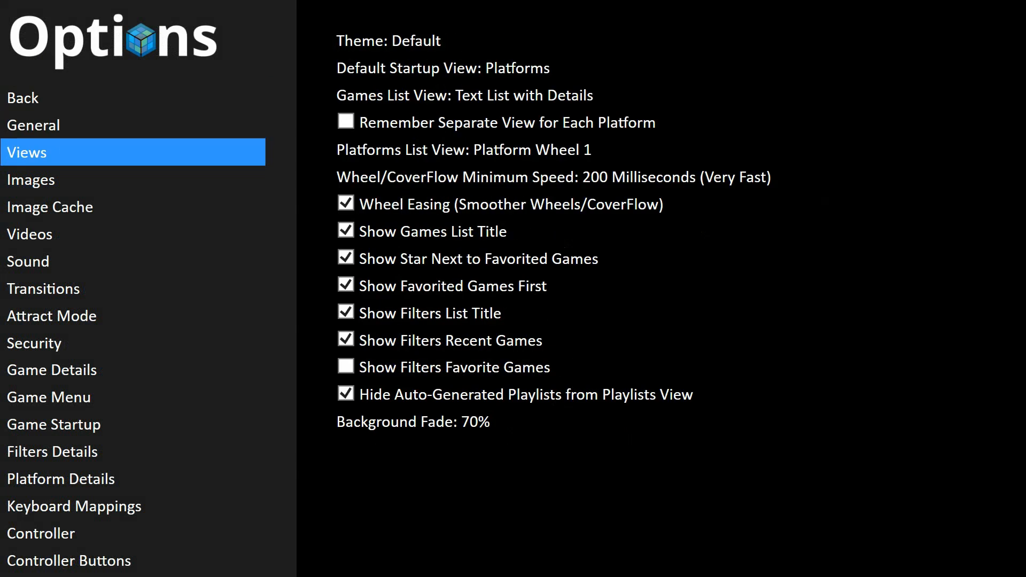
{"action": "key", "text": "Up"}
{"action": "key", "text": "Down"}
- Set the Big Box theme to CriticalZoneV2 - Default and return to the main menu
{"action": "key", "text": "Return"}
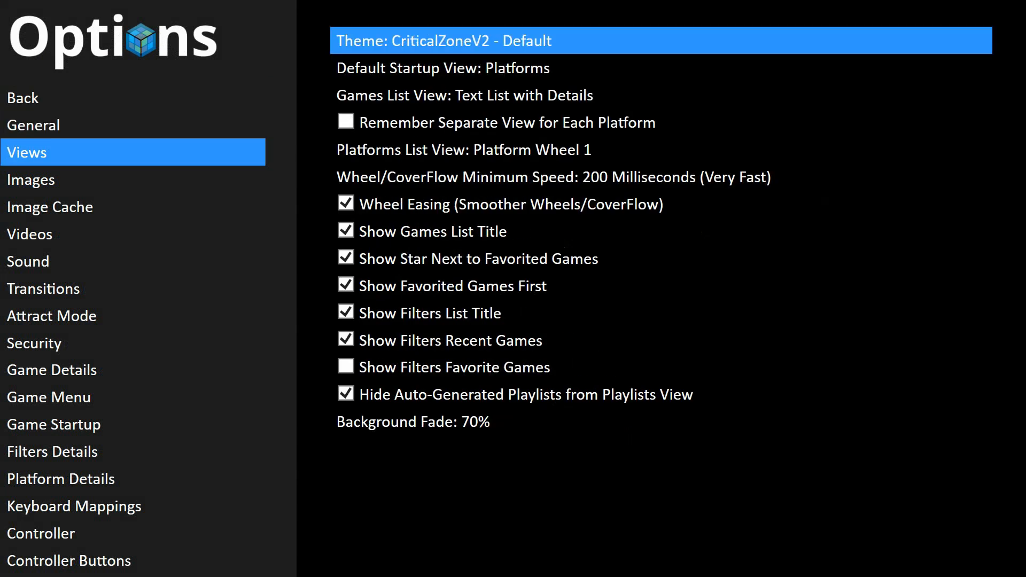
{"action": "key", "text": "Up"}
{"action": "key", "text": "Up"}
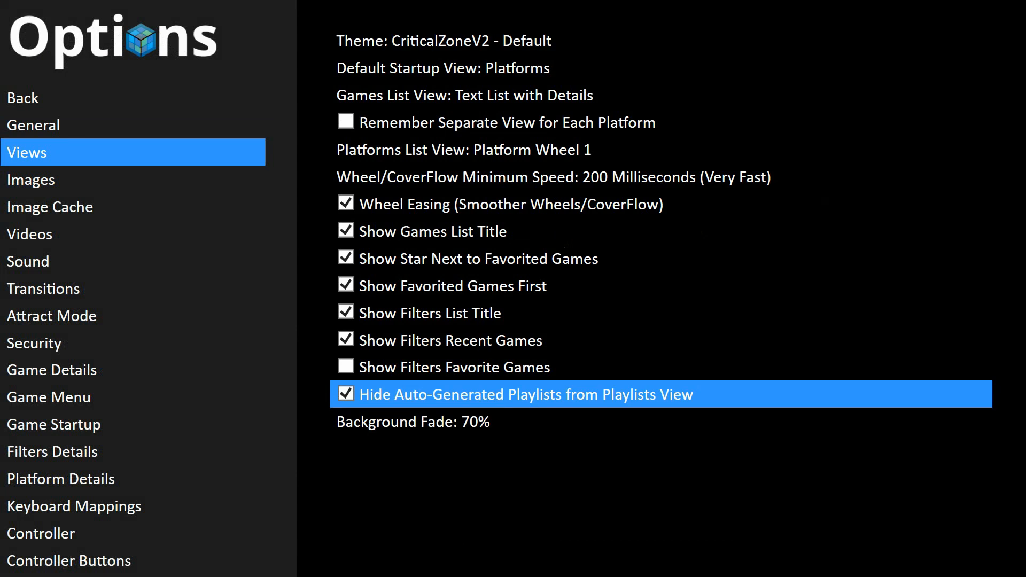
{"action": "key", "text": "Down"}
{"action": "key", "text": "Down"}
{"action": "key", "text": "Left"}
{"action": "key", "text": "Up"}
{"action": "key", "text": "Up"}
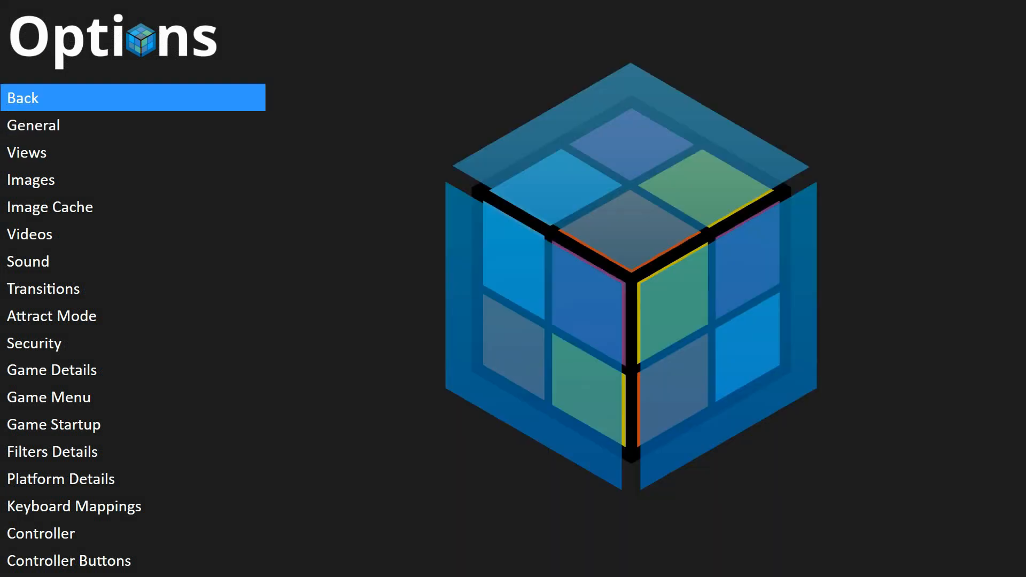
{"action": "key", "text": "Return"}
- Return to the Big Box main menu and open the options
{"action": "key", "text": "Down"}
{"action": "key", "text": "Down"}
{"action": "key", "text": "Down"}
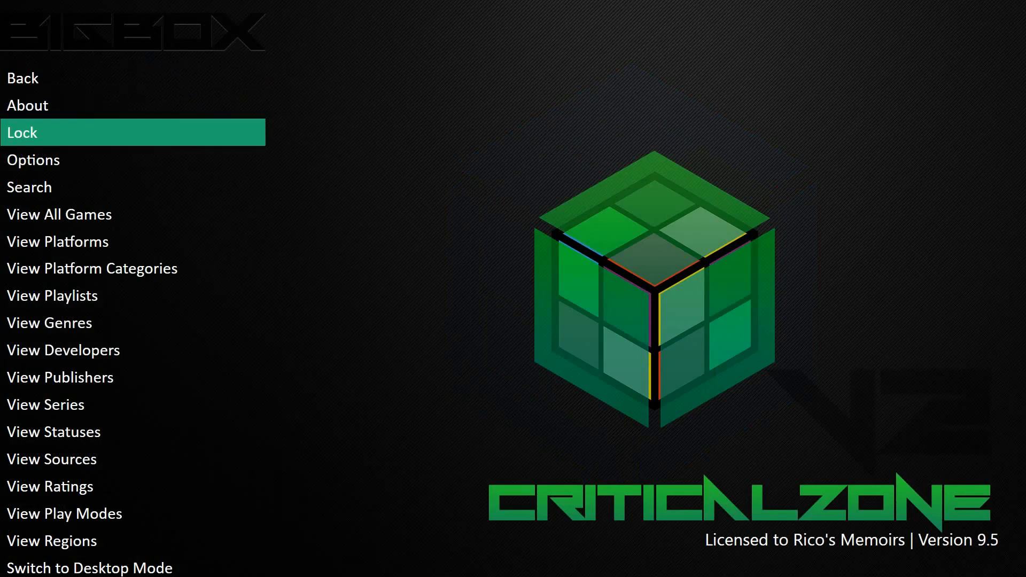
{"action": "key", "text": "Up"}
{"action": "key", "text": "Up"}
{"action": "key", "text": "Up"}
{"action": "key", "text": "Up"}
{"action": "key", "text": "Down"}
{"action": "key", "text": "Down"}
{"action": "key", "text": "Down"}
{"action": "key", "text": "Down"}
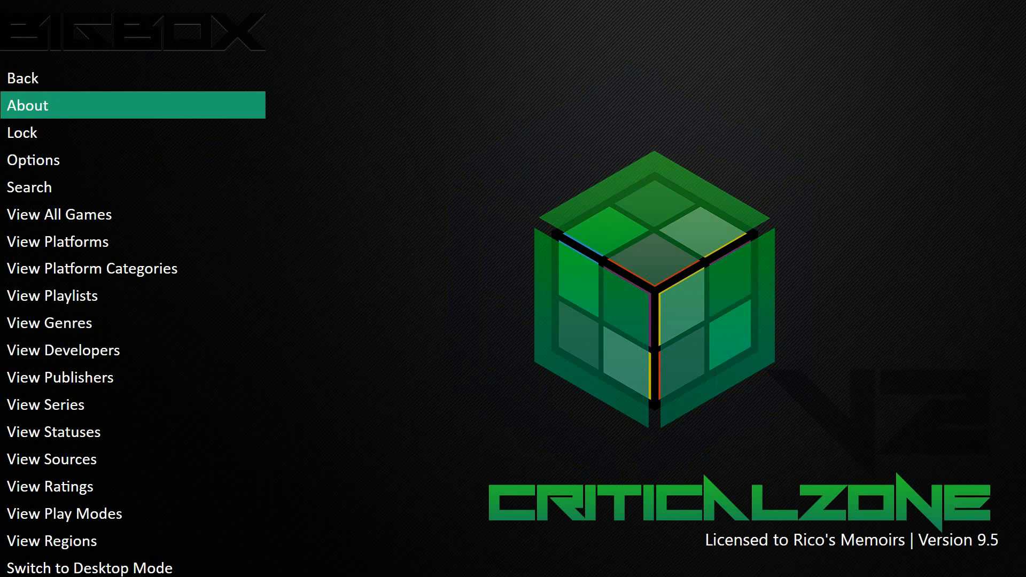
{"action": "key", "text": "Return"}
{"action": "key", "text": "Up"}
{"action": "key", "text": "Up"}
{"action": "key", "text": "Up"}
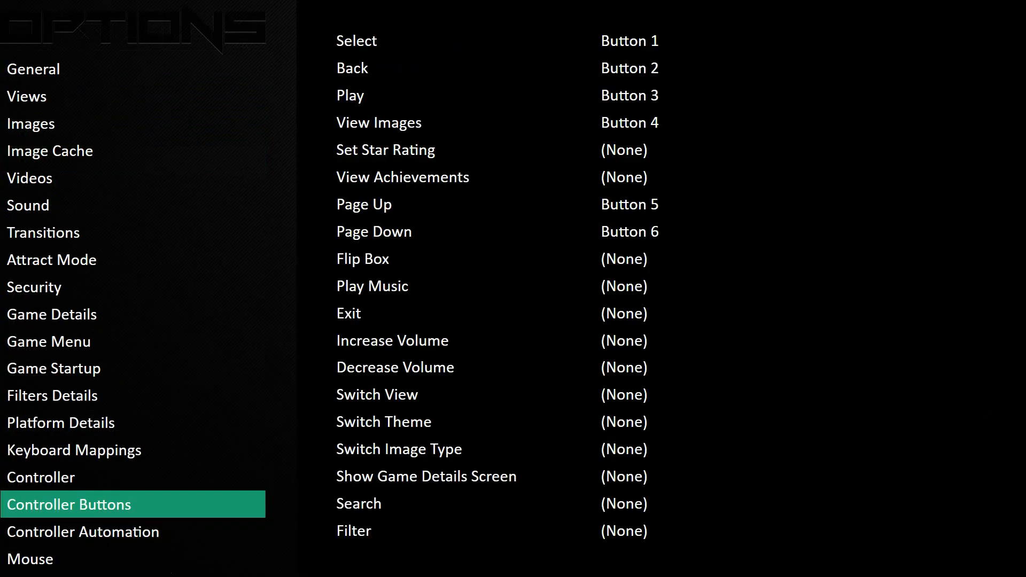
{"action": "key", "text": "Up"}
{"action": "key", "text": "Down"}
{"action": "key", "text": "Up"}
{"action": "key", "text": "Down"}
{"action": "key", "text": "Return"}
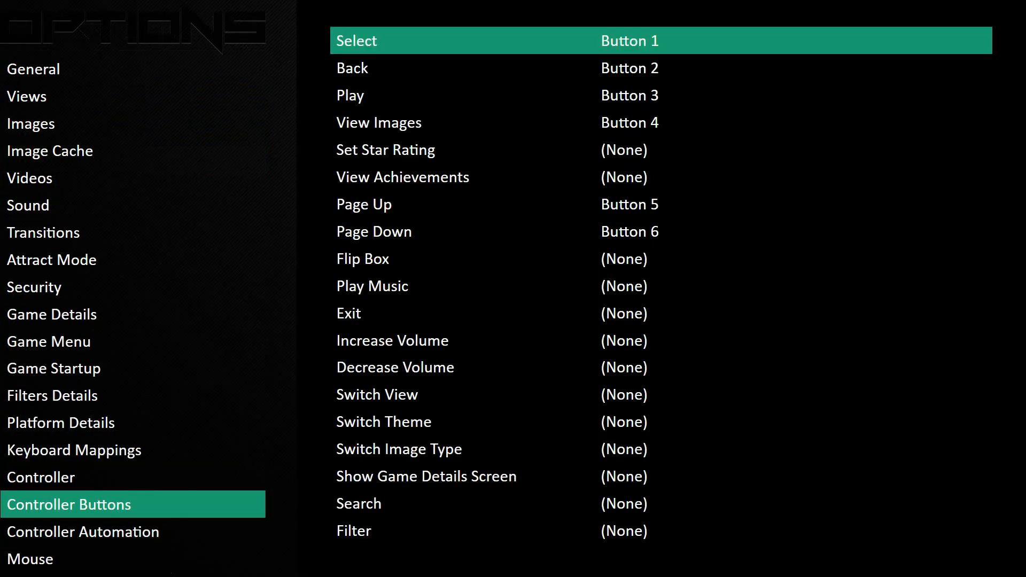
{"action": "key", "text": "Up"}
{"action": "key", "text": "Down"}
{"action": "key", "text": "Down"}
{"action": "key", "text": "Down"}
{"action": "key", "text": "Down"}
{"action": "key", "text": "Down"}
{"action": "key", "text": "Down"}
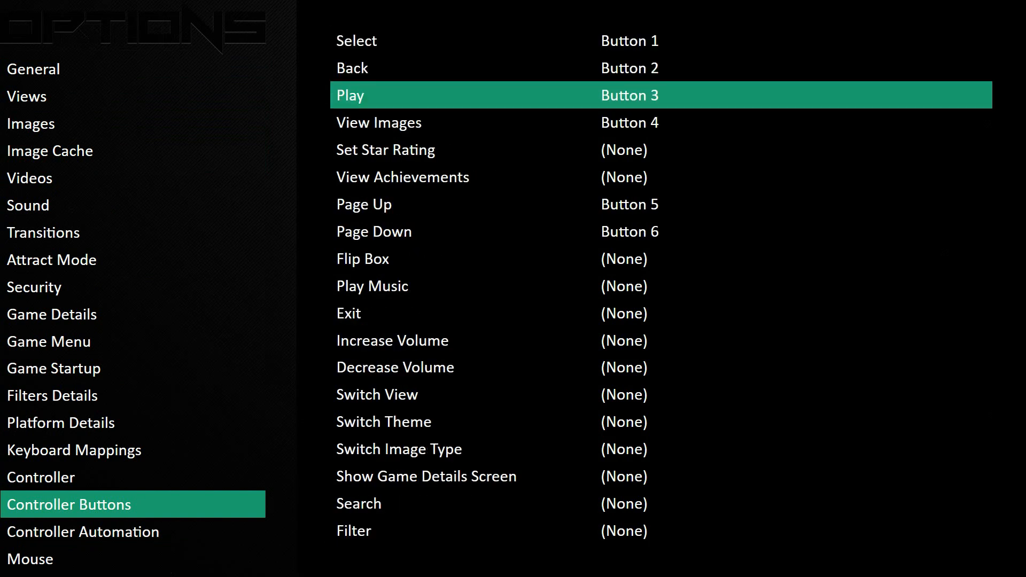
{"action": "key", "text": "Down"}
{"action": "key", "text": "Up"}
{"action": "key", "text": "Up"}
{"action": "key", "text": "Up"}
{"action": "key", "text": "Up"}
{"action": "key", "text": "Up"}
{"action": "key", "text": "Up"}
{"action": "key", "text": "Up"}
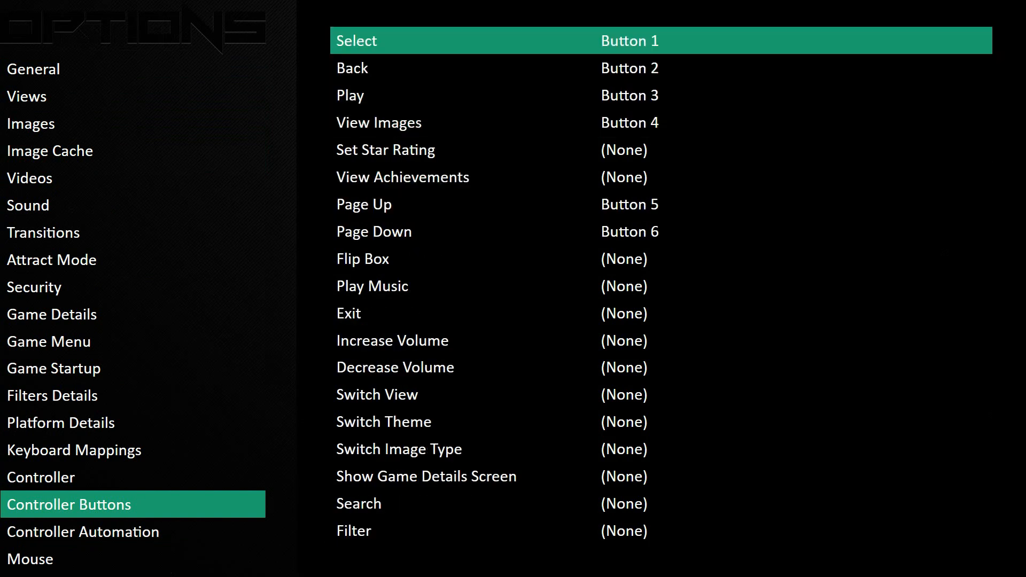
{"action": "key", "text": "Up"}
{"action": "key", "text": "Down"}
{"action": "key", "text": "Down"}
{"action": "key", "text": "Down"}
{"action": "key", "text": "Down"}
{"action": "key", "text": "Down"}
{"action": "key", "text": "Down"}
{"action": "key", "text": "Down"}
{"action": "key", "text": "Down"}
{"action": "key", "text": "Down"}
{"action": "key", "text": "Down"}
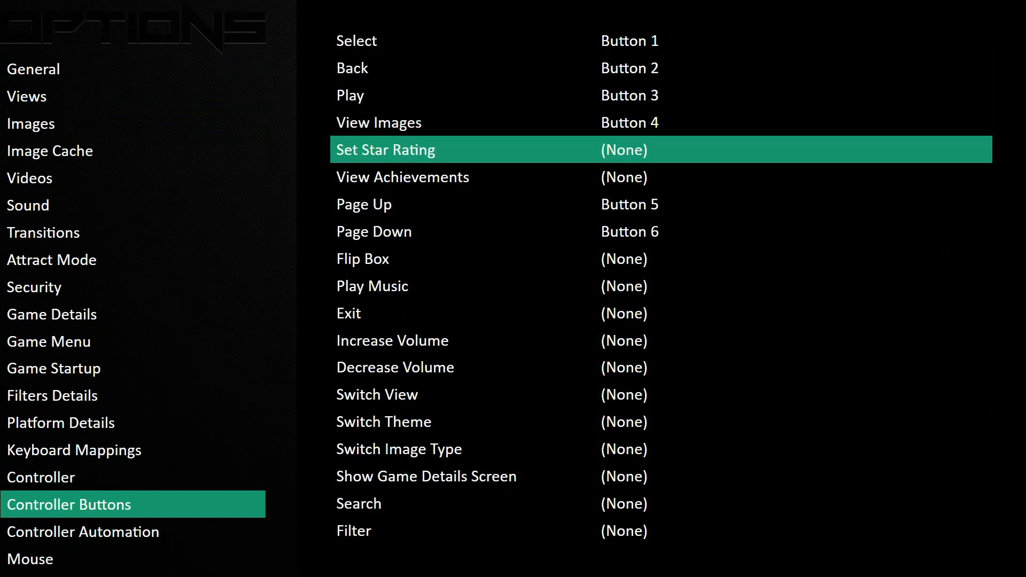
{"action": "key", "text": "Down"}
{"action": "key", "text": "Down"}
{"action": "key", "text": "Down"}
{"action": "key", "text": "Down"}
{"action": "key", "text": "Down"}
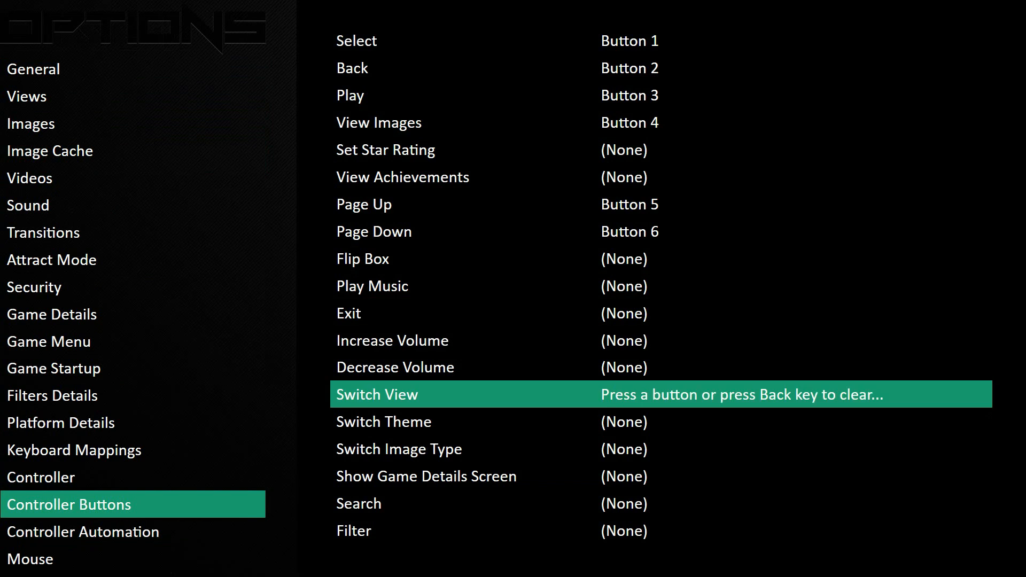
{"action": "key", "text": "Left"}
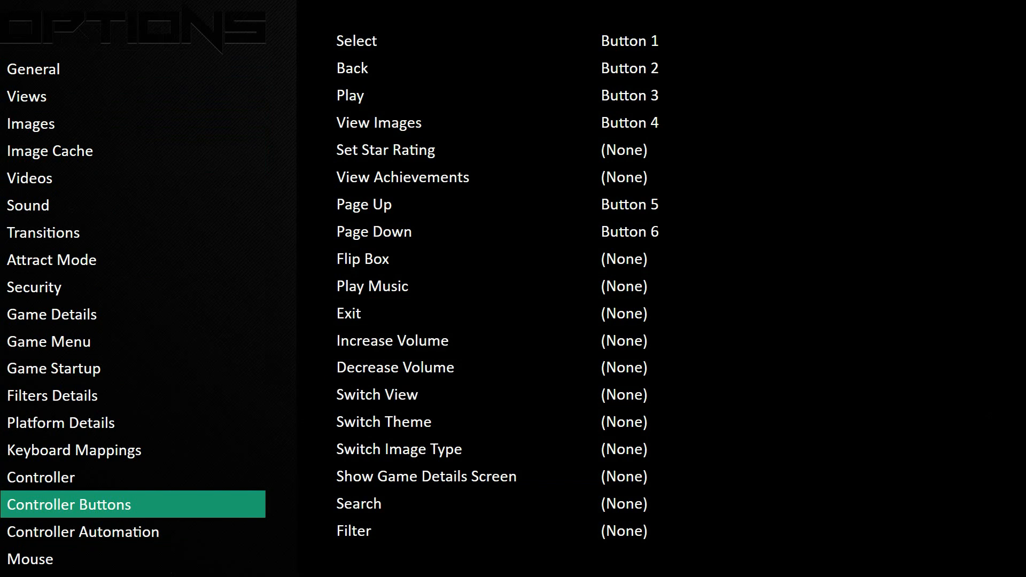
- Set the keyboard mapping for Switch View to Q
{"action": "key", "text": "Up"}
{"action": "key", "text": "Up"}
{"action": "key", "text": "Right"}
{"action": "key", "text": "Up"}
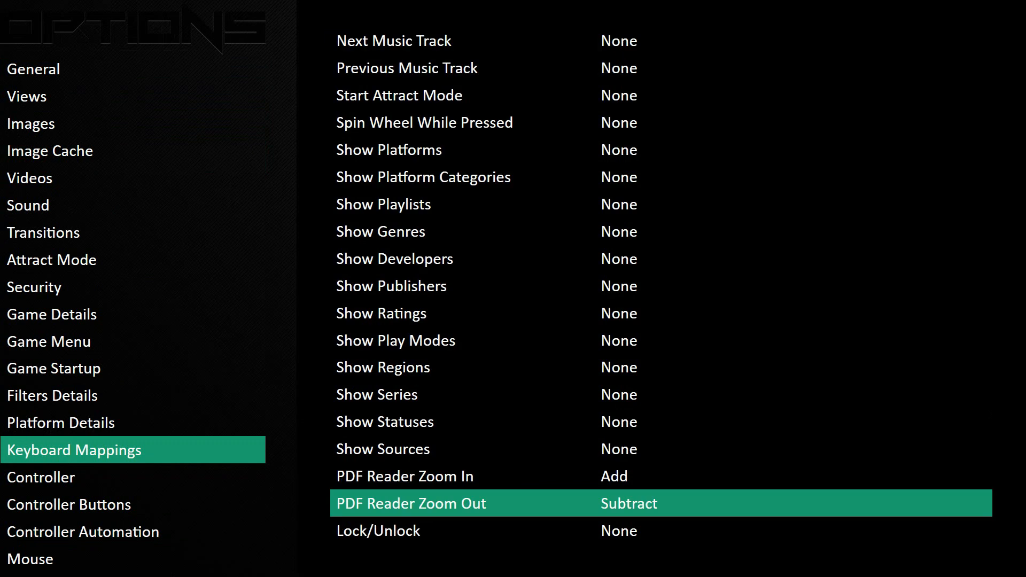
{"action": "key", "text": "Down"}
{"action": "key", "text": "Down"}
{"action": "key", "text": "Down"}
{"action": "key", "text": "Down"}
{"action": "key", "text": "Down"}
{"action": "key", "text": "Down"}
{"action": "key", "text": "Down"}
{"action": "key", "text": "Down"}
{"action": "key", "text": "Down"}
{"action": "key", "text": "Down"}
{"action": "key", "text": "Down"}
{"action": "key", "text": "Down"}
{"action": "key", "text": "Down"}
{"action": "key", "text": "Down"}
{"action": "key", "text": "Down"}
{"action": "key", "text": "Down"}
{"action": "key", "text": "Down"}
{"action": "key", "text": "Down"}
{"action": "key", "text": "Down"}
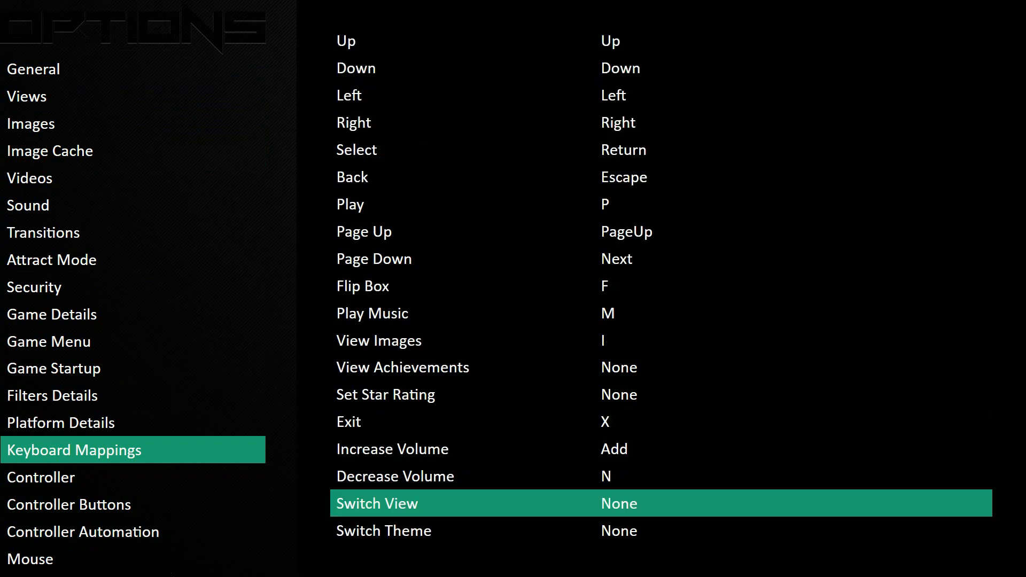
{"action": "key", "text": "Up"}
{"action": "key", "text": "Up"}
{"action": "key", "text": "Up"}
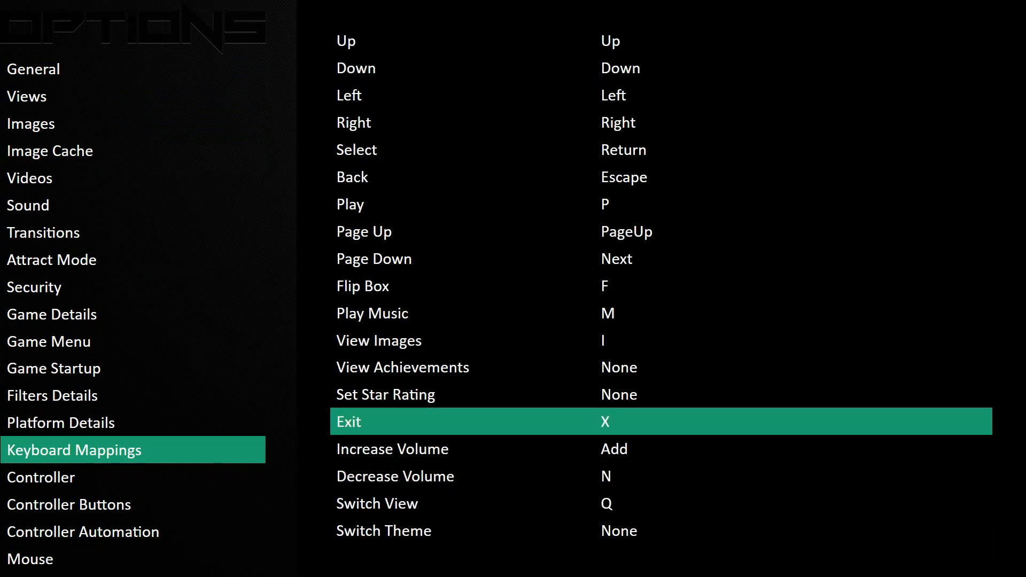
- Turn on Enable Mouse in the mouse options and return to the main menu
{"action": "key", "text": "Left"}
{"action": "key", "text": "Up"}
{"action": "key", "text": "Up"}
{"action": "key", "text": "Down"}
{"action": "key", "text": "Down"}
{"action": "key", "text": "Down"}
{"action": "key", "text": "Down"}
{"action": "key", "text": "Down"}
{"action": "key", "text": "Down"}
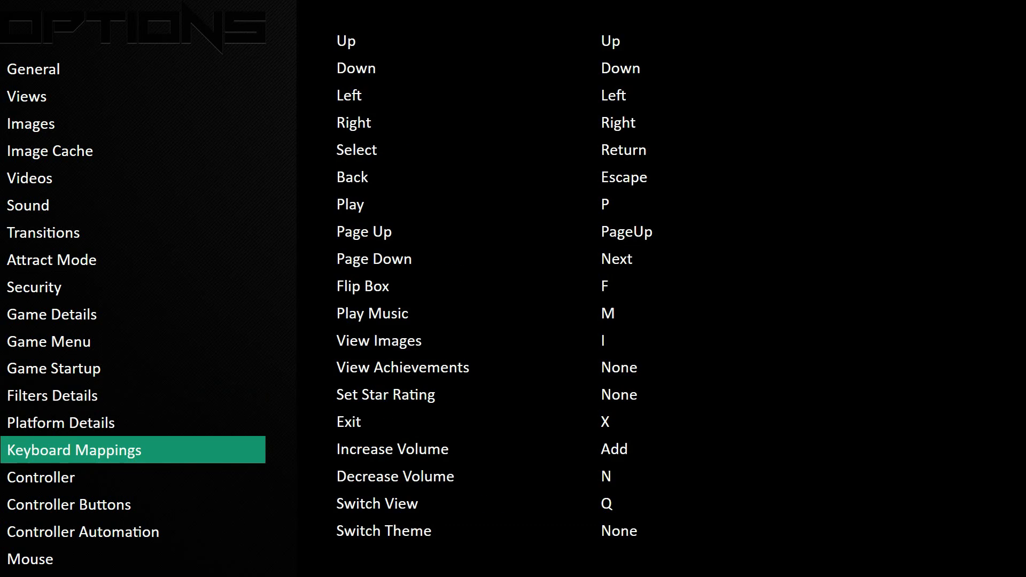
{"action": "key", "text": "Right"}
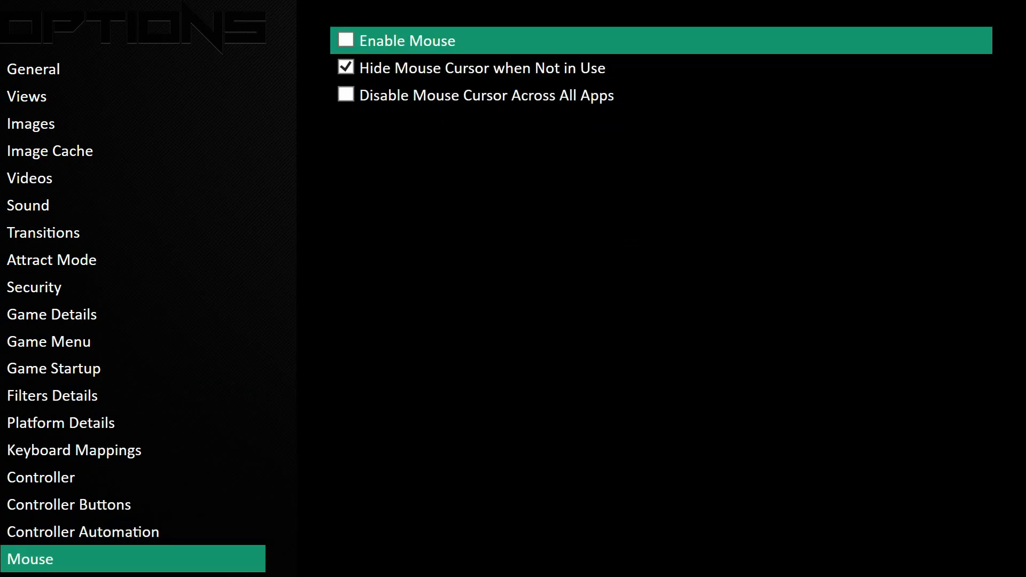
{"action": "key", "text": "Down"}
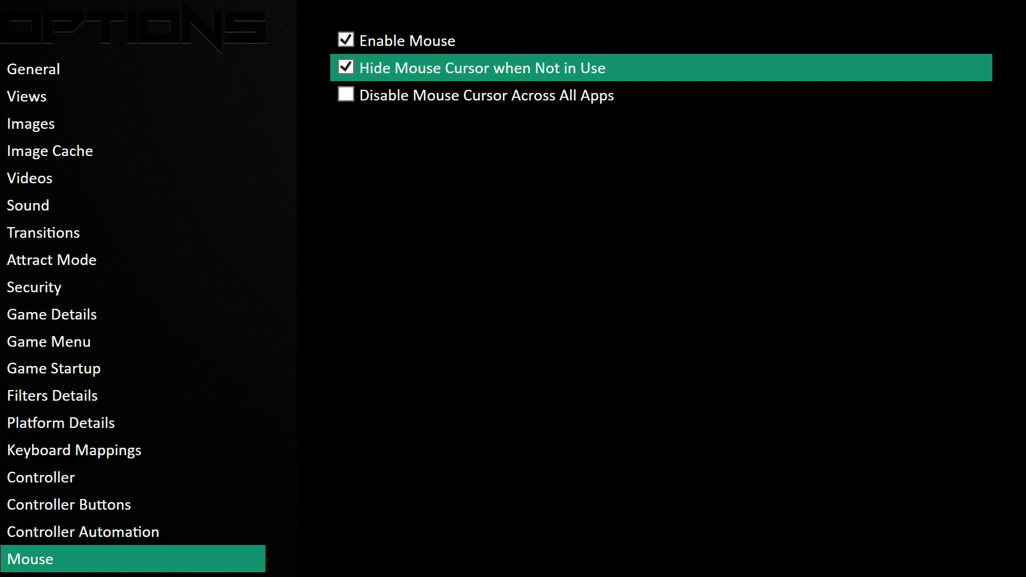
{"action": "key", "text": "Left"}
{"action": "key", "text": "Escape"}
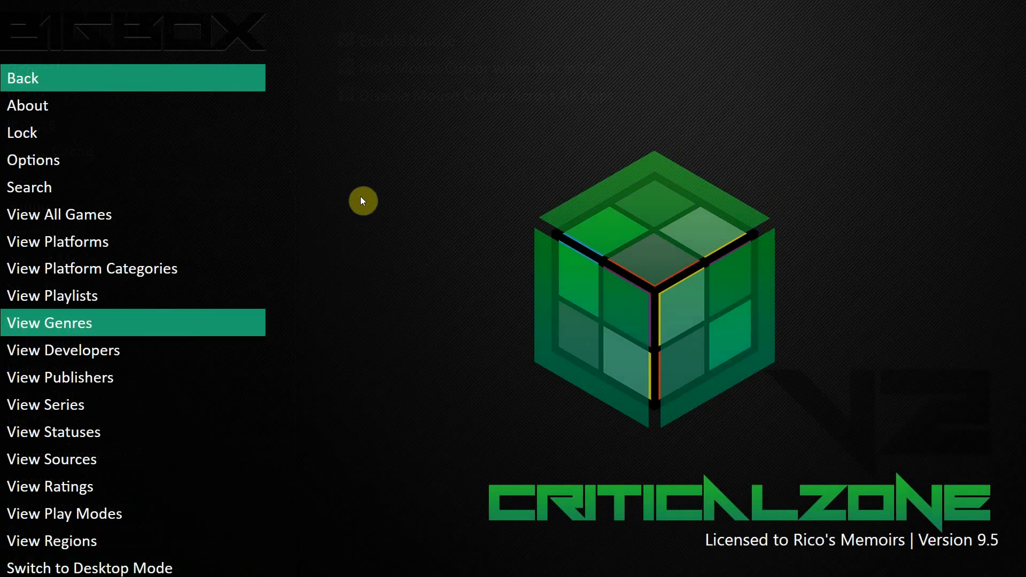
- Open the platforms screen and cycle through its view layouts back to the vertical wheel with video, details and description
{"action": "left_click", "coordinate": [524, 285]}
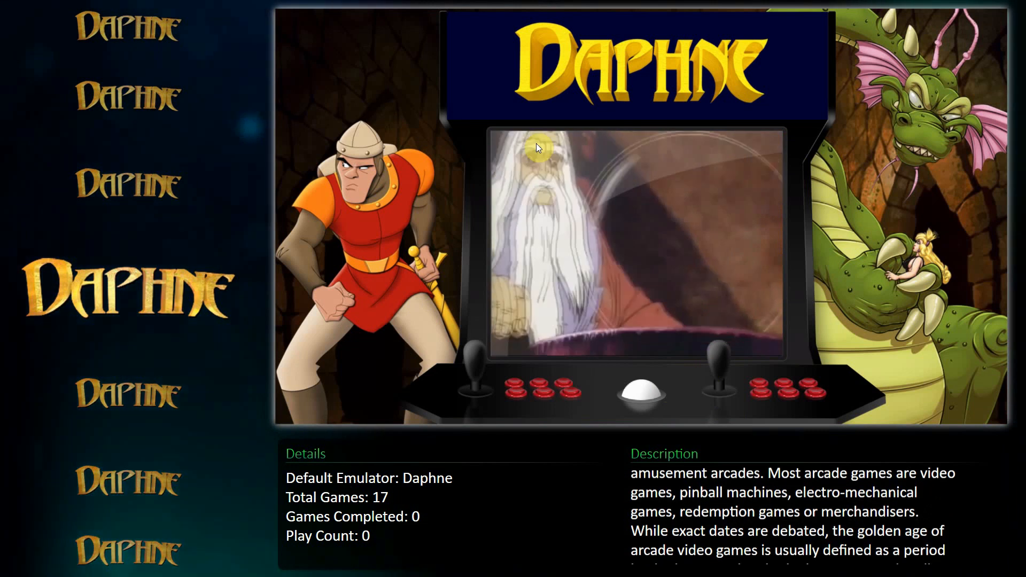
{"action": "key", "text": "Return"}
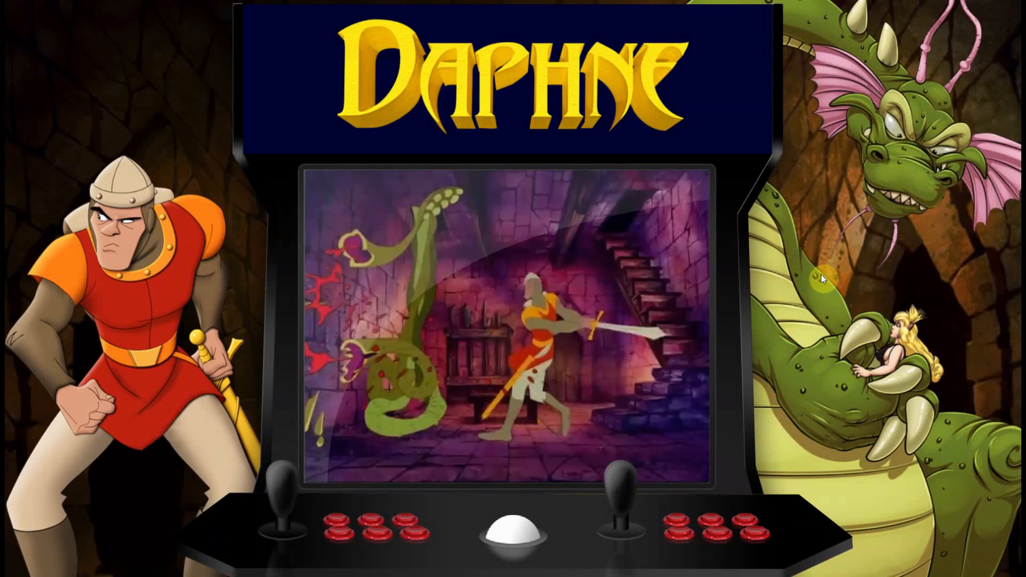
{"action": "key", "text": "Return"}
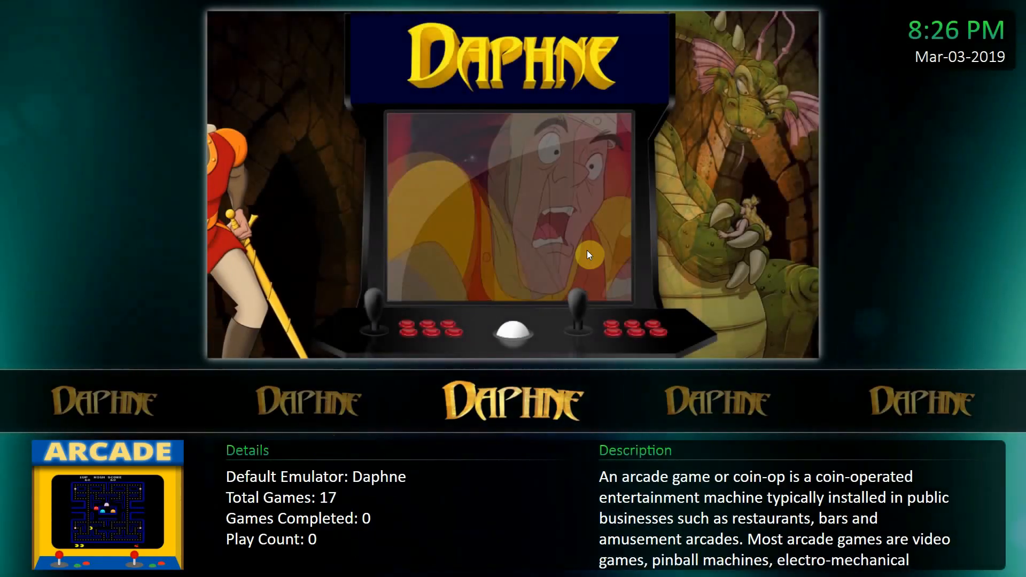
{"action": "key", "text": "F3"}
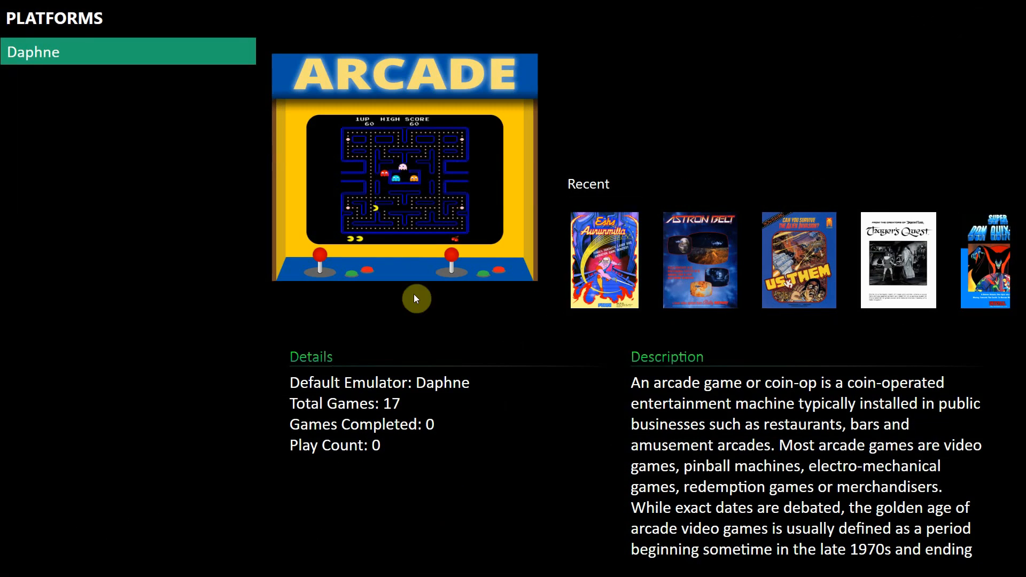
{"action": "key", "text": "F3"}
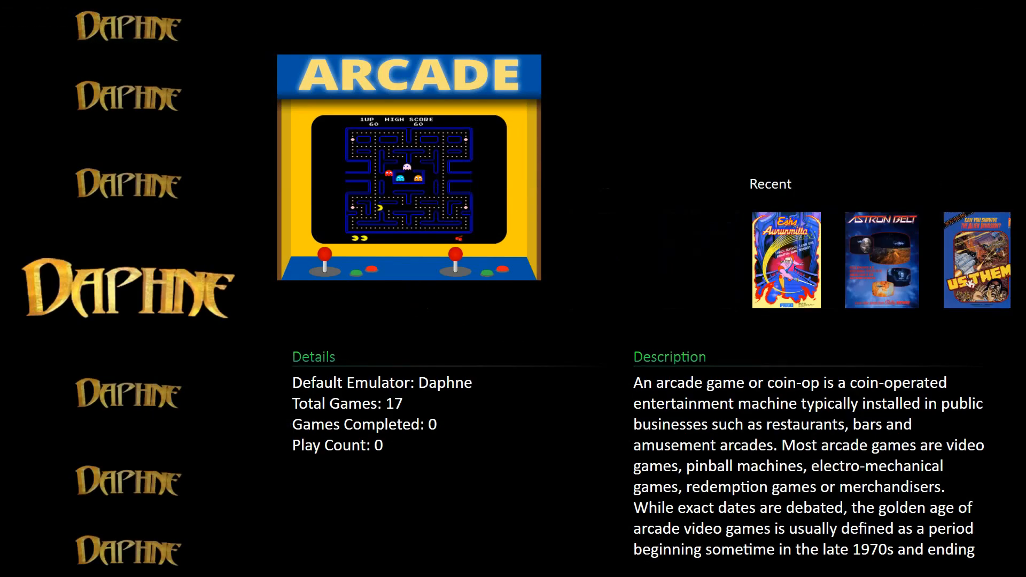
{"action": "key", "text": "F3"}
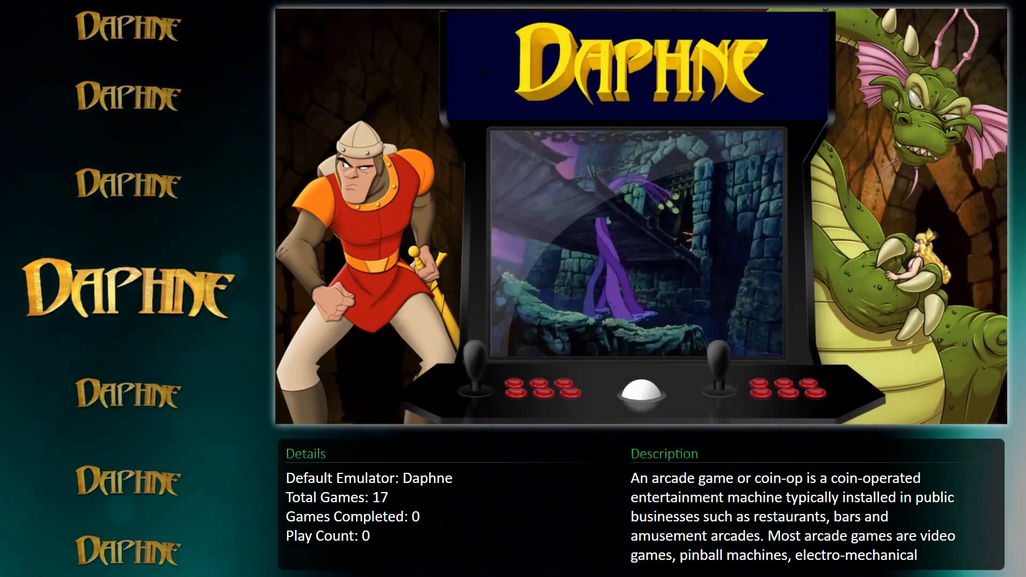
- Open the Daphne platform and switch its games view to the vertical logo wheel with the large themed video
{"action": "key", "text": "Return"}
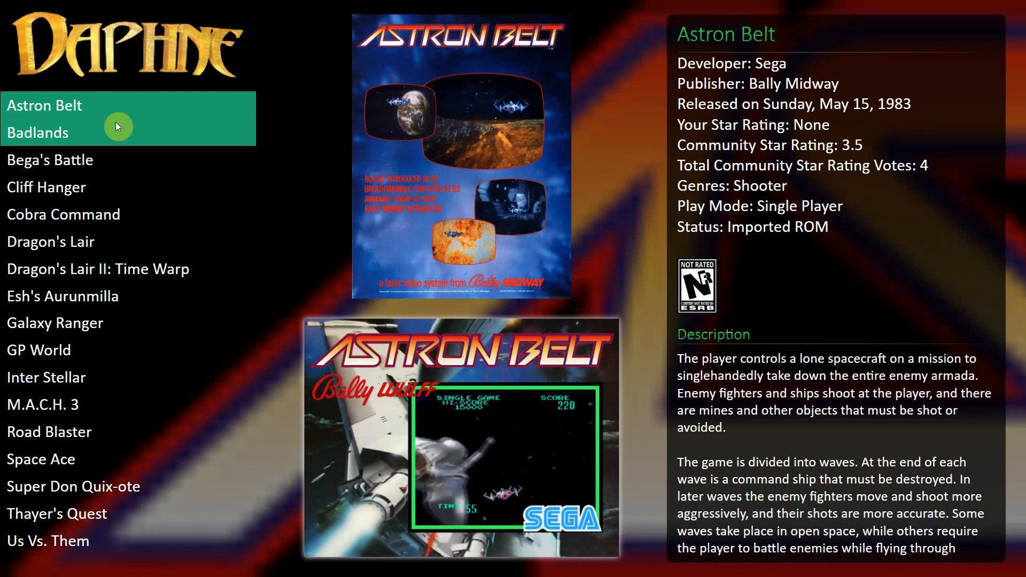
{"action": "key", "text": "v"}
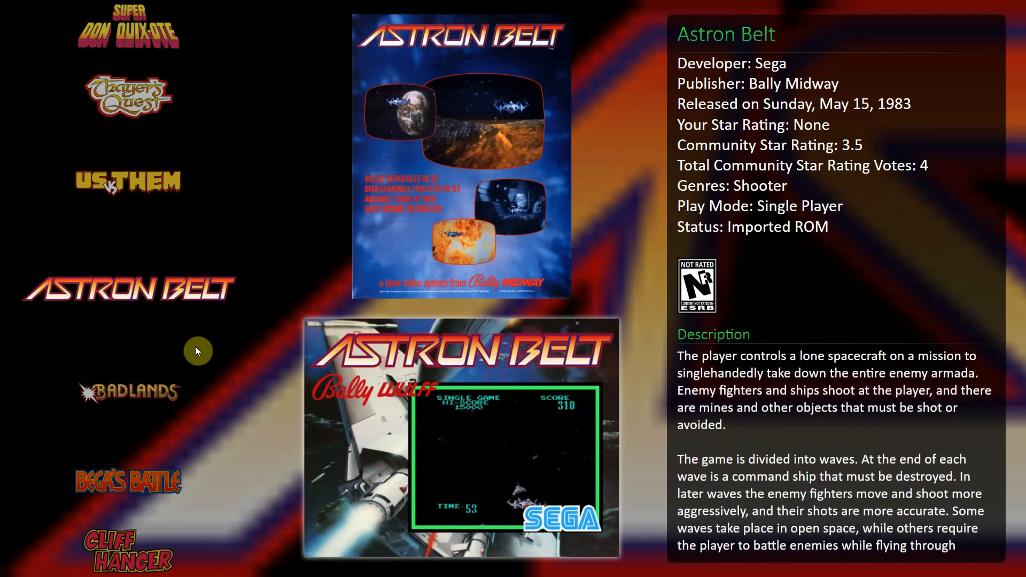
{"action": "key", "text": "v"}
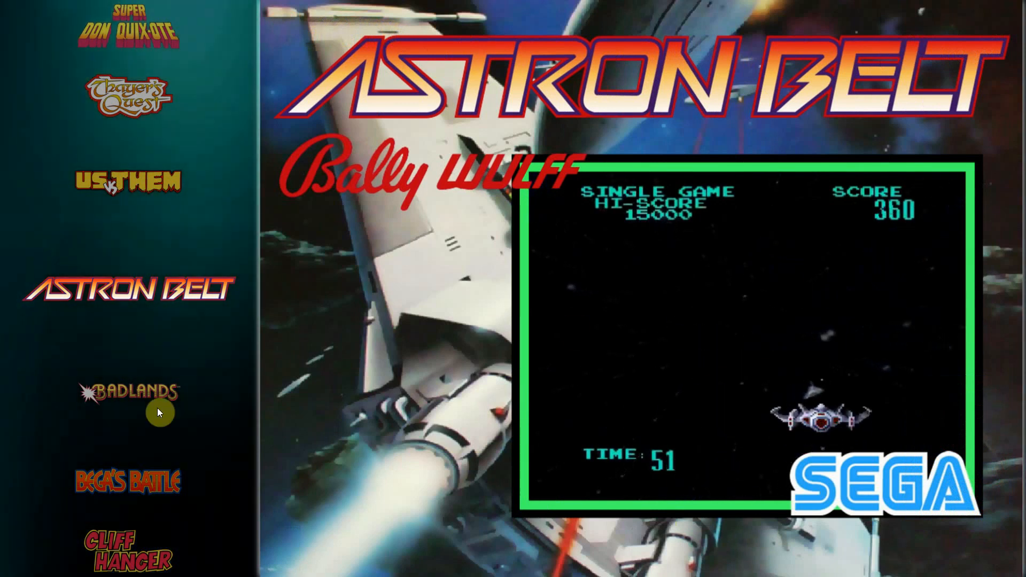
- Browse the game wheel from Astron Belt back to Inter Stellar, examine its details page, and return to the platforms screen
{"action": "scroll", "coordinate": [157, 412], "scroll_direction": "up", "scroll_amount": 2}
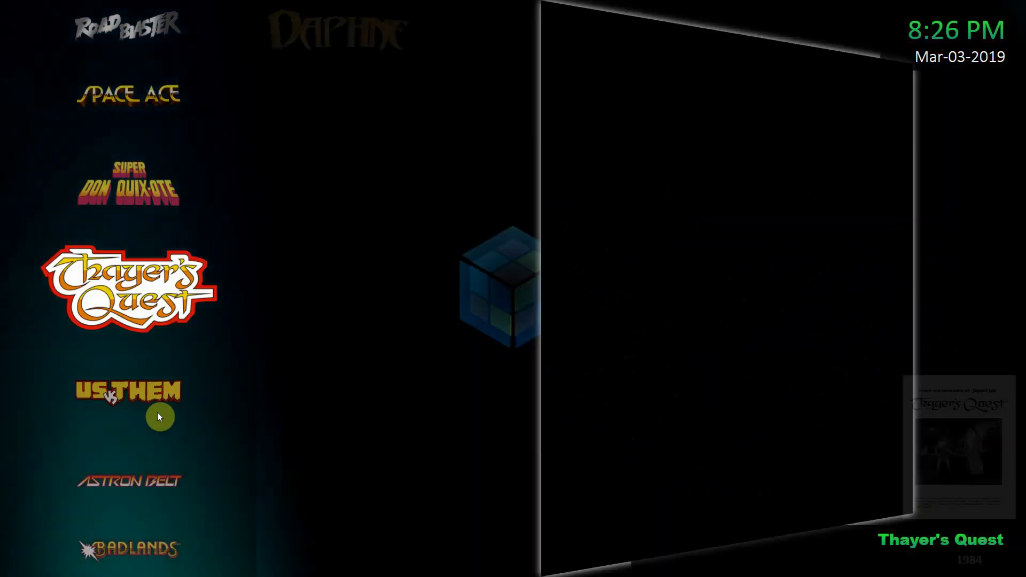
{"action": "scroll", "coordinate": [157, 412], "scroll_direction": "up", "scroll_amount": 1}
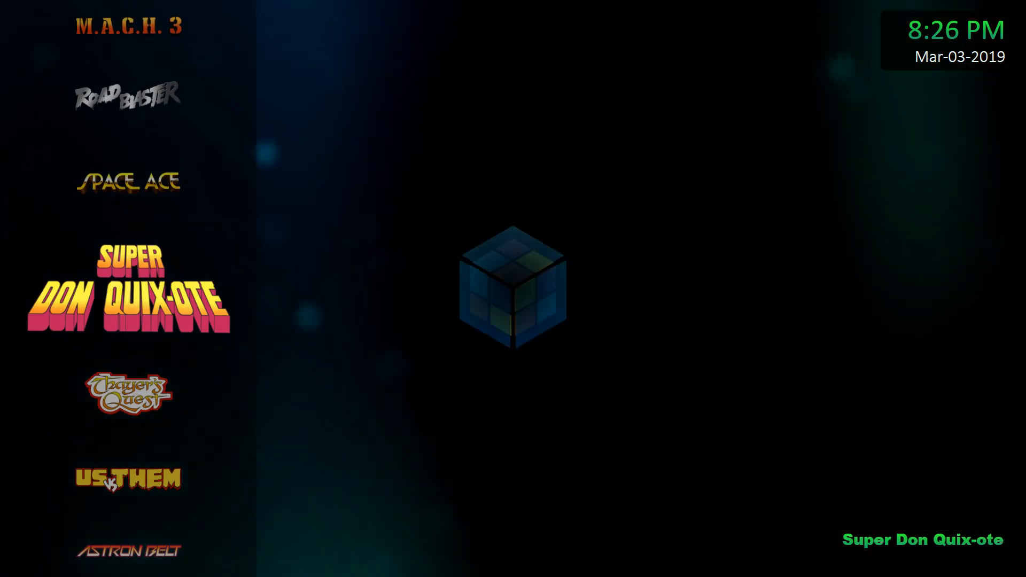
{"action": "scroll", "coordinate": [157, 412], "scroll_direction": "up", "scroll_amount": 1}
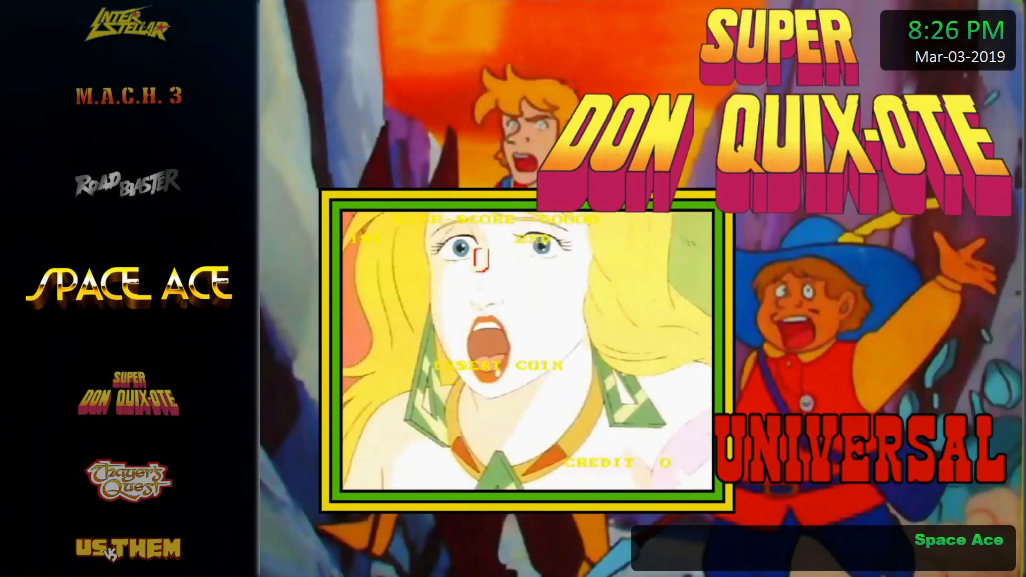
{"action": "scroll", "coordinate": [157, 412], "scroll_direction": "up", "scroll_amount": 1}
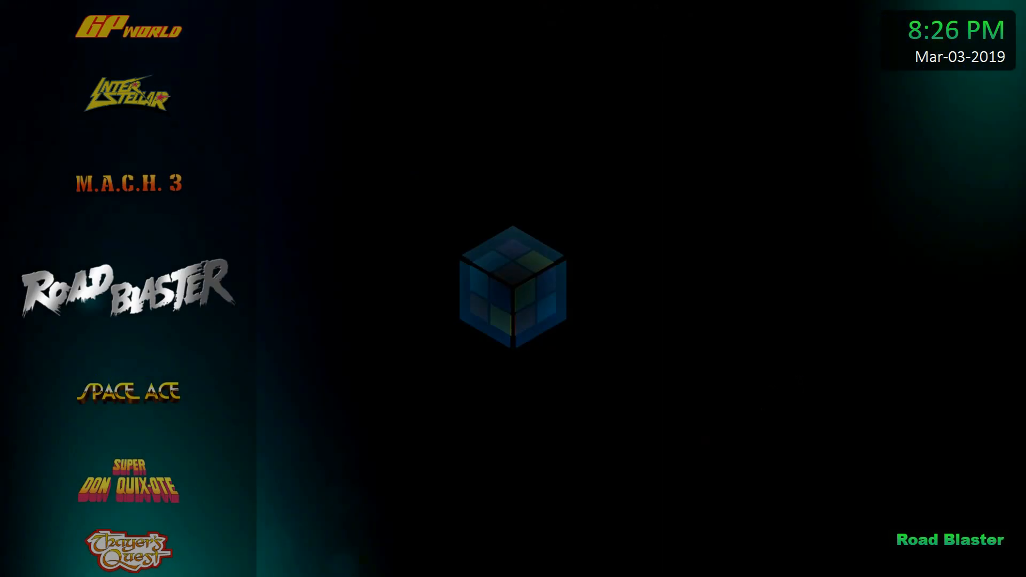
{"action": "scroll", "coordinate": [157, 412], "scroll_direction": "up", "scroll_amount": 1}
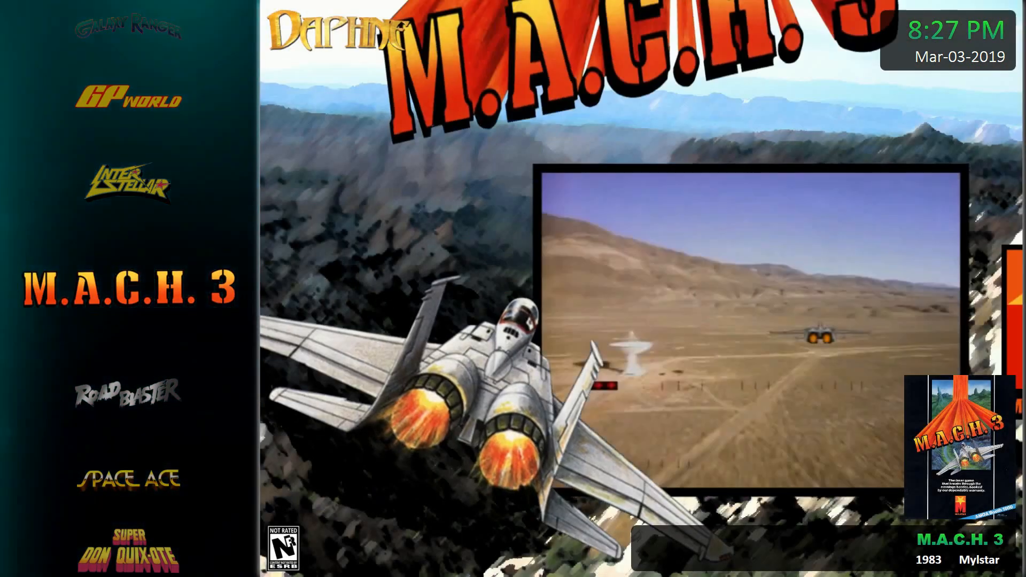
{"action": "scroll", "coordinate": [157, 412], "scroll_direction": "up", "scroll_amount": 1}
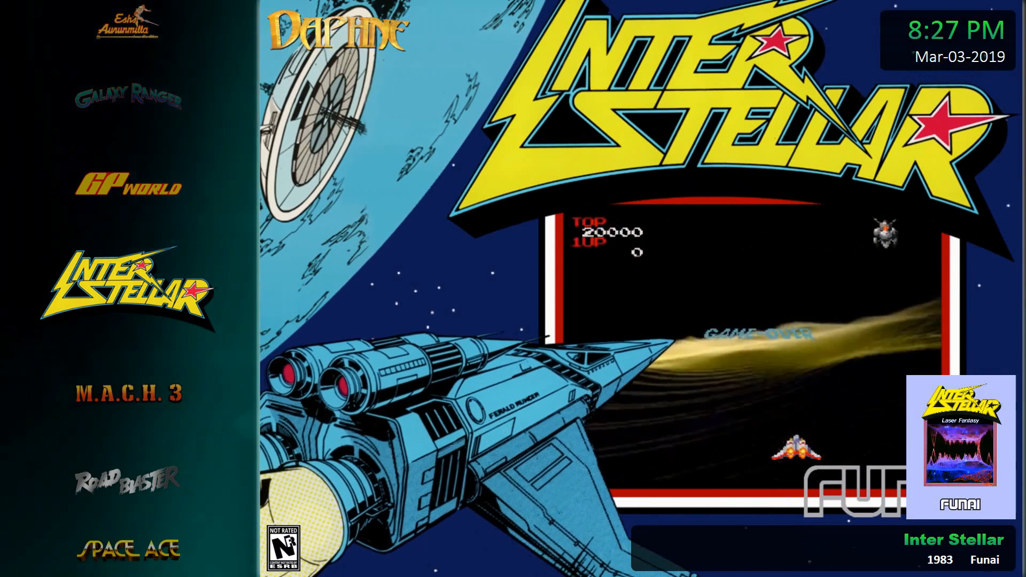
{"action": "key", "text": "Return"}
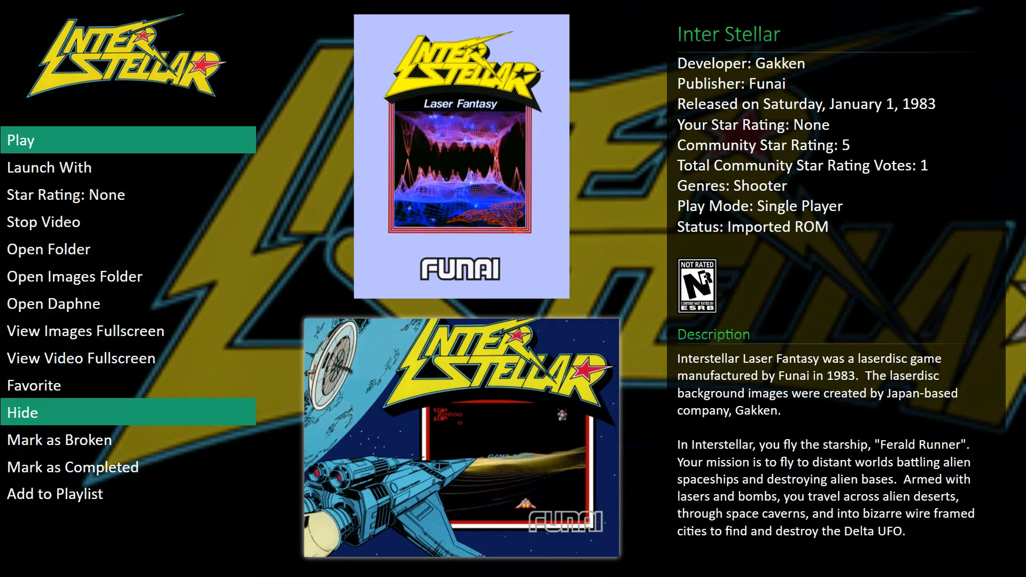
{"action": "key", "text": "Escape"}
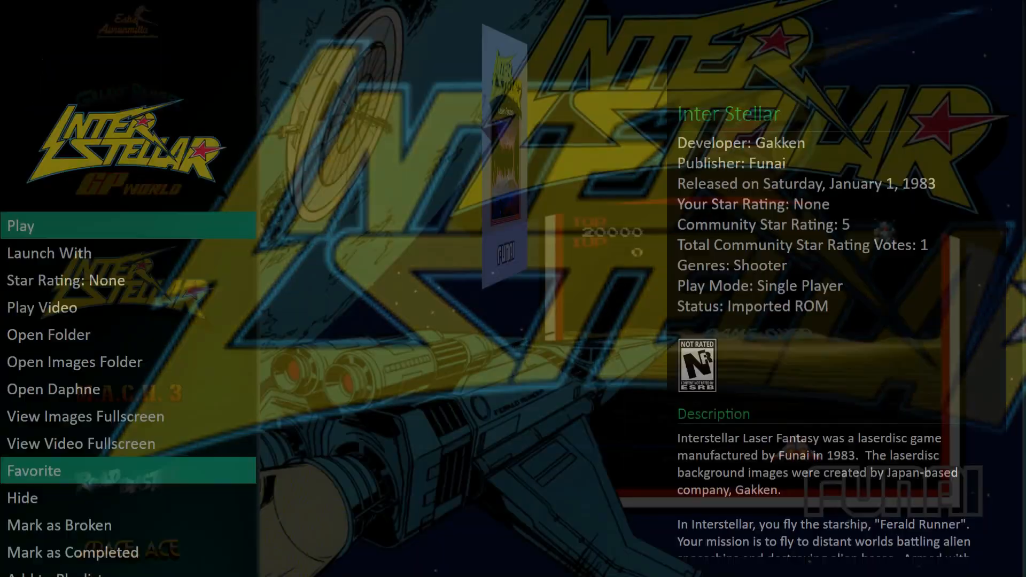
{"action": "key", "text": "Escape"}
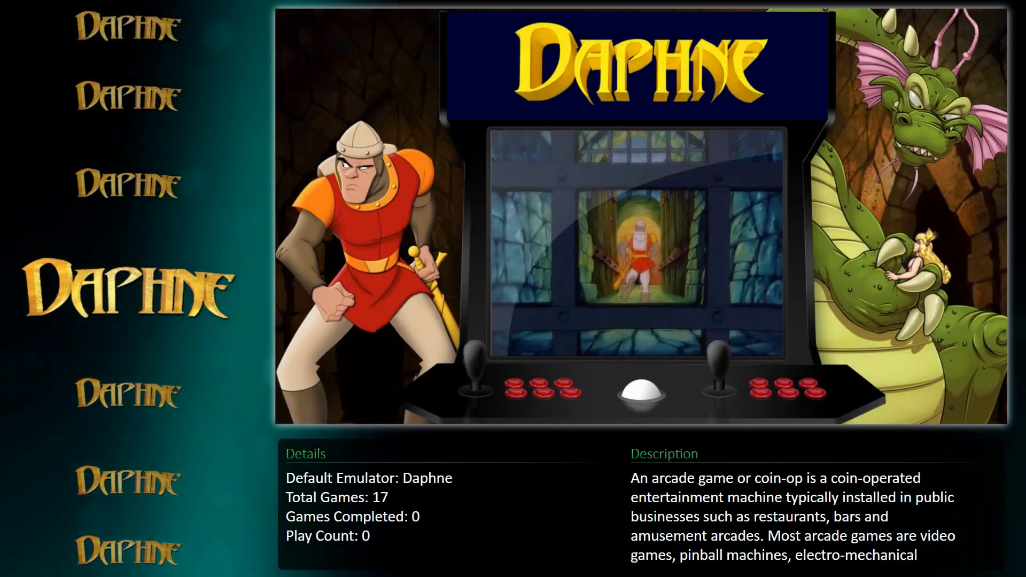
- Exit Big Box and reopen LaunchBox through File Explorer to show the All Games library
{"action": "key", "text": "Escape"}
{"action": "key", "text": "Up"}
{"action": "key", "text": "Return"}
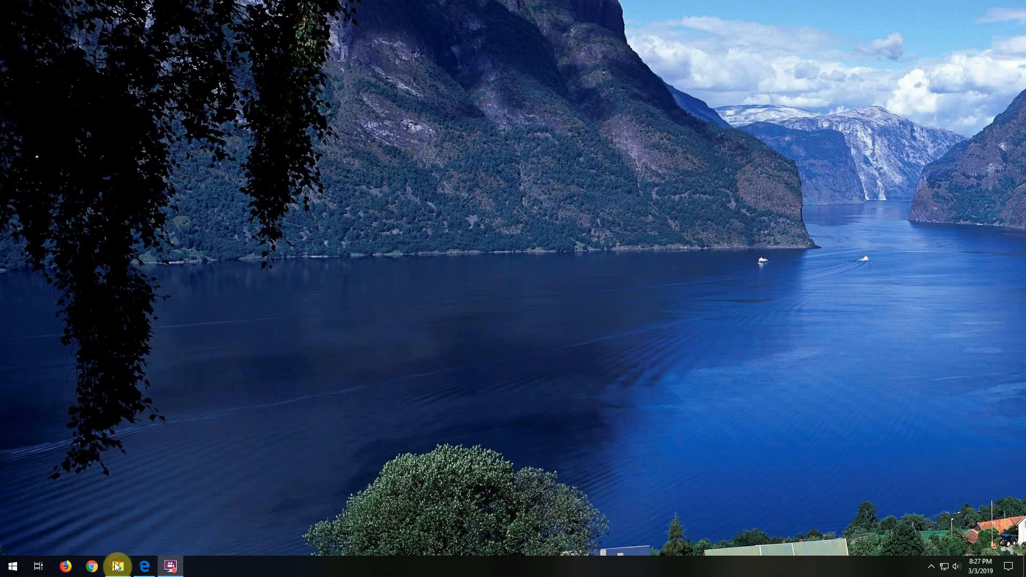
{"action": "left_click", "coordinate": [117, 566]}
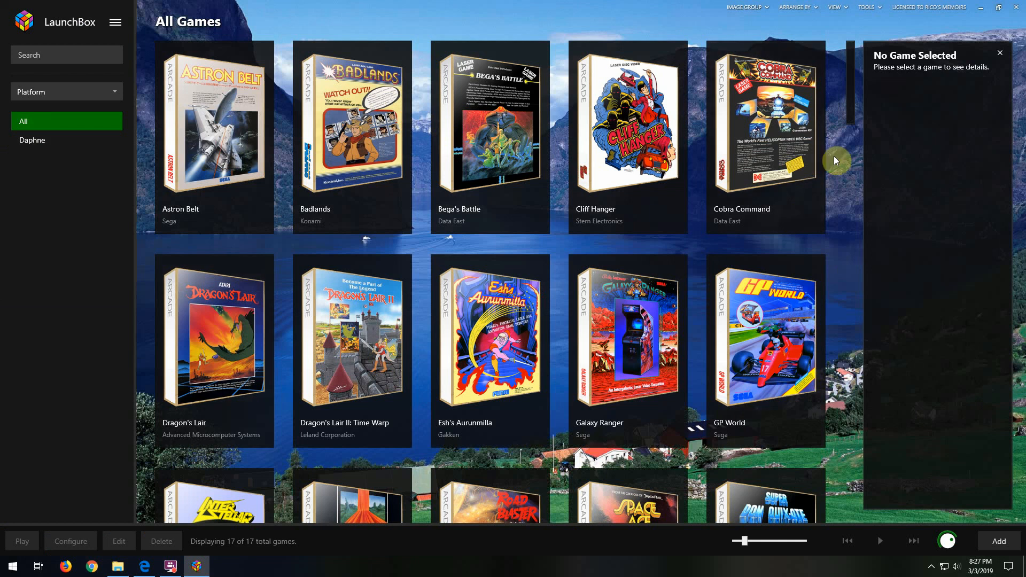
{"action": "left_click_drag", "start_coordinate": [853, 103], "coordinate": [862, 72]}
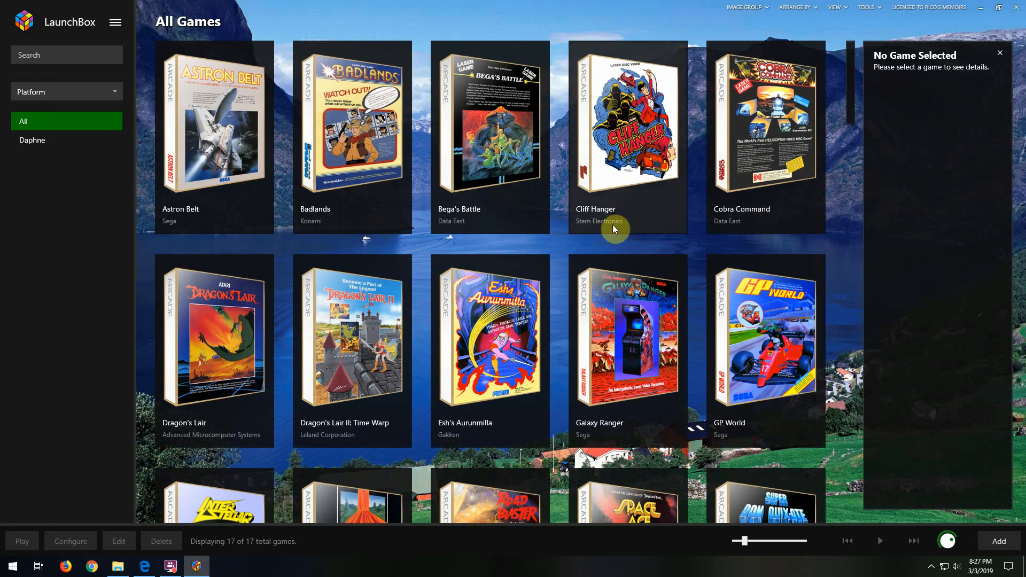